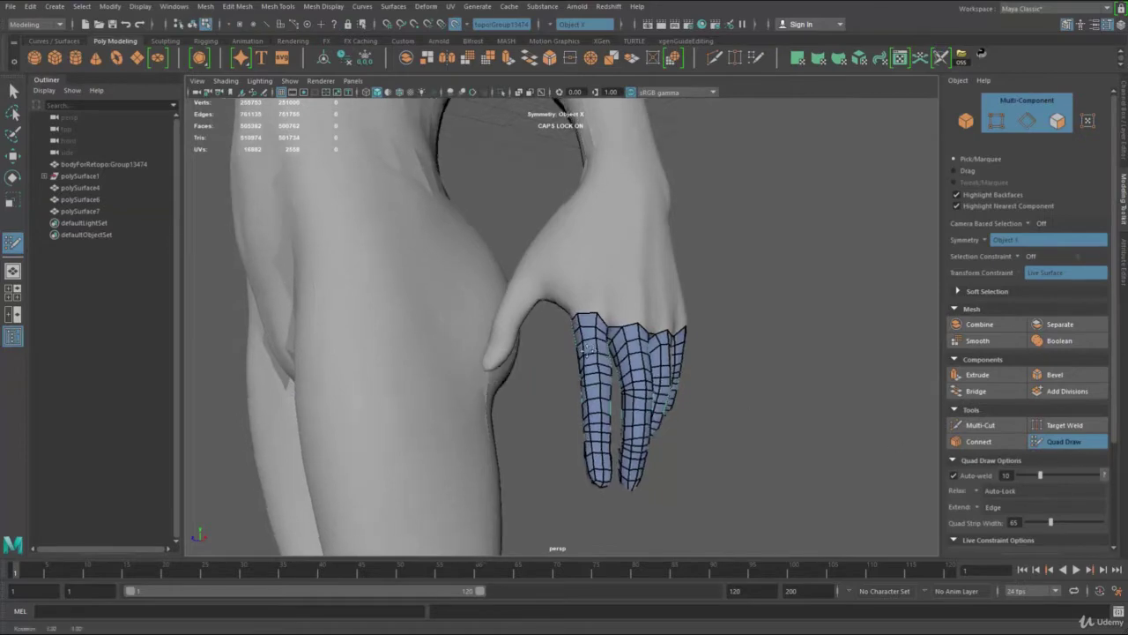
Extend a row of quads from the index and middle finger bases, including the gap between them, onto the back of the hand.
right_click_drag(353, 370, 449, 365, "alt")
left_click_drag(449, 365, 765, 352, "alt")
right_click_drag(688, 326, 718, 315, "alt")
left_click_drag(719, 316, 605, 326, "alt")
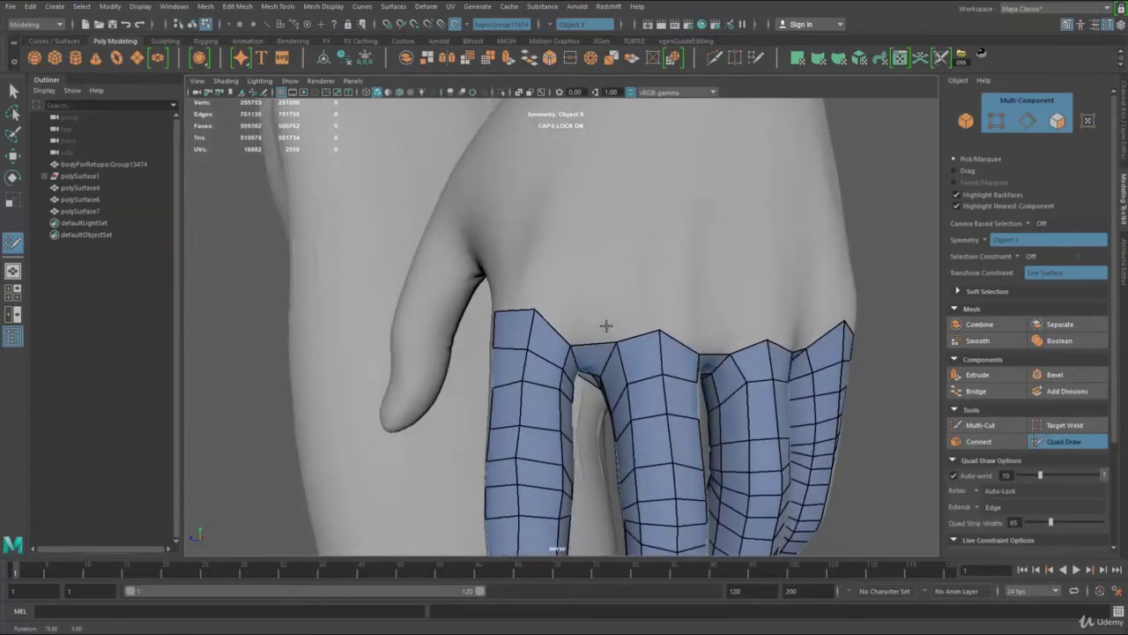
right_click_drag(605, 325, 628, 328, "alt")
middle_click_drag(584, 340, 599, 363, "alt")
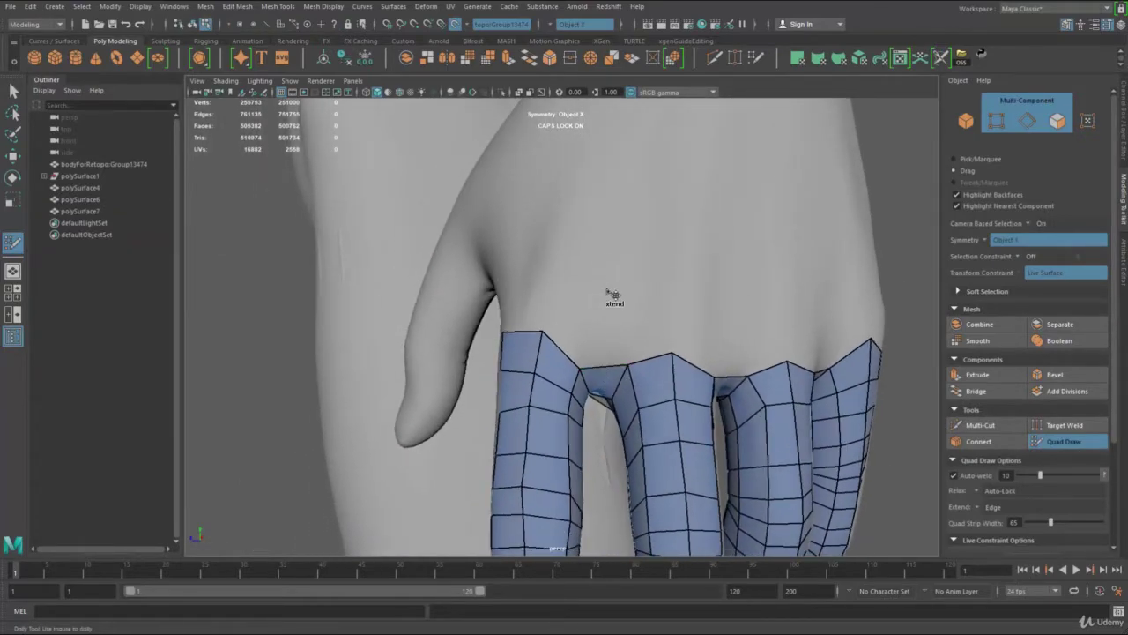
left_click_drag(605, 366, 608, 291)
left_click_drag(562, 352, 567, 282)
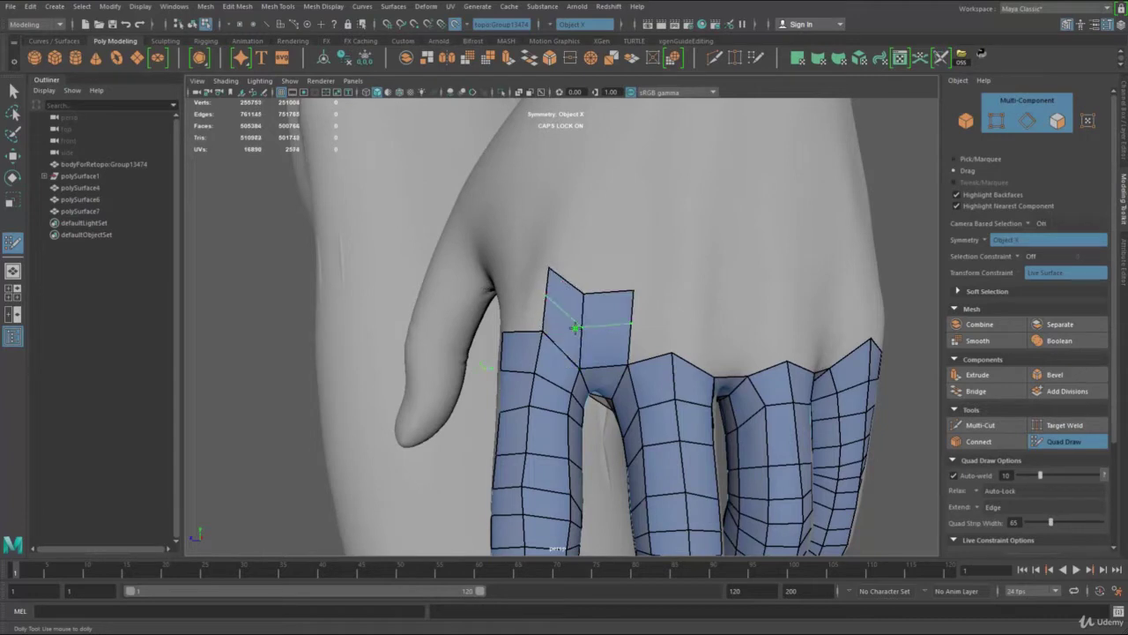
key("ctrl+z")
middle_click_drag(570, 355, 566, 278)
middle_click_drag(675, 365, 669, 300)
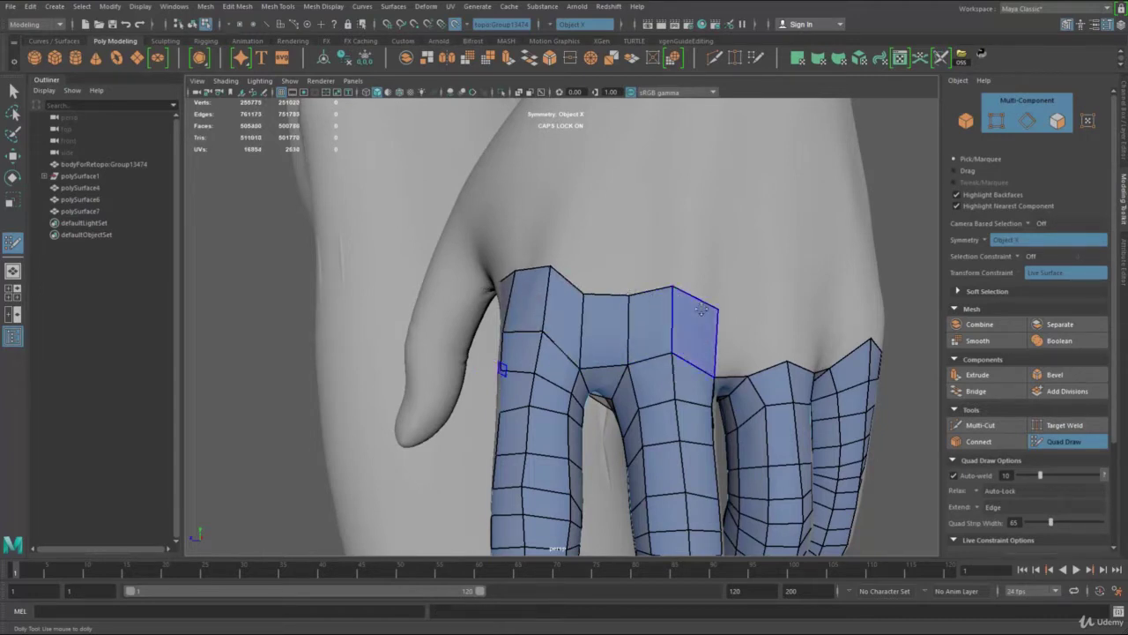
Continue the quad row across the ring and little finger bases on the back of the hand, filling the gaps between fingers.
left_click_drag(701, 309, 655, 323, "alt")
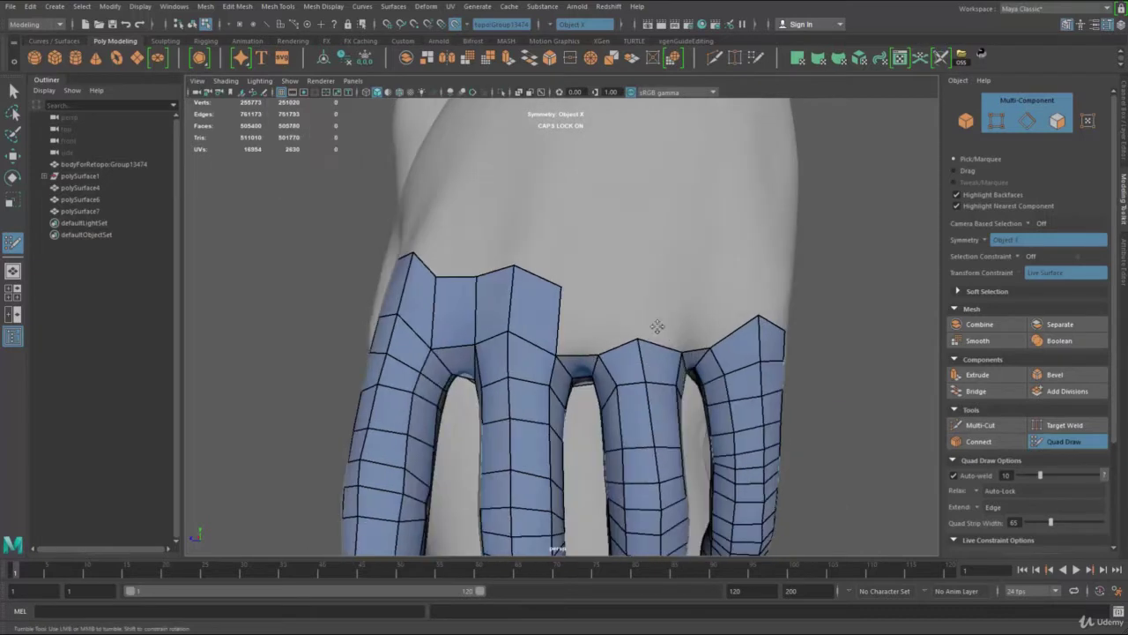
left_click(589, 312, "shift")
left_click_drag(561, 287, 560, 278)
left_click_drag(514, 265, 513, 261)
left_click_drag(579, 288, 559, 288, "alt")
middle_click_drag(560, 287, 472, 304, "alt")
left_click_drag(586, 370, 564, 291)
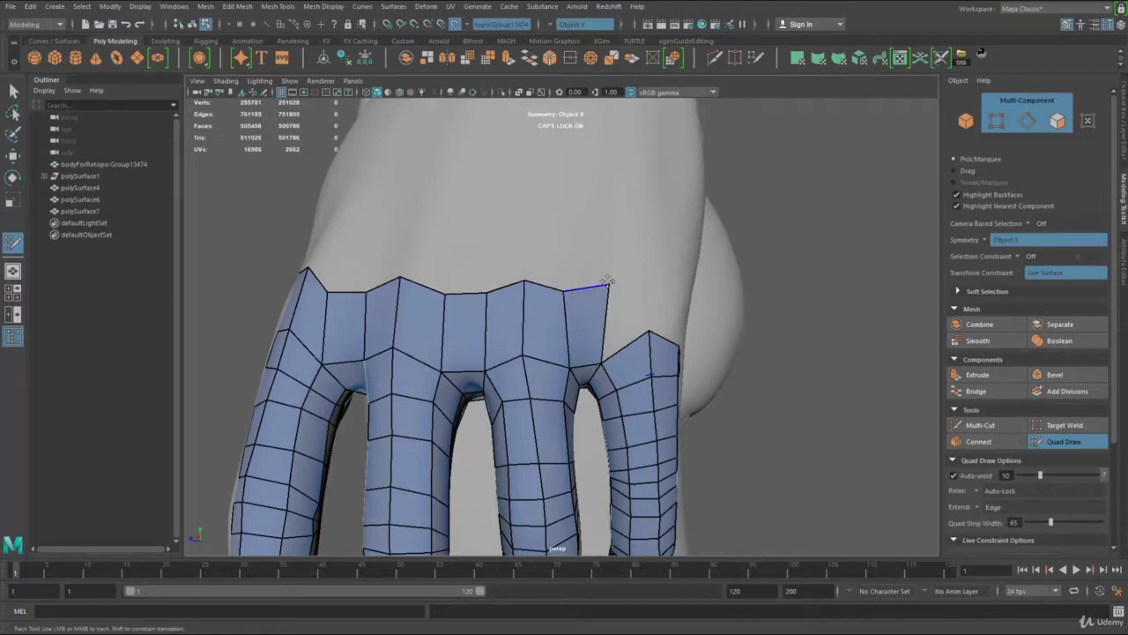
left_click(622, 328, "shift")
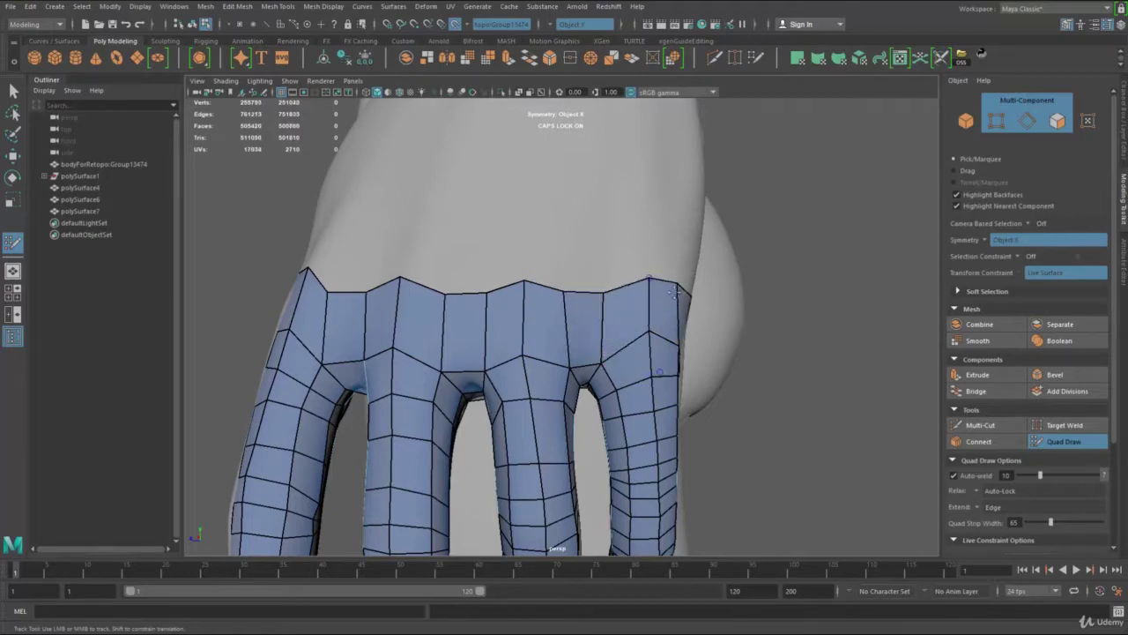
Extend the quad row on the palm side from the little finger across the ring finger to the middle finger gap.
left_click_drag(674, 292, 433, 290, "alt")
right_click_drag(433, 290, 609, 350, "alt")
middle_click_drag(609, 350, 578, 295, "alt")
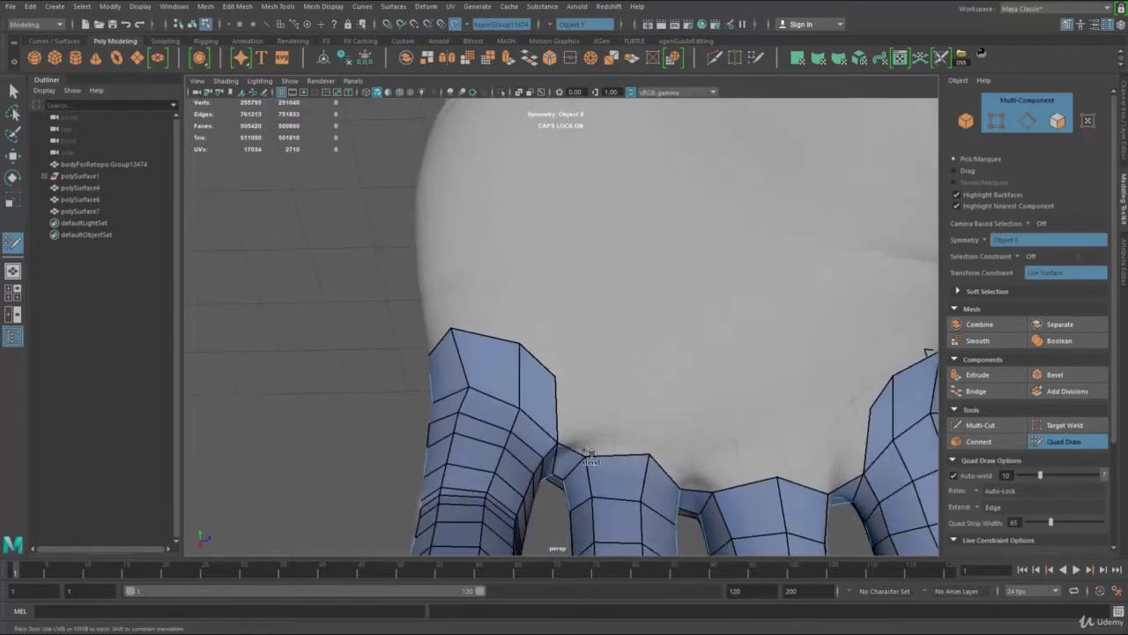
mouse_move(584, 450)
left_mouse_down()
mouse_move(592, 369)
mouse_move(560, 365)
left_mouse_up()
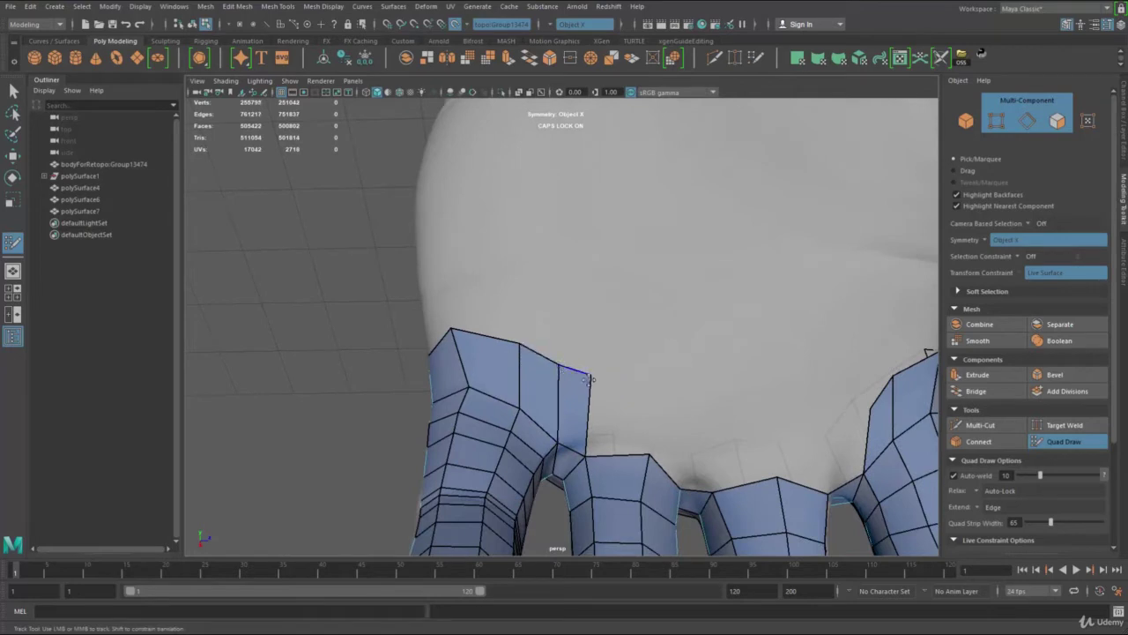
middle_click_drag(622, 454, 635, 377)
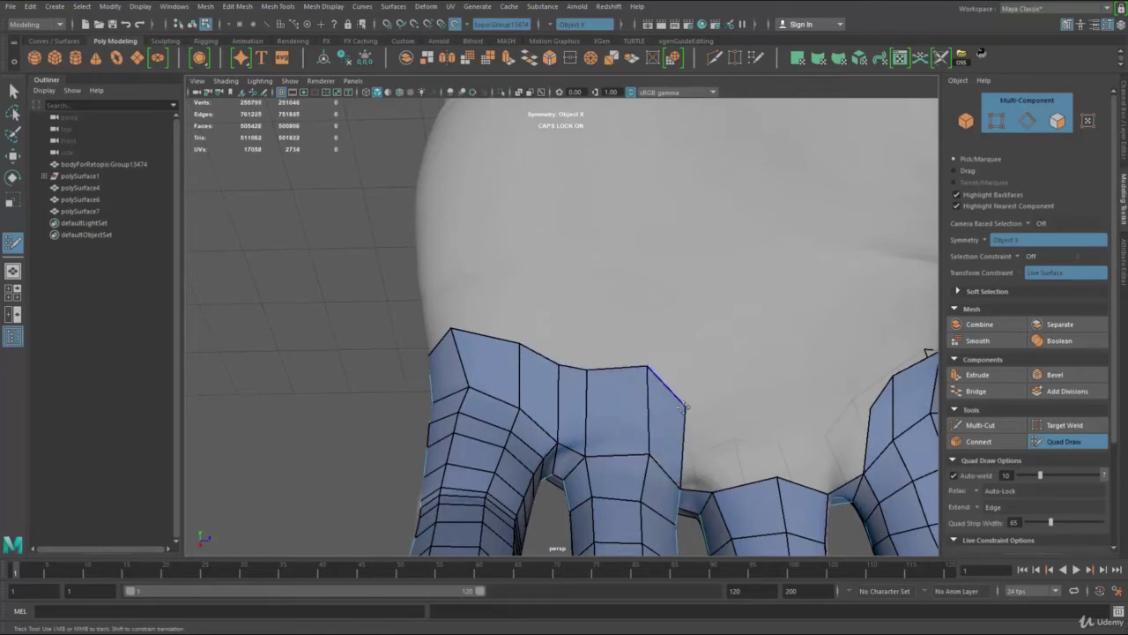
left_click_drag(685, 407, 682, 393)
left_click_drag(697, 494, 641, 370)
left_click_drag(650, 454, 642, 451)
Extend palm-side quads above the middle finger base and bridge the gap to the index finger's row.
middle_click_drag(601, 457, 574, 371, "alt")
right_click_drag(575, 371, 721, 360, "alt")
left_click_drag(737, 403, 770, 283)
left_click_drag(804, 398, 801, 306)
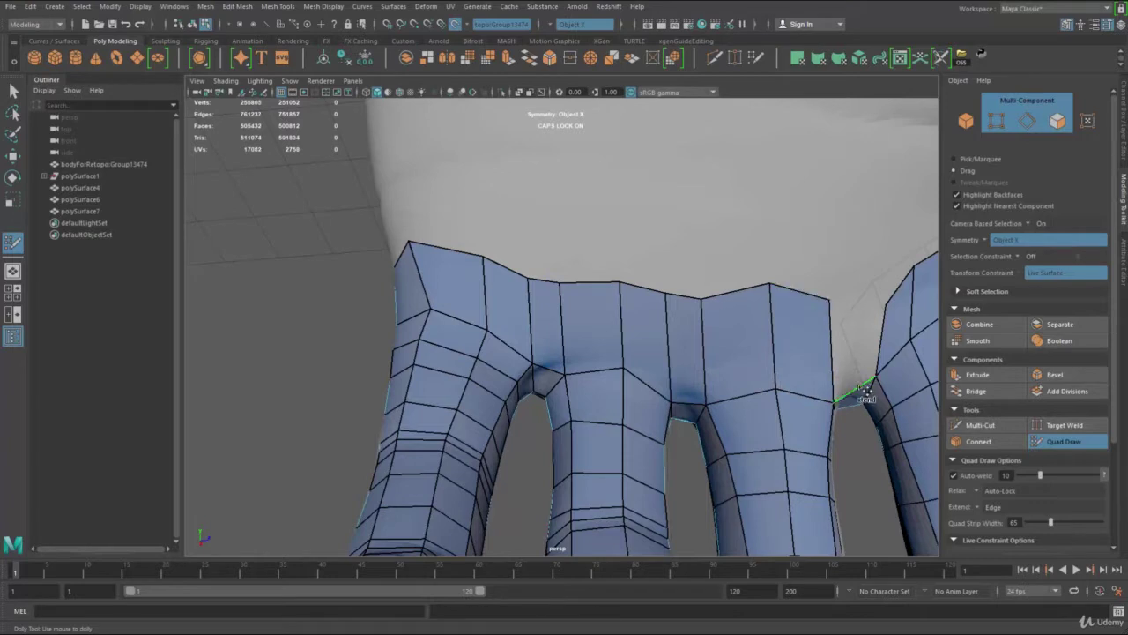
left_click_drag(859, 391, 873, 292)
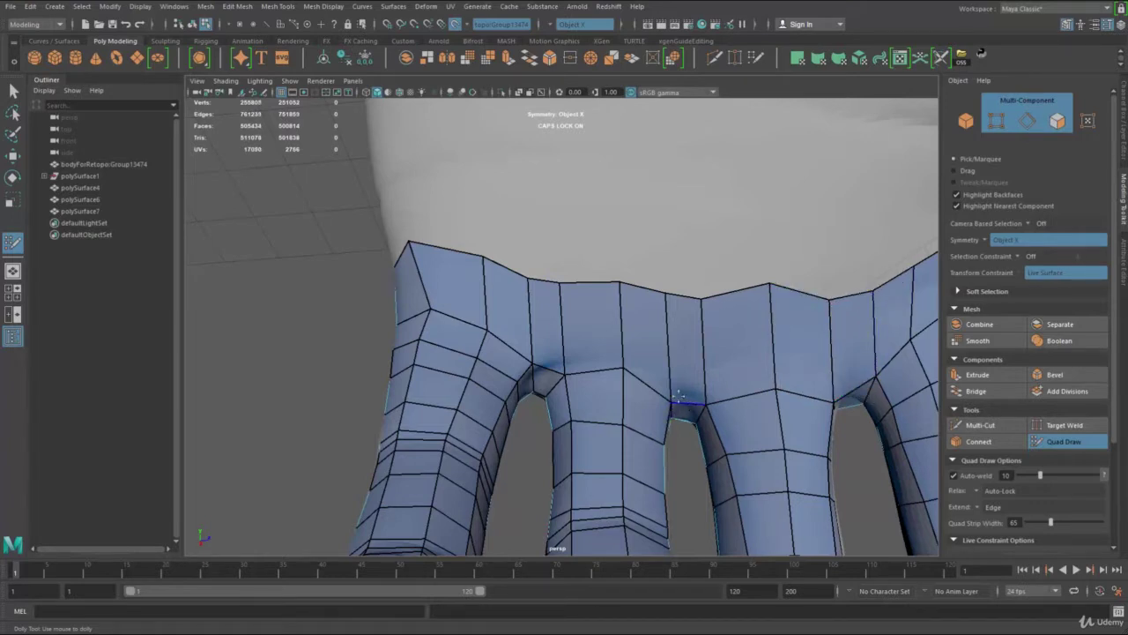
Even out the spacing of the palm-side row by repositioning its vertices around the middle and index finger bases.
left_click_drag(696, 405, 672, 390)
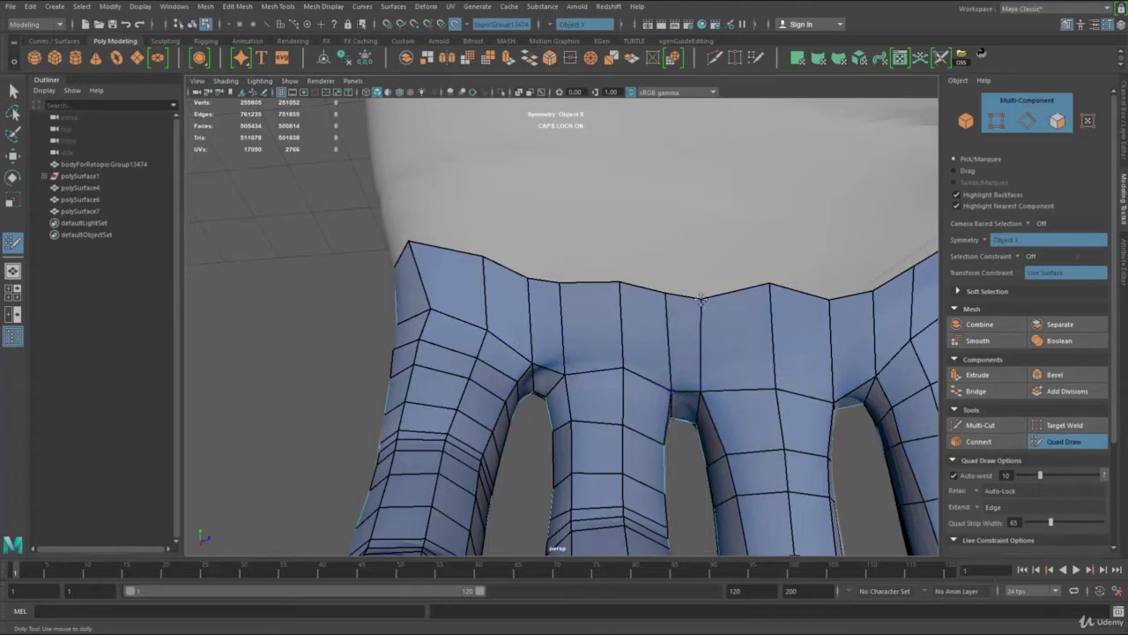
left_click_drag(701, 300, 672, 295)
left_click_drag(770, 285, 772, 290)
left_click_drag(875, 293, 864, 289)
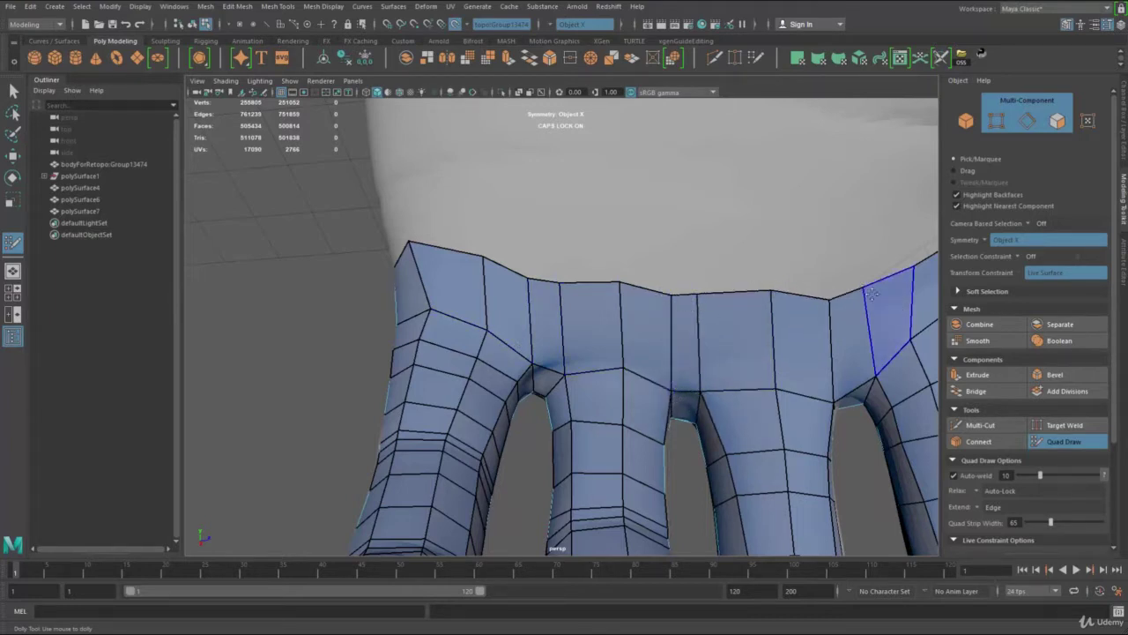
middle_click_drag(872, 294, 724, 295, "alt")
left_click_drag(795, 268, 758, 236, "alt")
middle_click_drag(842, 224, 756, 248, "alt")
left_click_drag(790, 194, 750, 211)
left_click_drag(797, 181, 743, 236)
middle_click_drag(742, 236, 694, 311, "alt")
left_click_drag(750, 228, 668, 353, "alt")
left_click_drag(658, 277, 612, 301)
middle_click_drag(611, 302, 697, 265, "alt")
right_click_drag(696, 265, 622, 311, "alt")
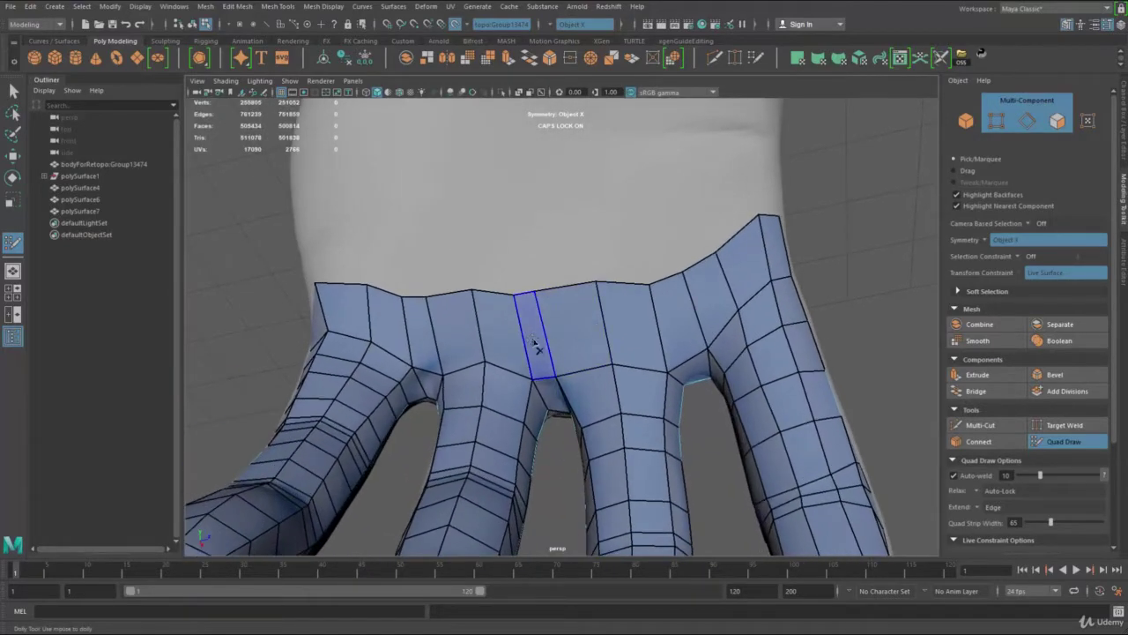
Try deleting the palm-side quads above the gaps on both sides of the middle finger.
left_click_drag(534, 342, 558, 407, "ctrl+shift")
key("ctrl+z")
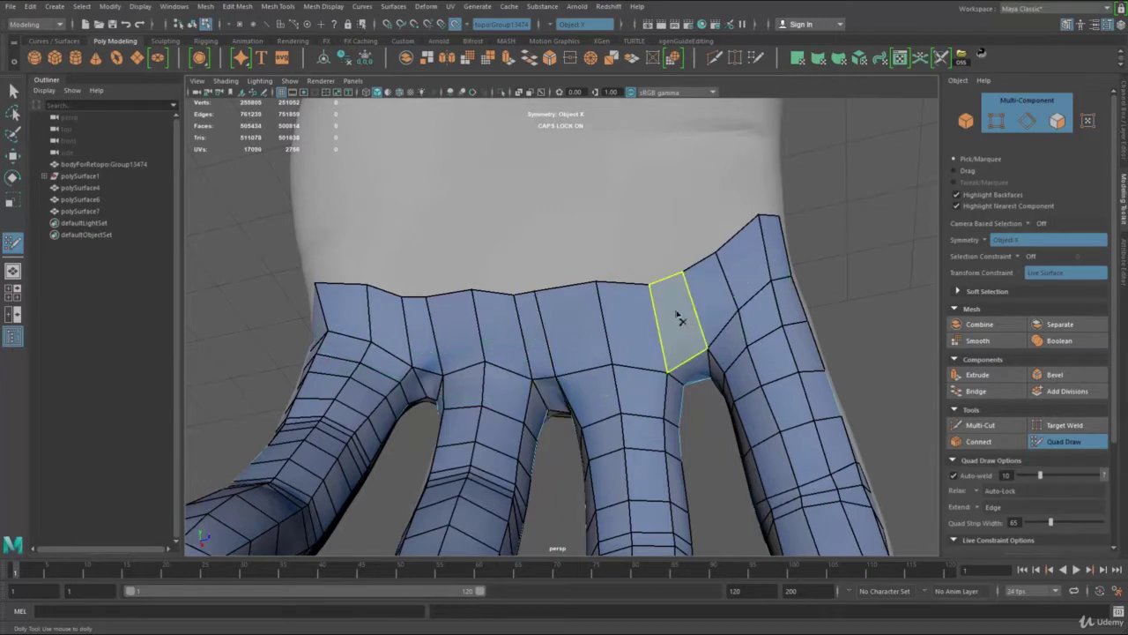
left_click_drag(679, 319, 708, 392, "ctrl+shift")
key("ctrl+z")
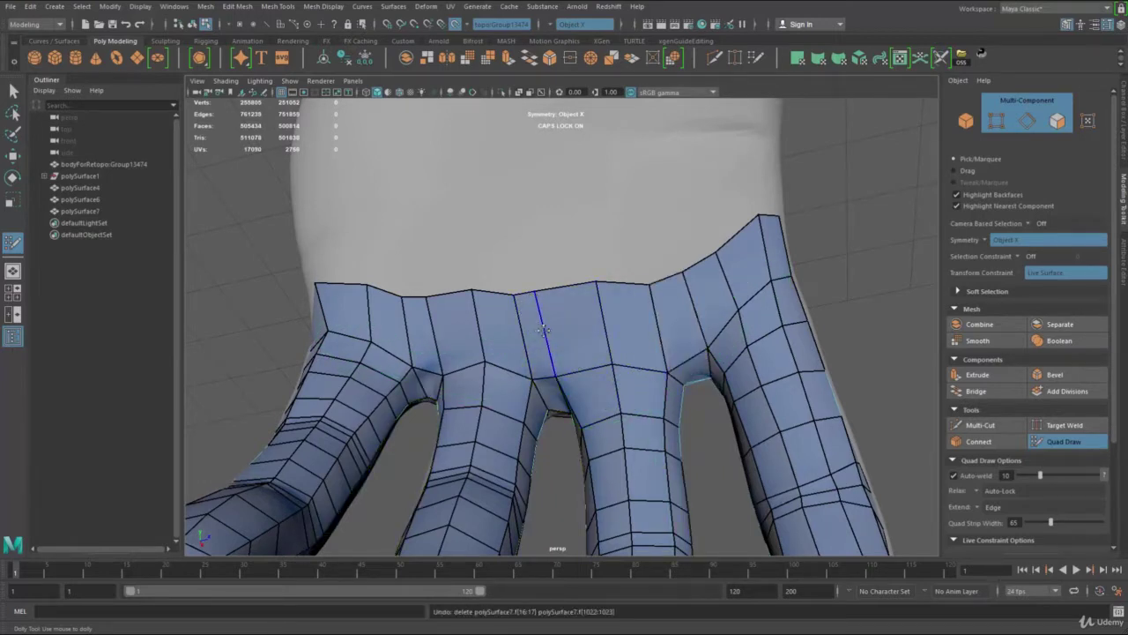
Merge the paired border vertices above each finger gap on the palm side so the gap quads become triangles.
right_click_drag(631, 355, 577, 379, "alt")
middle_click_drag(494, 362, 573, 326, "alt")
right_click_drag(546, 326, 594, 319, "alt")
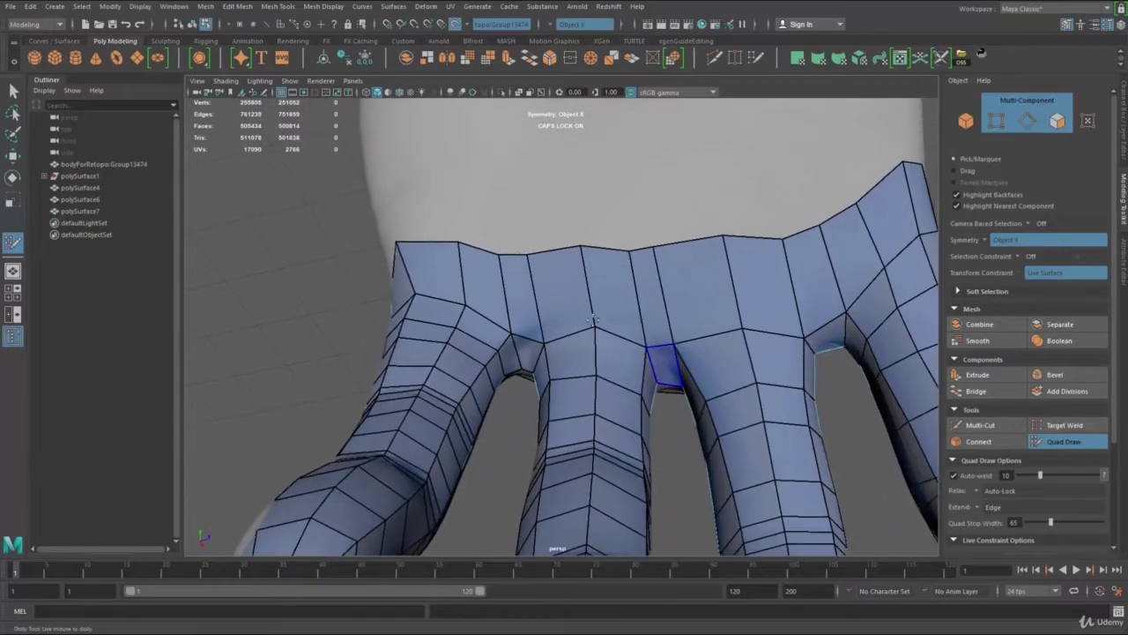
mouse_move(499, 254)
left_mouse_down()
mouse_move(526, 255)
mouse_move(514, 258)
left_mouse_up()
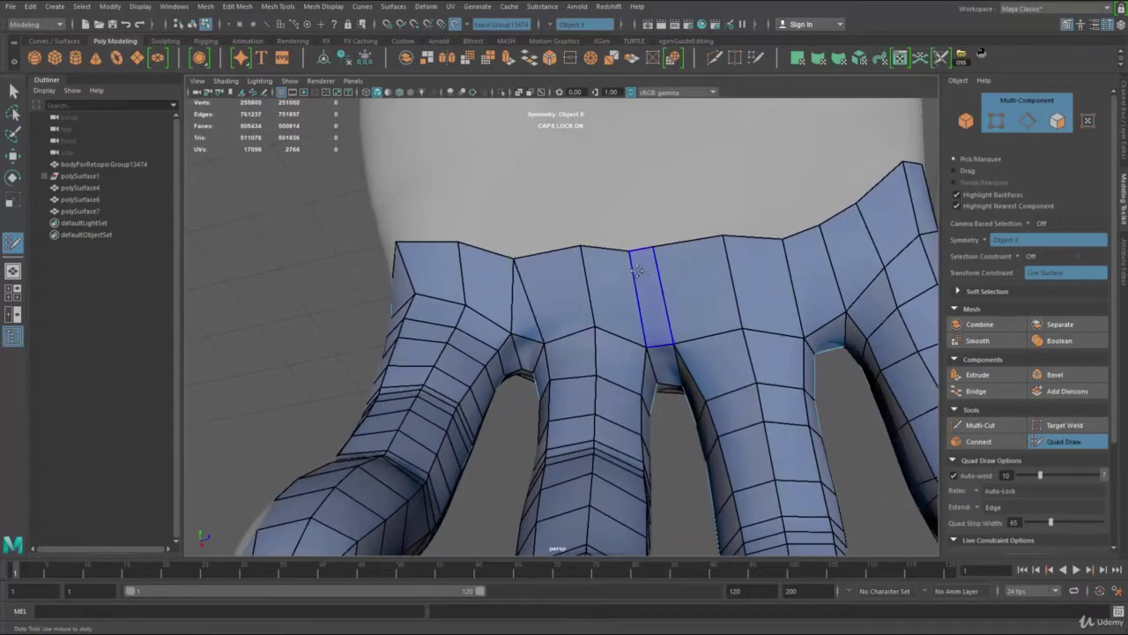
left_click_drag(629, 252, 646, 252)
mouse_move(784, 240)
left_mouse_down()
mouse_move(818, 227)
mouse_move(801, 234)
left_mouse_up()
Merge the paired border vertices above the finger gaps on the back of the hand and adjust the little finger side.
left_click_drag(791, 324, 445, 275, "alt")
mouse_move(452, 209)
left_mouse_down()
mouse_move(503, 211)
mouse_move(472, 209)
left_mouse_up()
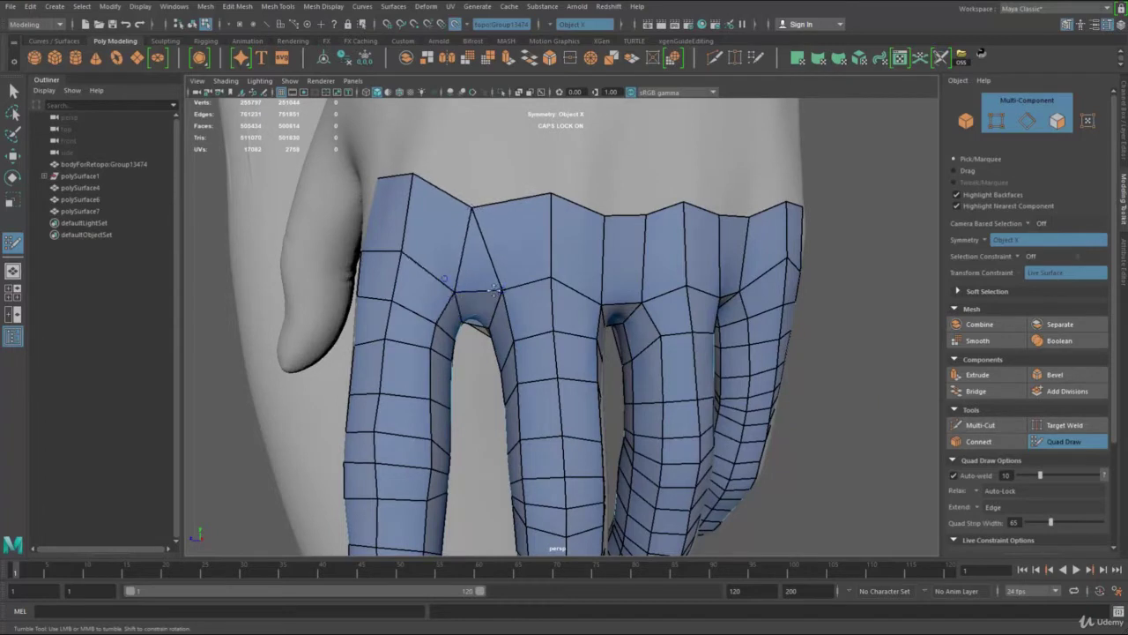
left_click_drag(579, 257, 602, 195, "alt")
mouse_move(701, 195)
left_mouse_down()
mouse_move(736, 200)
mouse_move(717, 202)
left_mouse_up()
left_click_drag(780, 243, 779, 258)
Examine the merged topology around the finger bases from the palm side and the back of the hand.
scroll(694, 236, "down", 4)
left_click_drag(694, 236, 568, 355, "alt")
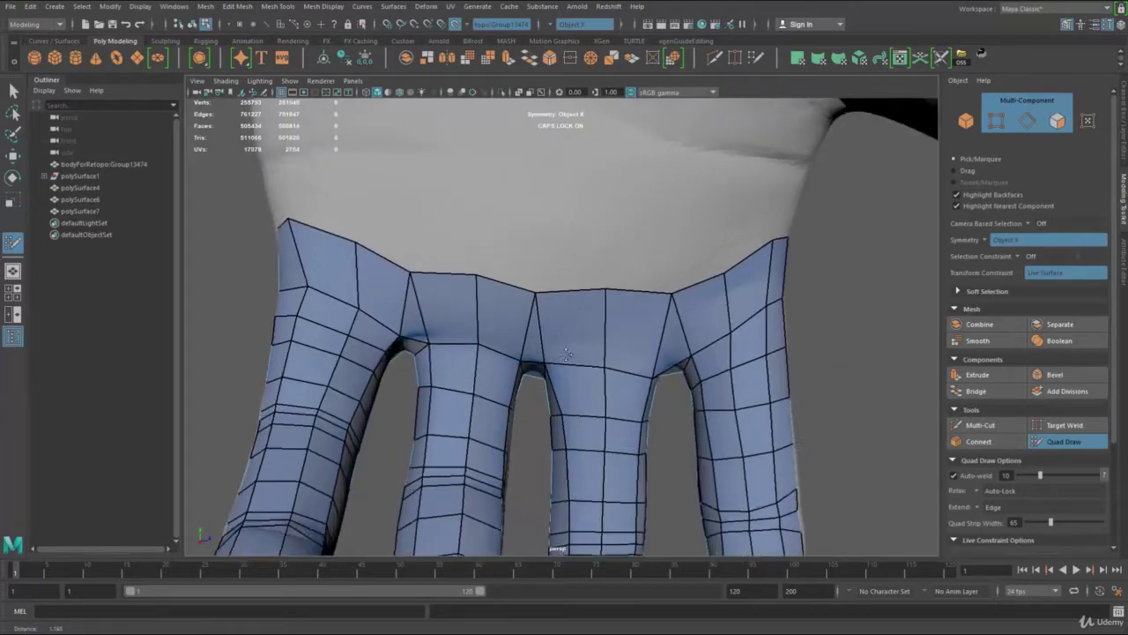
scroll(568, 354, "up", 2)
scroll(331, 355, "down", 4)
left_click_drag(332, 355, 578, 327, "alt")
scroll(578, 327, "up", 3)
right_click_drag(578, 327, 537, 320, "alt")
left_click_drag(537, 319, 696, 234, "alt")
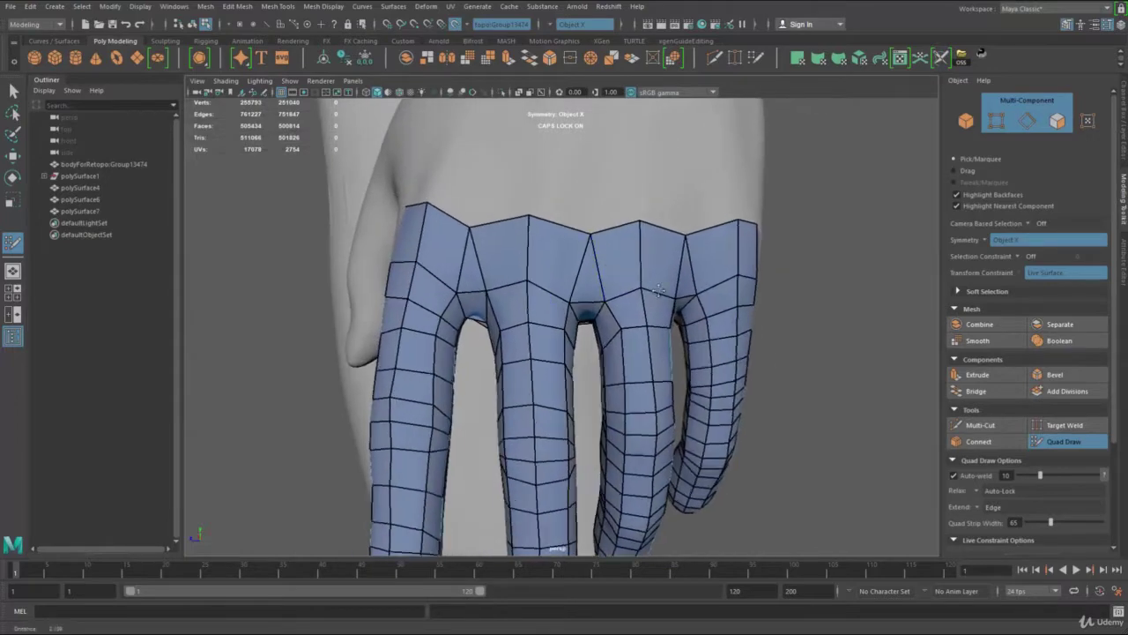
right_click_drag(696, 233, 777, 138, "alt")
Leave Quad Draw, select the polySurface7 finger mesh in object mode, and isolate it in the viewport.
right_click_drag(679, 253, 804, 188)
key("q")
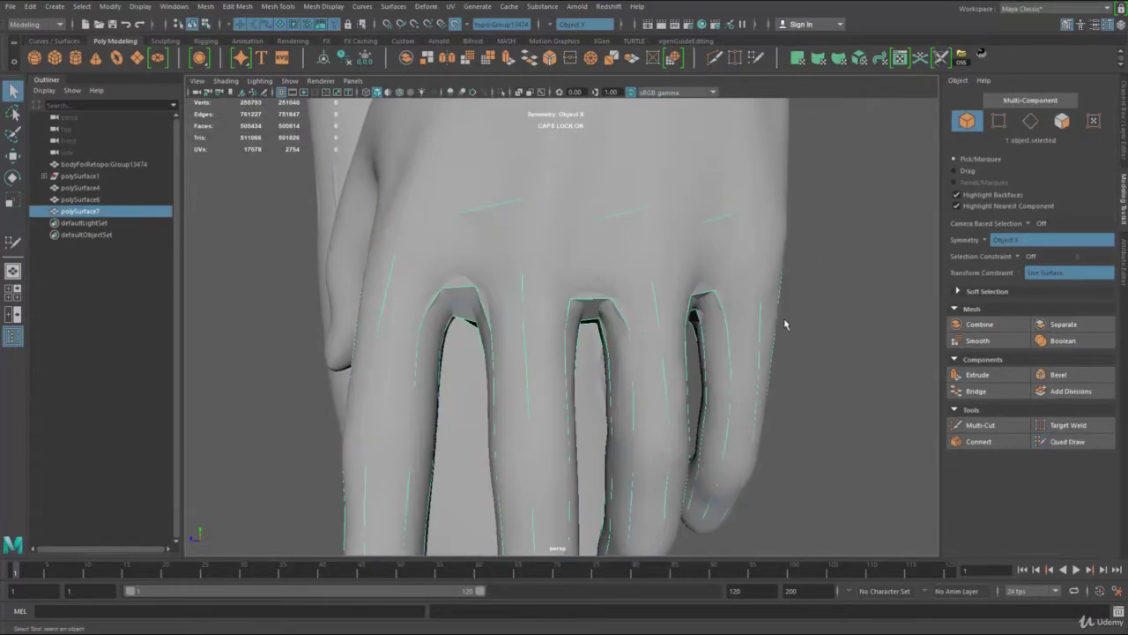
key("ctrl+1")
left_click_drag(641, 384, 629, 276, "alt")
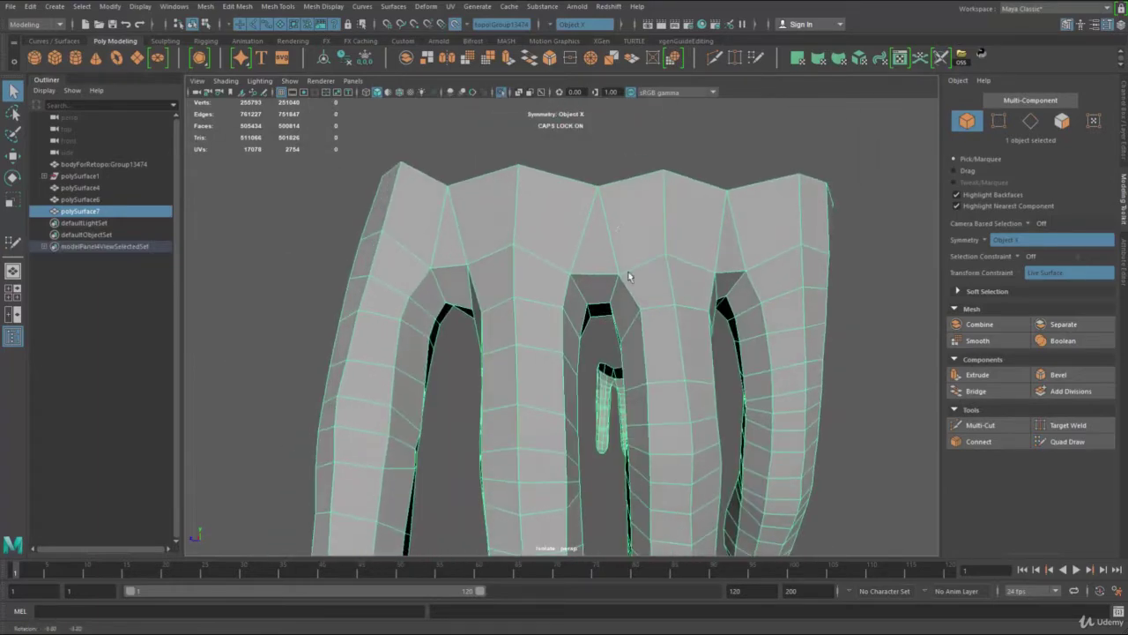
Start a Multi-Cut through the middle of the web between the index and middle fingers, up into the back-side triangle.
right_click(622, 219, "shift")
right_click_drag(622, 216, 544, 220, "shift")
left_click_drag(421, 295, 593, 287, "alt")
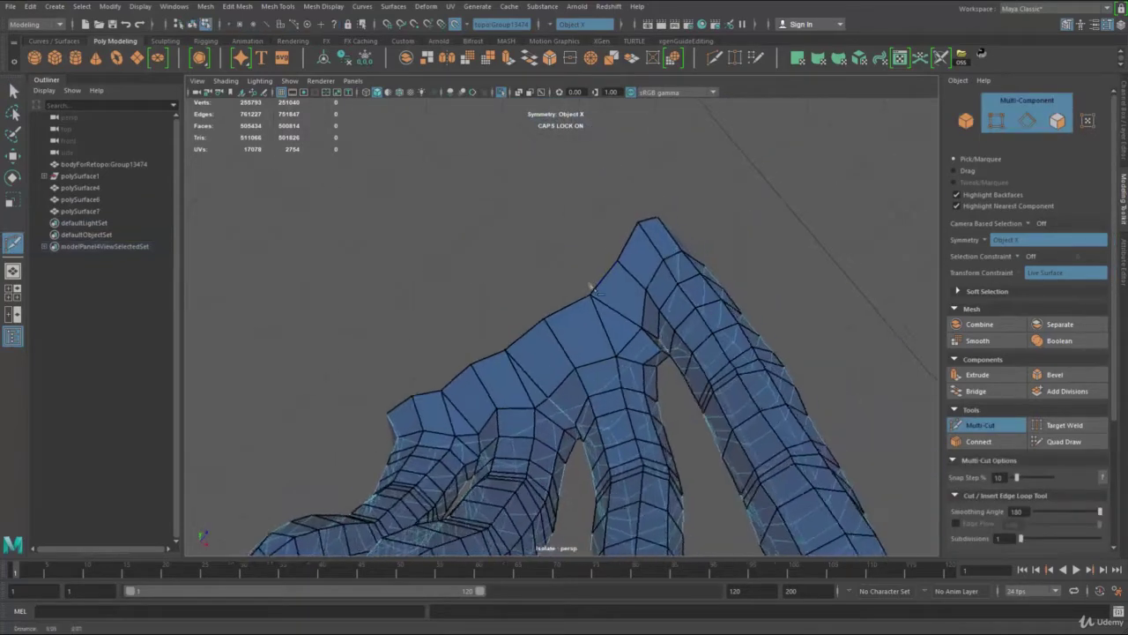
right_click_drag(592, 287, 665, 356, "alt")
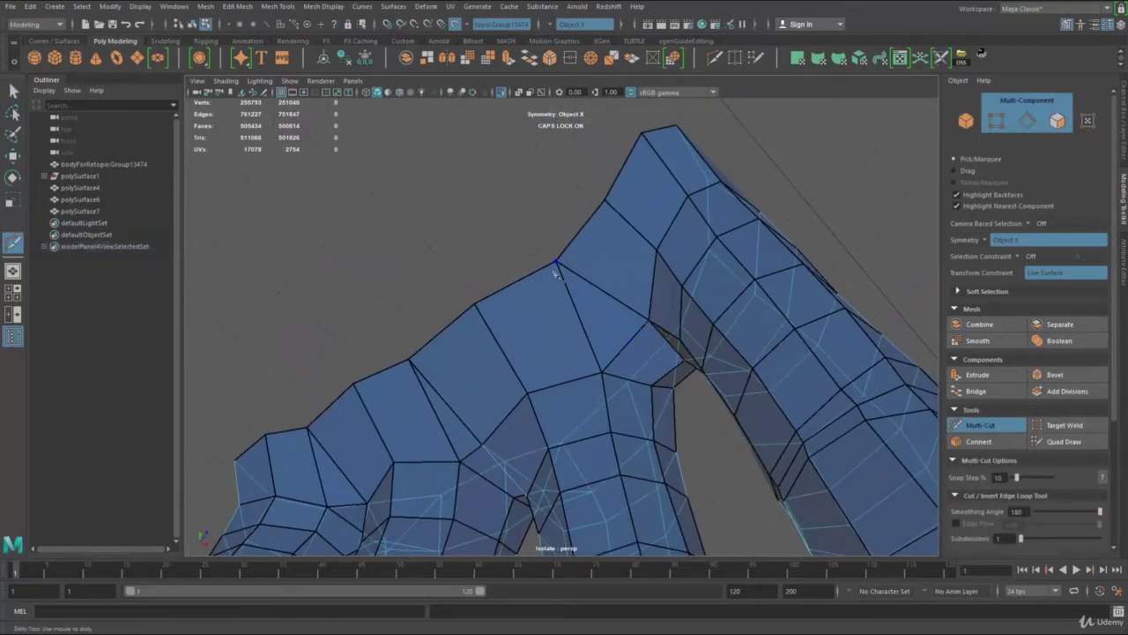
left_click(673, 374)
left_click_drag(674, 376, 564, 180, "alt")
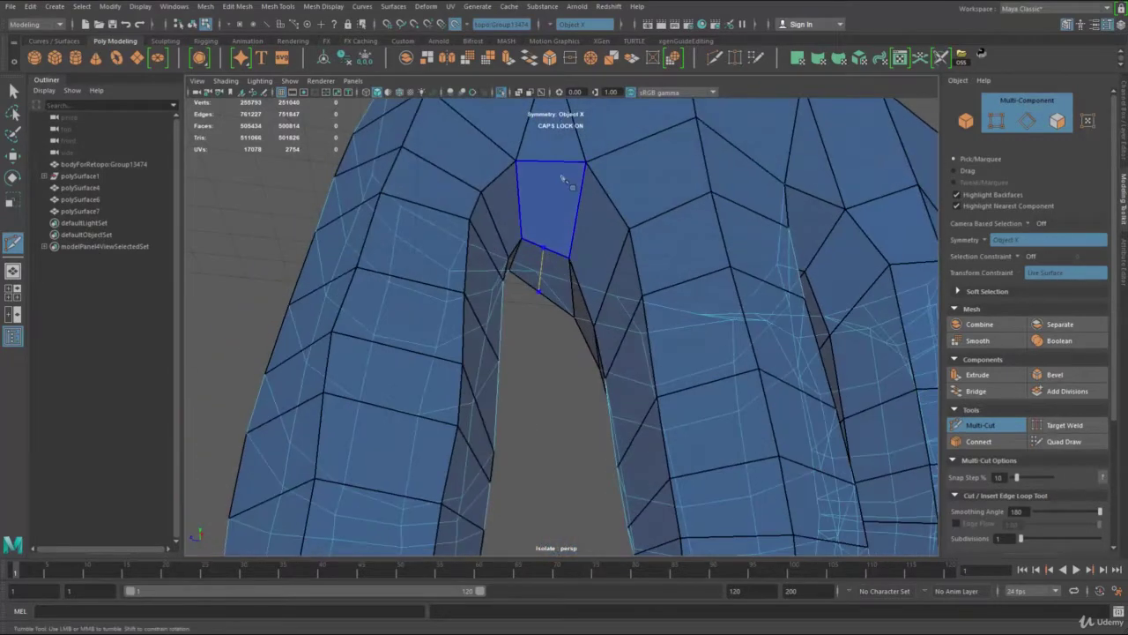
left_click(554, 161)
middle_click_drag(554, 163, 579, 197, "alt")
left_click_drag(578, 196, 592, 238, "alt")
right_click_drag(592, 238, 622, 263, "alt")
left_click_drag(620, 262, 641, 365, "alt")
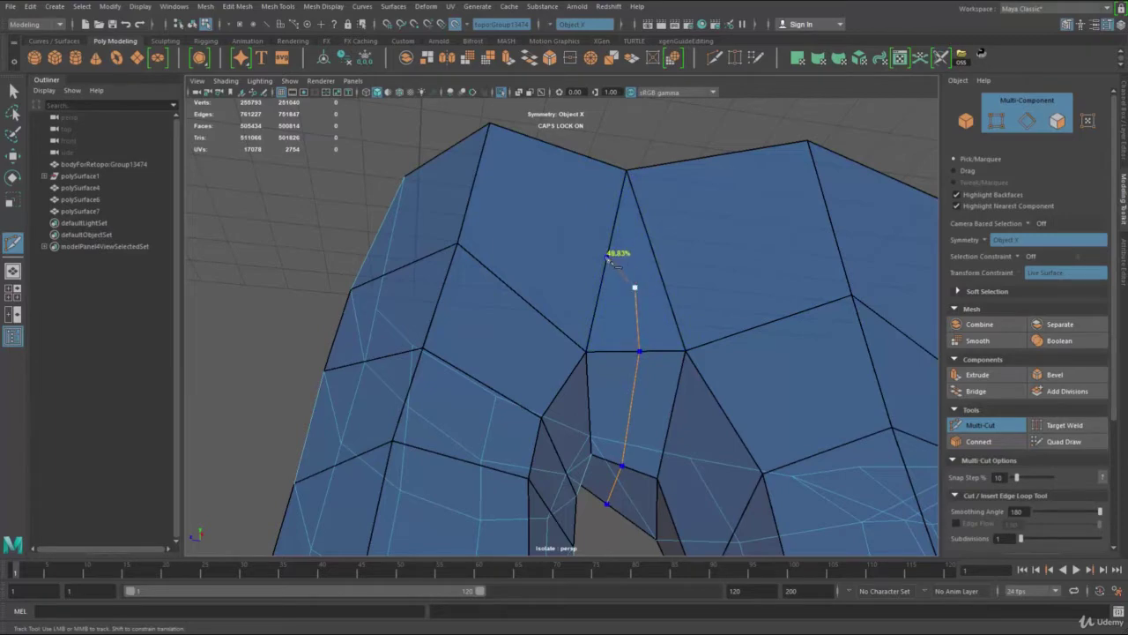
Route the cut around the index finger base, through the palm-side triangle and back to the web, and apply it.
left_click(477, 196)
left_click_drag(478, 224, 578, 238, "alt")
left_click(570, 198)
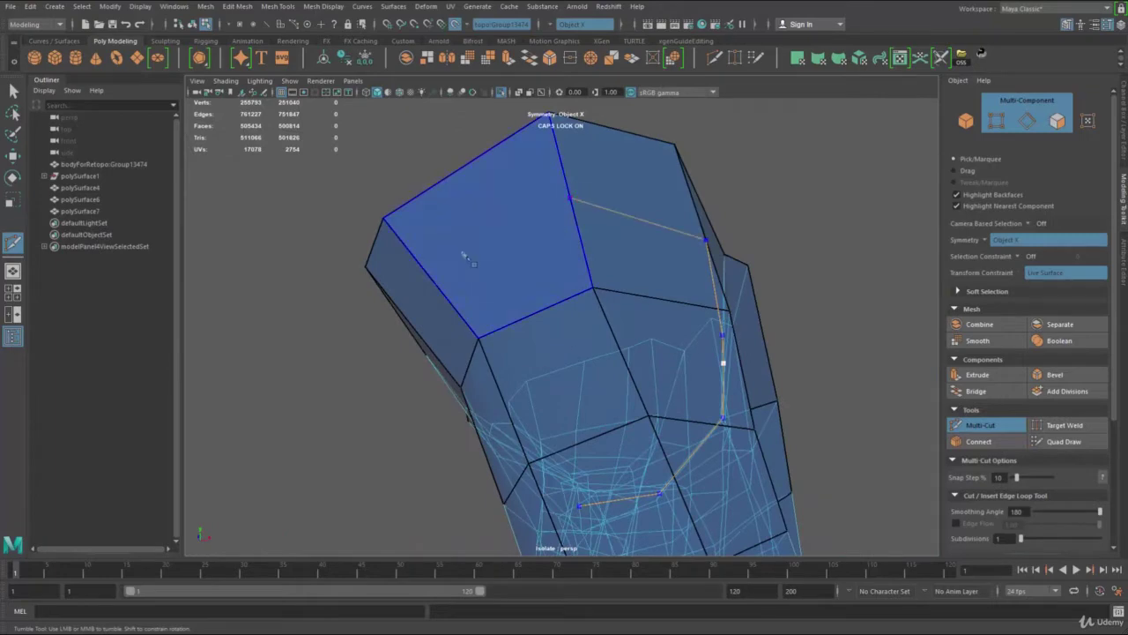
left_click(427, 271)
left_click_drag(448, 291, 693, 313, "alt")
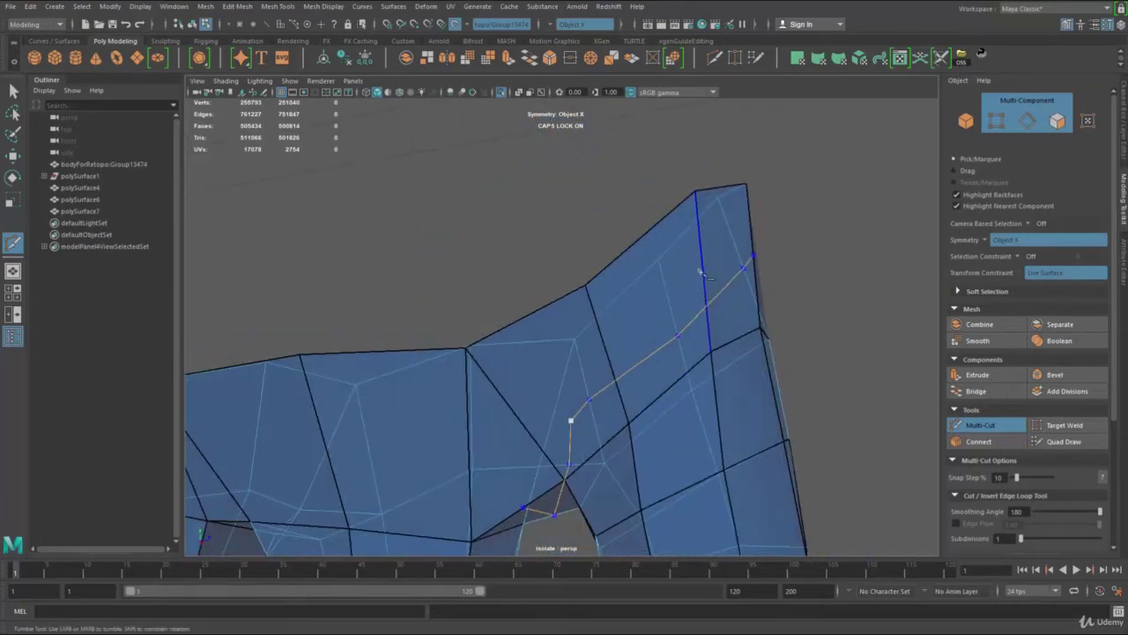
left_click(604, 343)
left_click_drag(599, 371, 637, 315, "alt")
left_click(557, 304)
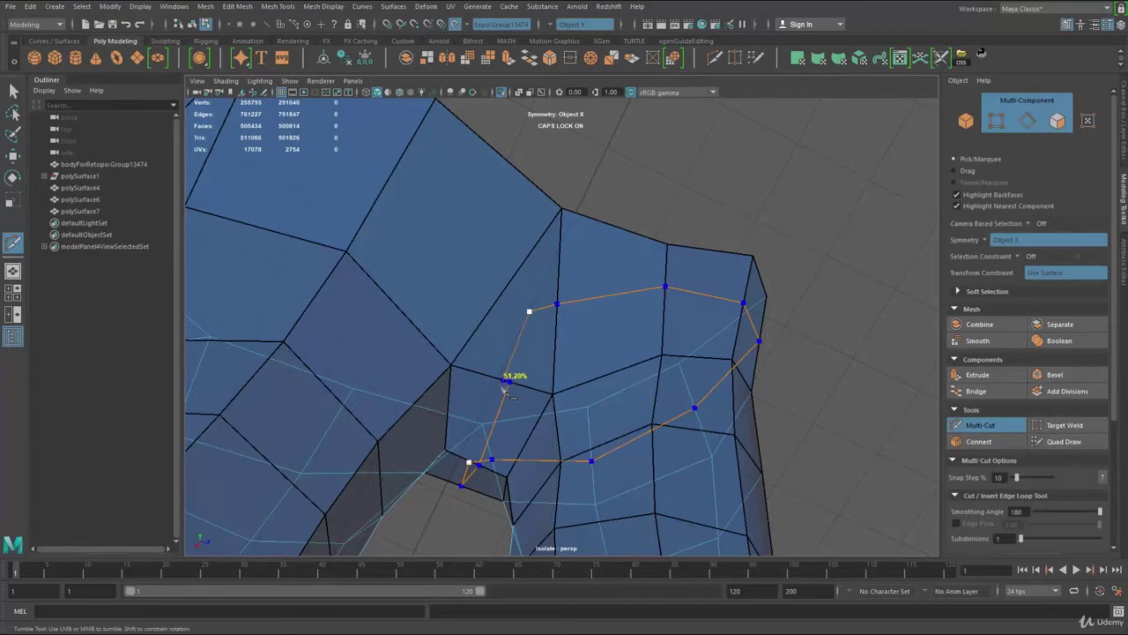
left_click(507, 390)
right_click(538, 416)
right_click(540, 346)
Start a Multi-Cut at the index-middle web on the palm side and carry it across the middle finger base.
left_click_drag(526, 318, 531, 344, "alt")
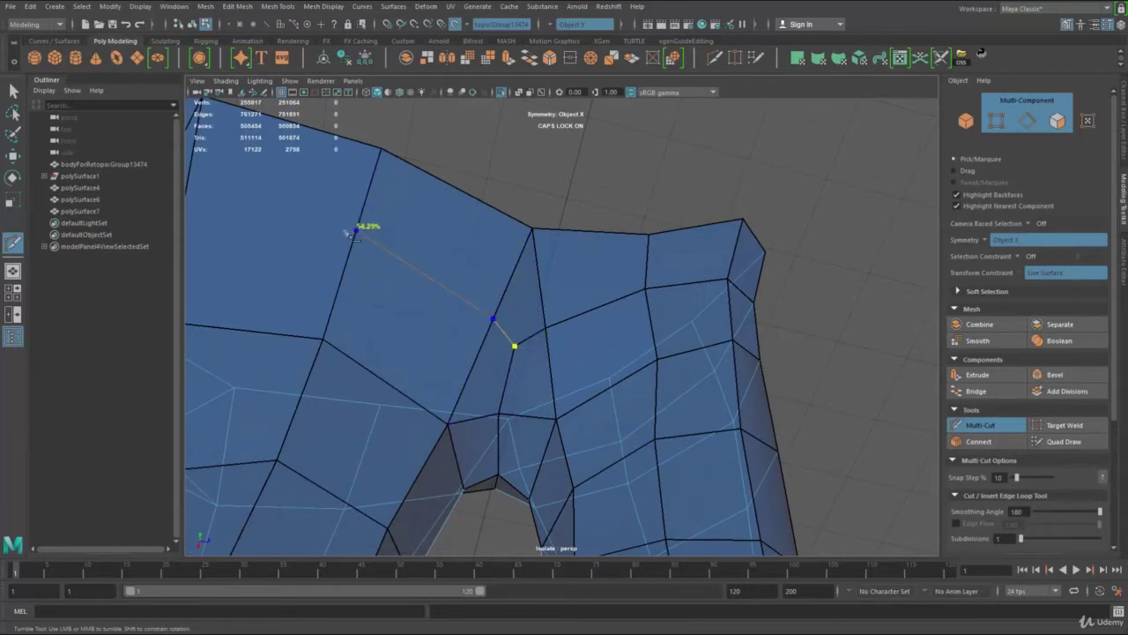
middle_click_drag(351, 236, 521, 286, "alt")
left_click(442, 288)
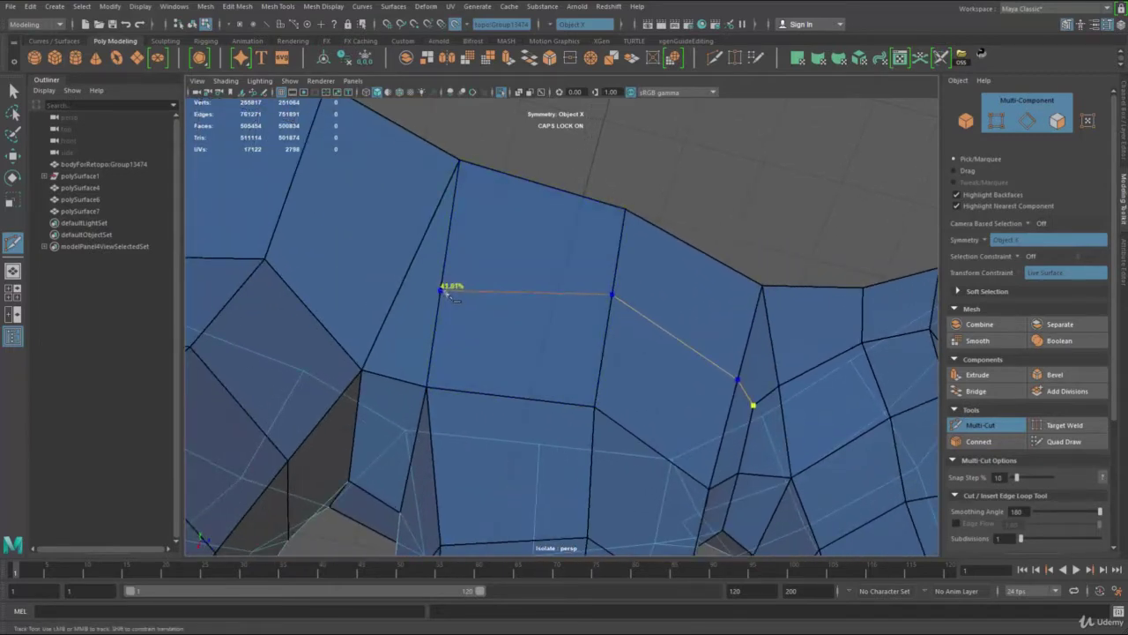
left_click(441, 290)
Route the cut through the middle-ring web, across the back of the middle finger base to the index loop, and apply it.
left_click_drag(396, 388, 615, 332, "alt")
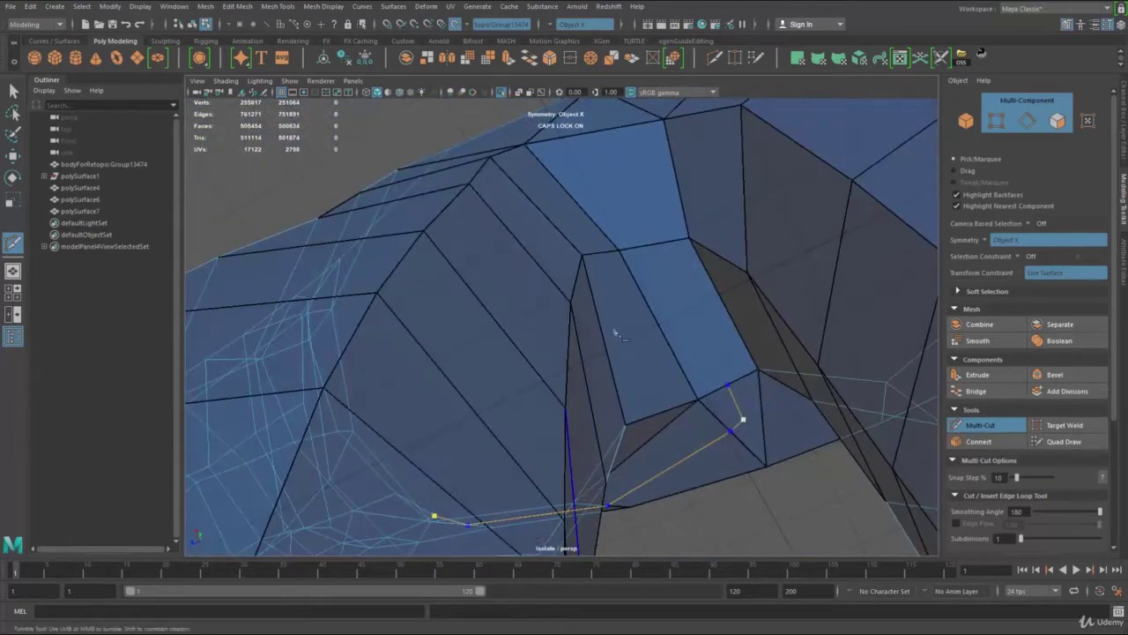
left_click(650, 247)
left_click_drag(617, 177, 639, 222, "alt")
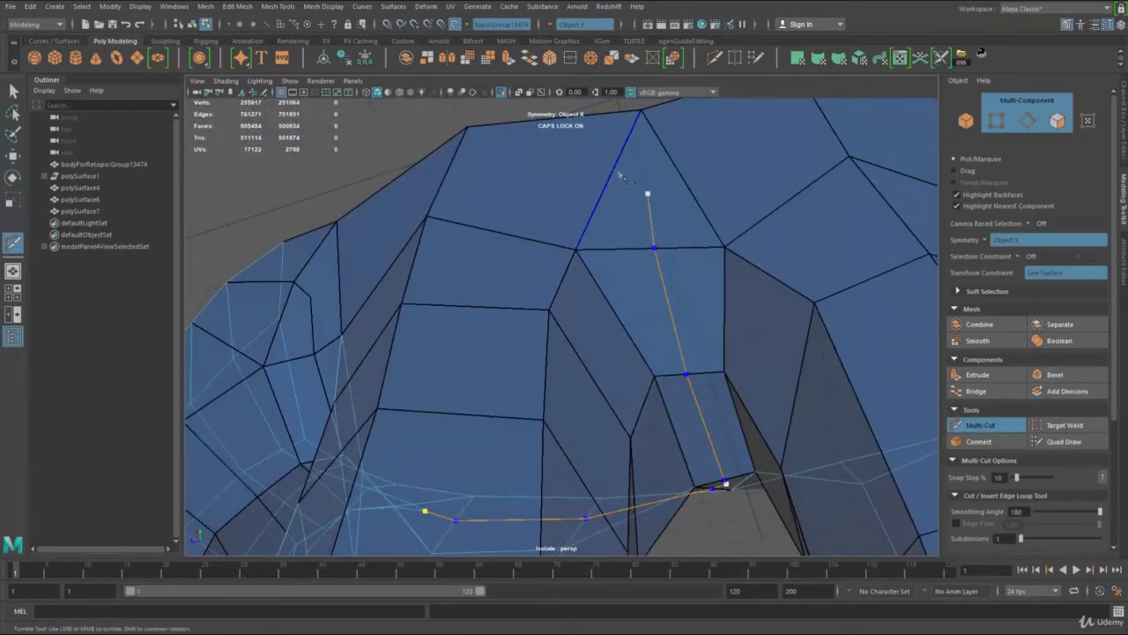
left_click_drag(588, 205, 625, 239, "alt")
left_click(636, 222)
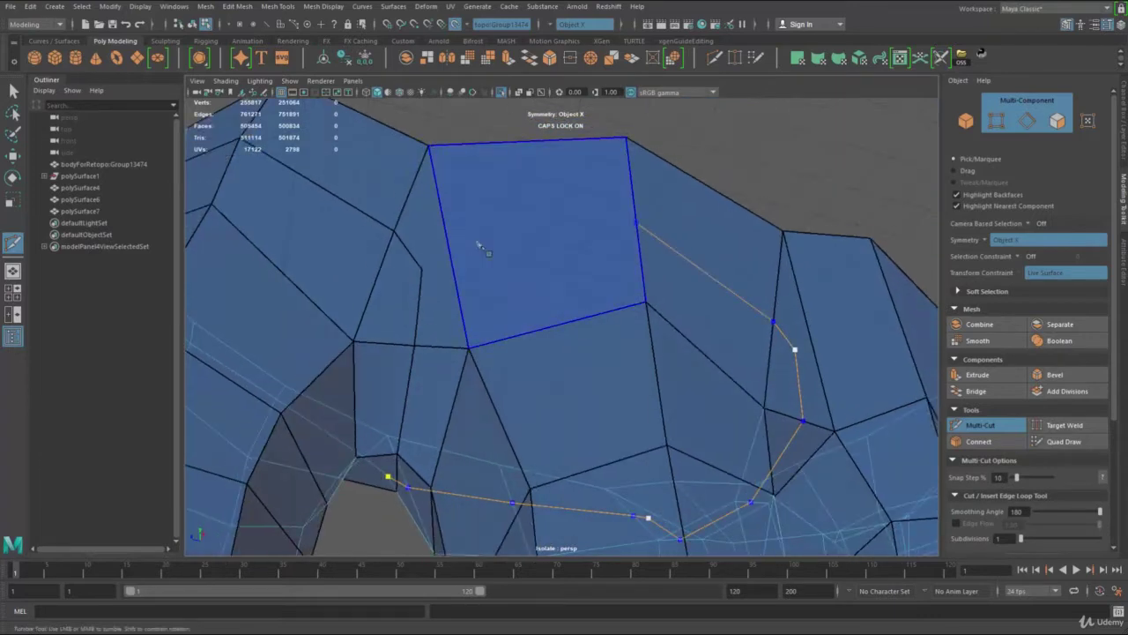
left_click(449, 249)
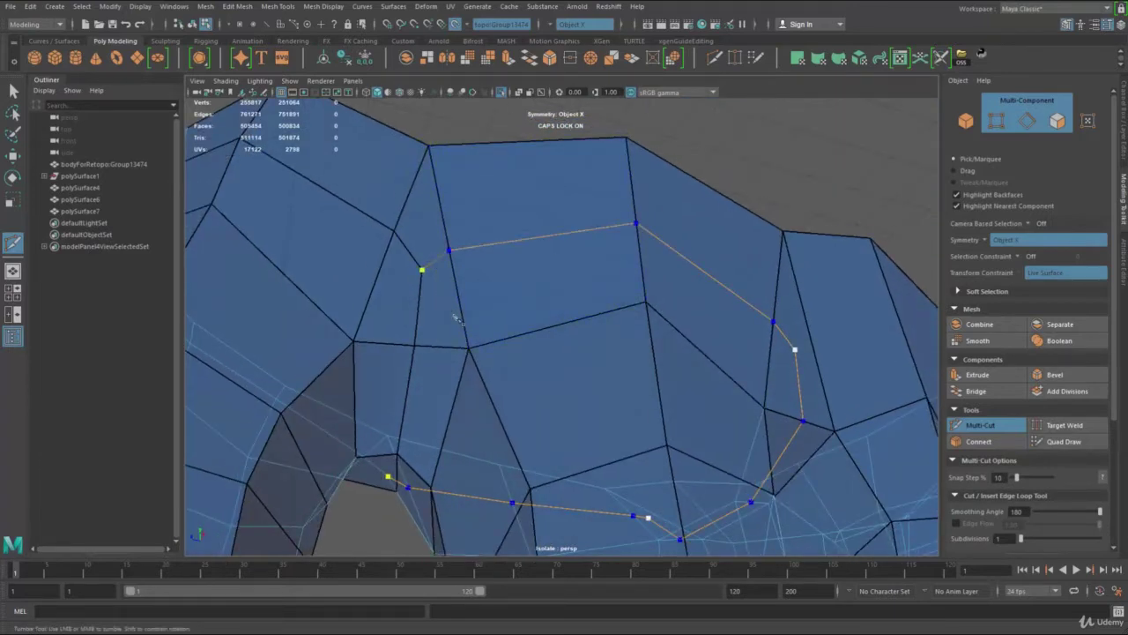
right_click(561, 379)
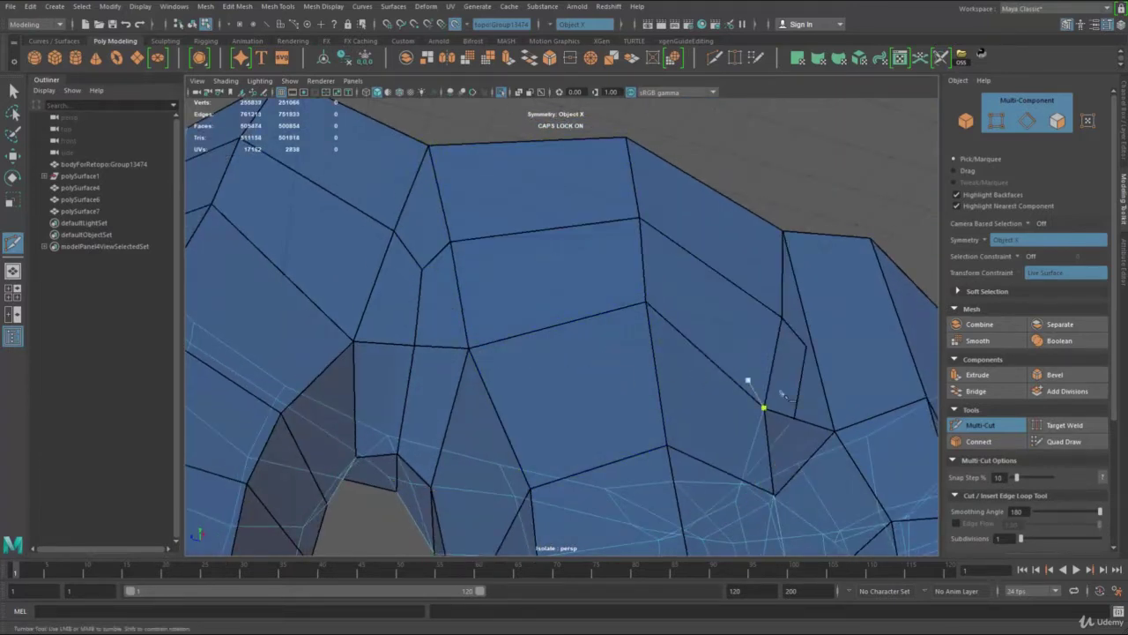
Start a cut from the middle-ring web on the back of the hand, across the ring finger base to the ring-pinky triangle.
left_click_drag(784, 393, 779, 385, "alt")
middle_click_drag(779, 385, 652, 342, "alt")
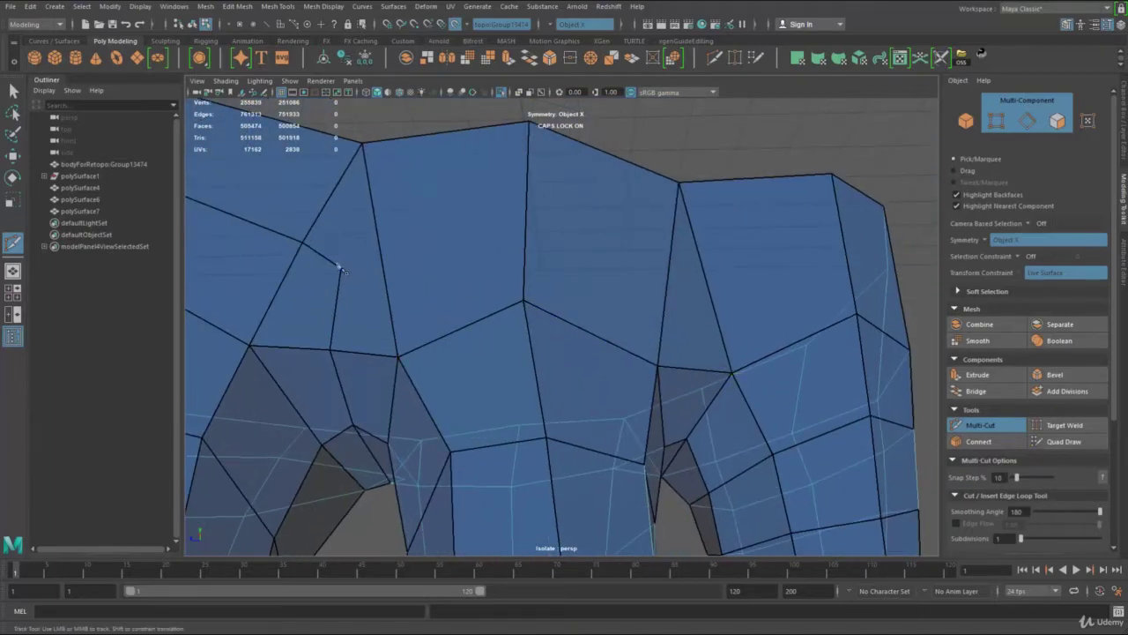
left_click(378, 238)
left_click(526, 215)
left_click(668, 283)
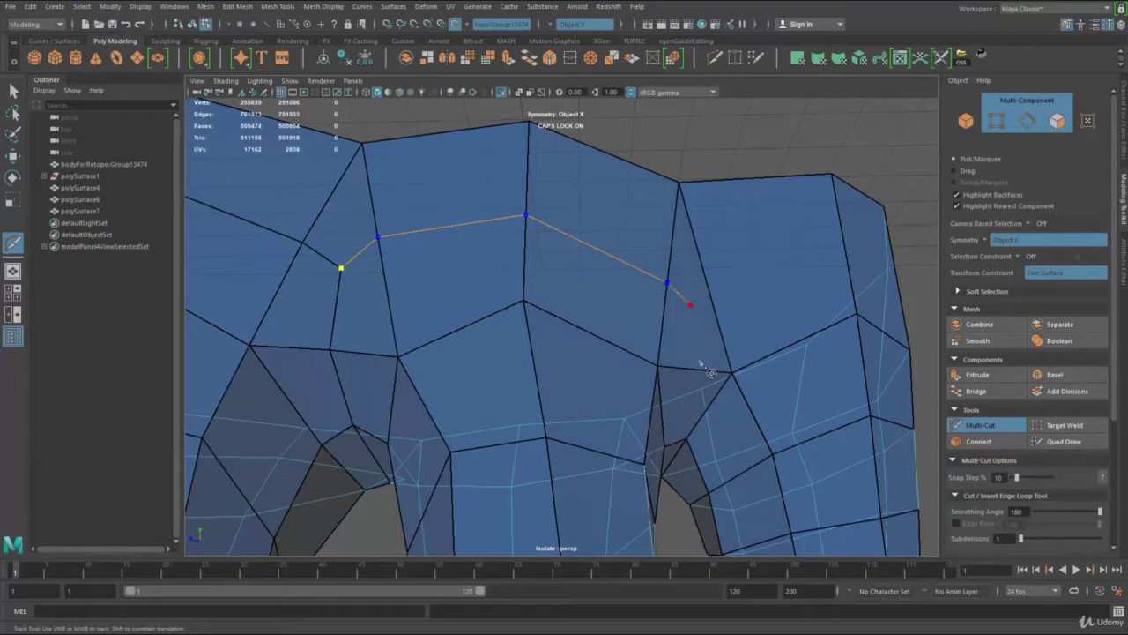
Route the cut through the ring-pinky web and across the palm side of the ring finger base, and apply it.
left_click_drag(705, 417, 658, 263, "alt")
left_click(667, 302)
left_click(666, 250)
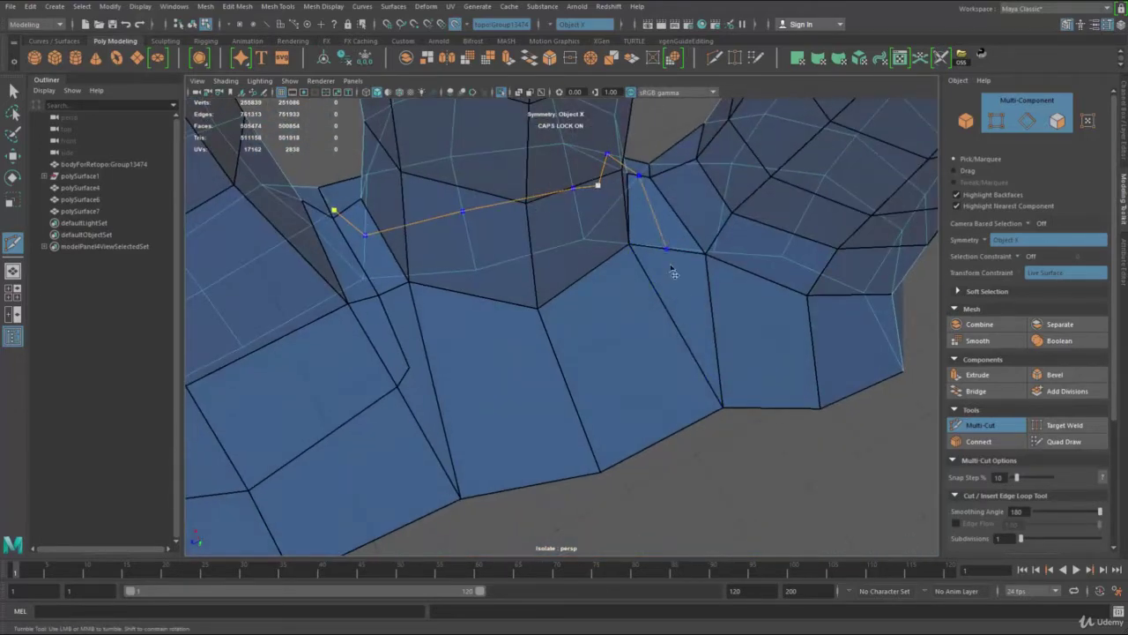
left_click(683, 298)
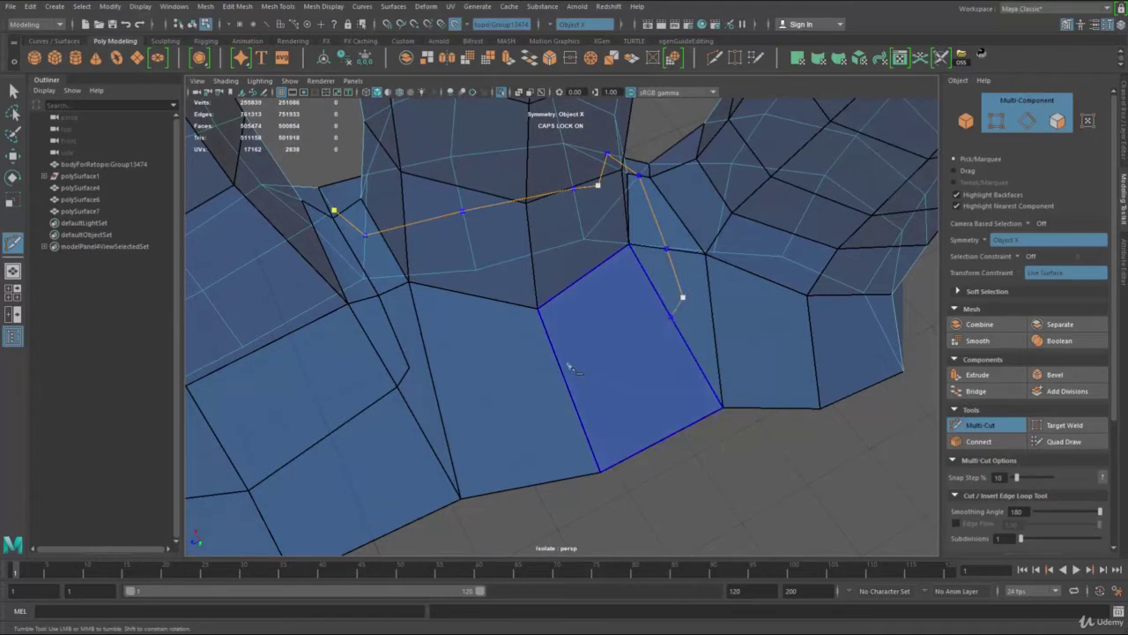
left_click(539, 385)
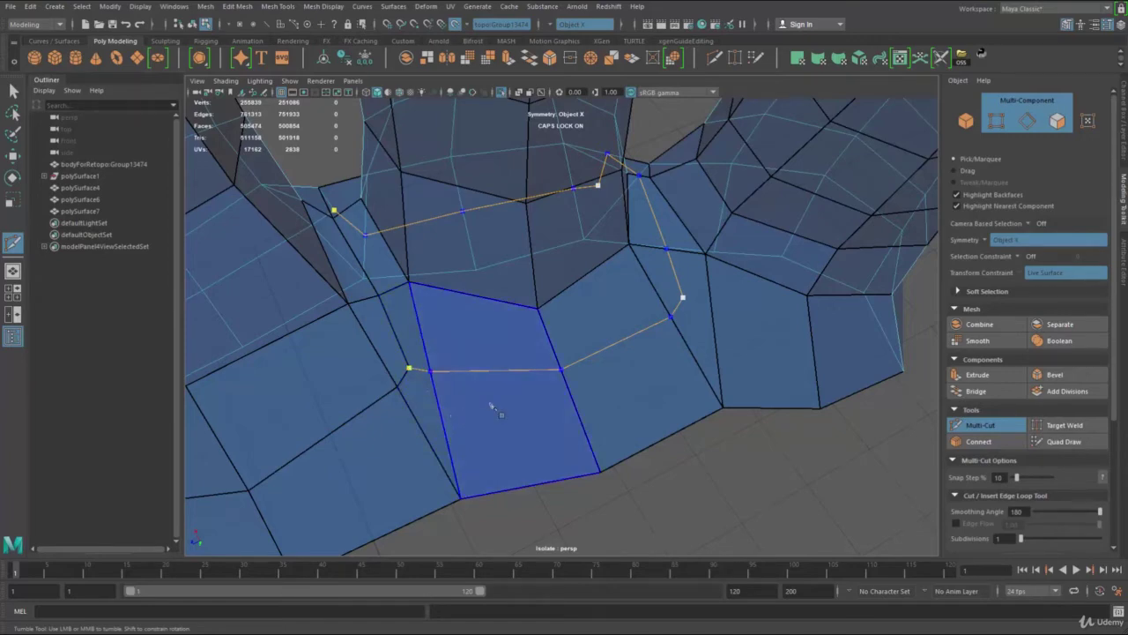
key("Return")
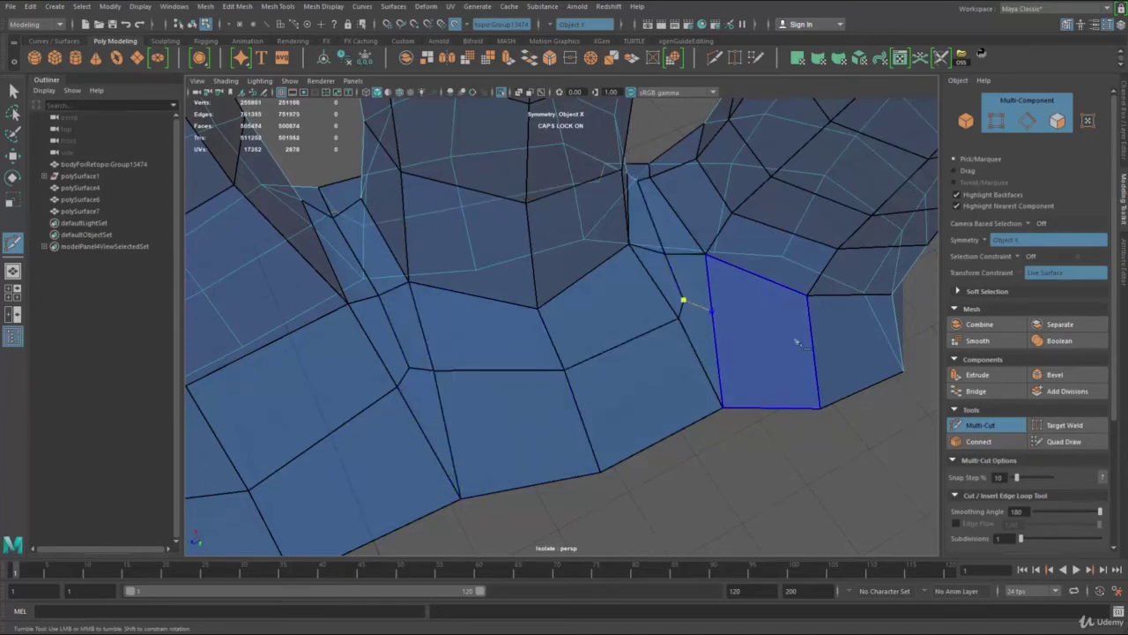
Cut a loop around the pinky base from the palm-side web, over the outer side of the hand and across the back, and apply it.
left_click(812, 334)
left_click_drag(826, 315, 732, 318, "alt")
middle_click_drag(732, 335, 672, 213, "alt")
left_click(657, 379)
left_click(800, 378)
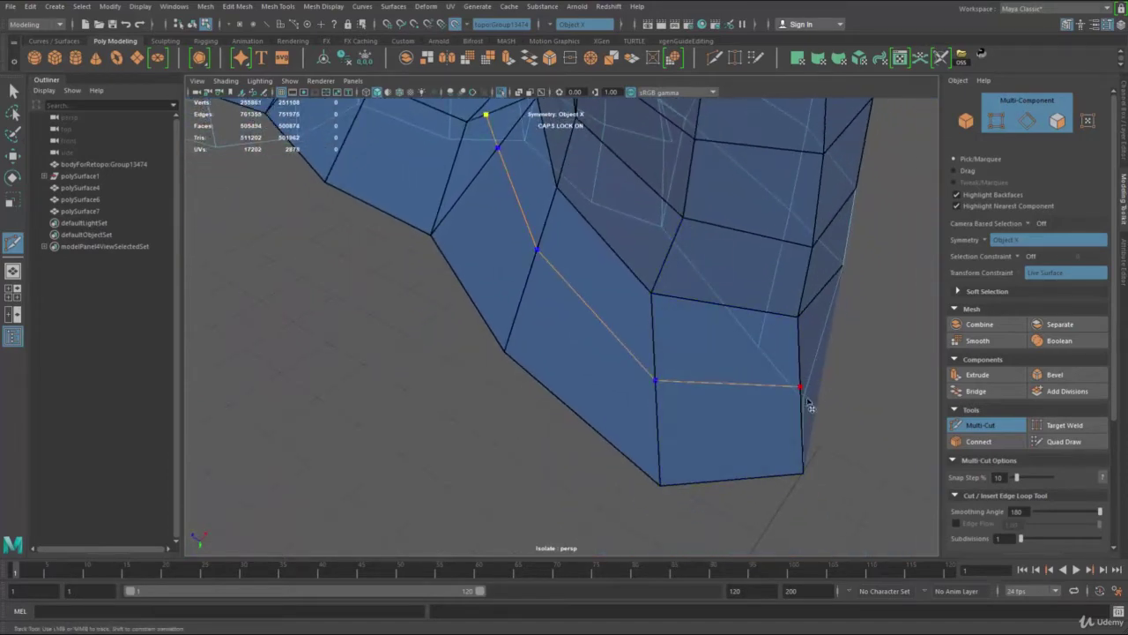
left_click_drag(808, 405, 542, 394, "alt")
left_click(476, 357)
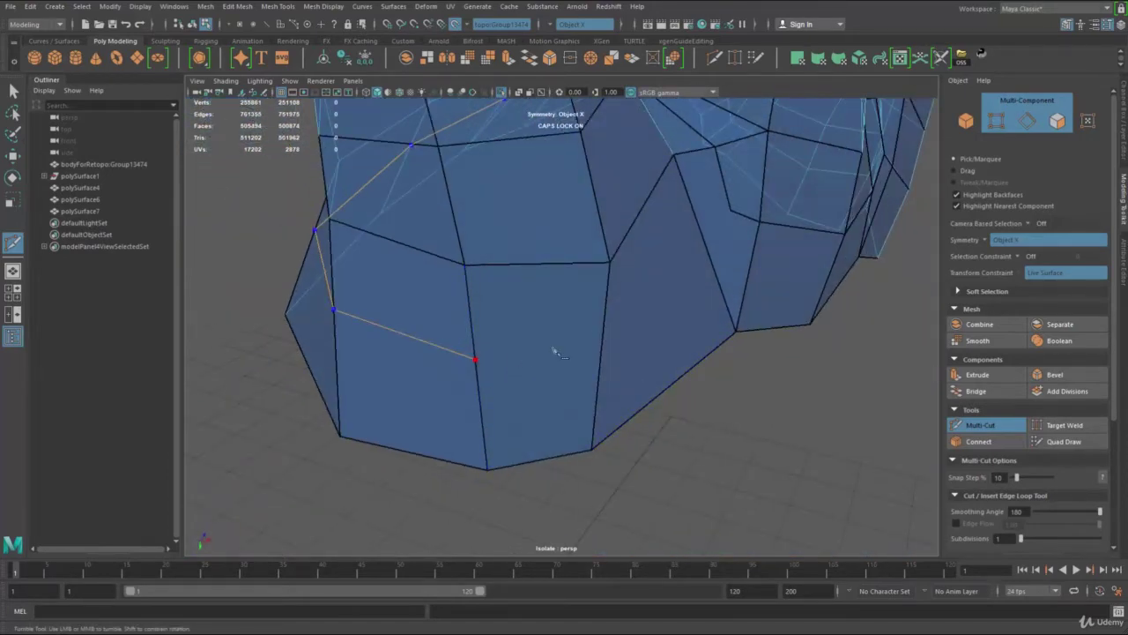
left_click(607, 329)
left_click(702, 231)
right_click(791, 390)
Examine the new edge loops around all four finger bases from several sides.
right_click_drag(797, 384, 608, 339, "alt")
left_click_drag(608, 340, 754, 342, "alt")
right_click_drag(553, 352, 661, 389, "alt")
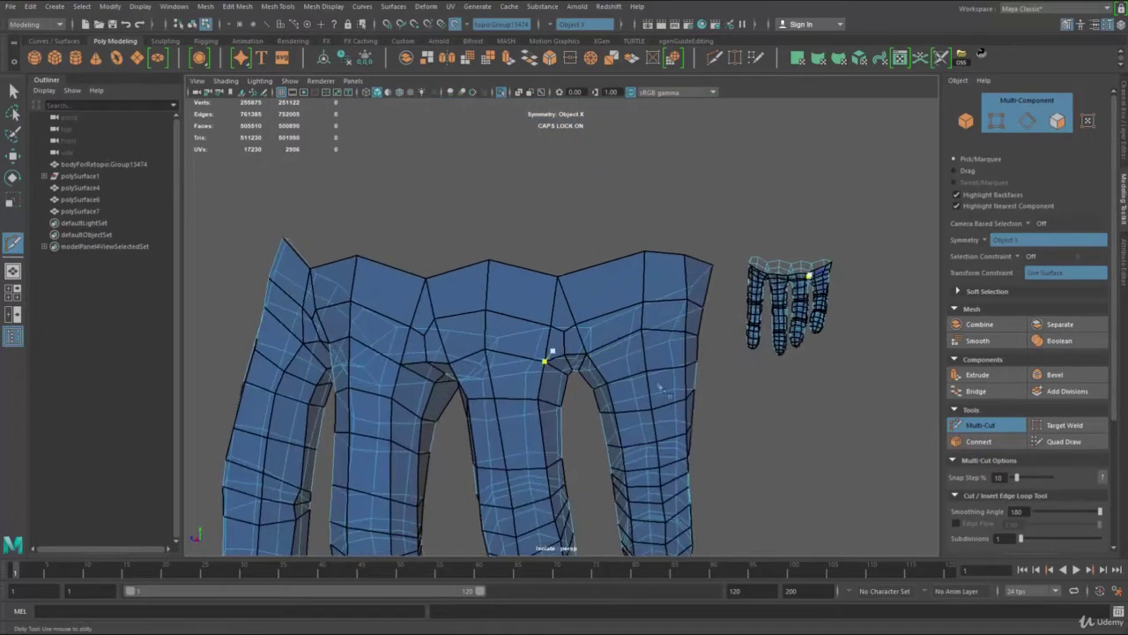
left_click_drag(582, 403, 548, 304, "alt")
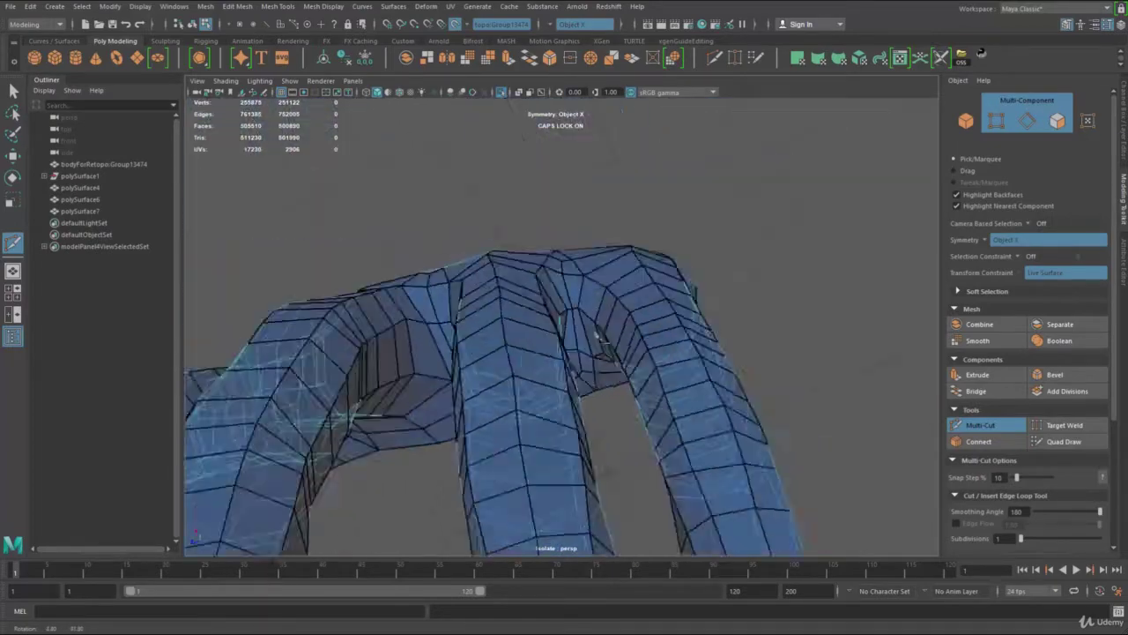
right_click_drag(548, 305, 583, 297, "alt")
left_click_drag(601, 414, 447, 351, "alt")
left_click_drag(535, 391, 551, 346, "alt")
Select the polySurface7 finger mesh in object mode, activate Quad Draw, and turn off isolation to show the body again.
key("q")
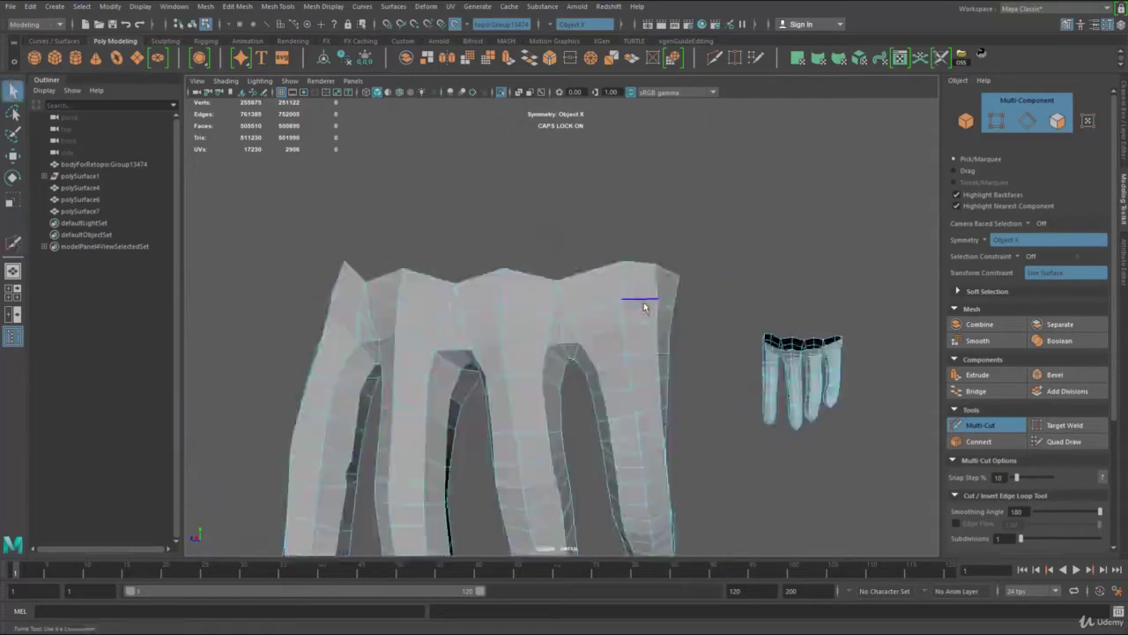
right_click_drag(646, 305, 746, 182)
left_click(650, 327)
middle_click_drag(650, 327, 690, 310, "alt")
scroll(689, 310, "down", 1)
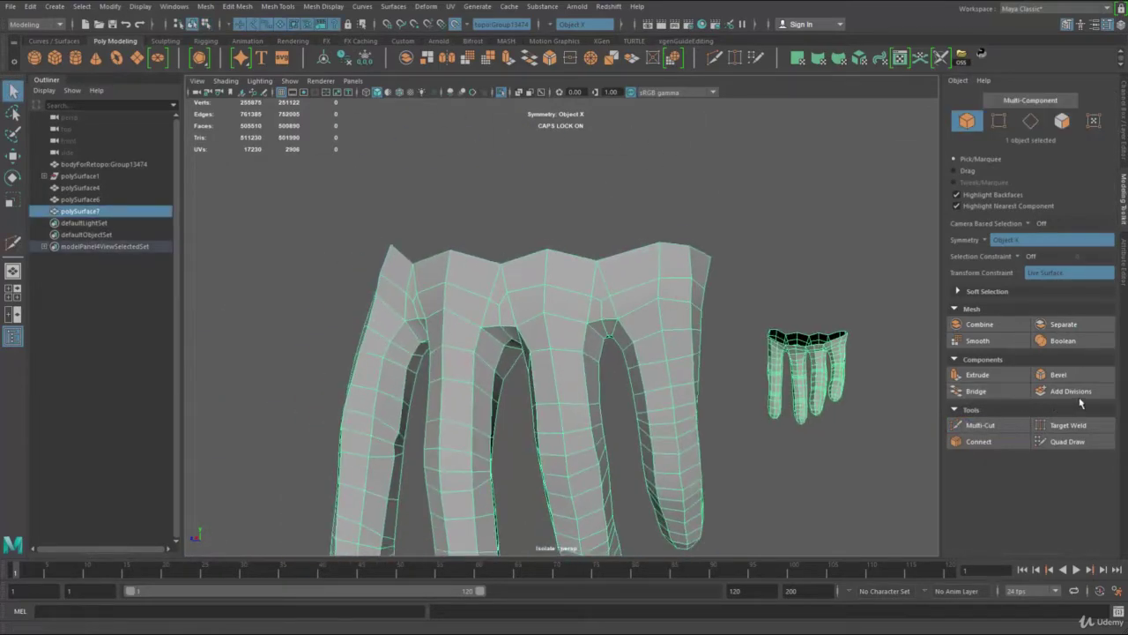
left_click(1080, 443)
key("ctrl+1")
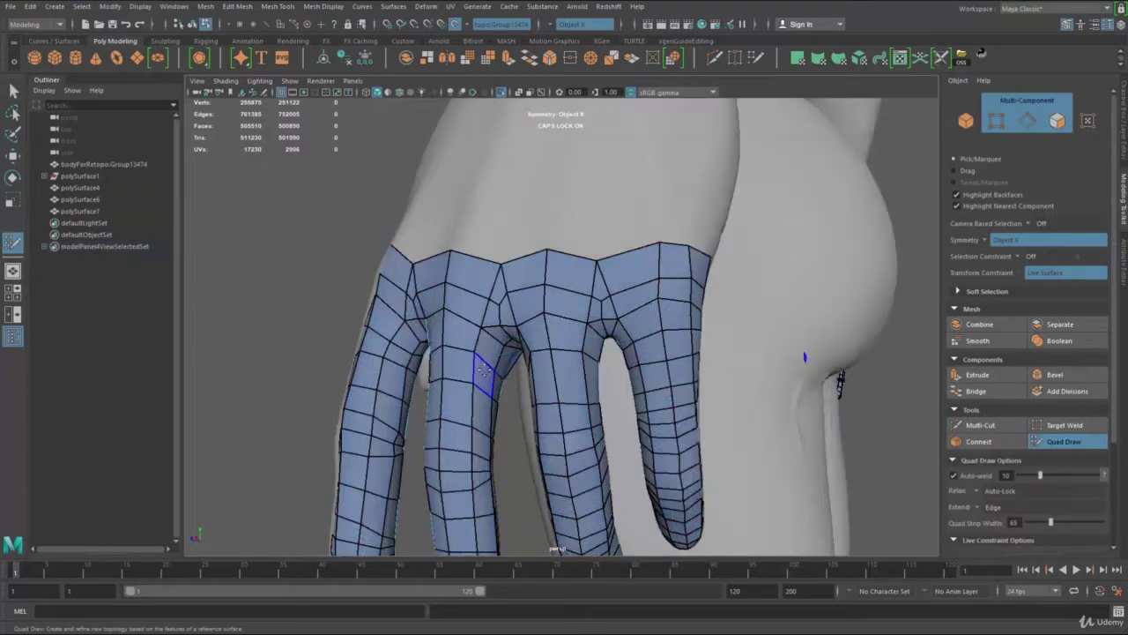
Relax the palm-side vertices around the web and base of the middle finger.
mouse_move(486, 377)
left_mouse_down("alt")
mouse_move(648, 372)
mouse_move(566, 319)
left_mouse_up("alt")
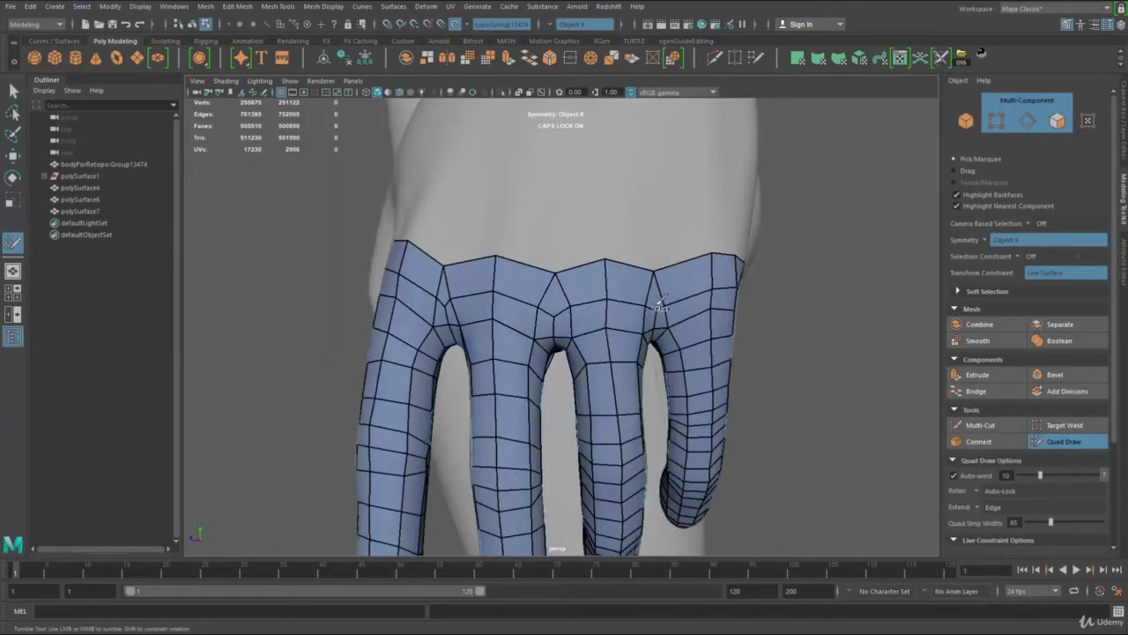
left_click_drag(529, 392, 498, 216, "alt")
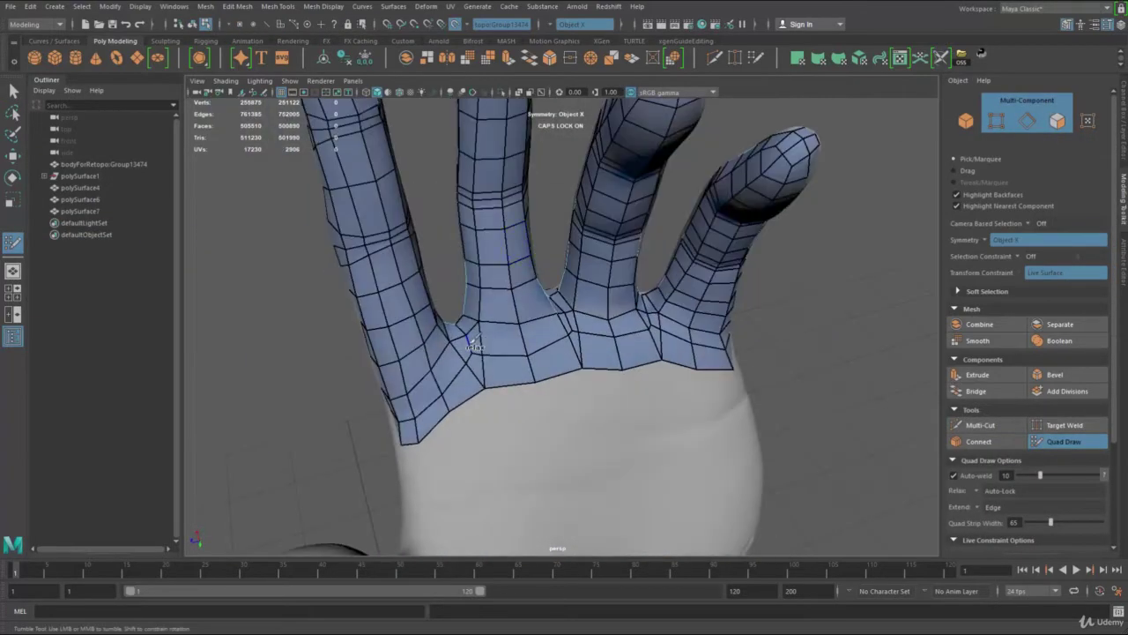
left_click_drag(473, 345, 559, 335, "shift")
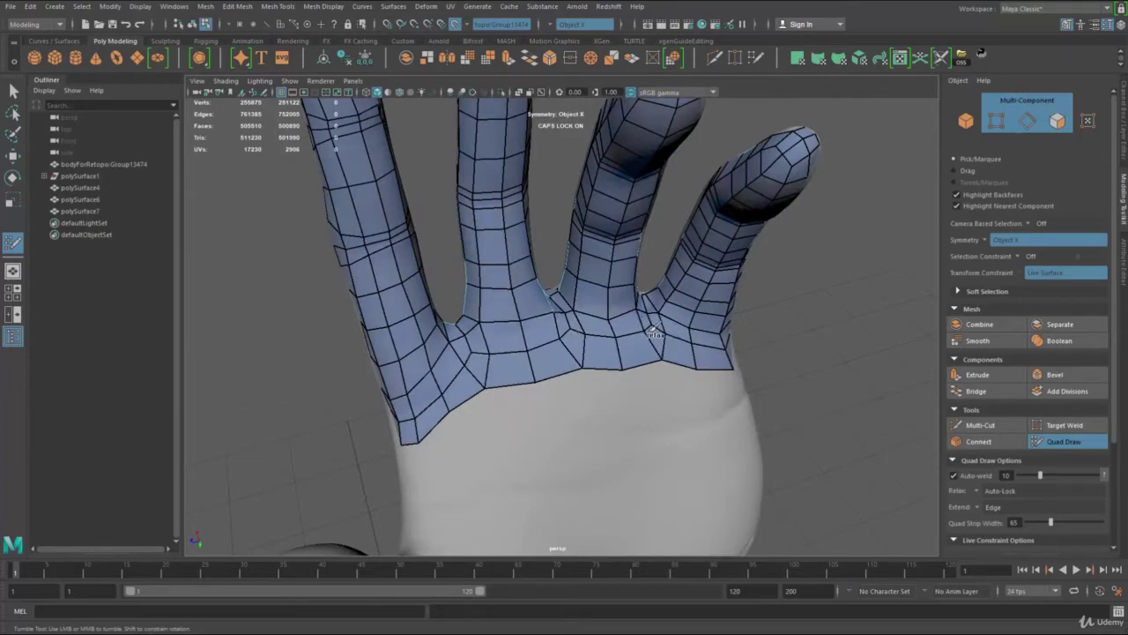
Examine the open mesh border beside the index finger and the bare area towards the thumb.
left_click_drag(709, 388, 549, 483, "alt")
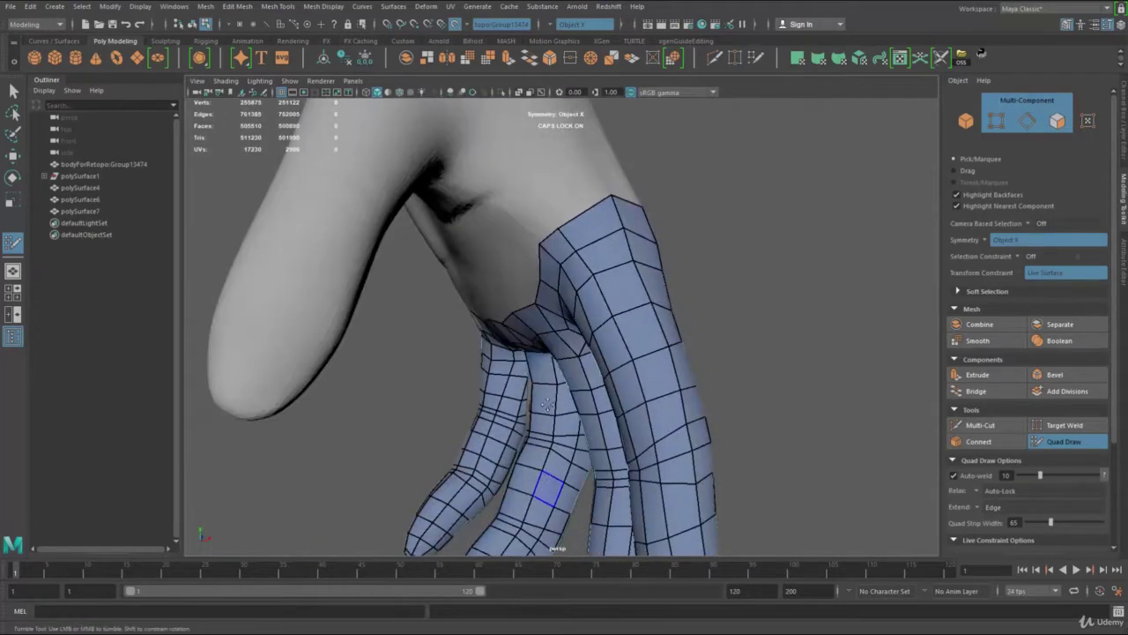
right_click_drag(549, 483, 662, 347, "alt")
left_click_drag(661, 345, 657, 310, "alt")
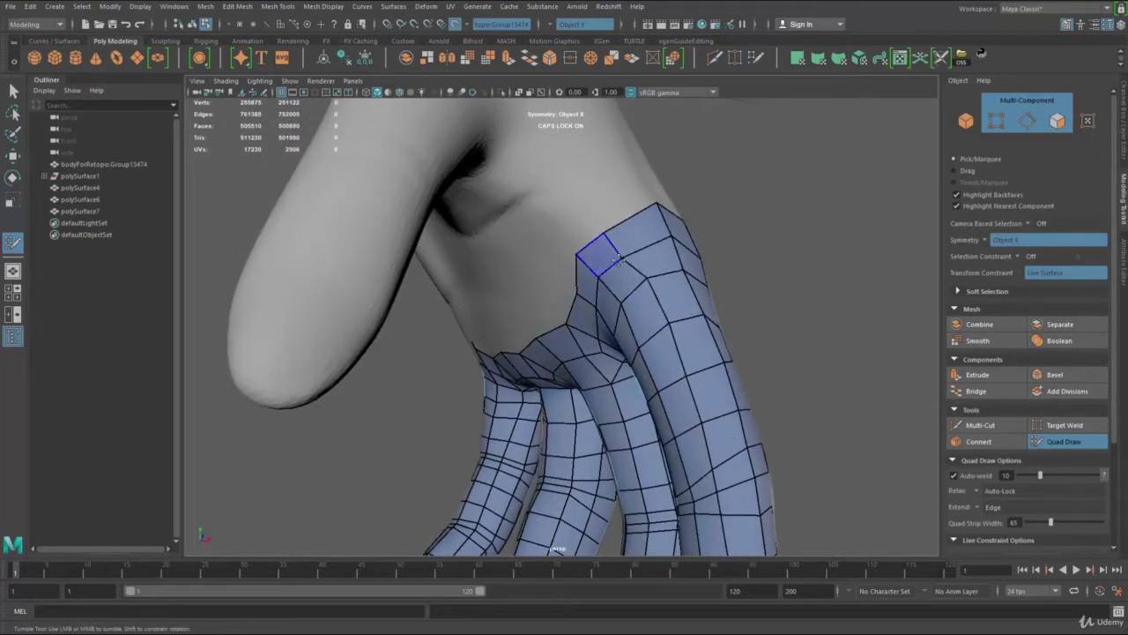
right_click_drag(629, 253, 624, 374, "alt")
middle_click_drag(624, 373, 620, 252, "alt")
left_click_drag(656, 386, 668, 403, "alt")
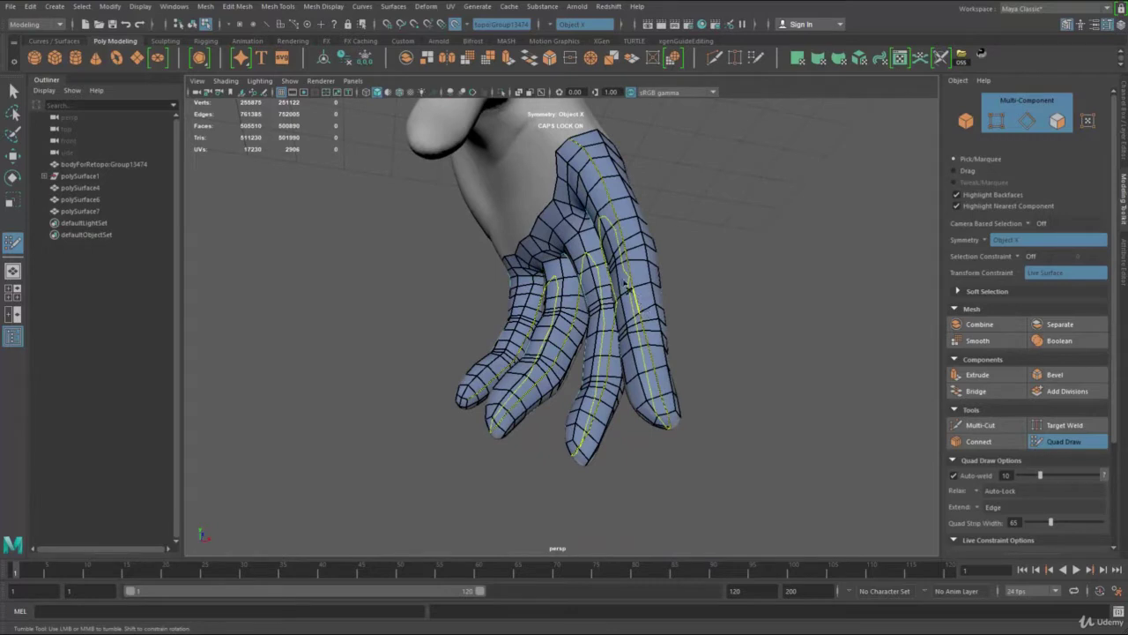
middle_click_drag(513, 171, 504, 328, "alt")
right_click_drag(504, 328, 727, 498, "alt")
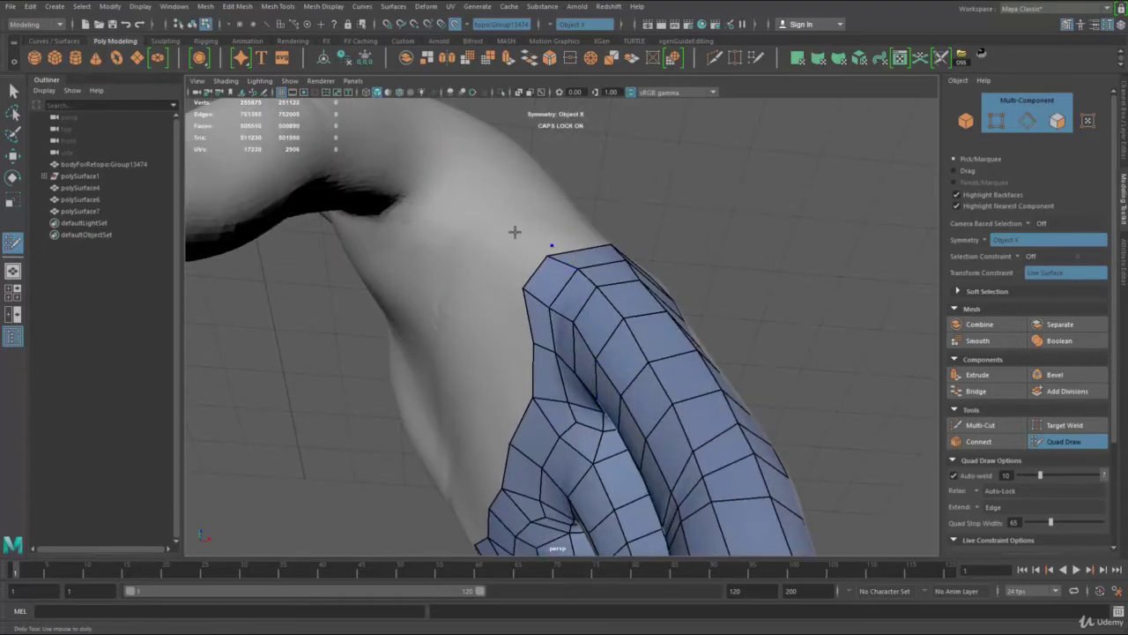
Undo the stray points, then place new ones beside the index finger base and fill two quads towards the thumb.
key("ctrl+z")
key("ctrl+z")
left_click(495, 209)
left_click(477, 232)
left_click_drag(538, 220, 529, 181, "alt")
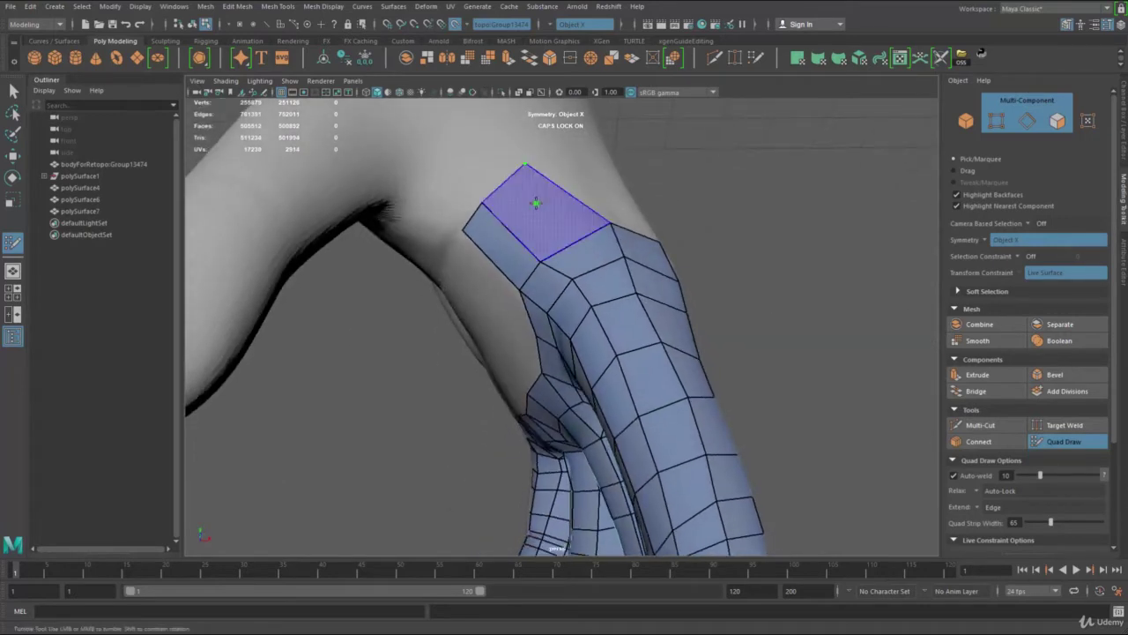
Extend the two-row quad strip from the index finger across the web to the thumb base.
left_click(419, 168)
left_click(450, 167, "shift")
left_click(406, 196)
left_click(439, 201, "shift")
mouse_move(417, 227)
left_mouse_down("alt")
mouse_move(344, 208)
mouse_move(507, 229)
left_mouse_up("alt")
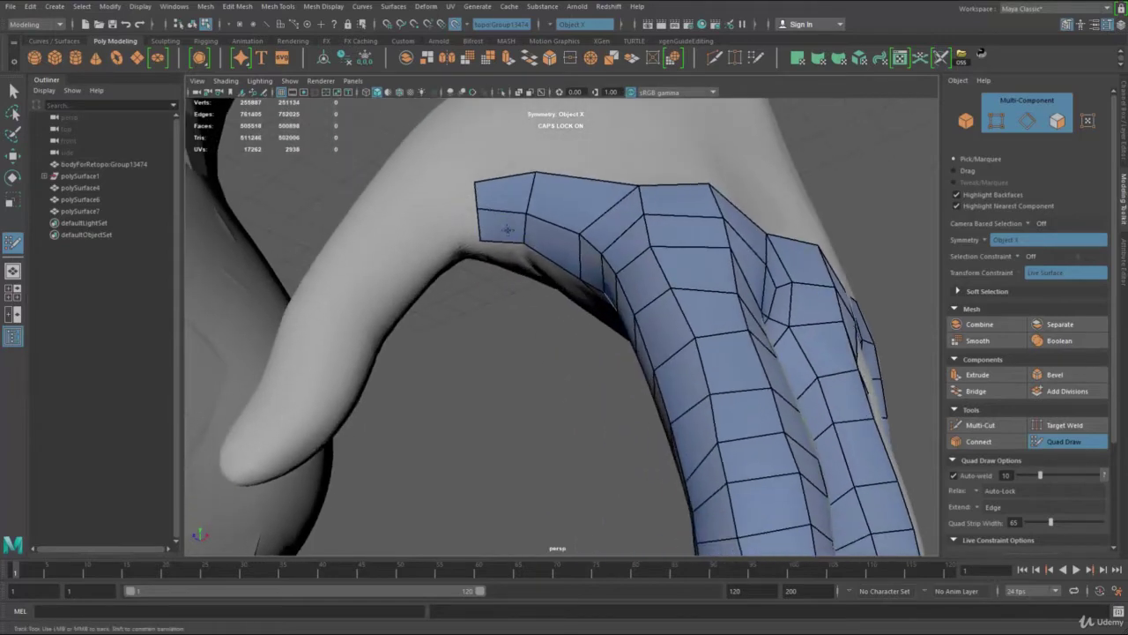
left_click(441, 216, "shift")
Continue the strip as a single row of quads around the palm side of the thumb base.
mouse_move(485, 300)
left_mouse_down("alt")
mouse_move(479, 253)
mouse_move(439, 388)
mouse_move(496, 335)
mouse_move(504, 286)
left_mouse_up("alt")
left_click(450, 422)
left_click(467, 411, "shift")
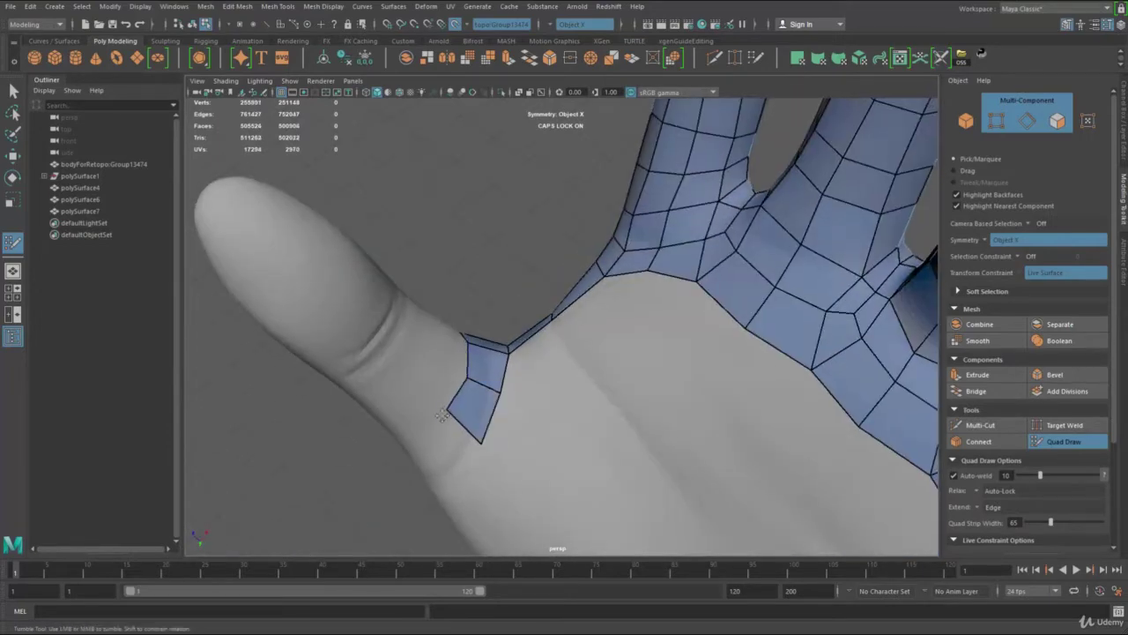
left_click_drag(445, 413, 475, 395, "alt")
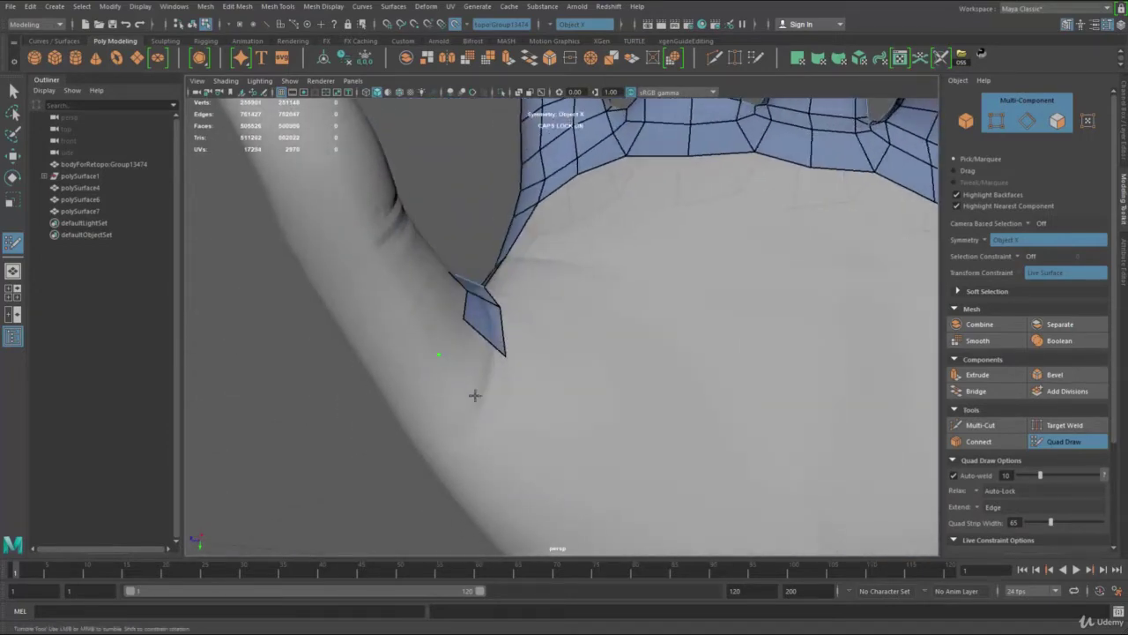
left_click(473, 361, "shift")
Place two points towards the thumb's outer side, undo the extra point, and fill the next quad of the thumb strip.
left_click(406, 381)
left_click(435, 432)
left_click(440, 380)
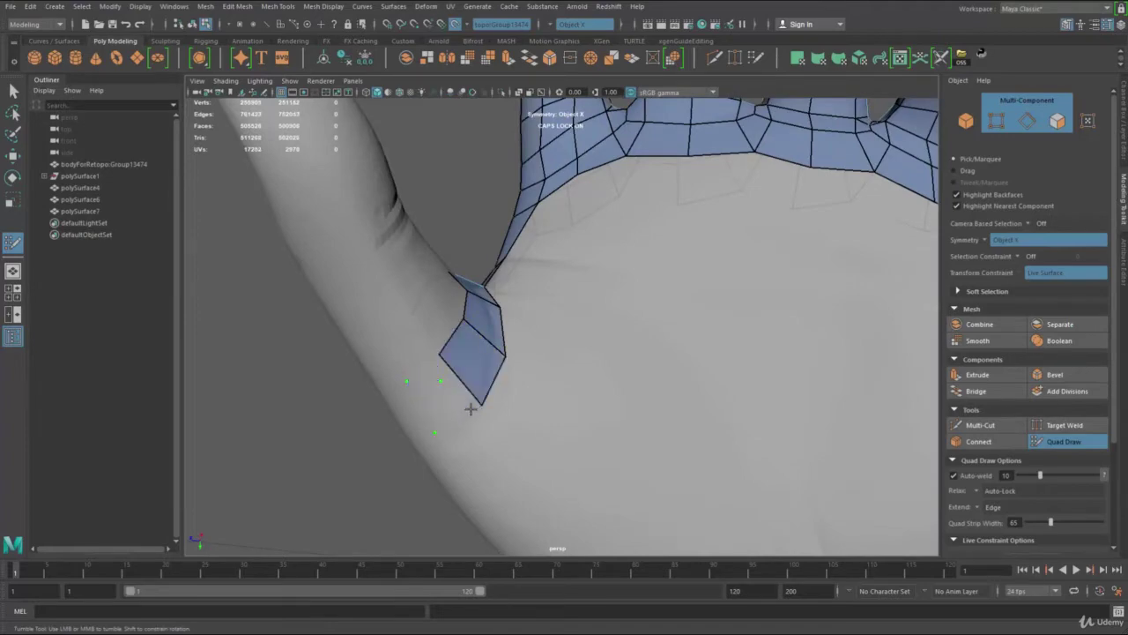
key("ctrl+z")
left_click(398, 396, "shift")
Remove the stray points on the thumb's outer side and fill the gap to close the quad ring around the thumb base.
left_click_drag(399, 397, 584, 323, "alt")
left_click(554, 354)
key("ctrl+z")
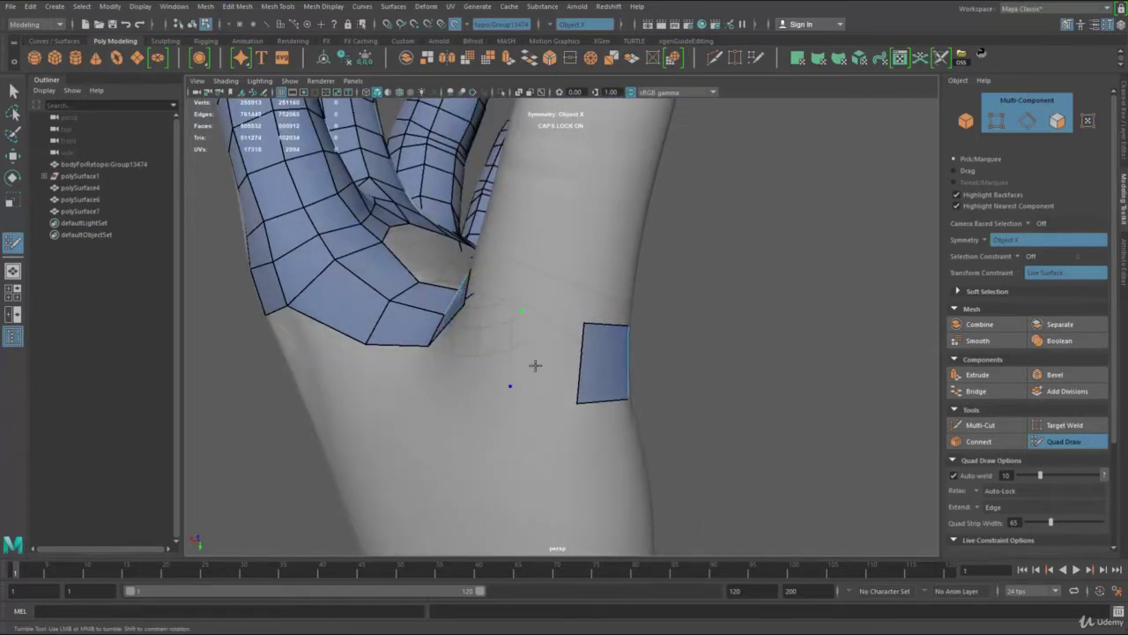
key("ctrl+z")
key("ctrl+z")
left_click_drag(455, 365, 564, 362, "alt")
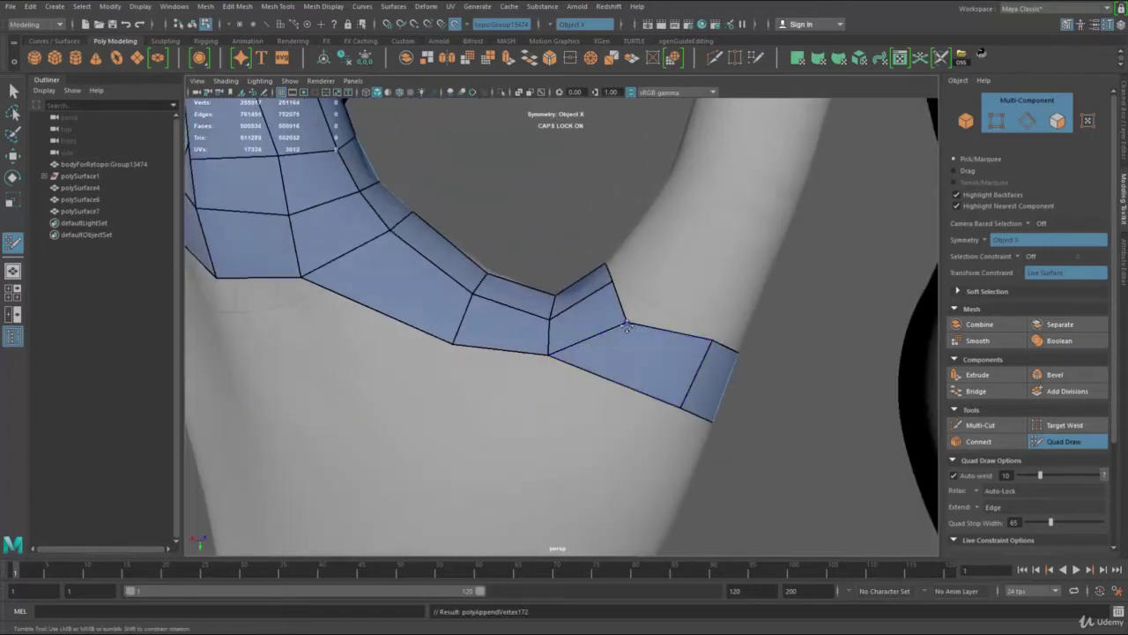
Reposition the thumb ring's vertices on the back of the hand to even out the quads beside the web.
left_click_drag(627, 325, 638, 308)
left_click_drag(700, 359, 685, 370)
left_click_drag(548, 358, 551, 364)
right_click_drag(551, 364, 494, 360, "alt")
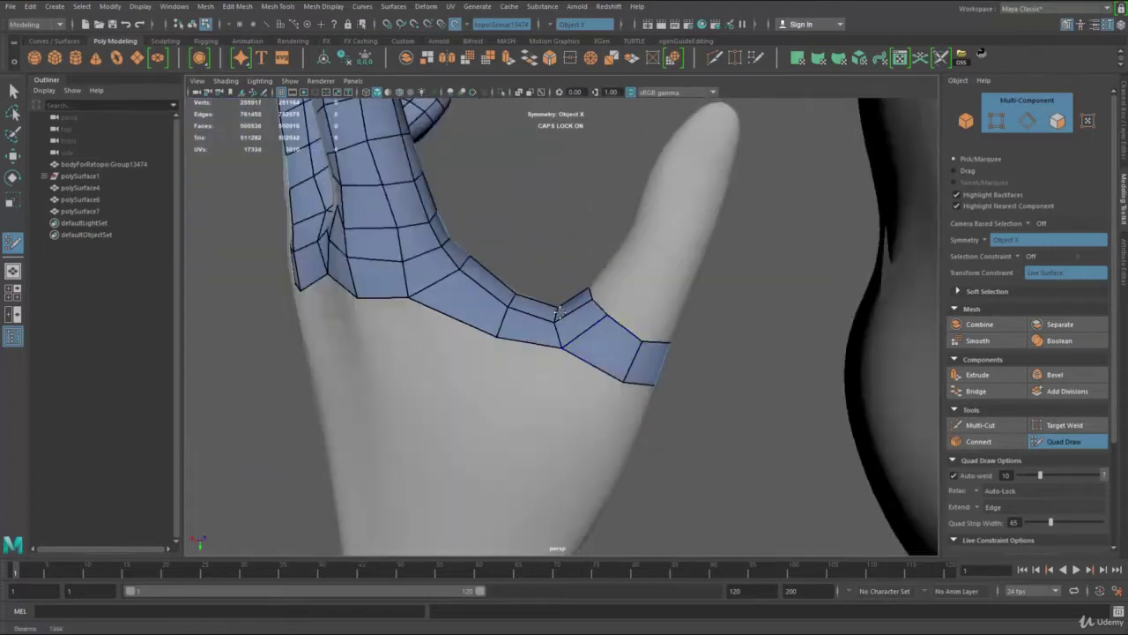
Isolate the retopology mesh, examine the selected edges around the thumb ring's opening, and bring the full hand back into view.
left_click_drag(493, 359, 521, 352, "alt")
right_click_drag(521, 352, 548, 351, "alt")
key("q")
mouse_move(590, 365)
left_mouse_down("alt")
mouse_move(548, 372)
mouse_move(431, 350)
left_mouse_up("alt")
key("F8")
key("ctrl+1")
key("F10")
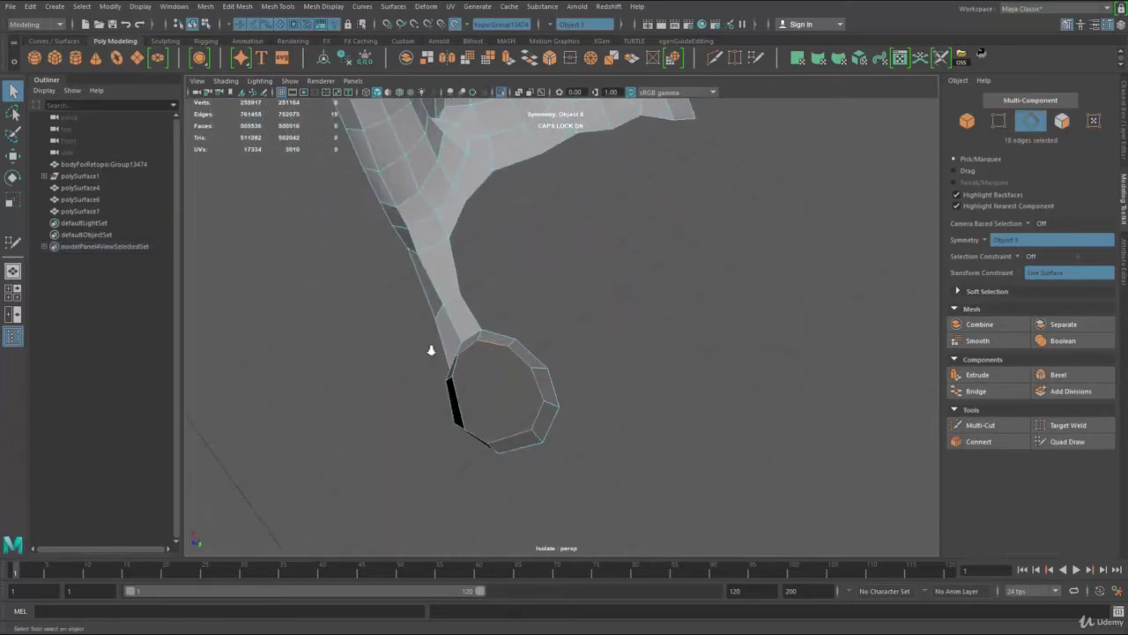
right_click_drag(431, 350, 256, 269, "alt")
middle_click_drag(255, 270, 355, 221, "alt")
left_click_drag(355, 222, 493, 311, "alt")
middle_click_drag(453, 332, 342, 330, "alt")
right_click_drag(342, 330, 594, 375, "alt")
left_click_drag(594, 375, 653, 414, "alt")
right_click_drag(652, 415, 769, 504, "alt")
middle_click_drag(607, 317, 695, 417, "alt")
right_click_drag(608, 314, 710, 150)
left_click(604, 309)
key("ctrl+1")
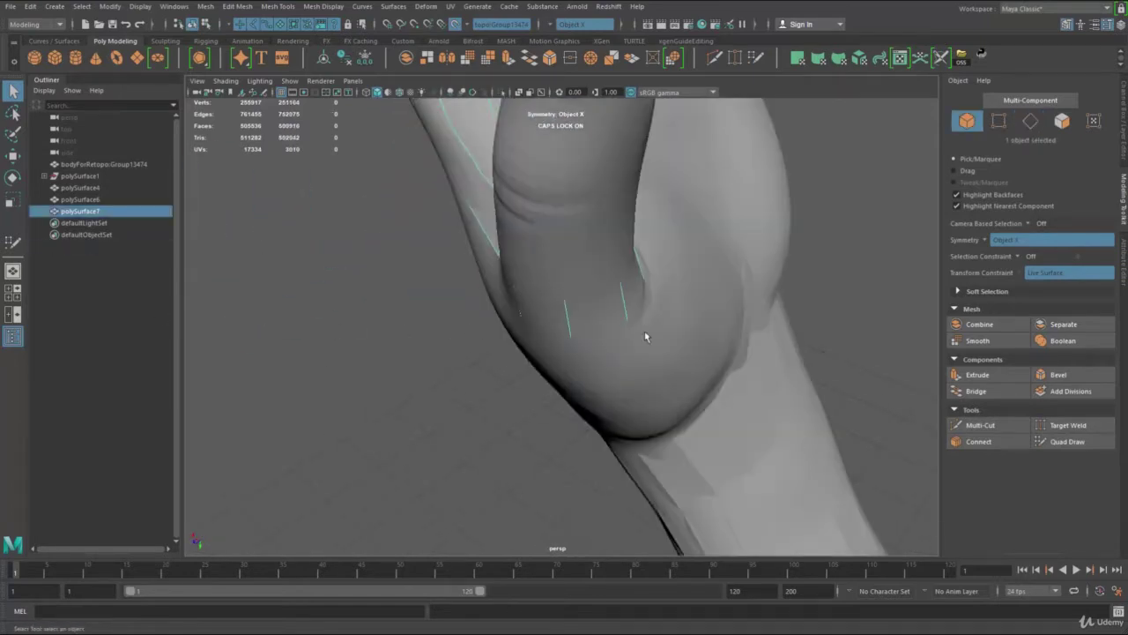
Add one more edge across the thumb ring with Quad Draw and even out the spacing of its quads all around.
left_click_drag(645, 337, 650, 277, "alt")
right_click_drag(650, 277, 574, 257, "alt")
left_click_drag(574, 256, 585, 198, "alt")
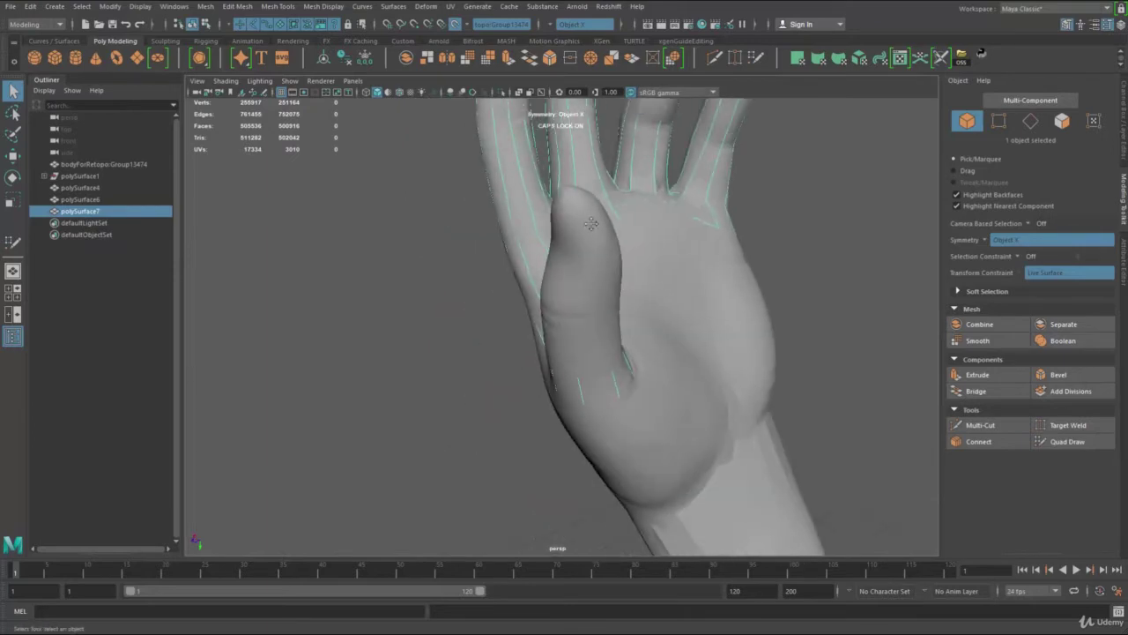
middle_click_drag(592, 224, 599, 192, "alt")
mouse_move(600, 192)
right_mouse_down("alt")
mouse_move(651, 252)
mouse_move(663, 525)
right_mouse_up("alt")
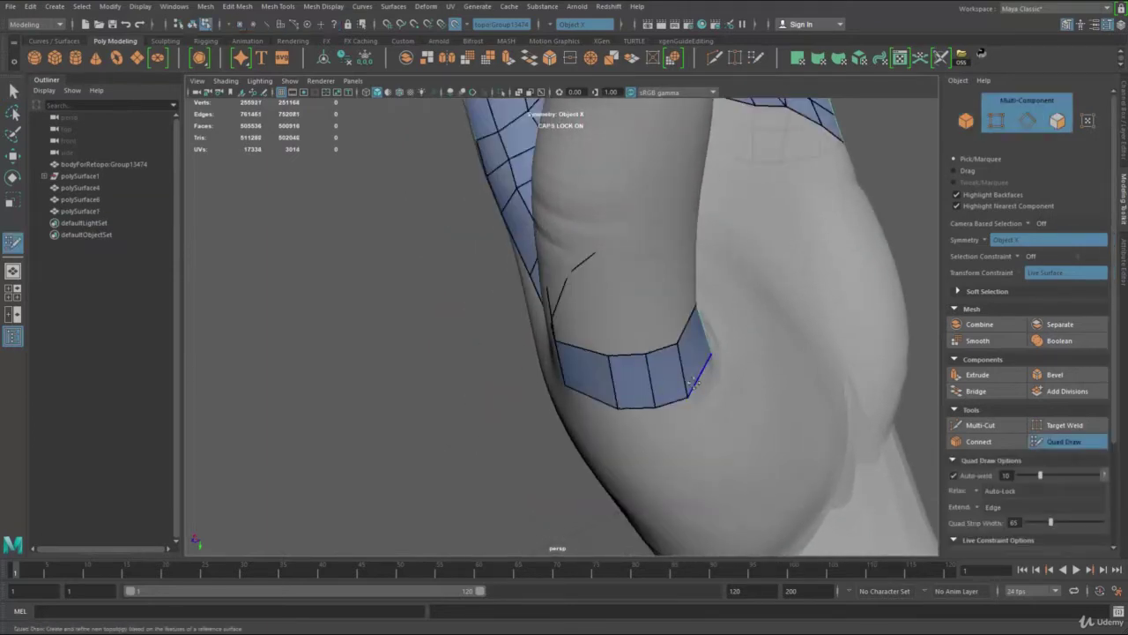
left_click_drag(694, 381, 728, 423, "alt")
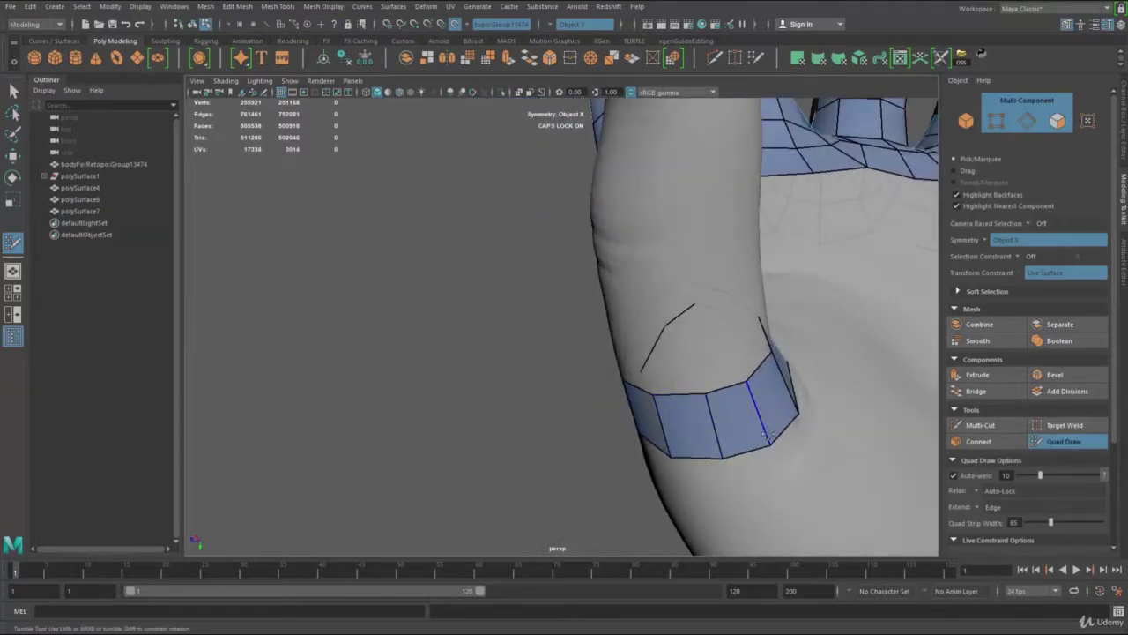
left_click_drag(778, 437, 705, 425, "alt")
right_click_drag(705, 425, 634, 415, "alt")
left_click_drag(635, 415, 521, 378, "alt")
right_click_drag(521, 378, 582, 388, "alt")
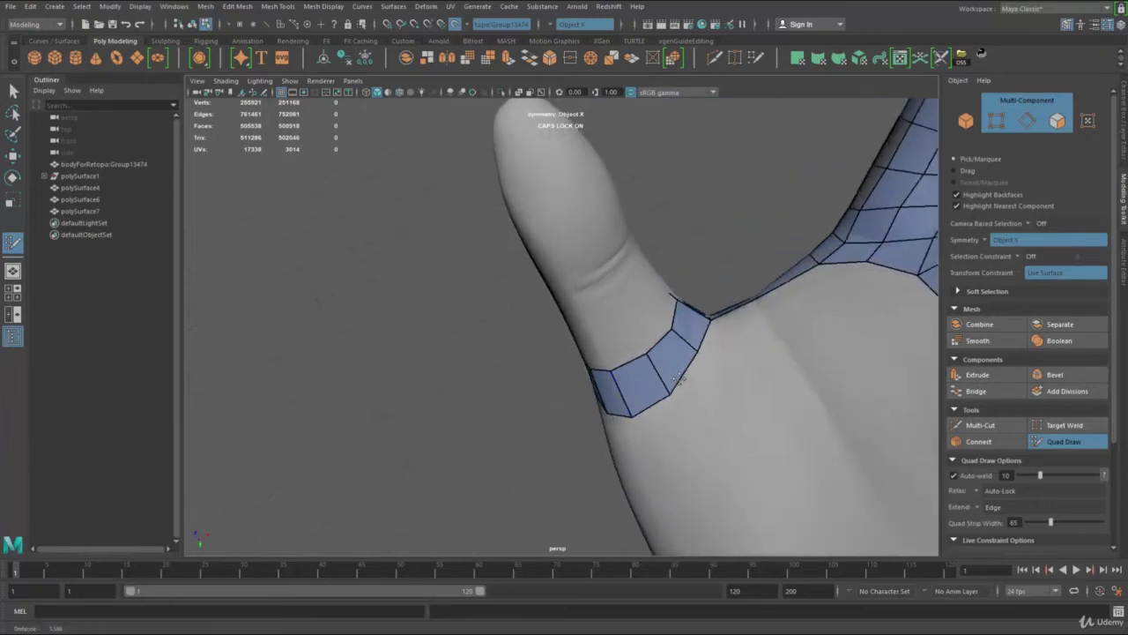
left_click_drag(702, 354, 662, 447, "alt")
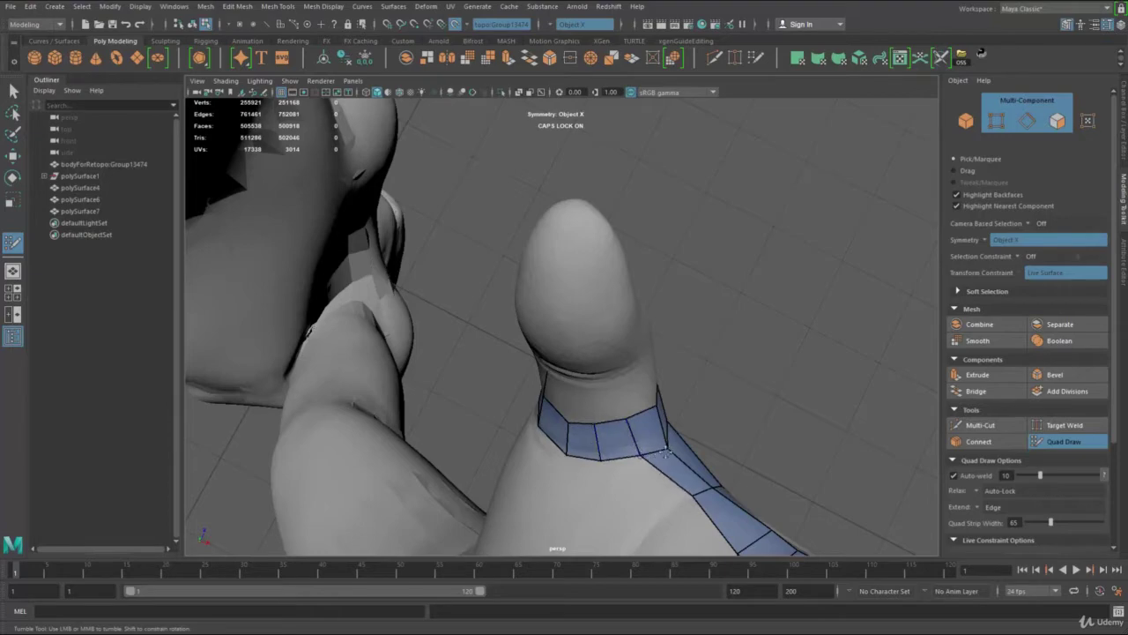
left_click_drag(667, 454, 611, 460, "alt")
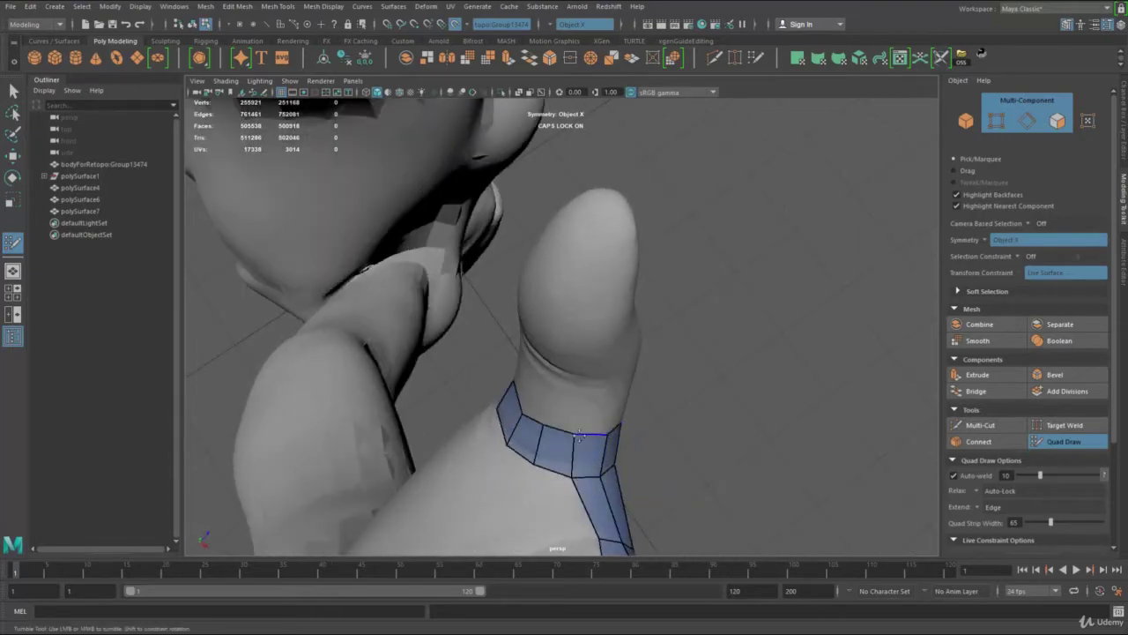
right_click_drag(577, 448, 433, 393, "alt")
left_click_drag(433, 393, 622, 276, "alt")
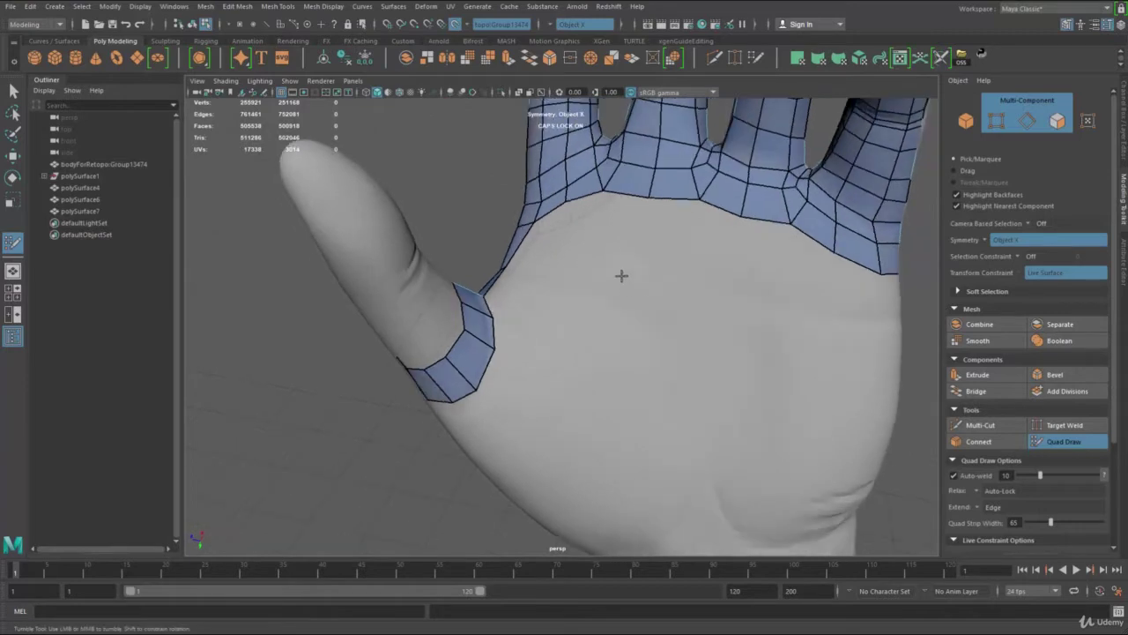
Build a strip of four quads from the middle finger's base down the palm towards the wrist, adjusting its vertices to curve it.
left_click(645, 254, "shift")
left_click(668, 357)
left_click(693, 349)
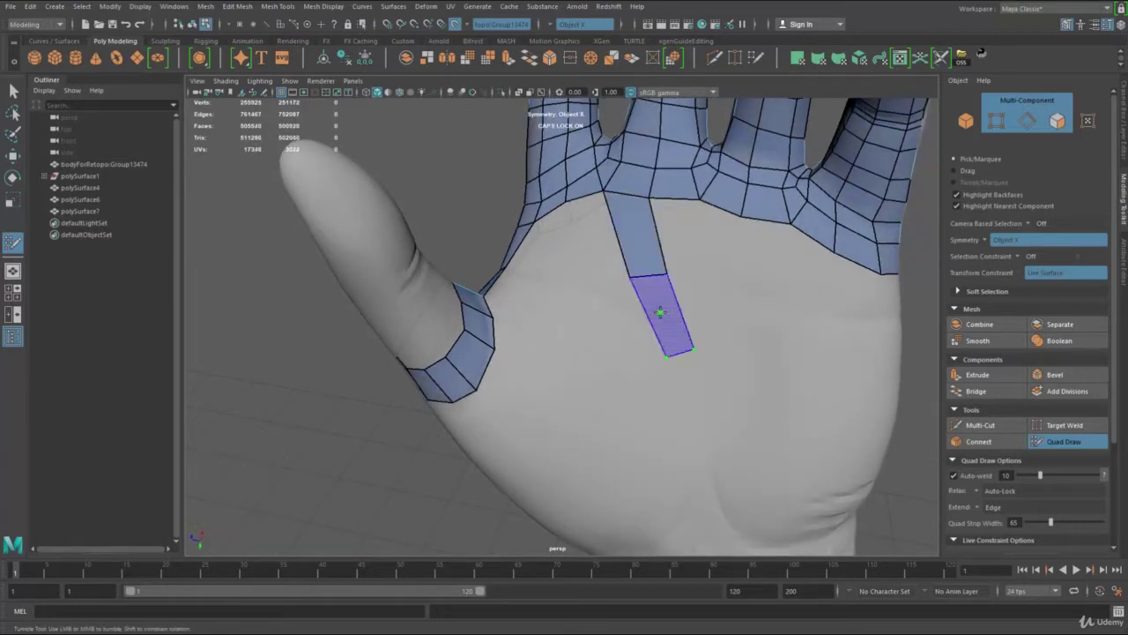
left_click(661, 315, "shift")
left_click_drag(657, 351, 630, 353)
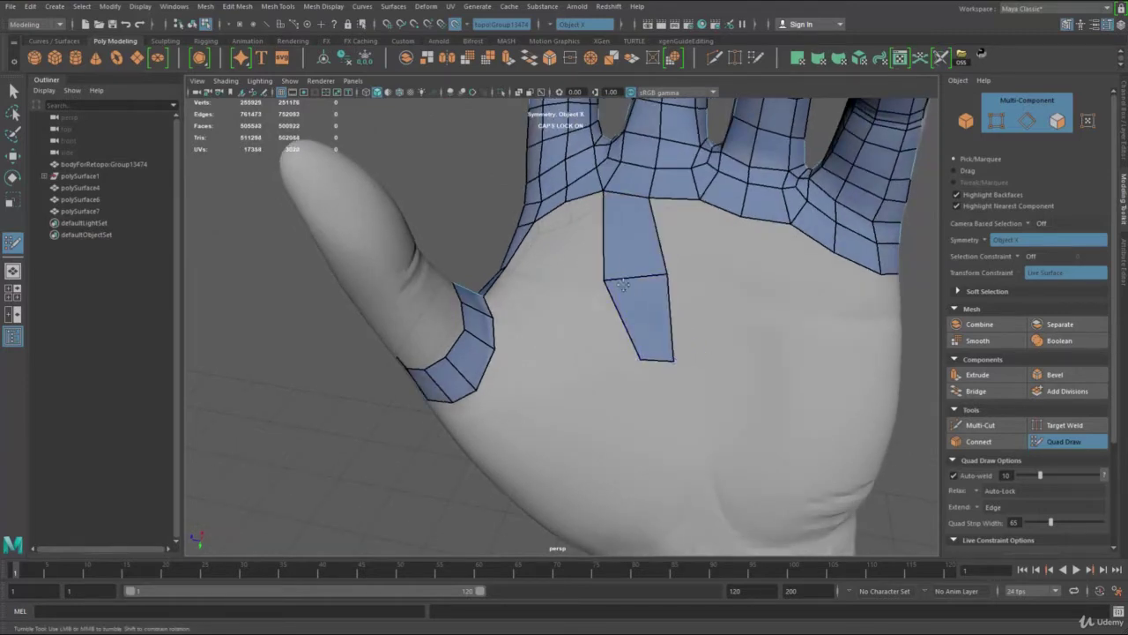
left_click_drag(606, 281, 623, 284)
left_click(668, 393, "shift")
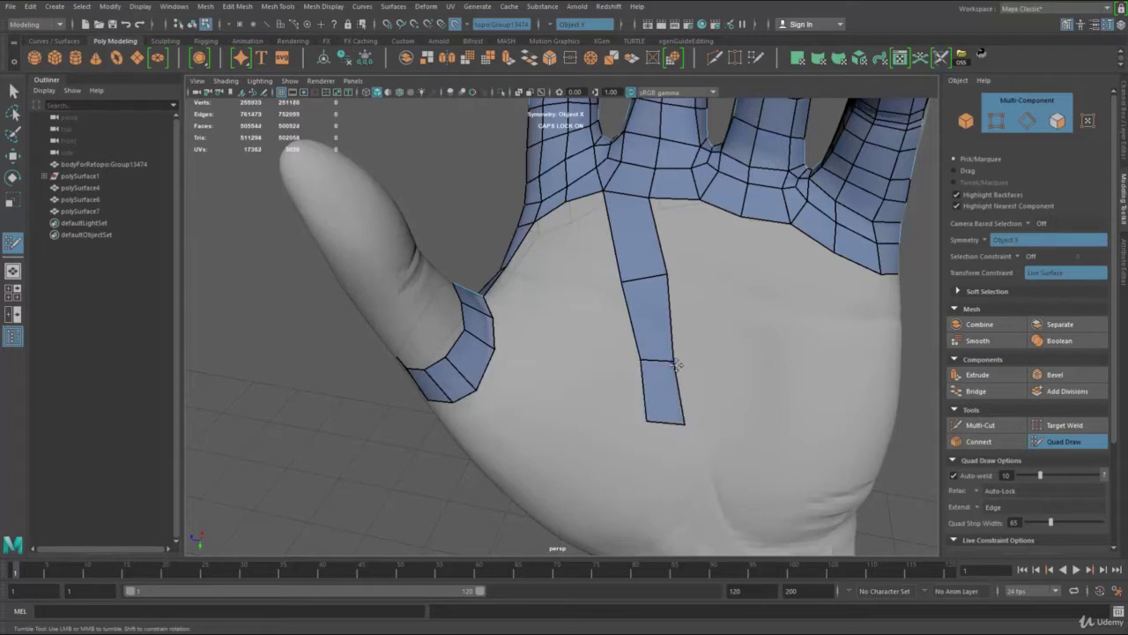
left_click(663, 462, "shift")
left_click_drag(664, 451, 655, 373, "alt")
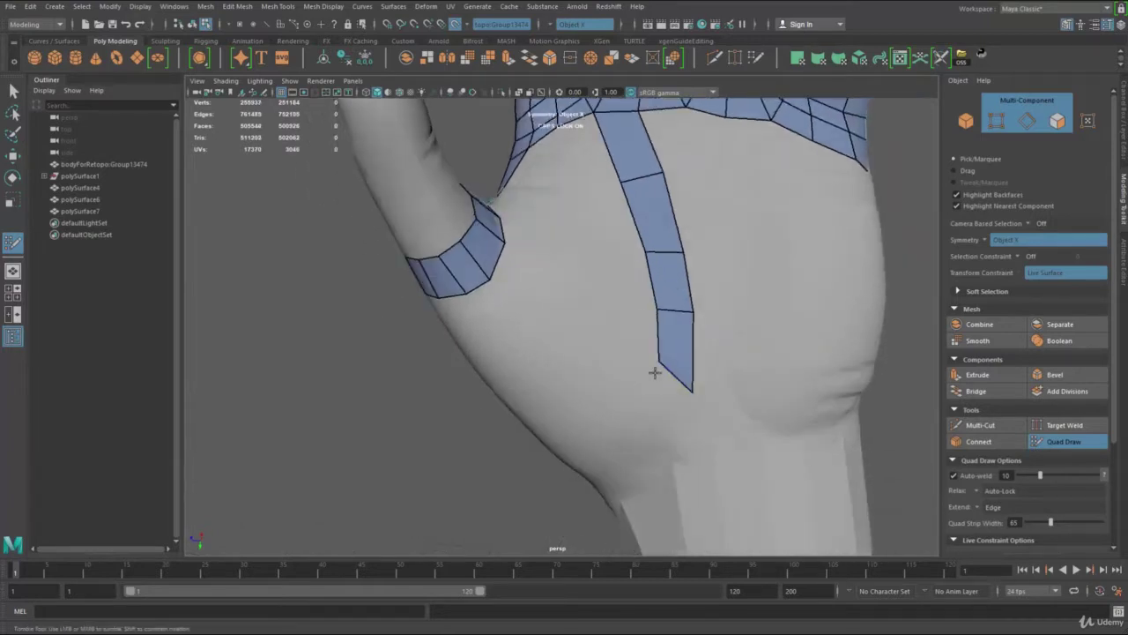
Curve the palm strip around the heel of the thumb and onto the hand's outer side with further quads.
middle_click_drag(655, 373, 657, 330, "alt")
left_click(640, 352)
left_click(668, 355, "shift")
left_click(588, 389)
left_click(619, 425)
left_click(631, 392, "shift")
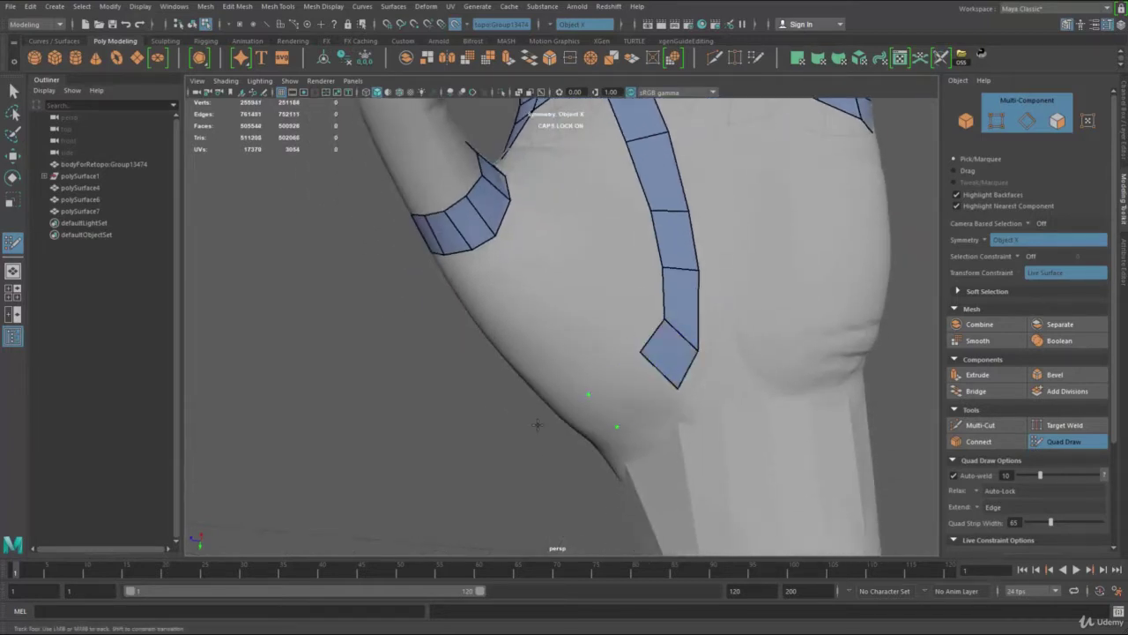
left_click_drag(496, 392, 554, 376, "alt")
left_click(548, 380)
left_click(539, 447)
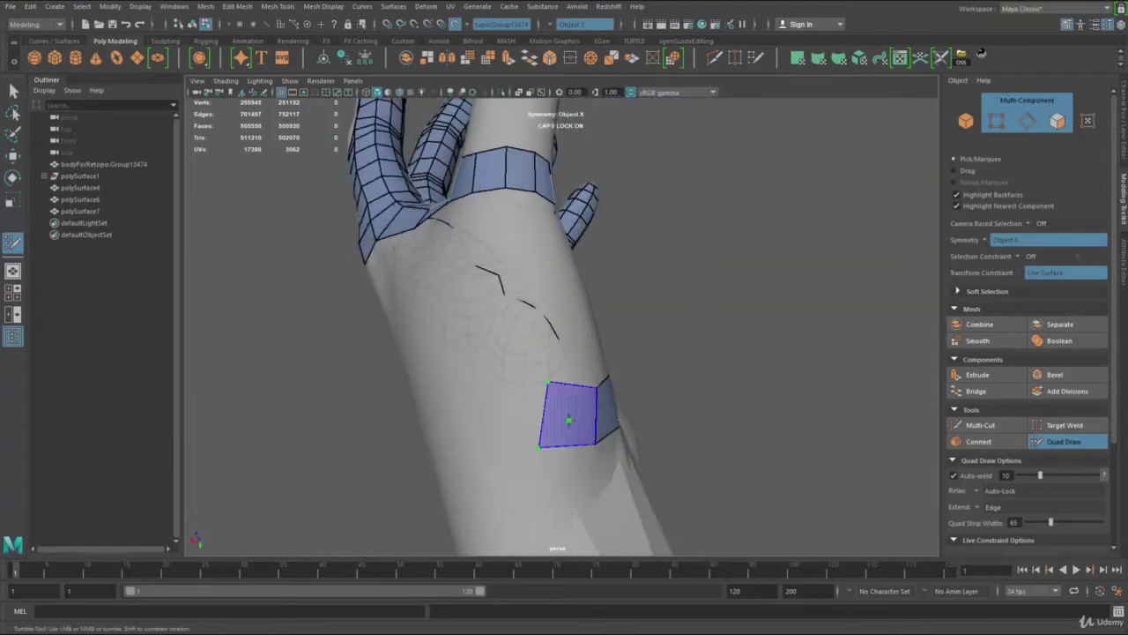
left_click(570, 419, "shift")
Continue the strip up the back of the hand and connect it to the edge row beside the thumb web.
left_click(492, 367)
left_click(478, 438)
left_click_drag(471, 343, 514, 355, "alt")
left_click(448, 317)
left_click(492, 368, "shift")
right_click_drag(514, 355, 476, 338, "alt")
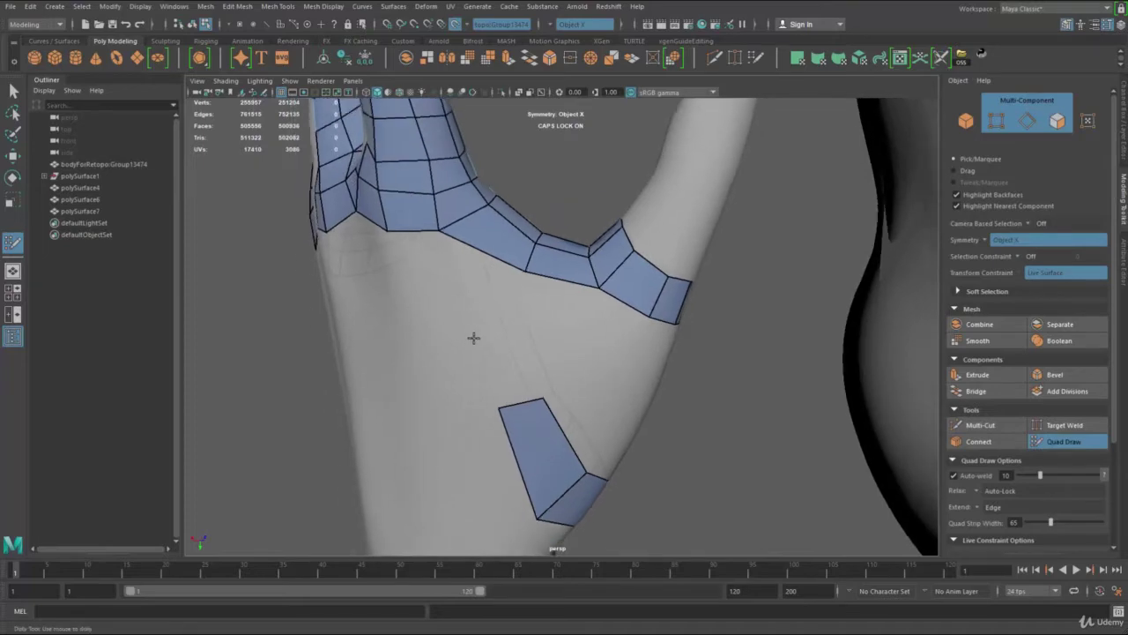
left_click(481, 339)
left_click(532, 333)
left_click(486, 292, "shift")
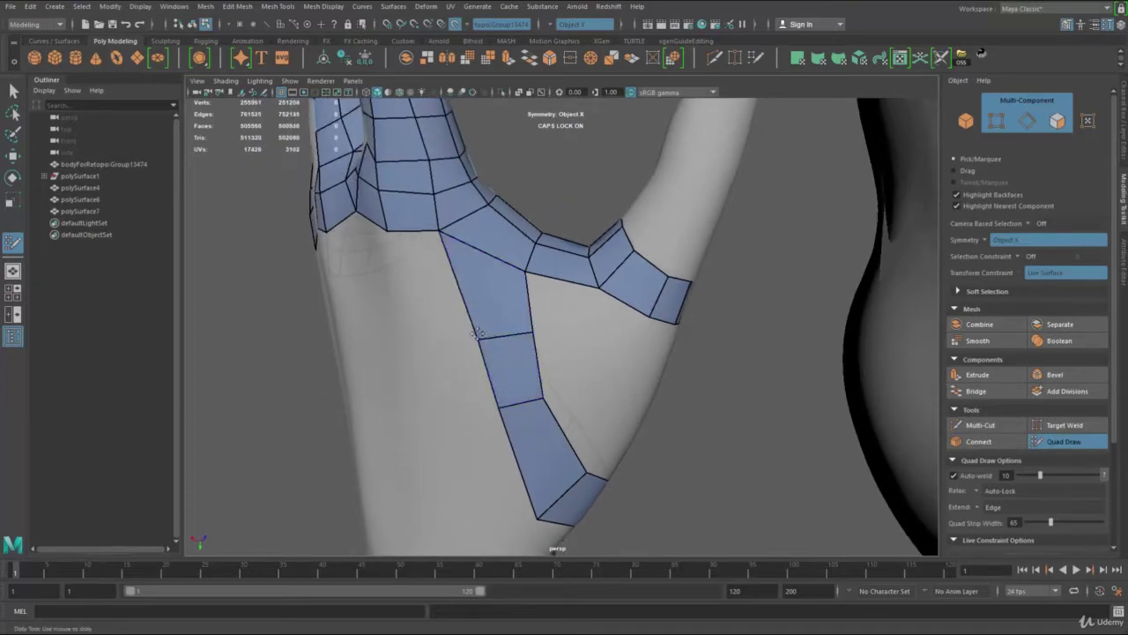
Delete the quad joining the strip to the web and reroute the strip to the edge below the index finger.
left_click_drag(540, 397, 507, 304, "alt")
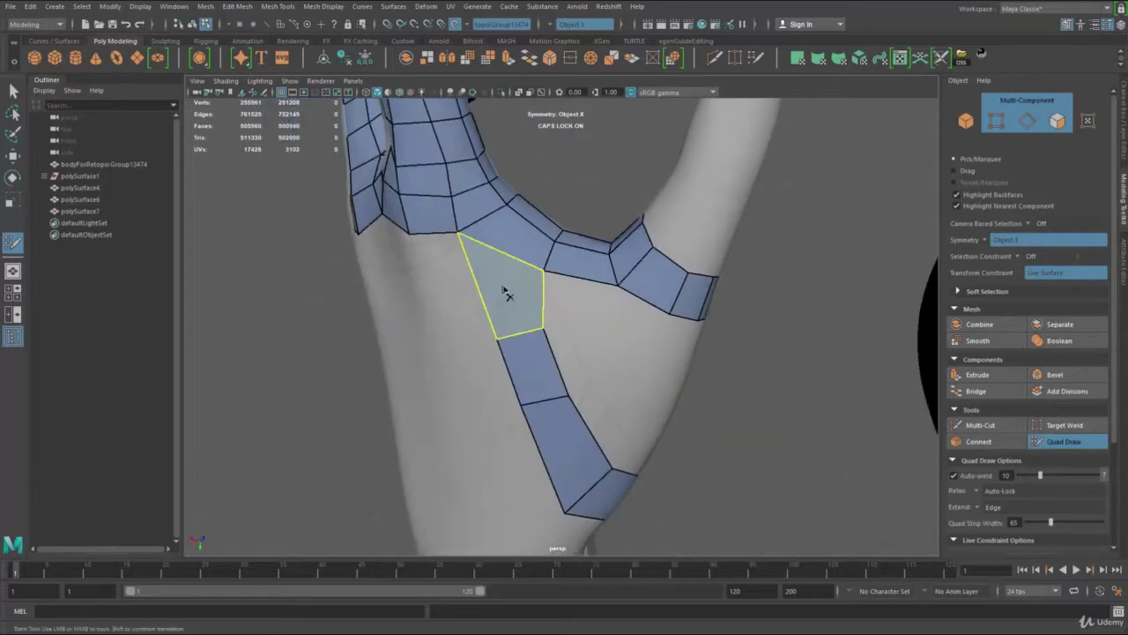
left_click(505, 293, "ctrl+shift")
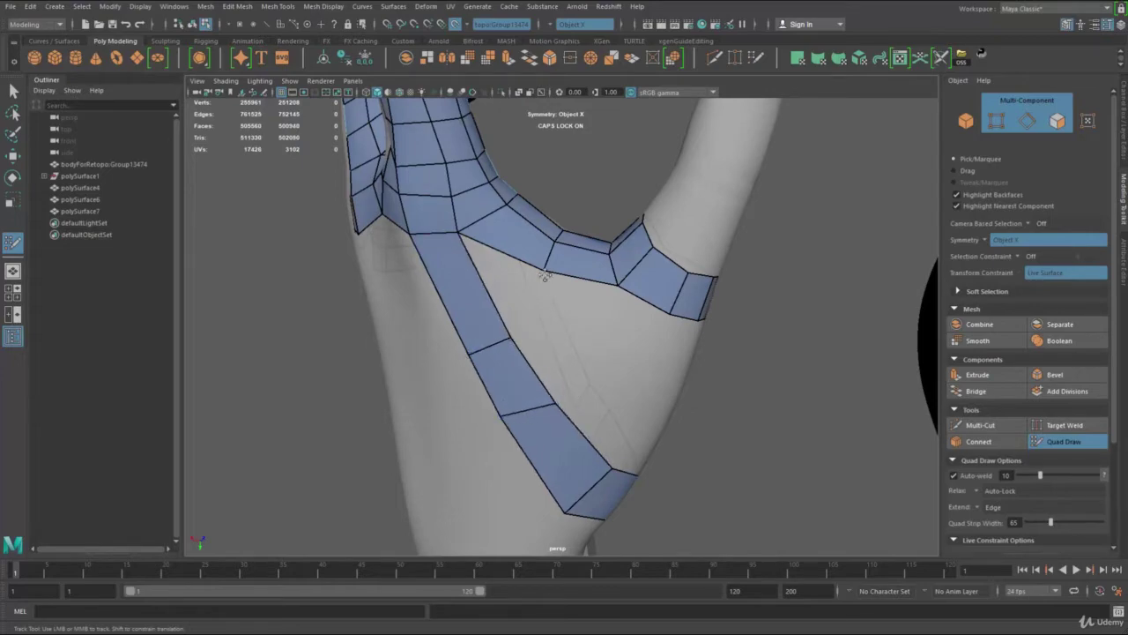
left_click_drag(531, 278, 588, 312, "alt")
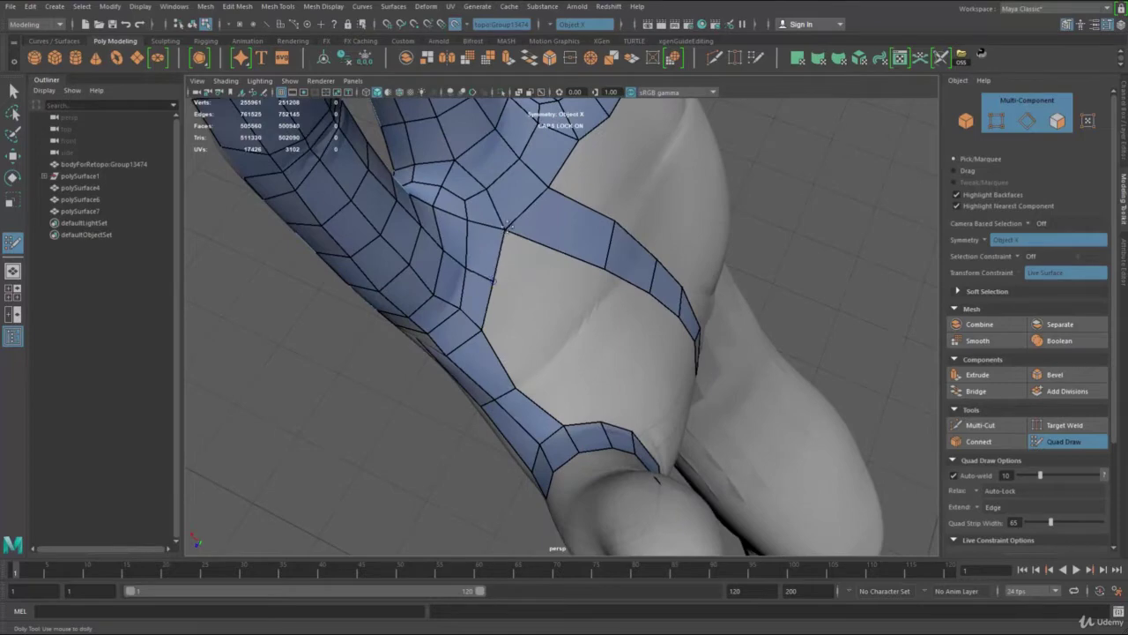
Add a second row of quads on the thumb side of the strip along the back of the hand and the outer side.
mouse_move(503, 229)
left_mouse_down("alt")
mouse_move(578, 235)
mouse_move(518, 286)
mouse_move(539, 302)
mouse_move(580, 279)
mouse_move(459, 274)
mouse_move(521, 281)
mouse_move(468, 290)
mouse_move(530, 304)
mouse_move(582, 281)
mouse_move(567, 270)
mouse_move(549, 323)
mouse_move(506, 341)
mouse_move(528, 305)
mouse_move(643, 298)
mouse_move(611, 345)
left_mouse_up("alt")
left_click(570, 317)
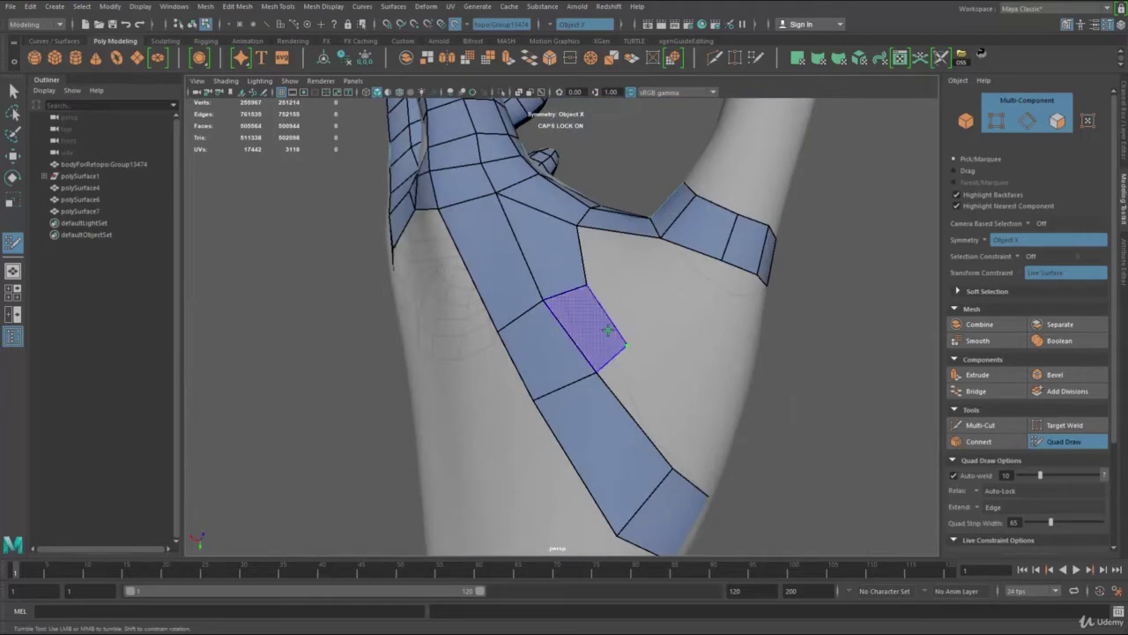
left_click_drag(693, 386, 595, 328, "alt")
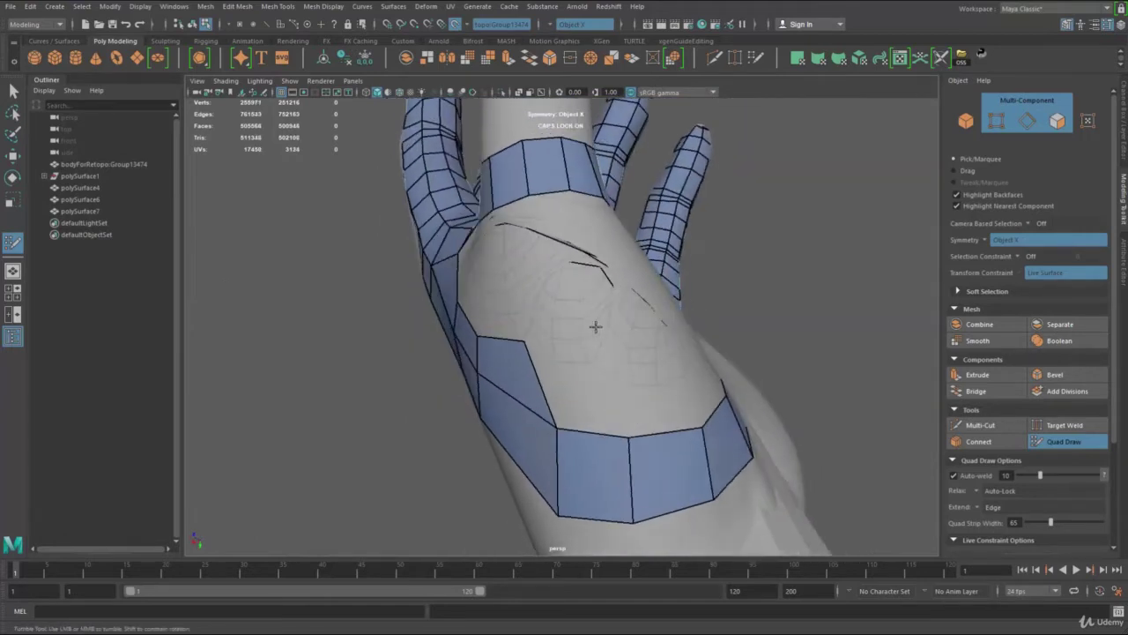
left_click(608, 375, "shift")
left_click_drag(615, 380, 518, 418, "alt")
Continue the second row of quads around the thumb's heel and partway up the palm beside the existing strip.
left_click(517, 421)
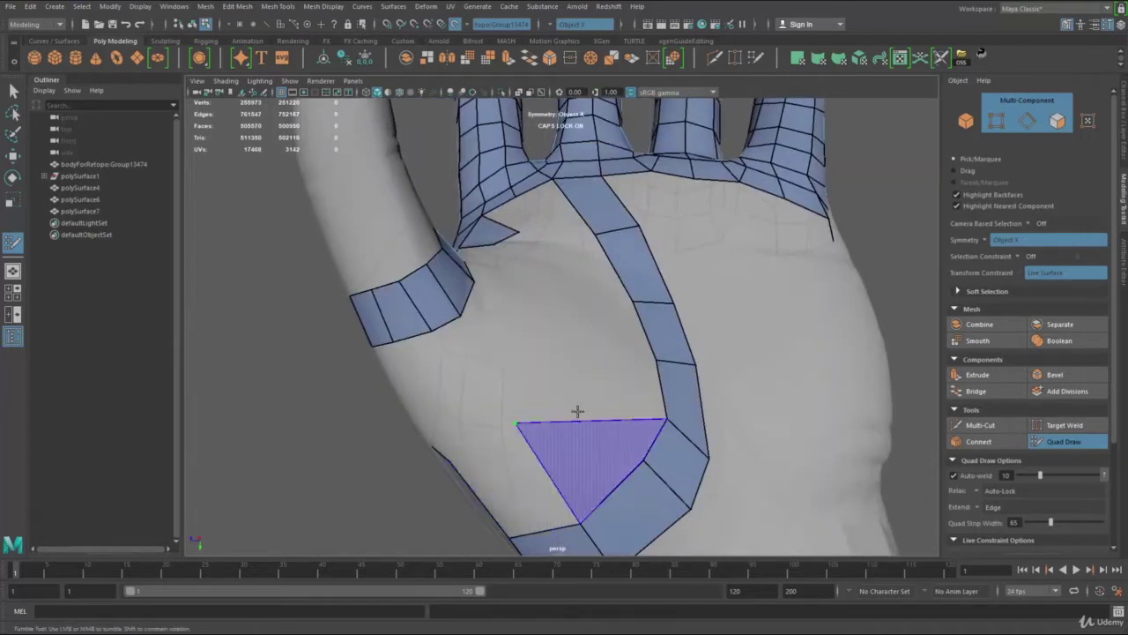
left_click(534, 454, "shift")
left_click(572, 394)
left_click(576, 436, "shift")
left_click_drag(585, 362, 567, 409, "alt")
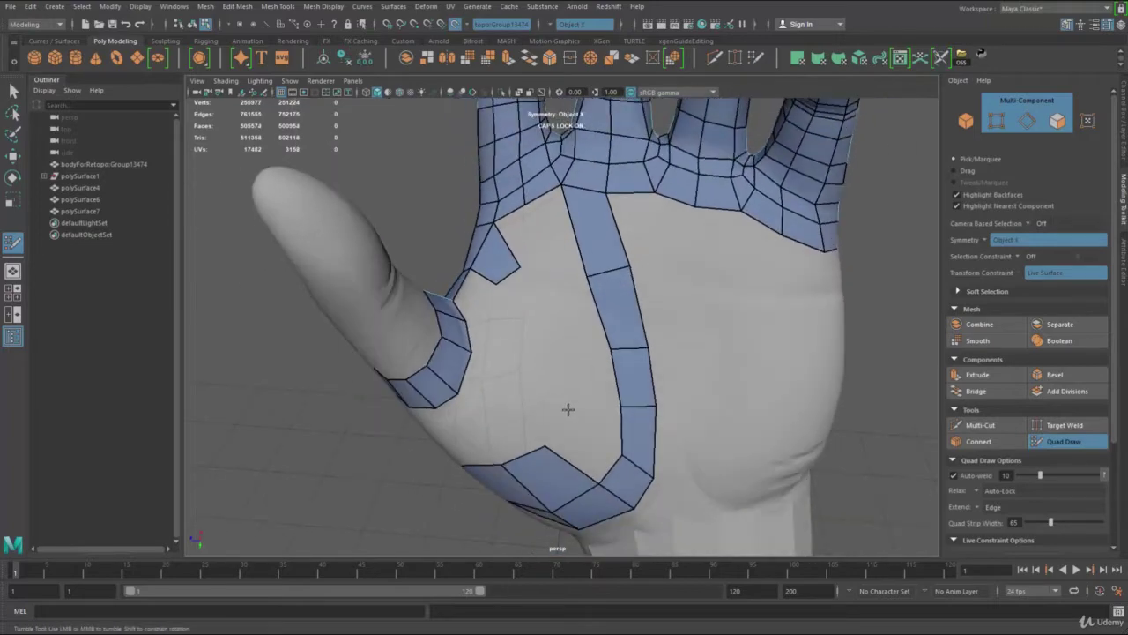
left_click(563, 411)
left_click(577, 445, "shift")
left_click(571, 374)
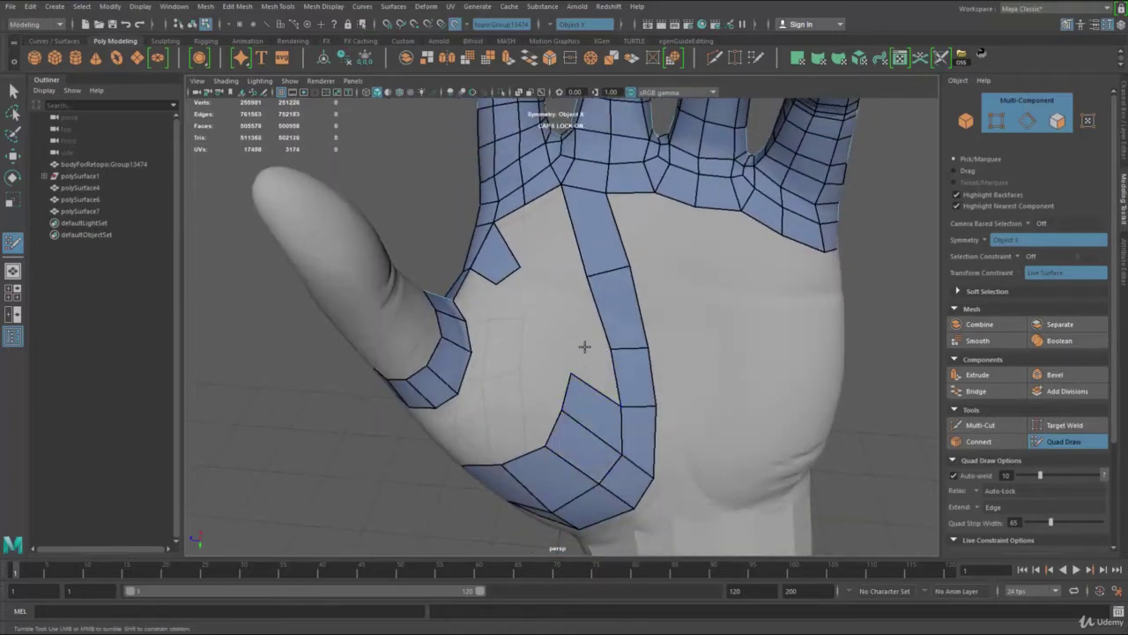
left_click_drag(584, 347, 679, 304, "alt")
Fill the remaining second-row quads on the palm up to the index finger's base, undoing misplaced points and adjusting the vertices.
left_click_drag(545, 310, 573, 285, "alt")
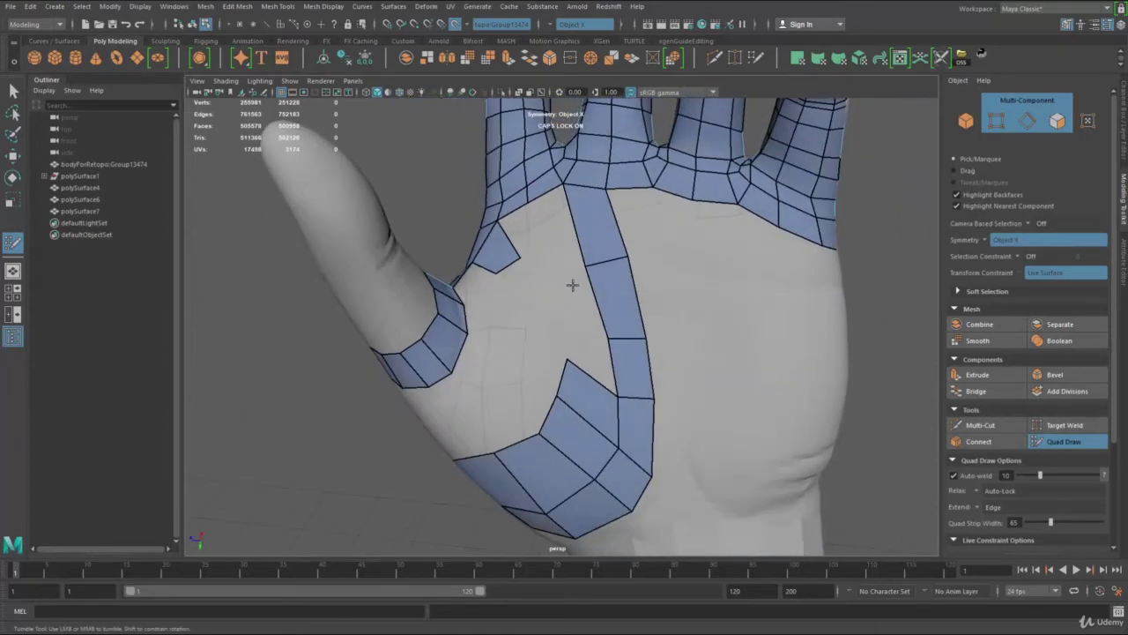
left_click(551, 256)
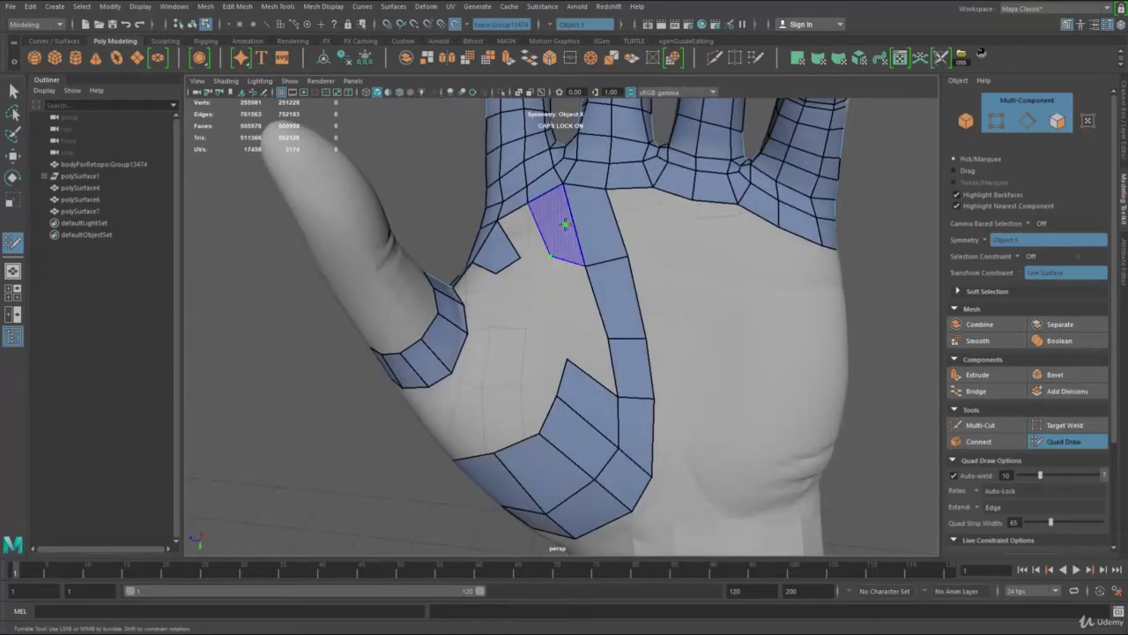
left_click(531, 237, "shift")
key("ctrl+z")
key("ctrl+z")
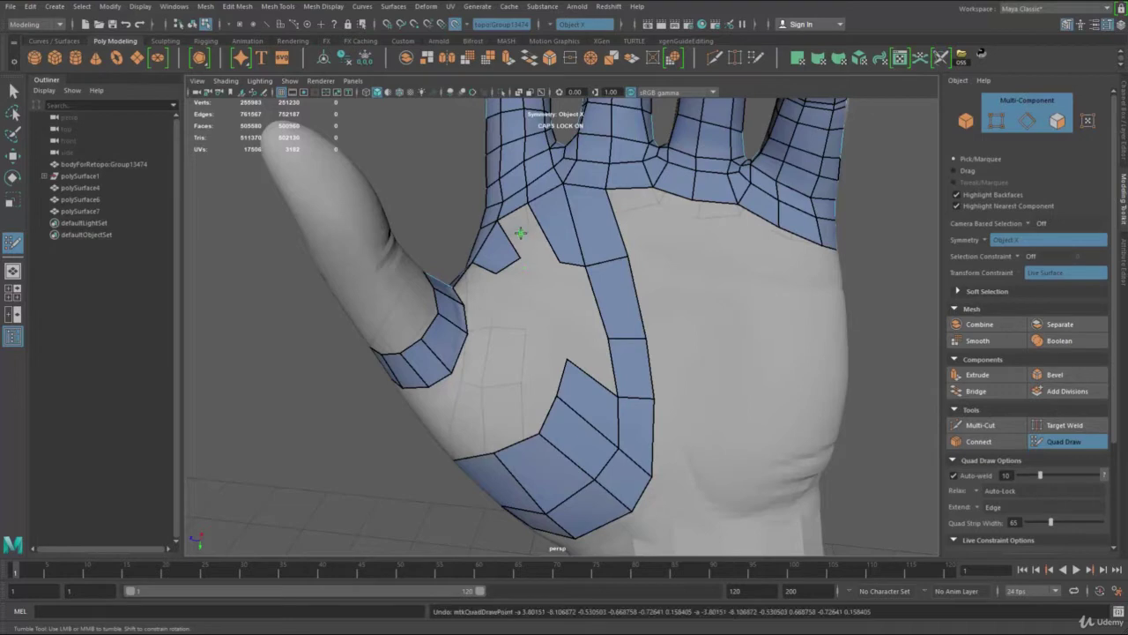
left_click(549, 263, "shift")
left_click(569, 317)
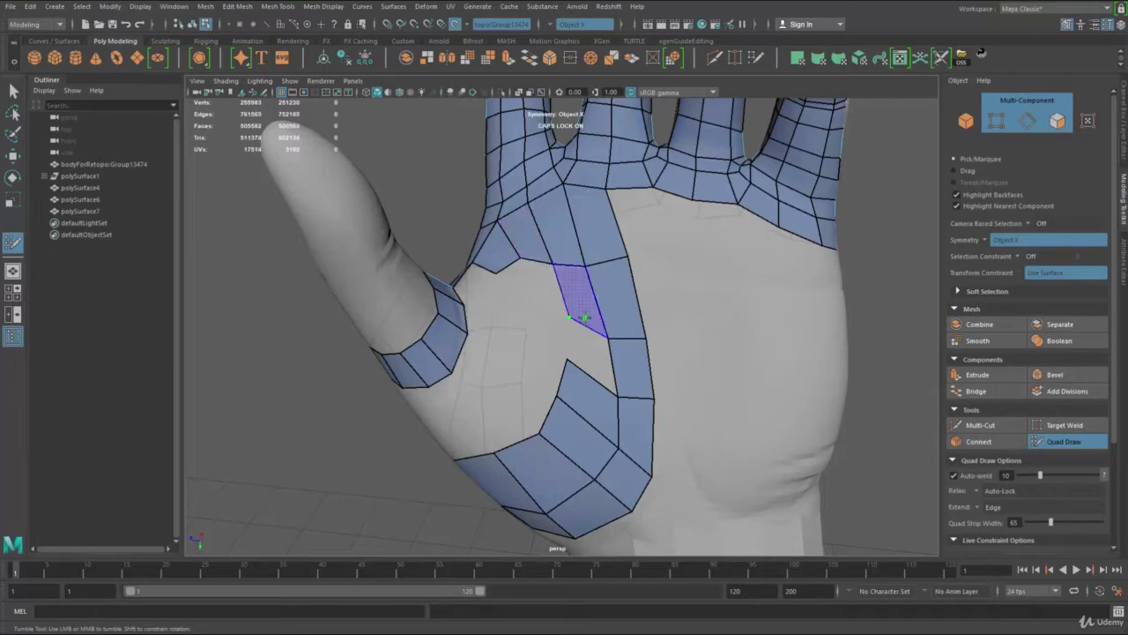
left_click_drag(609, 338, 606, 328)
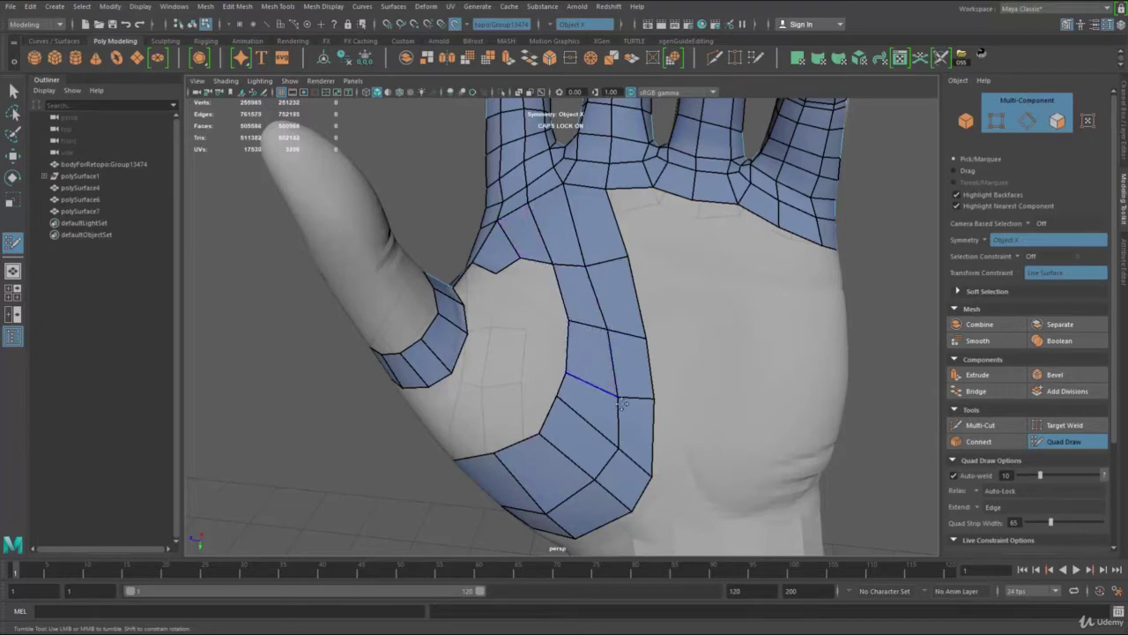
Reroute the upper palm strip one column towards the thumb by deleting and refilling quads, and relax the vertices below the index finger.
left_click_drag(580, 274, 546, 265, "alt")
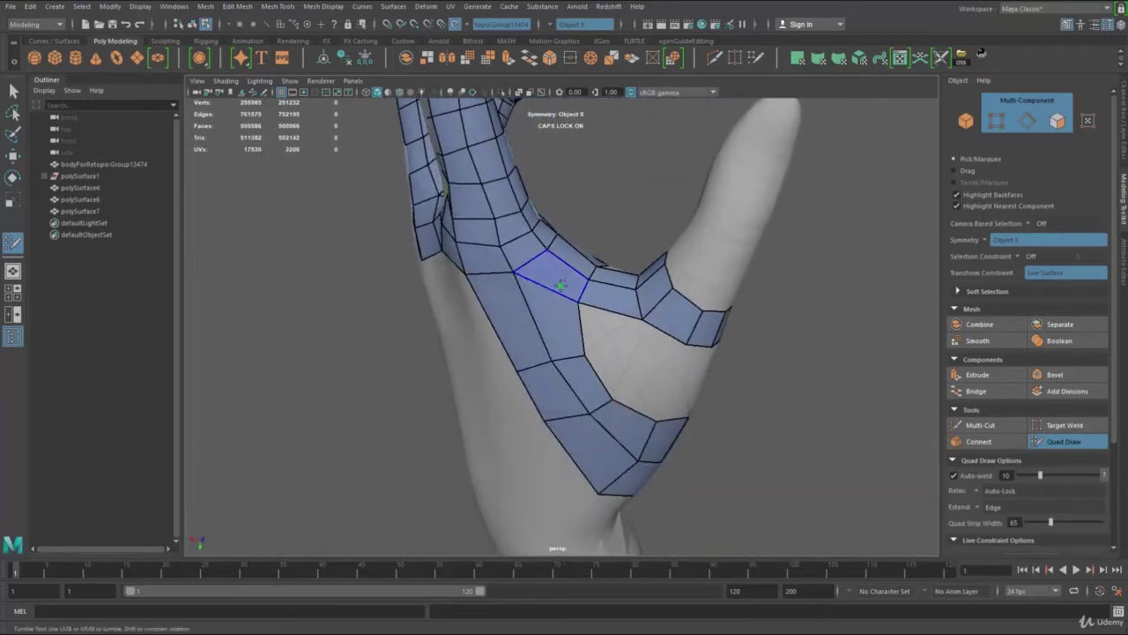
mouse_move(559, 332)
left_mouse_down("alt")
mouse_move(579, 308)
mouse_move(571, 352)
mouse_move(581, 353)
left_mouse_up("alt")
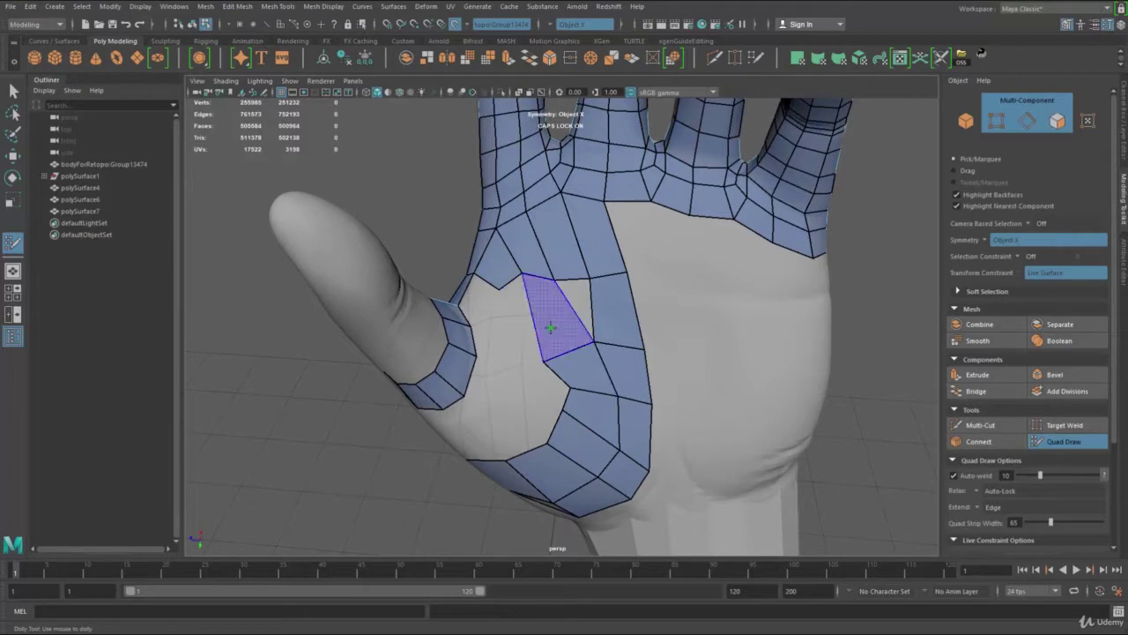
left_click(612, 339, "ctrl+shift")
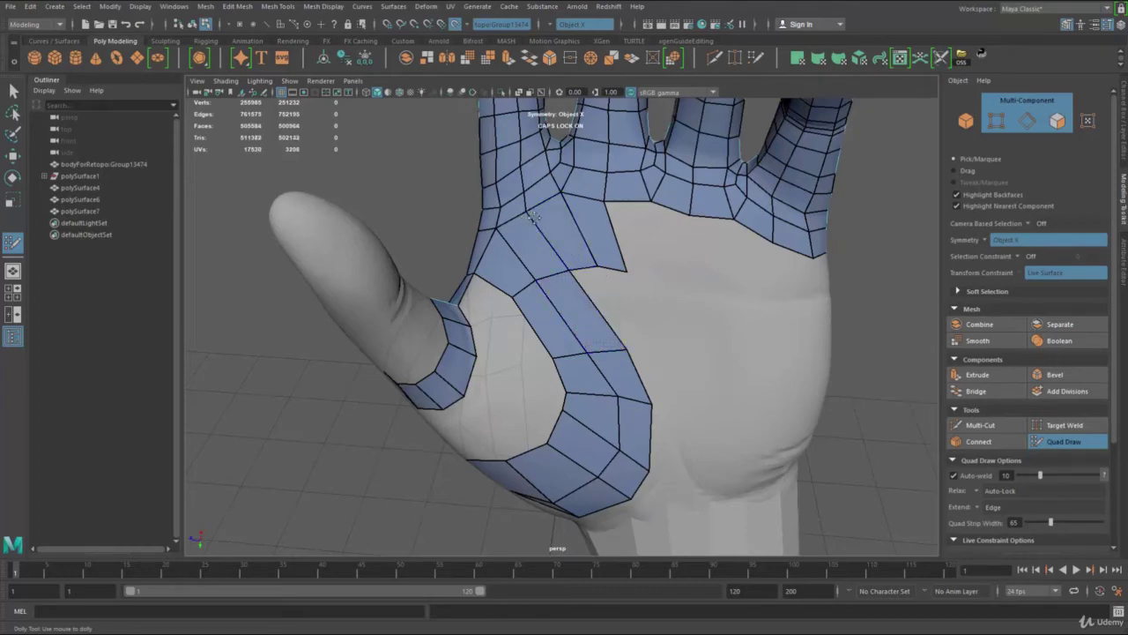
left_click_drag(536, 224, 540, 222, "shift")
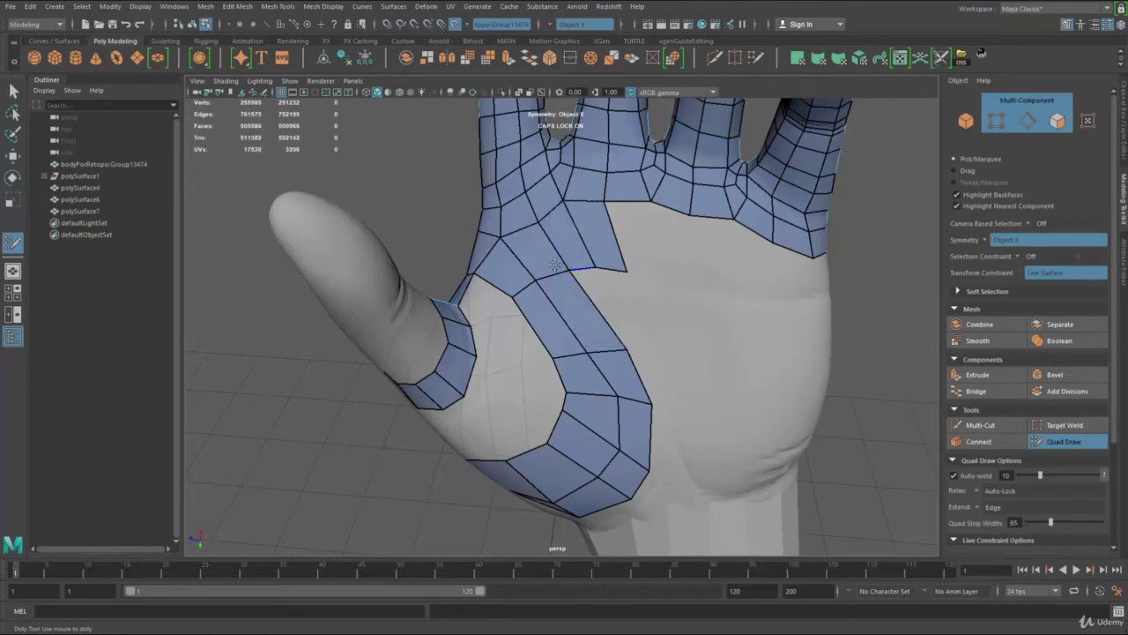
scroll(544, 321, "down", 3)
left_click_drag(544, 321, 564, 269, "alt")
scroll(508, 317, "up", 3)
scroll(564, 353, "down", 3)
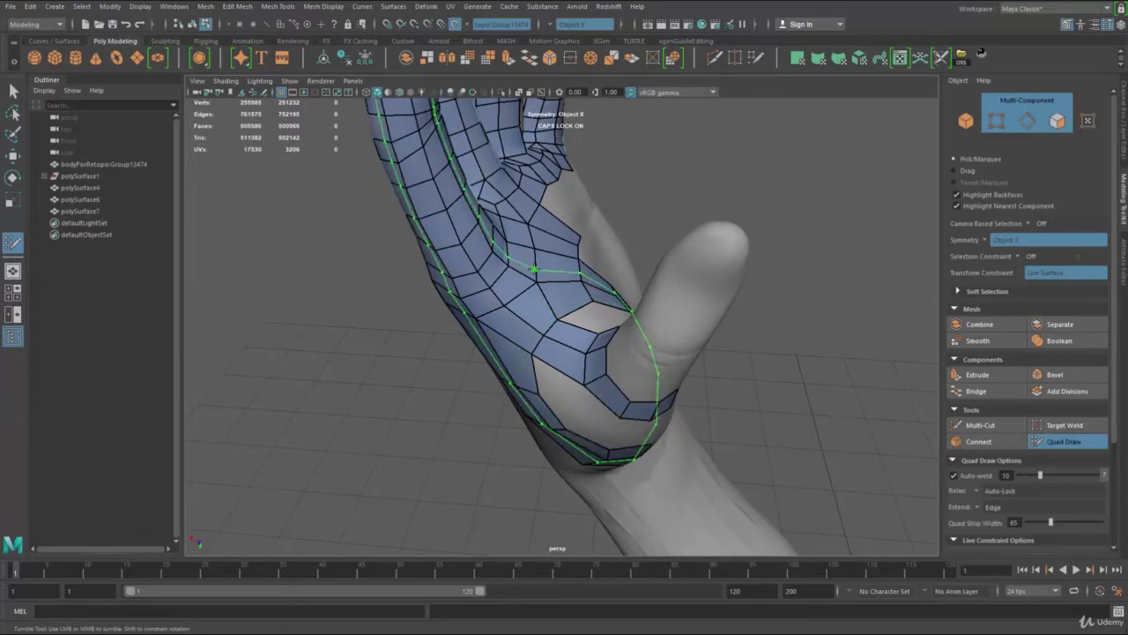
Fill quads on the upper palm below the index finger, stepping the strip one column away from the thumb.
left_click_drag(609, 352, 484, 350, "alt")
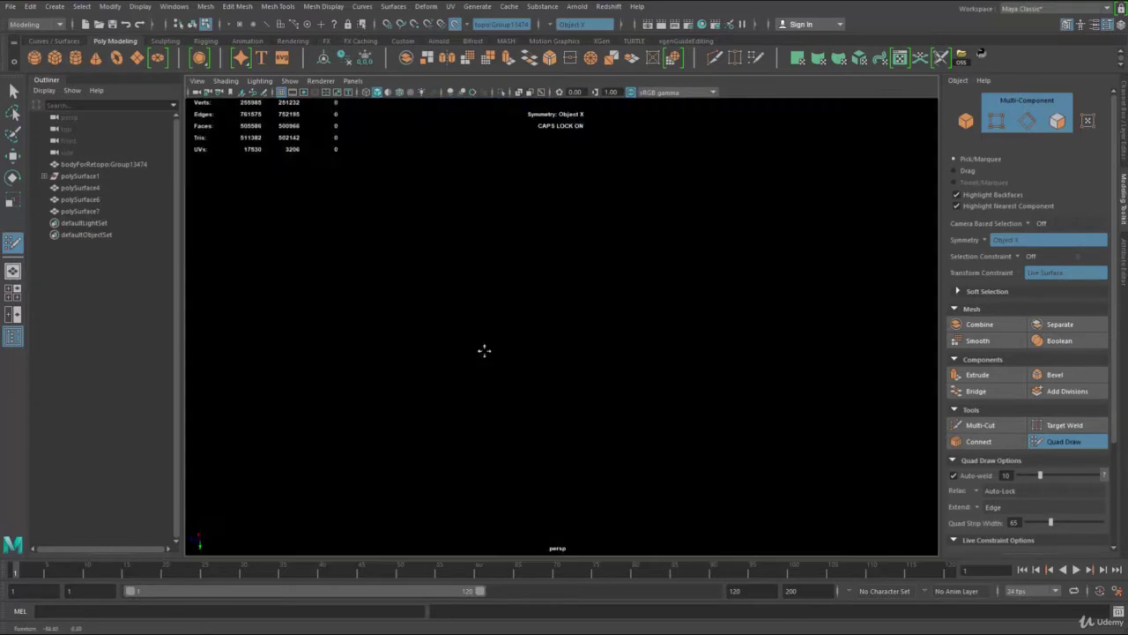
scroll(484, 350, "up", 3)
left_click_drag(612, 319, 634, 327, "alt")
left_click(642, 338)
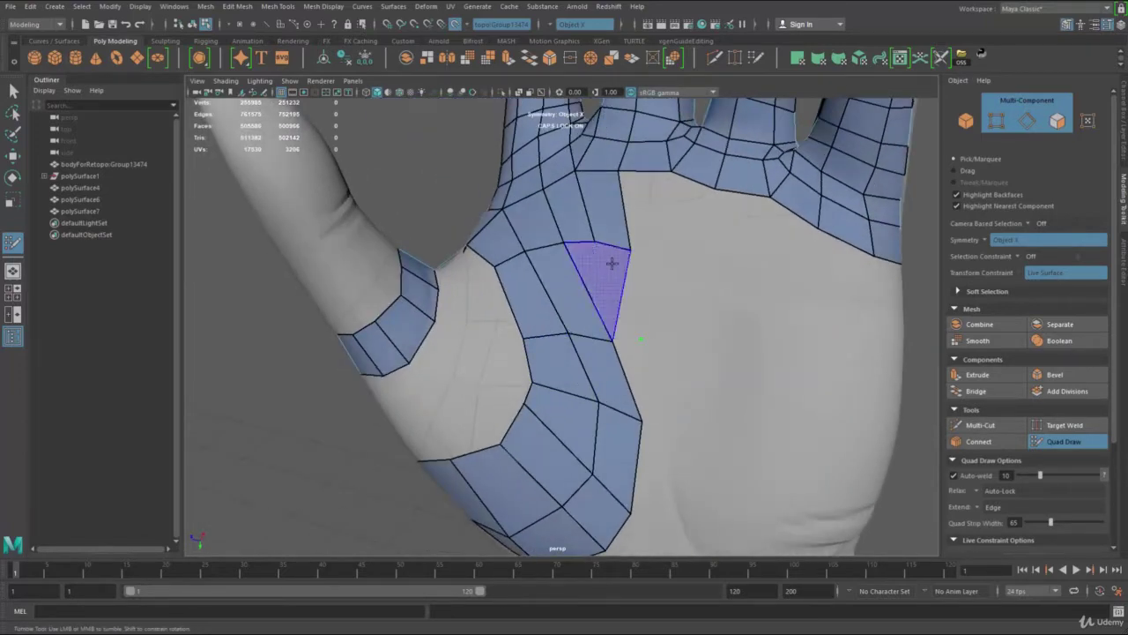
mouse_move(628, 250)
left_mouse_down()
mouse_move(633, 242)
mouse_move(603, 247)
left_mouse_up()
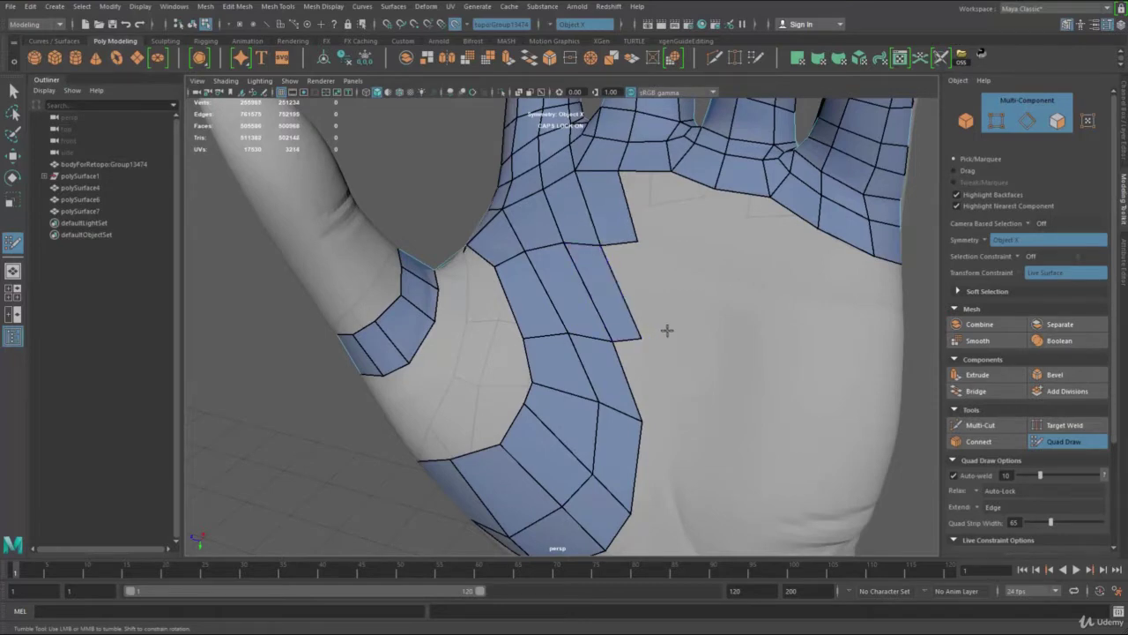
left_click(633, 333, "shift")
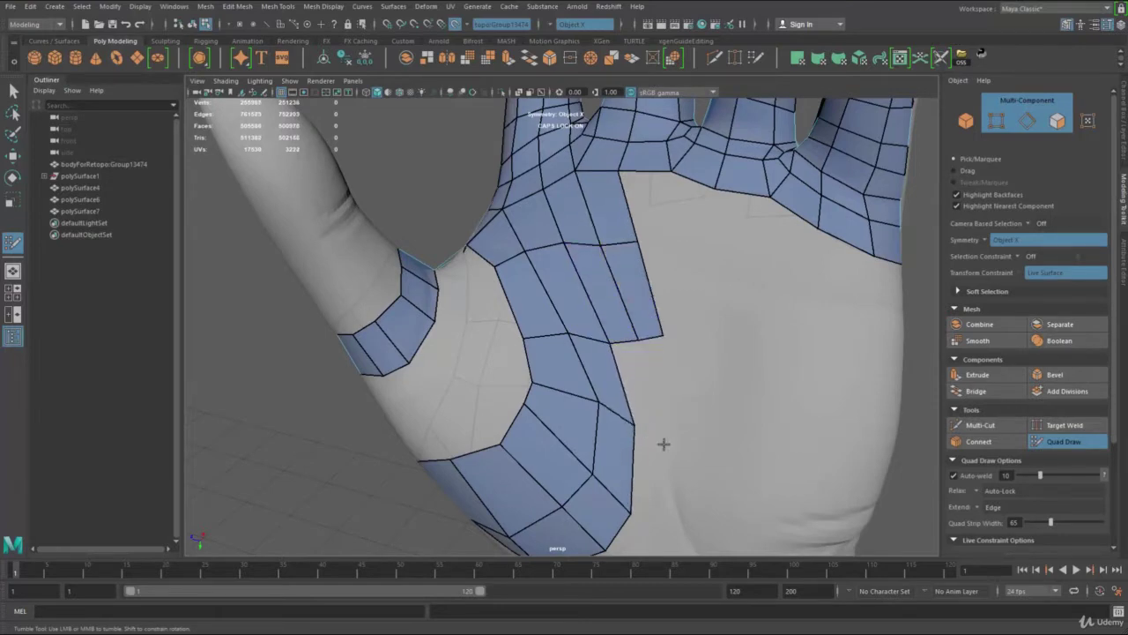
Continue the two narrow quad columns down the palm to the thumb's heel and relax the vertices along them.
middle_click_drag(654, 446, 644, 376, "alt")
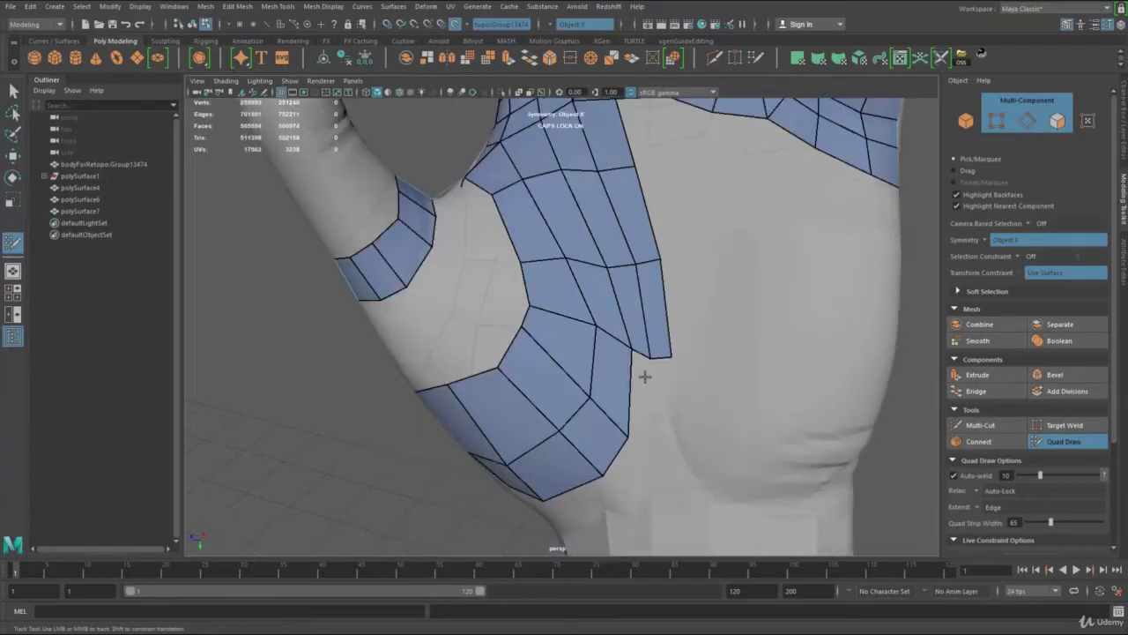
left_click(641, 411, "shift")
left_click(672, 437)
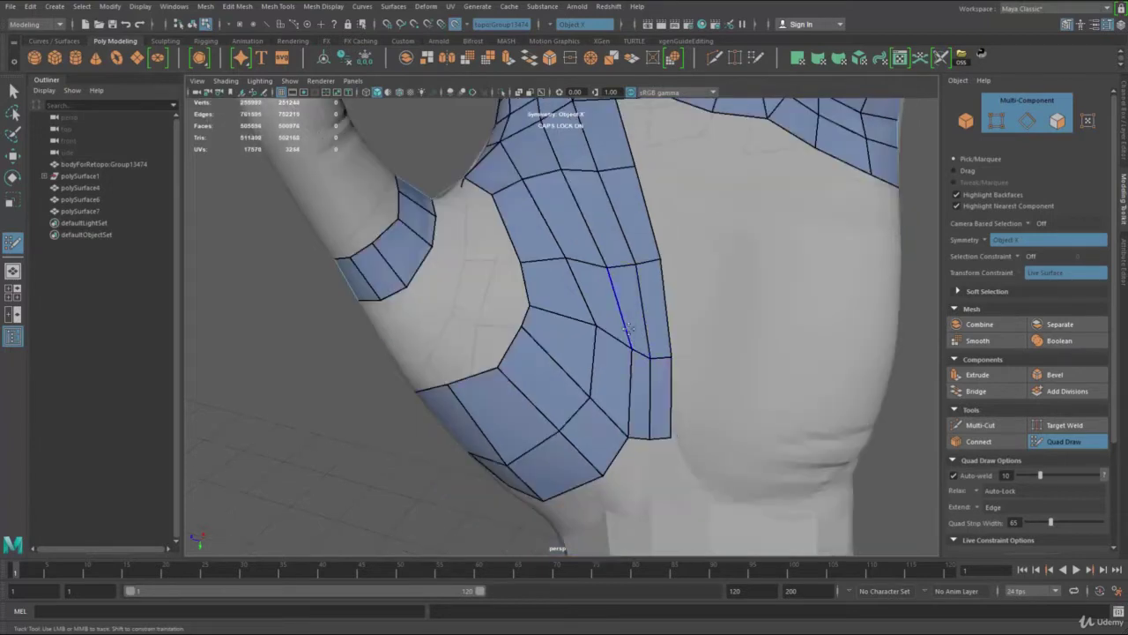
mouse_move(621, 281)
left_mouse_down("shift")
mouse_move(610, 239)
mouse_move(589, 229)
mouse_move(620, 213)
left_mouse_up("shift")
middle_click_drag(648, 169, 648, 240, "alt")
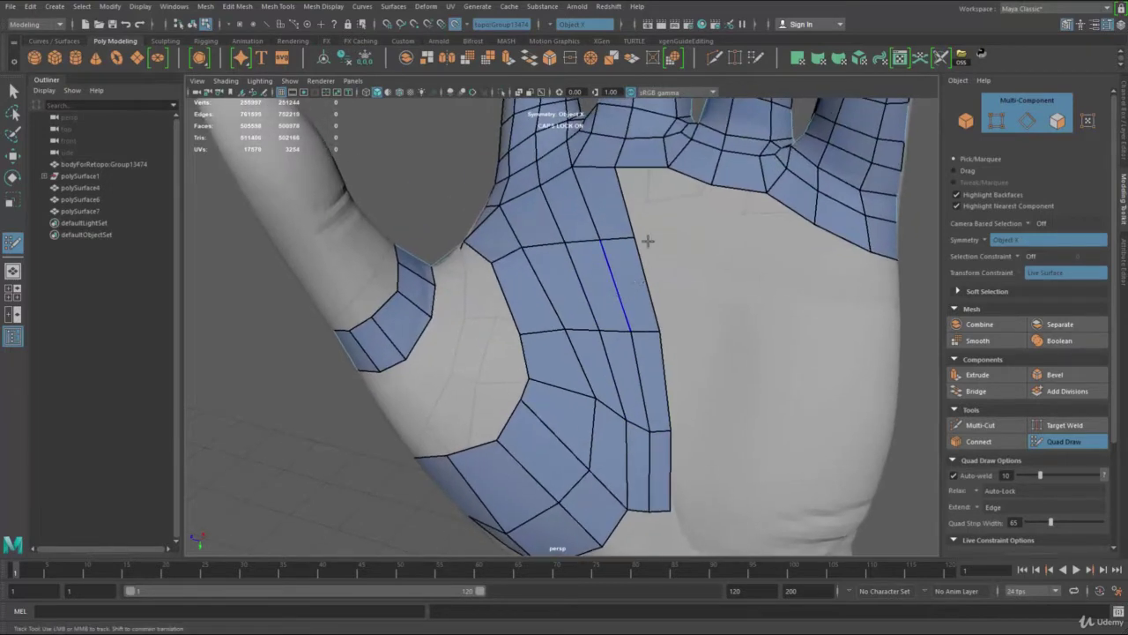
Add another quad column from the middle finger's base down the palm beside the existing columns, ending level with them near the wrist.
left_click(677, 231)
left_click(658, 204, "shift")
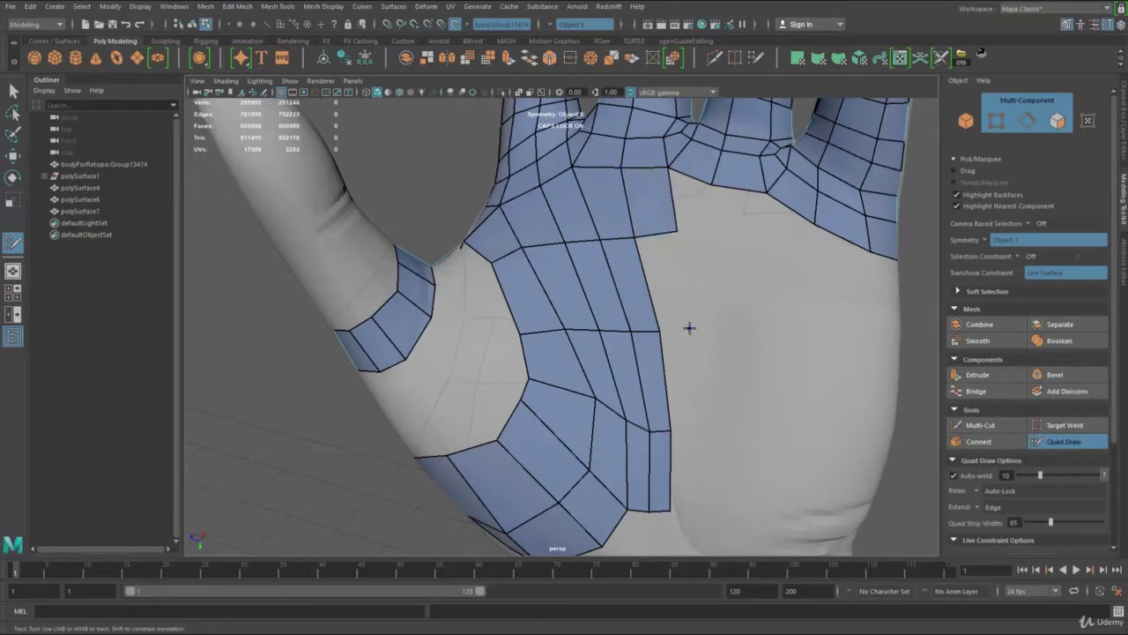
left_click(690, 329)
left_click(667, 286, "shift")
left_click(691, 430)
left_click(680, 386, "shift")
middle_click_drag(692, 501, 677, 380, "alt")
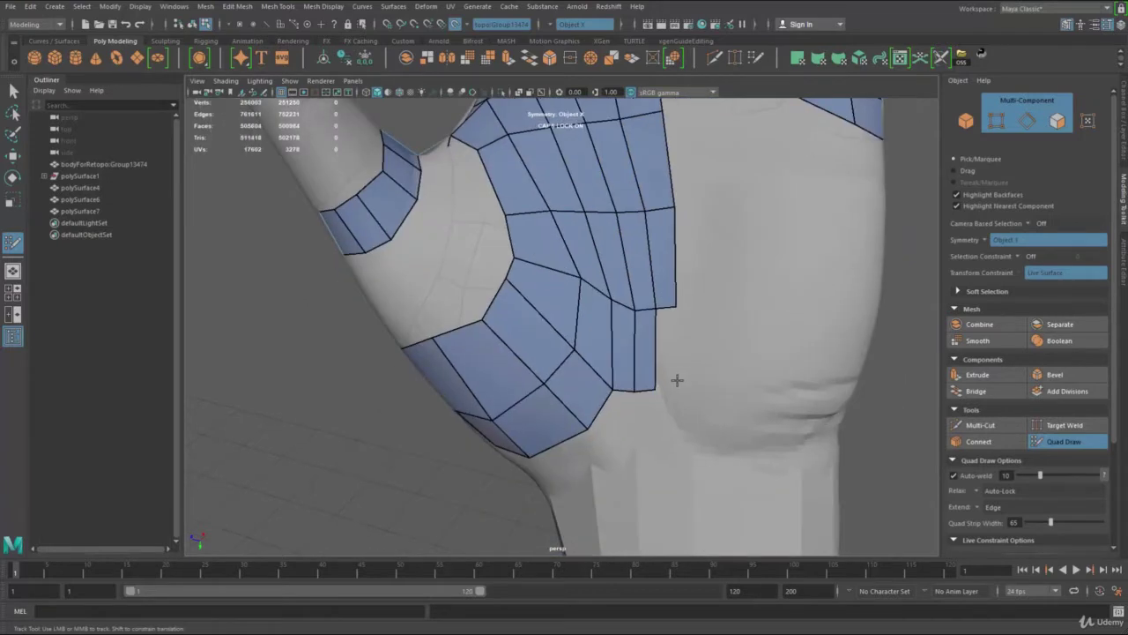
left_click(672, 341, "shift")
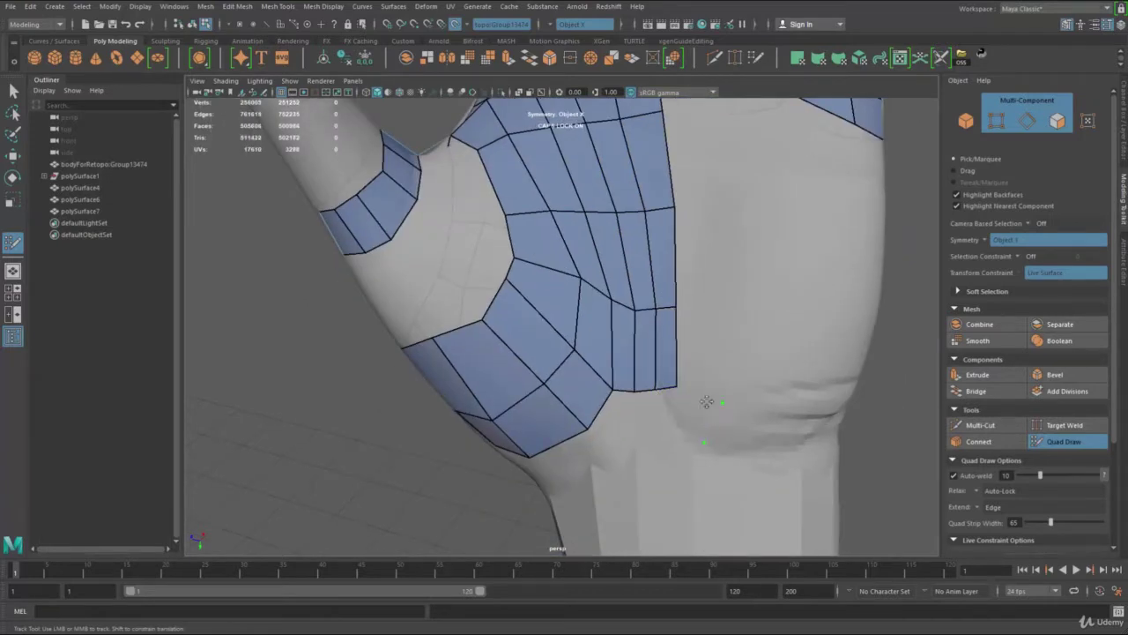
Fill a wider quad column from the wrist crease up to the middle finger's base and adjust its upper vertex.
left_click(708, 403, "shift")
left_click(730, 317)
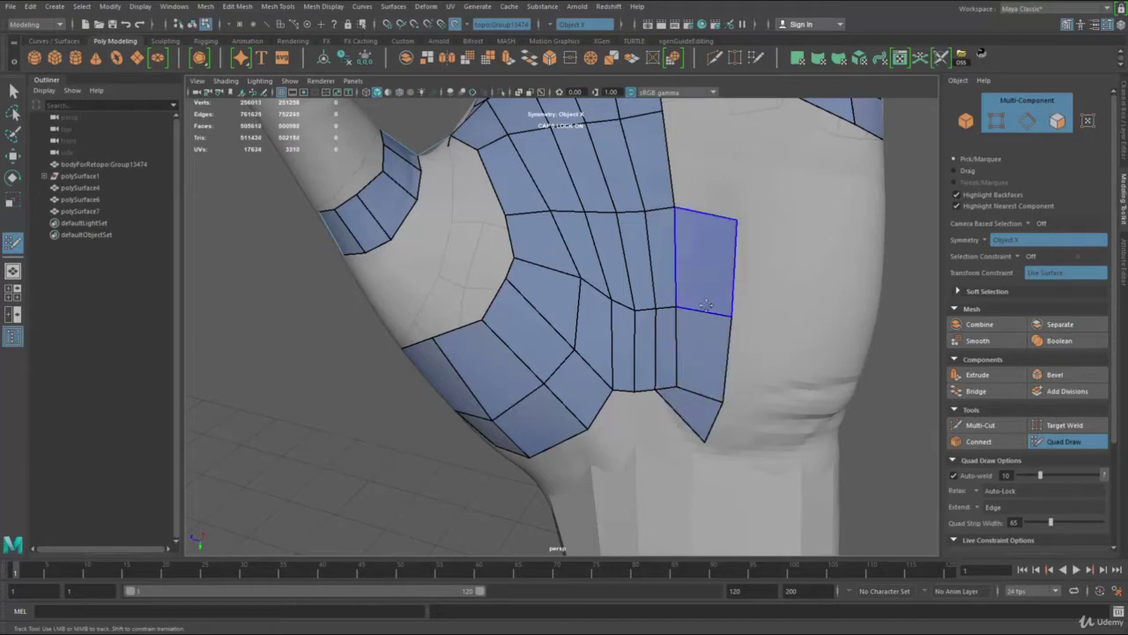
left_click(707, 284, "shift")
middle_click_drag(731, 191, 726, 255, "alt")
left_click(723, 207)
left_click(700, 224, "shift")
left_click(686, 162, "shift")
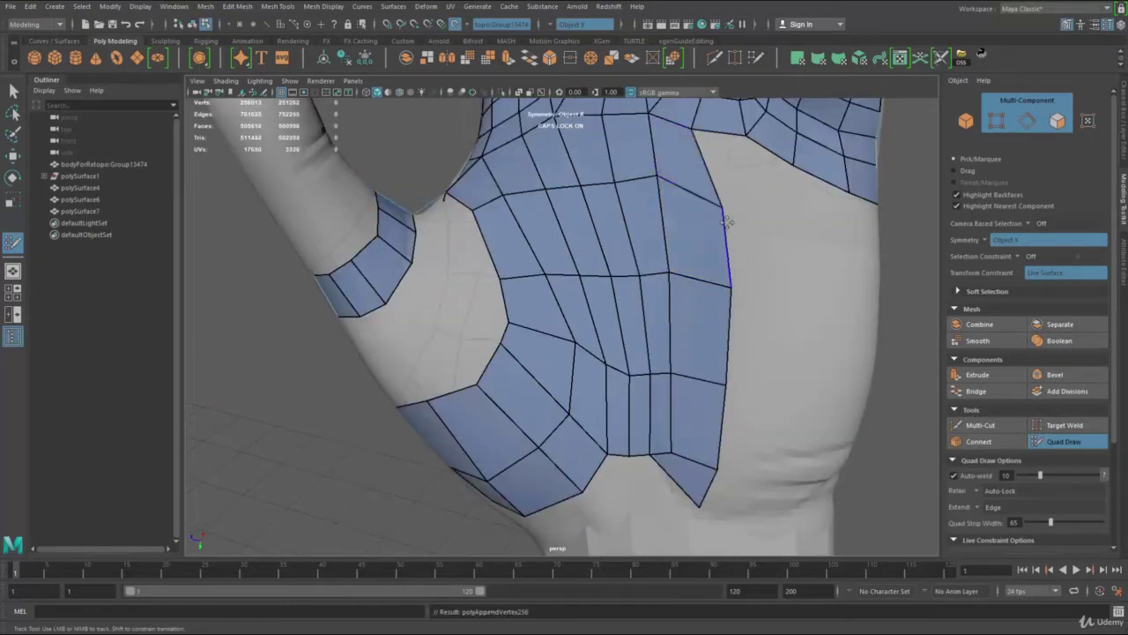
left_click_drag(723, 209, 715, 193)
Add a quad along the wrist crease beside the wide column, adjust its neighbouring vertices, and relax the central palm.
middle_click_drag(681, 448, 653, 347, "alt")
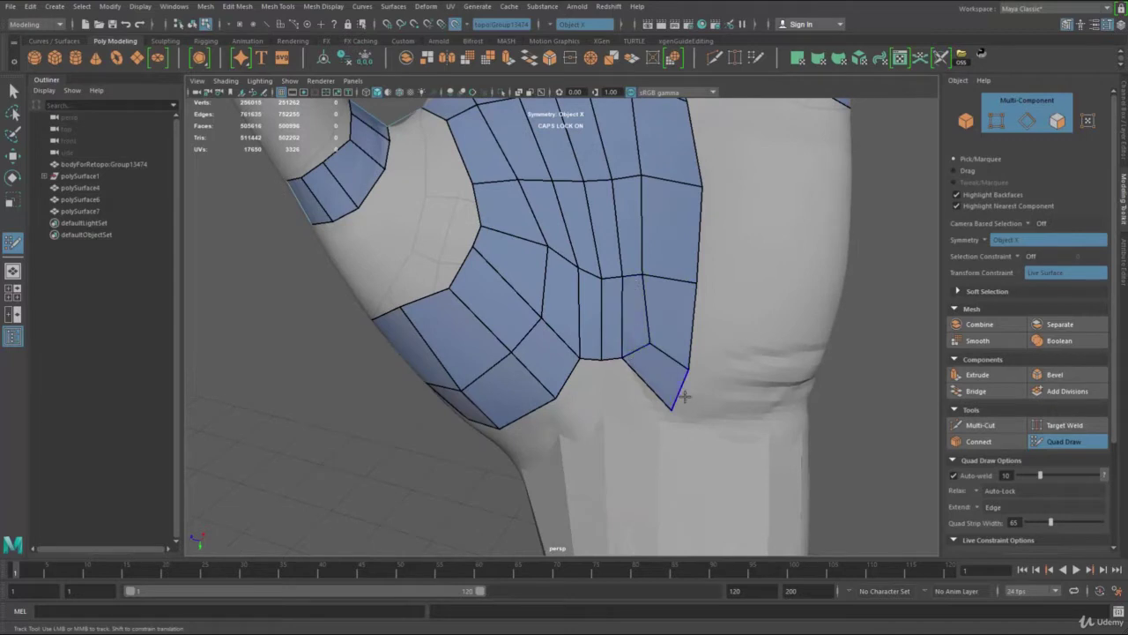
left_click_drag(743, 406, 730, 349, "alt")
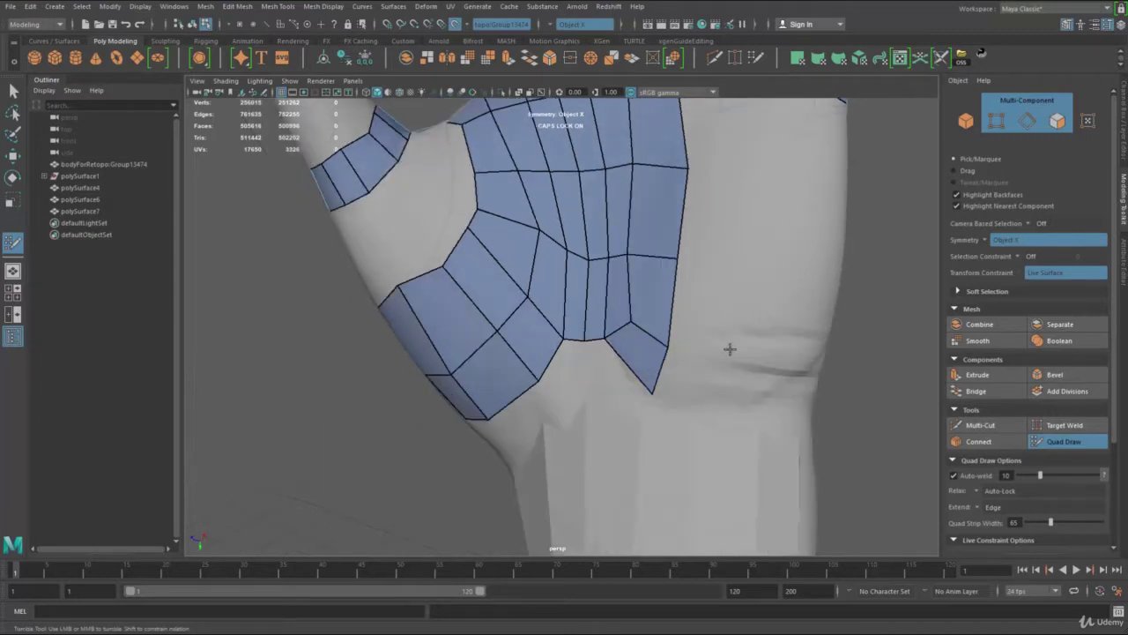
left_click(706, 381, "shift")
left_click_drag(649, 393, 656, 393)
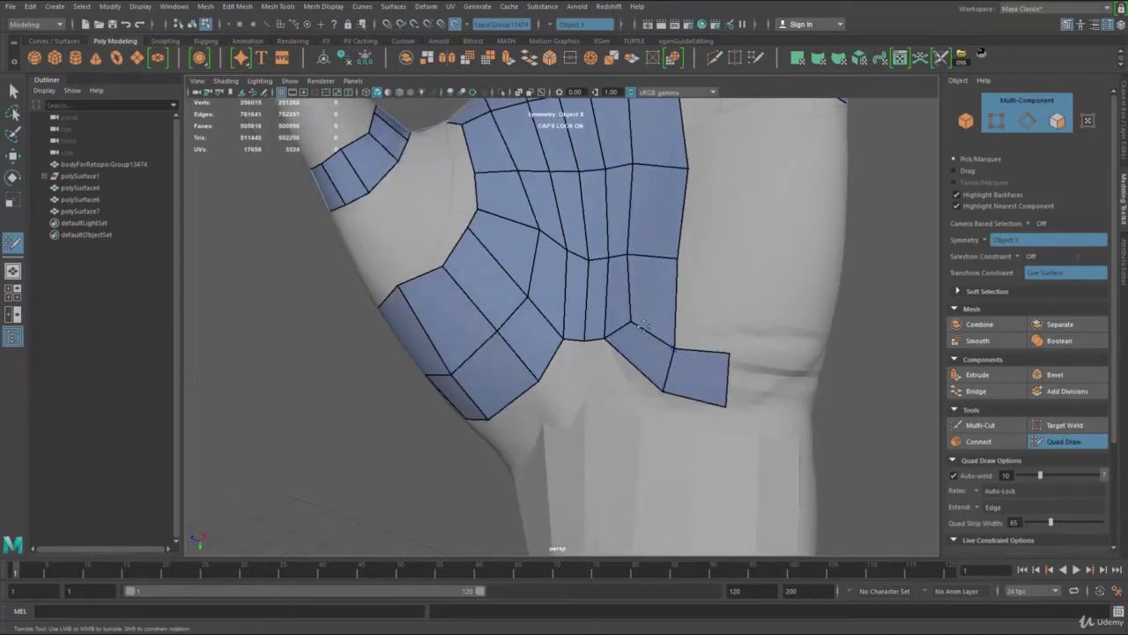
left_click_drag(629, 256, 637, 256)
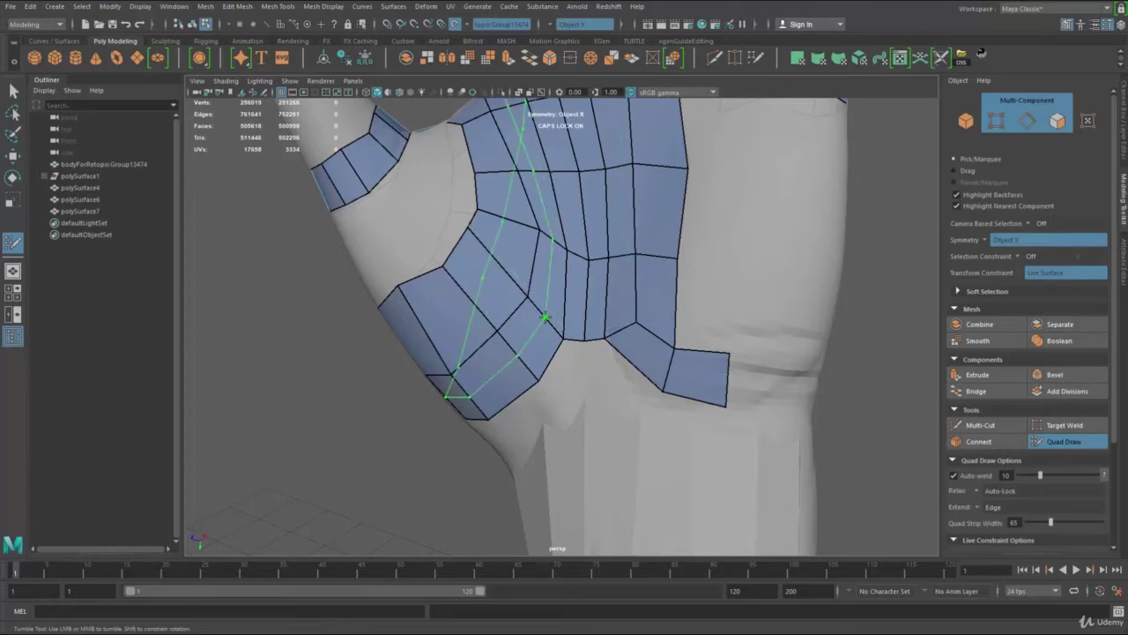
scroll(599, 285, "down", 5)
mouse_move(589, 298)
left_mouse_down("alt")
mouse_move(629, 315)
mouse_move(623, 252)
mouse_move(615, 259)
left_mouse_up("alt")
scroll(622, 250, "up", 3)
mouse_move(597, 256)
left_mouse_down("shift")
mouse_move(591, 232)
mouse_move(612, 203)
left_mouse_up("shift")
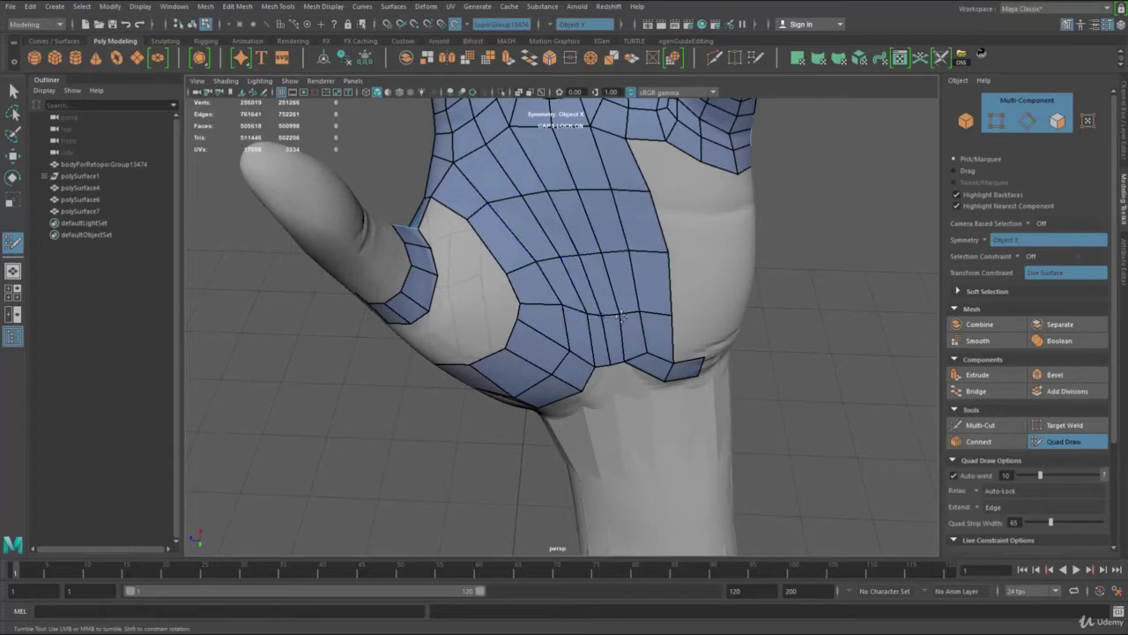
Examine the quad flow across the palm between the thumb base, the fingers and the wrist.
scroll(621, 317, "down", 4)
left_click_drag(621, 317, 662, 319, "alt")
scroll(662, 319, "up", 3)
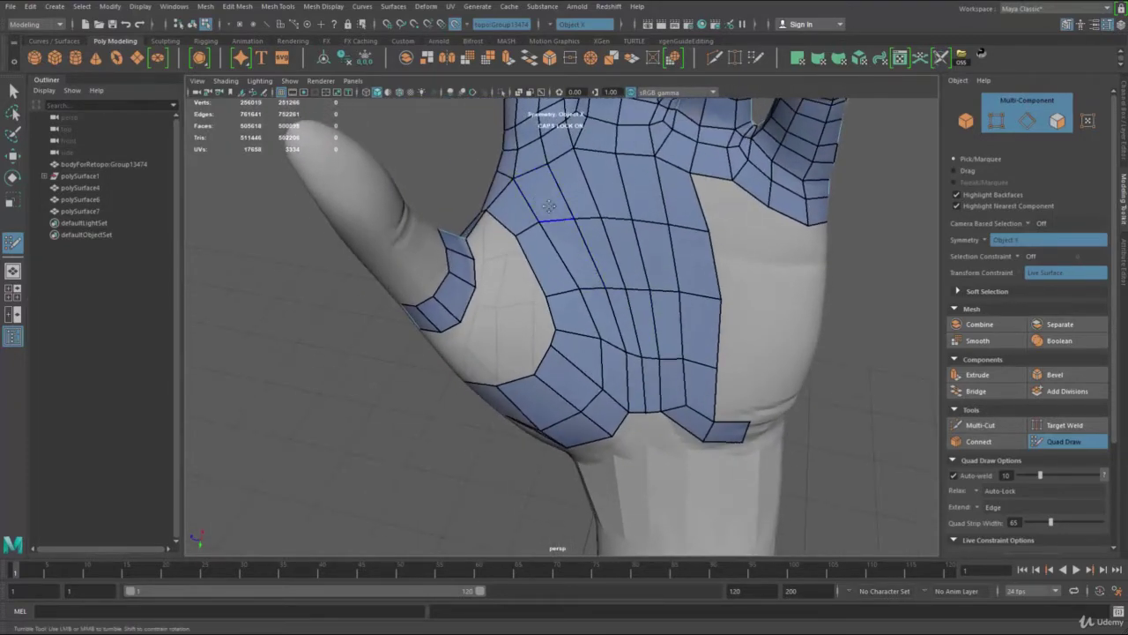
left_click_drag(622, 298, 663, 287, "alt")
scroll(440, 293, "down", 5)
scroll(558, 283, "up", 5)
scroll(662, 287, "up", 5)
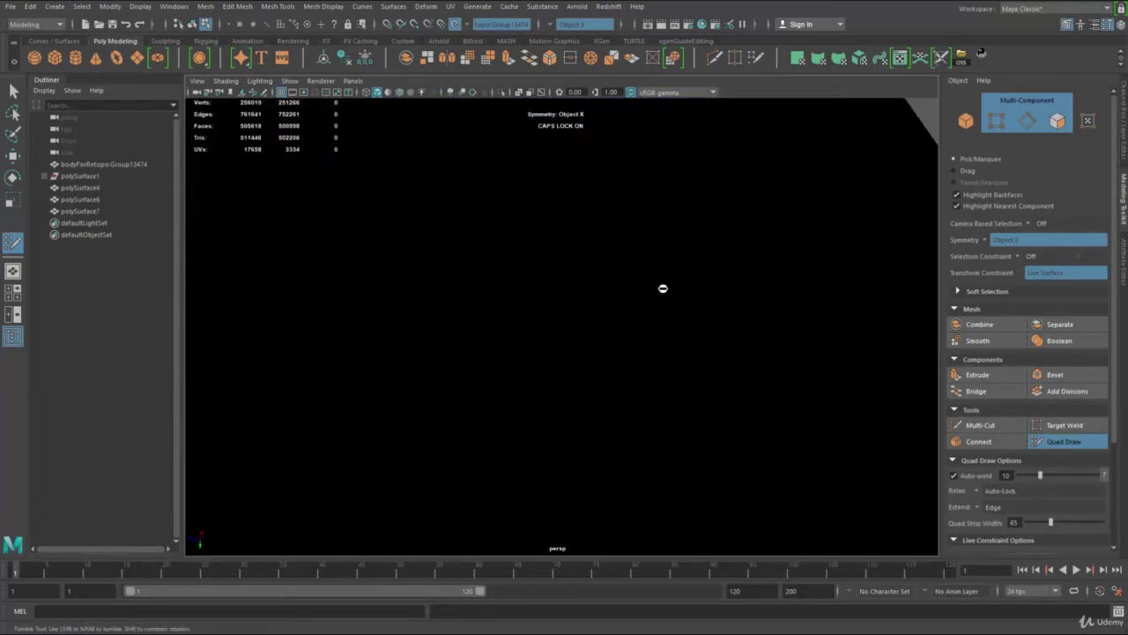
scroll(683, 314, "down", 5)
scroll(682, 316, "up", 1)
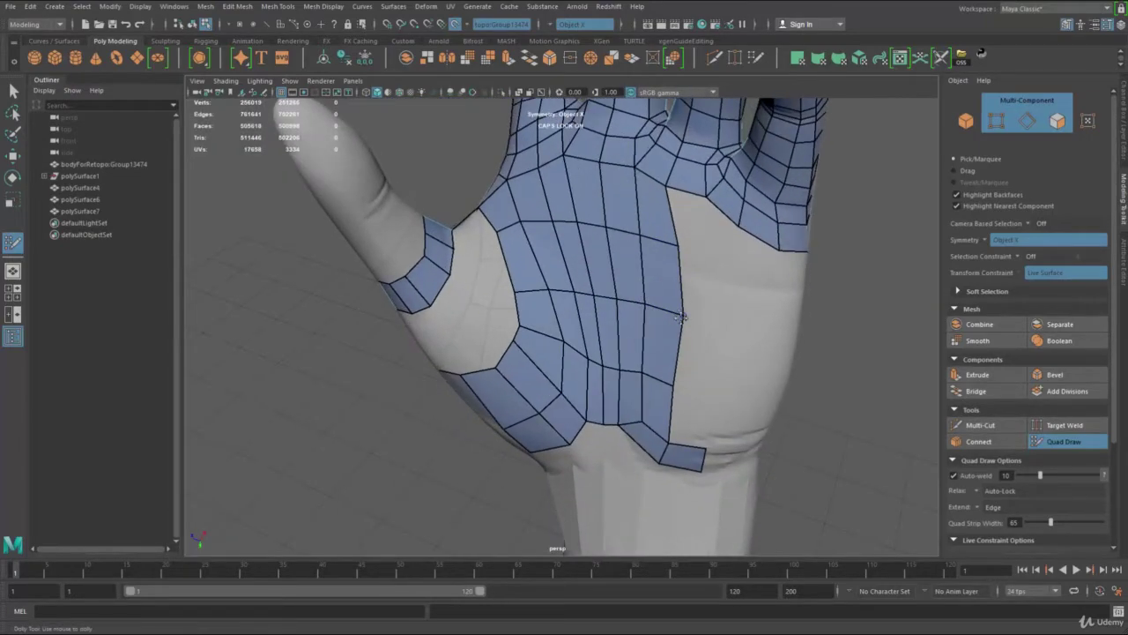
Fill quads below the ring and little fingers and extend their lower edges down the palm towards the wrist.
left_click(699, 259)
left_click(691, 223, "shift")
left_click(732, 278)
left_click(727, 236, "shift")
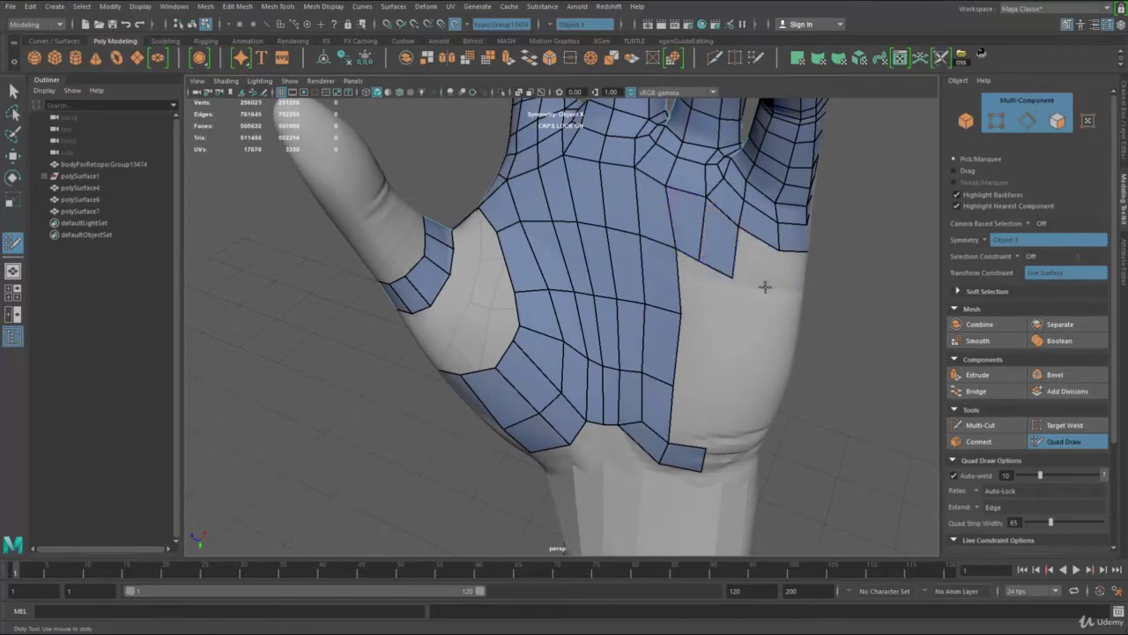
left_click(770, 287)
middle_click_drag(719, 273, 720, 342)
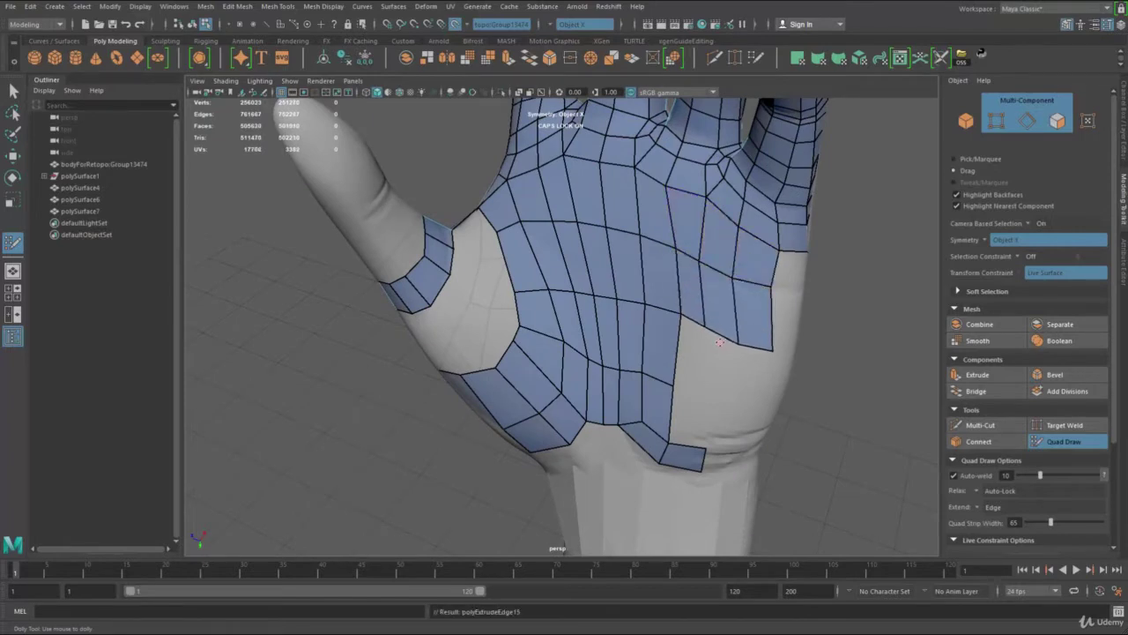
left_click_drag(728, 354, 671, 402)
Extend the quads around the outer side of the hand down to the wrist crease and relax the outer palm.
left_click_drag(670, 297, 650, 245, "alt")
middle_click_drag(656, 251, 617, 388)
left_click_drag(617, 389, 621, 441)
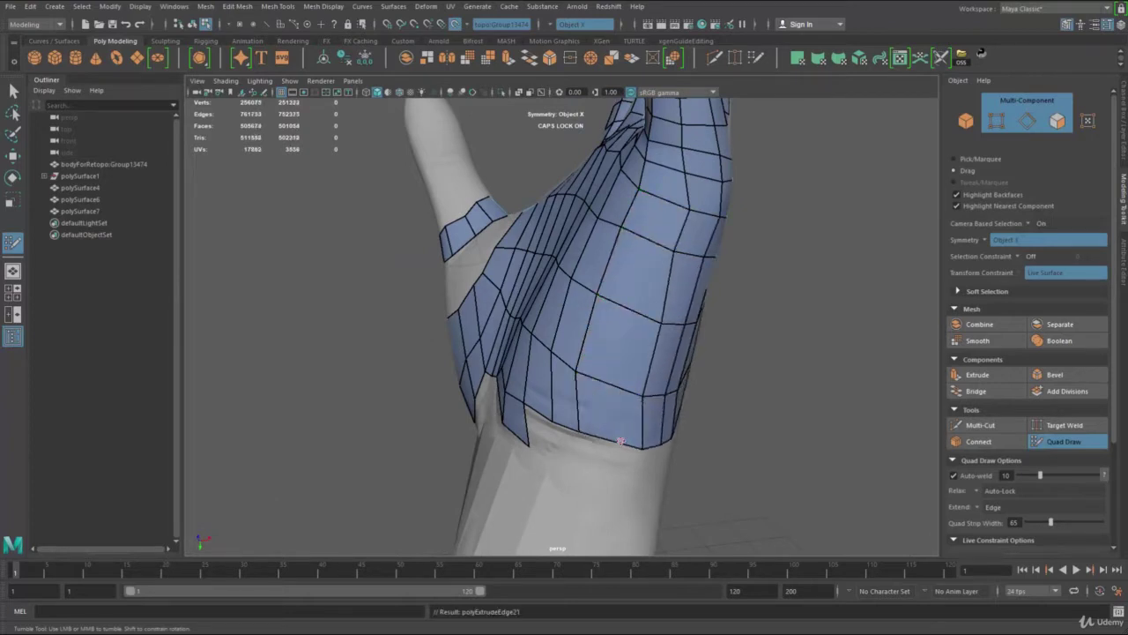
left_click_drag(618, 393, 579, 396, "alt")
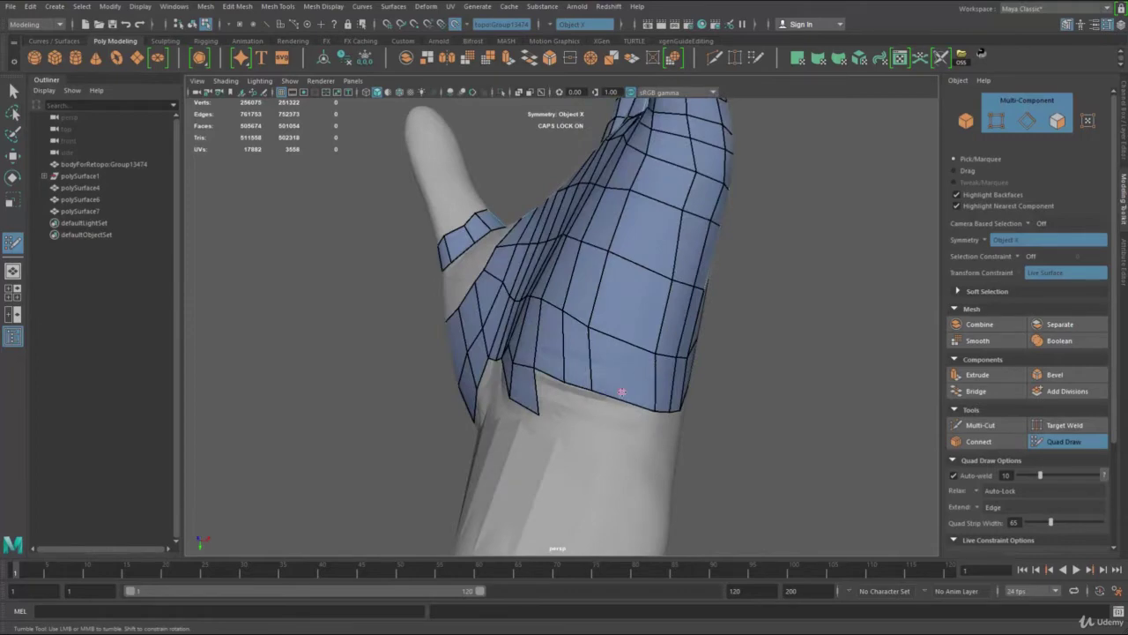
mouse_move(681, 268)
left_mouse_down("shift")
mouse_move(672, 252)
mouse_move(649, 257)
mouse_move(636, 341)
mouse_move(516, 244)
left_mouse_up("shift")
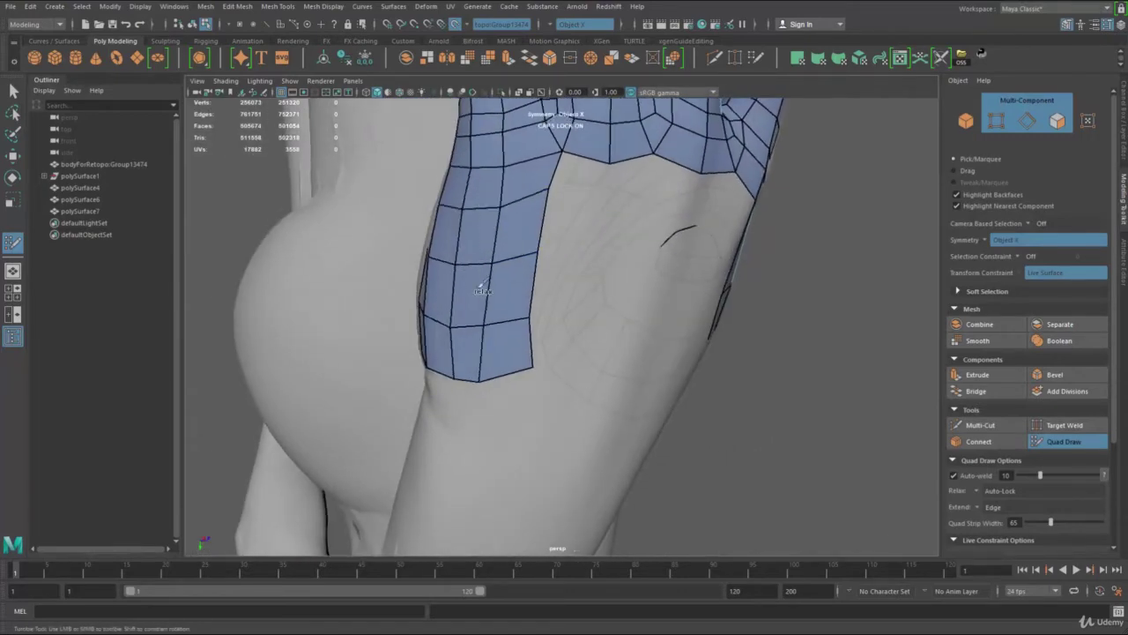
Extend quad columns below the ring finger down the back of the hand to the wrist and adjust a vertex.
left_click_drag(587, 324, 717, 333, "alt")
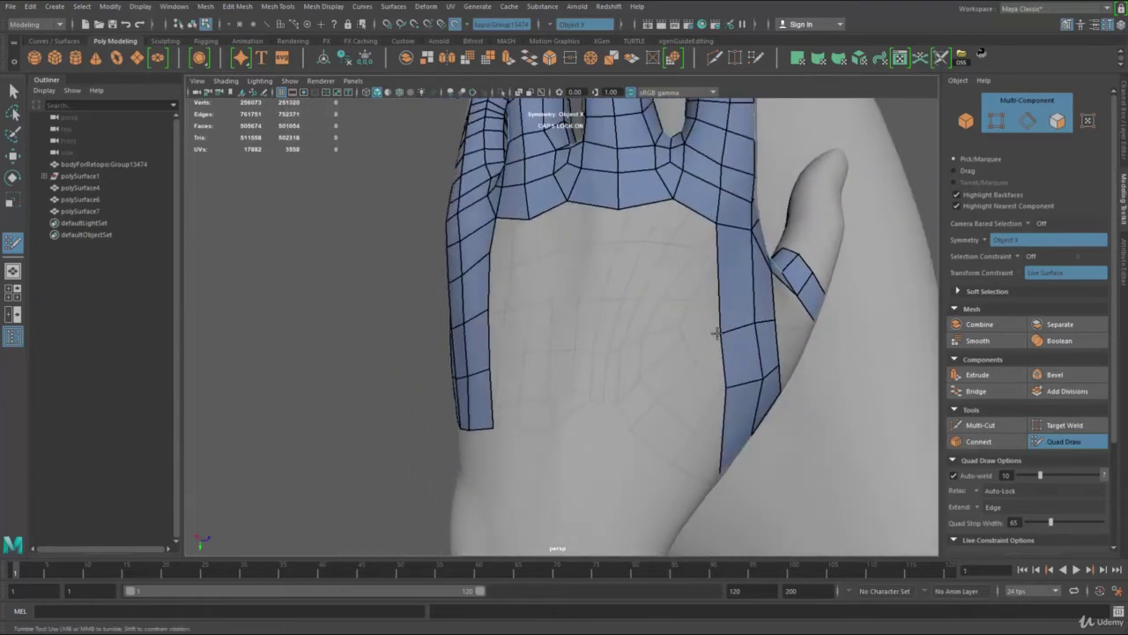
left_click_drag(558, 274, 582, 280, "alt")
key("Tab")
left_click_drag(569, 225, 576, 444)
left_click(527, 244, "shift")
key("Tab")
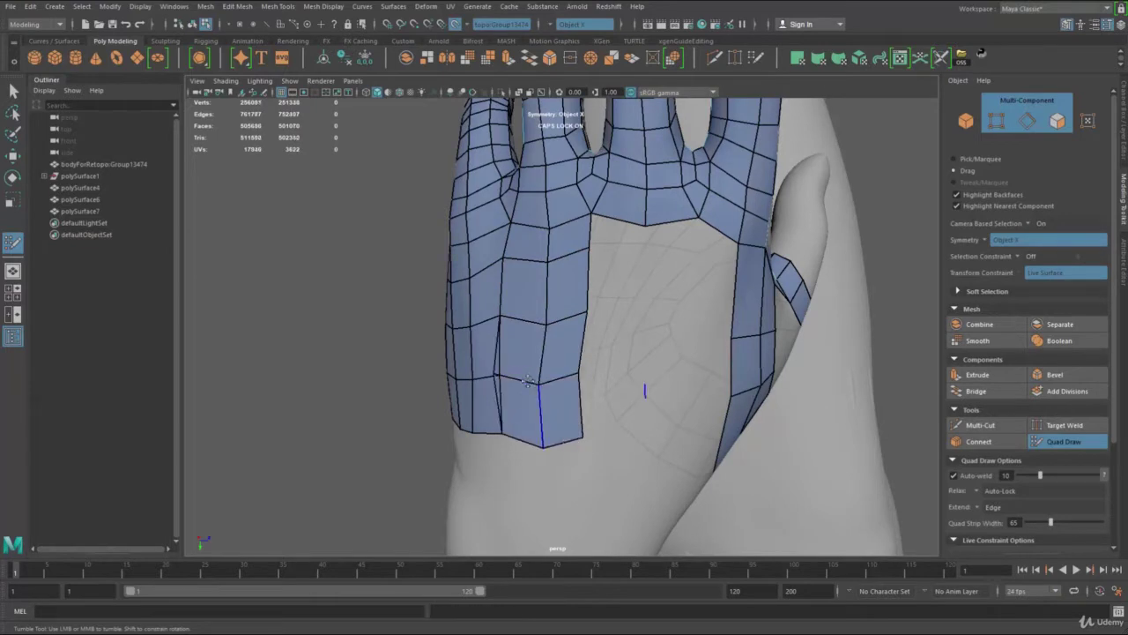
left_click_drag(522, 380, 532, 385)
left_click_drag(617, 363, 580, 350, "alt")
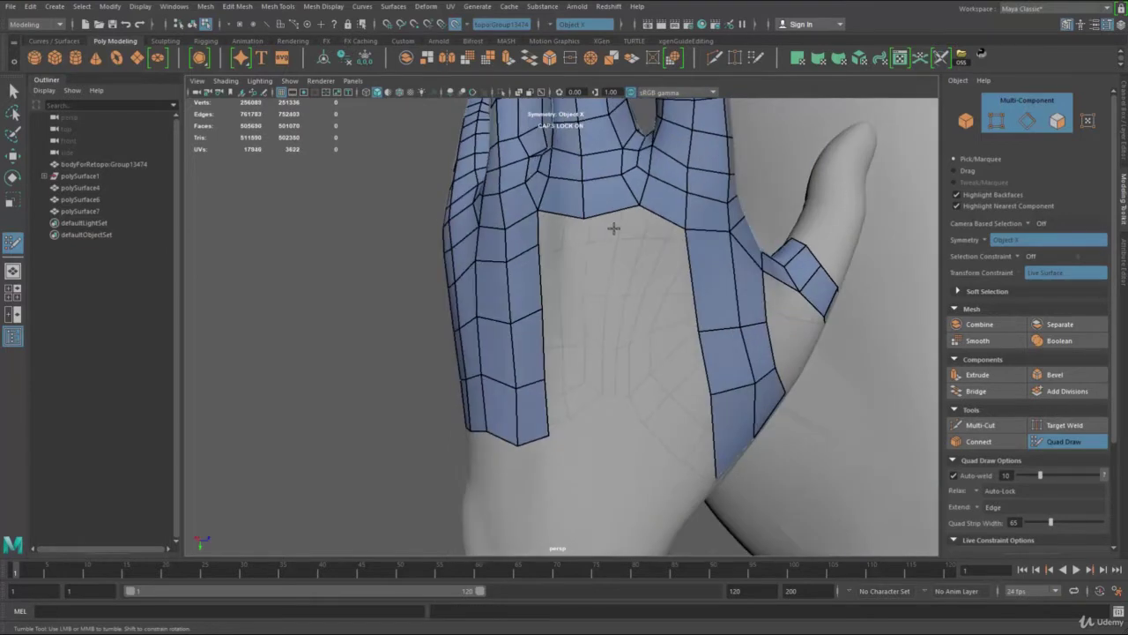
Extend the middle finger's base edges down the back of the hand to the wrist as two quad columns.
key("Tab")
middle_click_drag(627, 237, 614, 307)
mouse_move(551, 298)
left_mouse_down()
mouse_move(605, 315)
mouse_move(592, 302)
mouse_move(648, 362)
mouse_move(660, 419)
left_mouse_up()
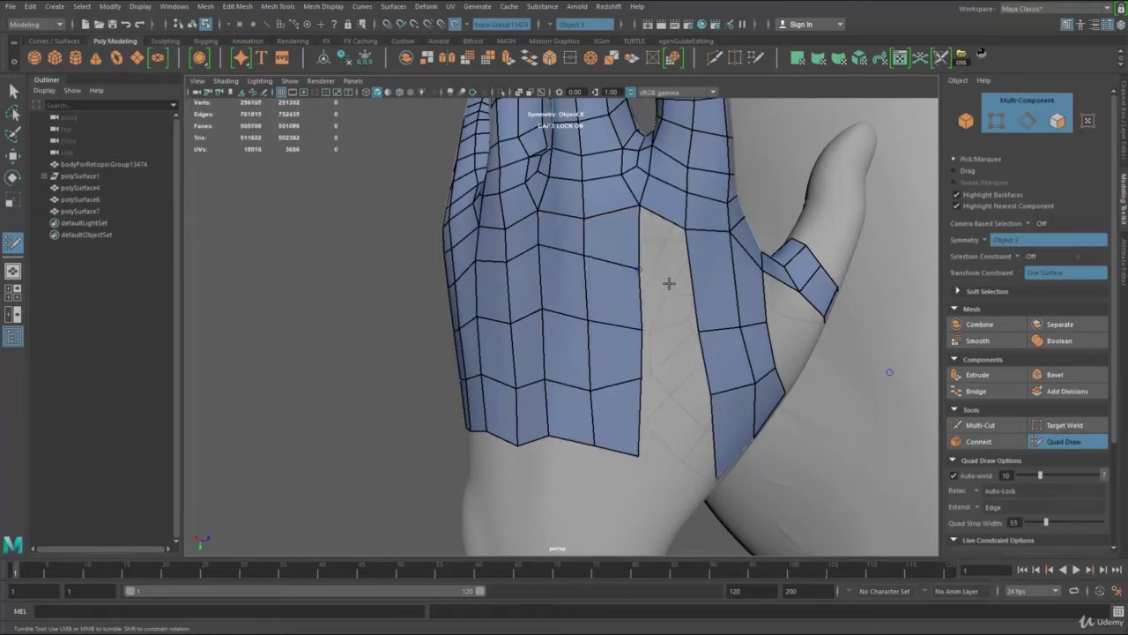
Fill the remaining gap on the back of the hand beside the index finger's strip with quads down to the wrist.
left_click_drag(669, 283, 636, 277, "alt")
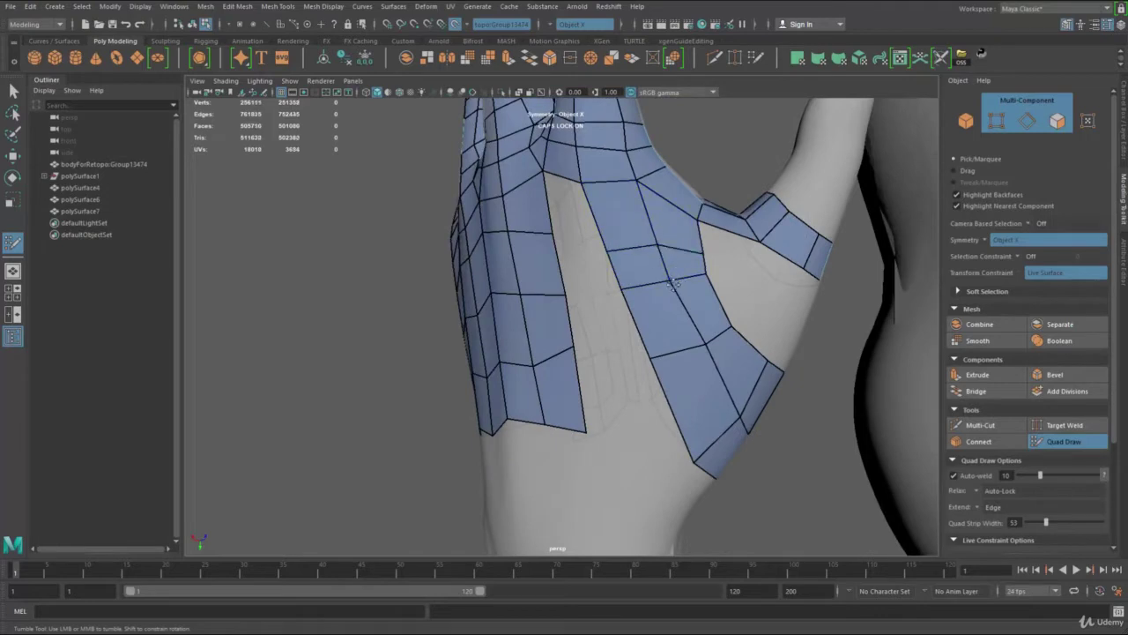
left_click(579, 222, "shift")
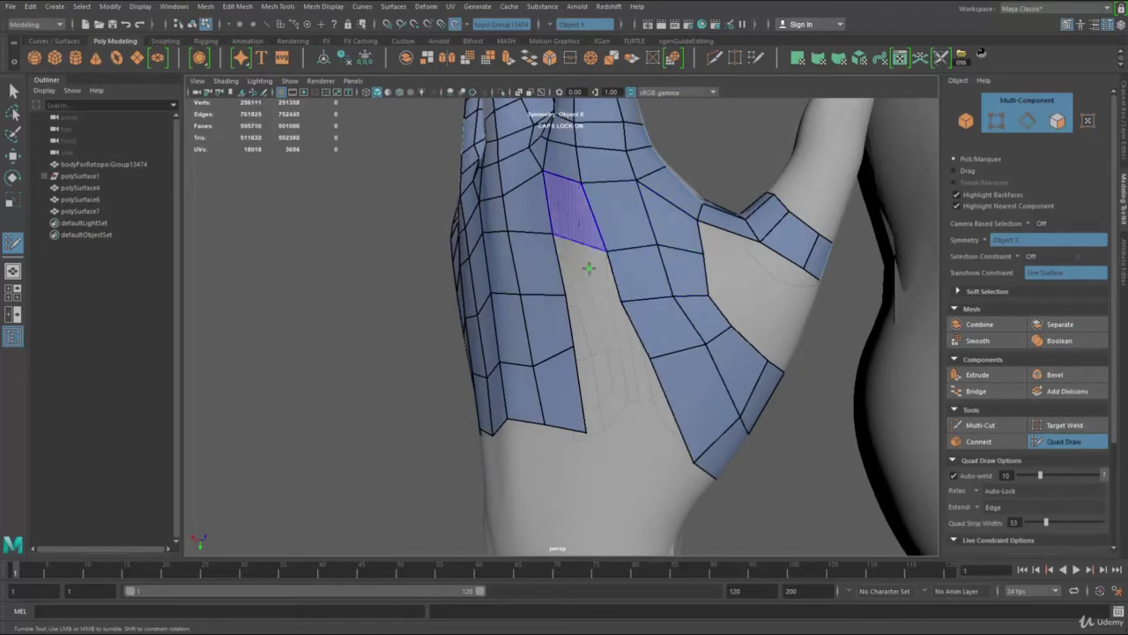
left_click(592, 271, "shift")
left_click(605, 330, "shift")
left_click_drag(576, 349, 577, 366)
left_click(614, 389, "shift")
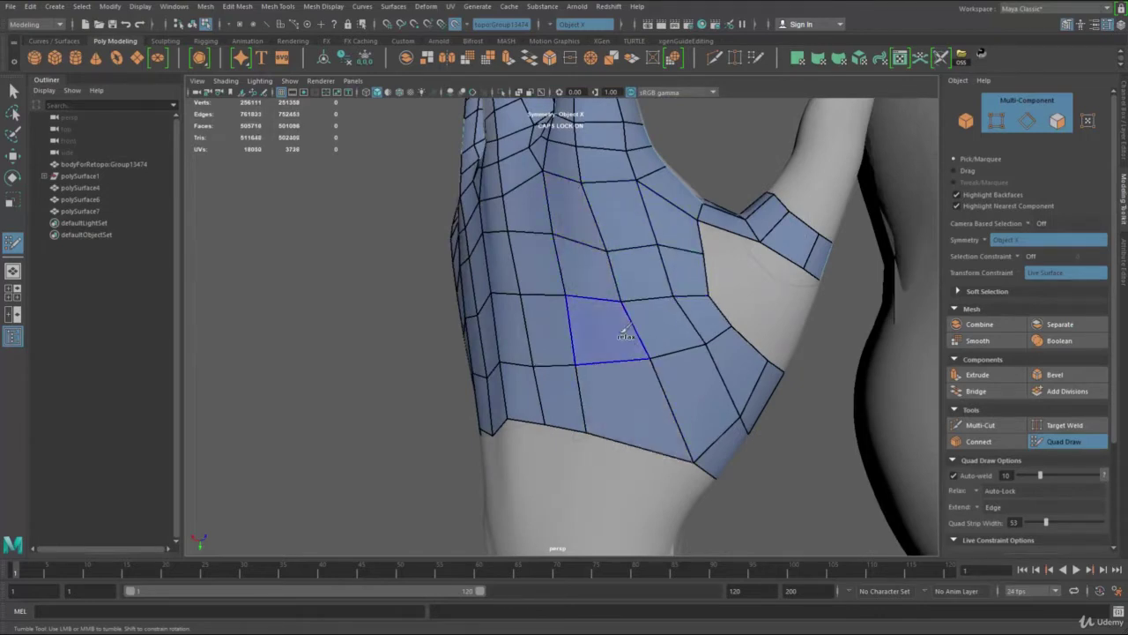
Relax the quads across the back of the hand and adjust a vertex near the wrist edge.
mouse_move(624, 335)
left_mouse_down("shift")
mouse_move(637, 288)
mouse_move(541, 321)
mouse_move(565, 357)
mouse_move(661, 335)
left_mouse_up("shift")
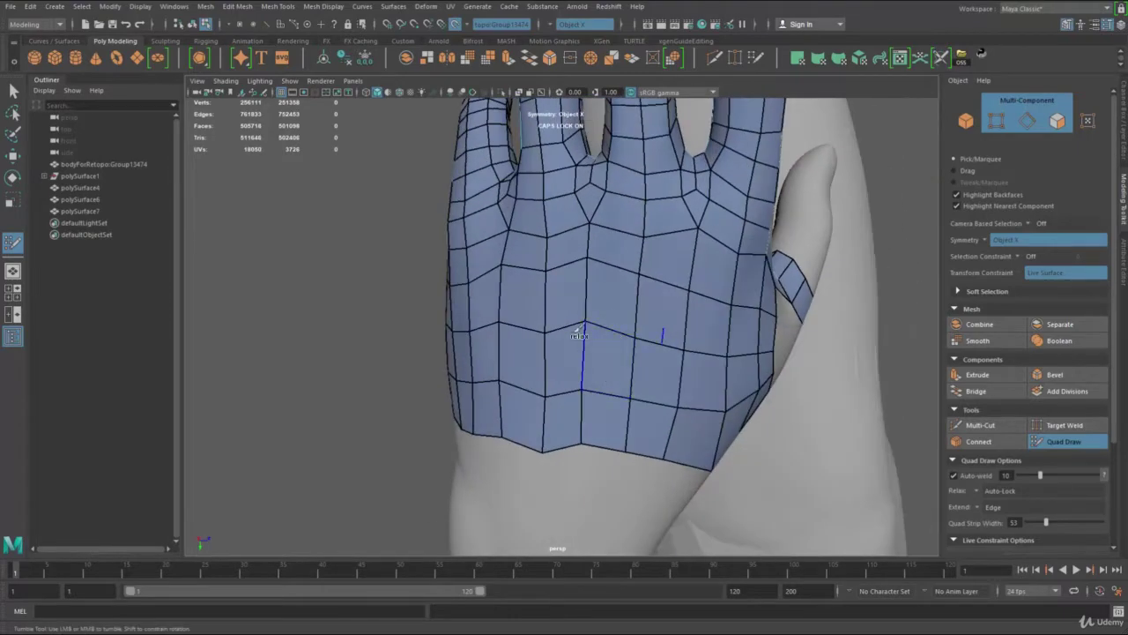
mouse_move(582, 355)
left_mouse_down("shift")
mouse_move(561, 343)
mouse_move(622, 431)
mouse_move(601, 426)
mouse_move(601, 453)
mouse_move(657, 459)
left_mouse_up("shift")
left_click_drag(532, 431, 534, 426)
Fill the first quad between the thumb-base loop and the back-of-hand mesh, just below the thumb web.
left_click_drag(610, 401, 601, 334, "alt")
right_click_drag(601, 334, 633, 350, "alt")
middle_click_drag(633, 350, 603, 321, "alt")
left_click_drag(603, 321, 617, 267, "alt")
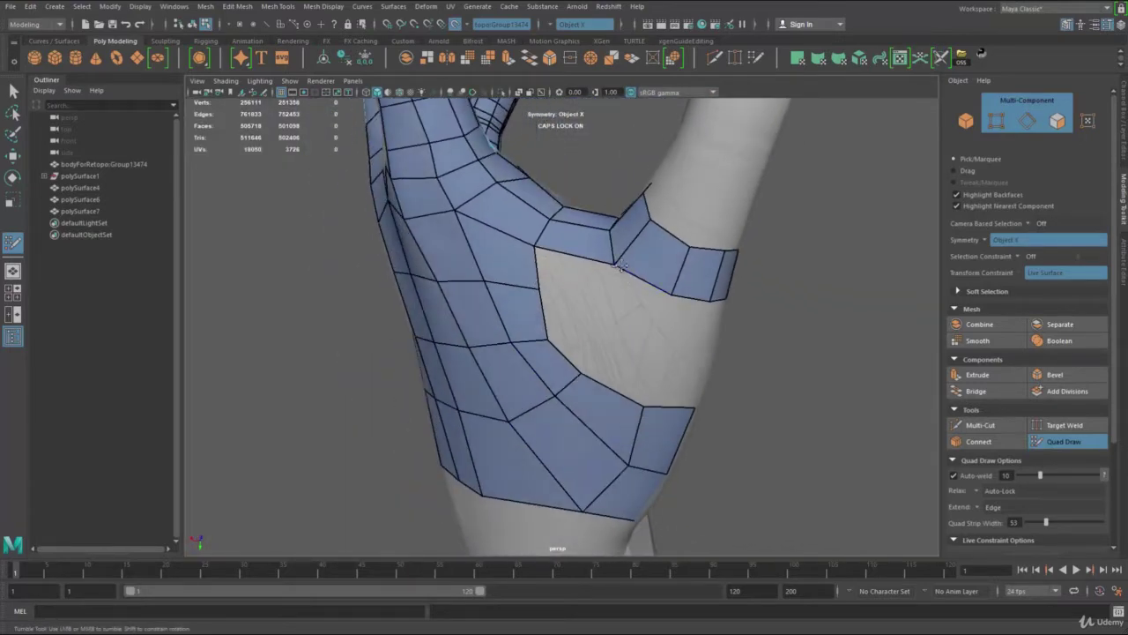
right_click_drag(662, 283, 652, 287, "alt")
left_click_drag(652, 287, 662, 312, "alt")
right_click_drag(662, 312, 674, 309, "alt")
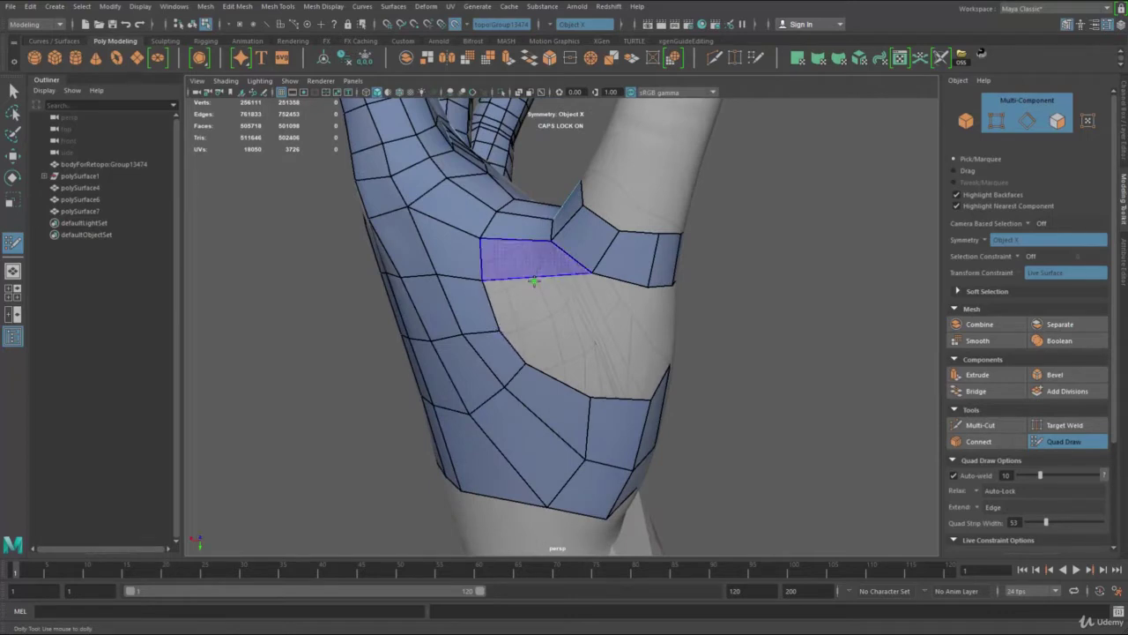
left_click(536, 281, "shift")
Fill two quads on the palm side joining the thumb-base loop to the palm mesh below the thumb web.
left_click_drag(588, 268, 369, 331)
middle_click_drag(427, 326, 522, 320, "alt")
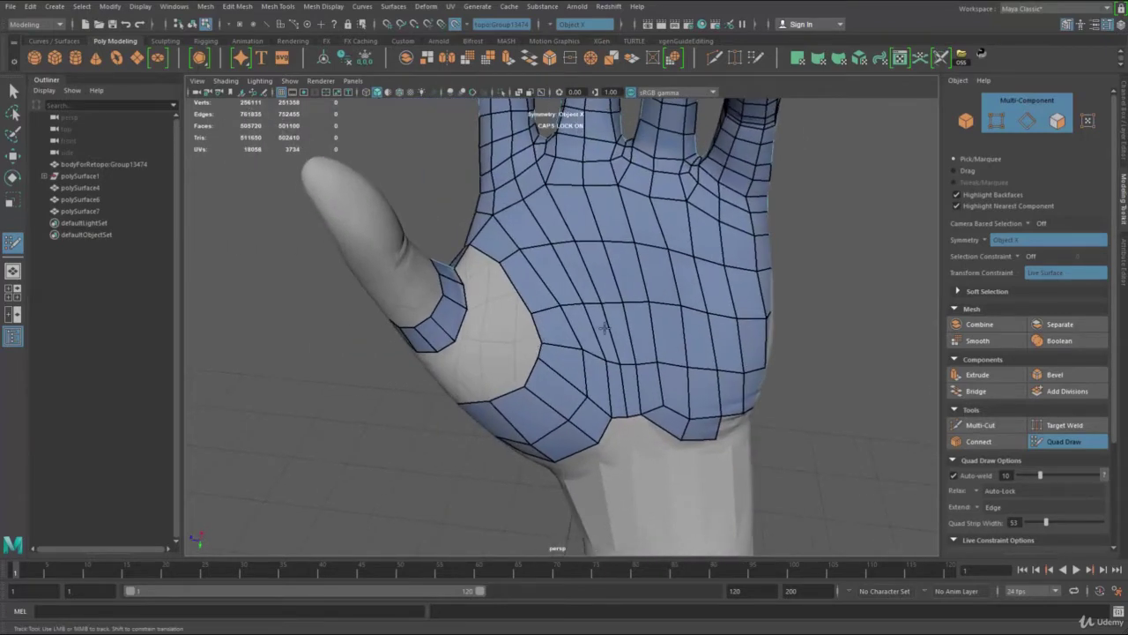
right_click_drag(522, 320, 554, 317, "alt")
left_click_drag(511, 284, 519, 316, "alt")
middle_click_drag(519, 315, 556, 340, "alt")
right_click_drag(556, 341, 536, 334, "alt")
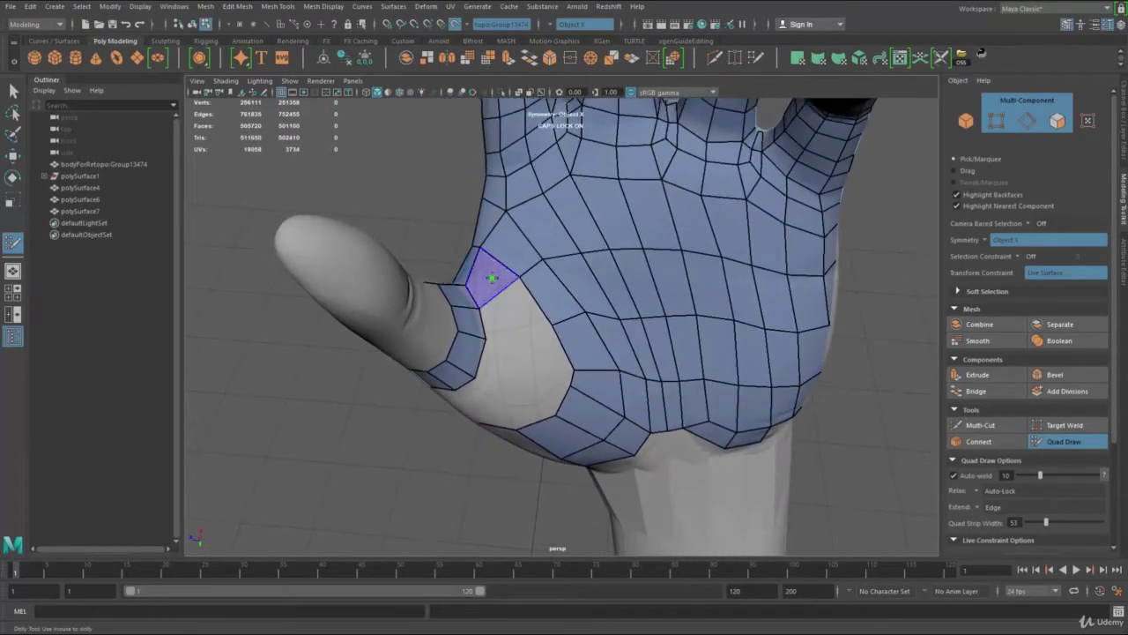
left_click(493, 276, "shift")
left_click(518, 320, "shift")
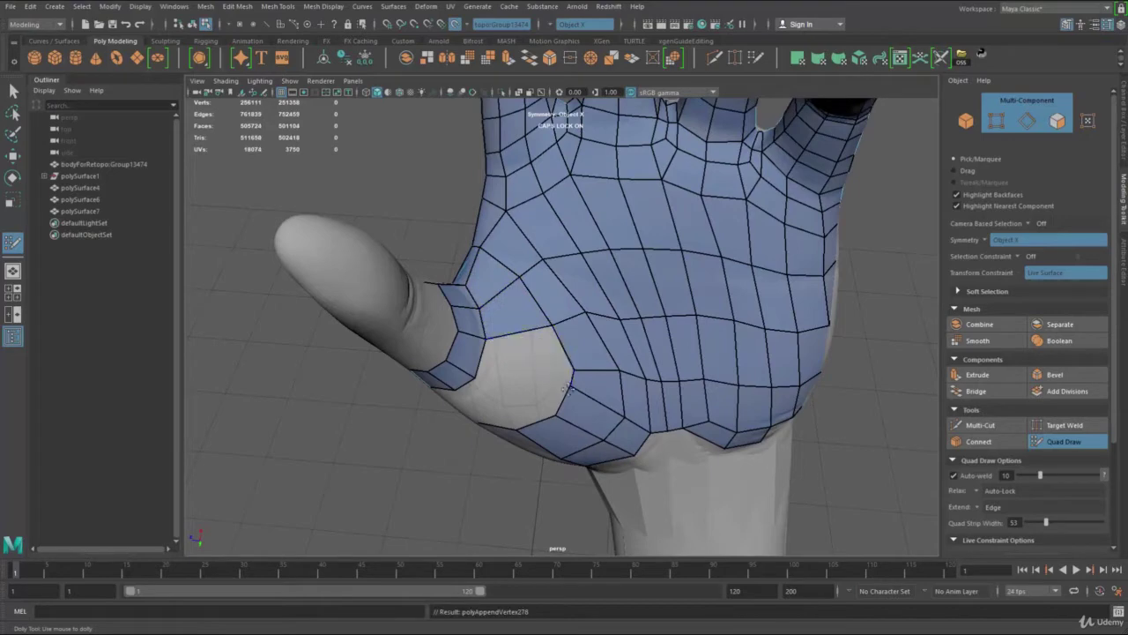
Bridge the outer side of the thumb-base loop down to the quads near the wrist with two adjacent quads.
left_click_drag(546, 380, 694, 328, "alt")
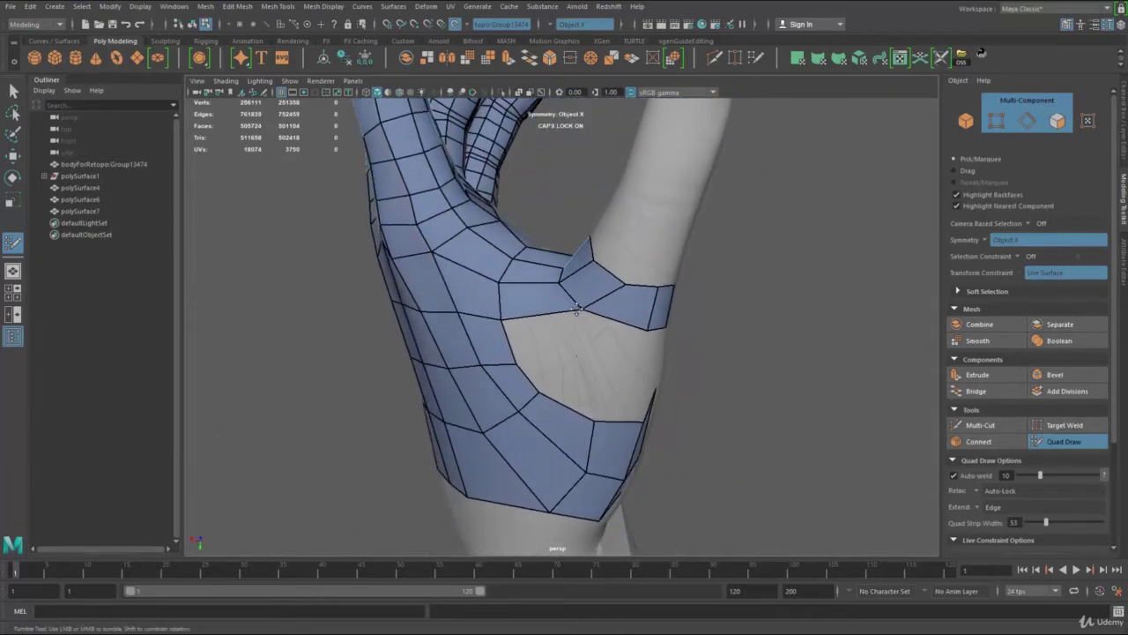
left_click_drag(615, 350, 626, 383, "alt")
left_click(524, 381, "shift")
key("ctrl+z")
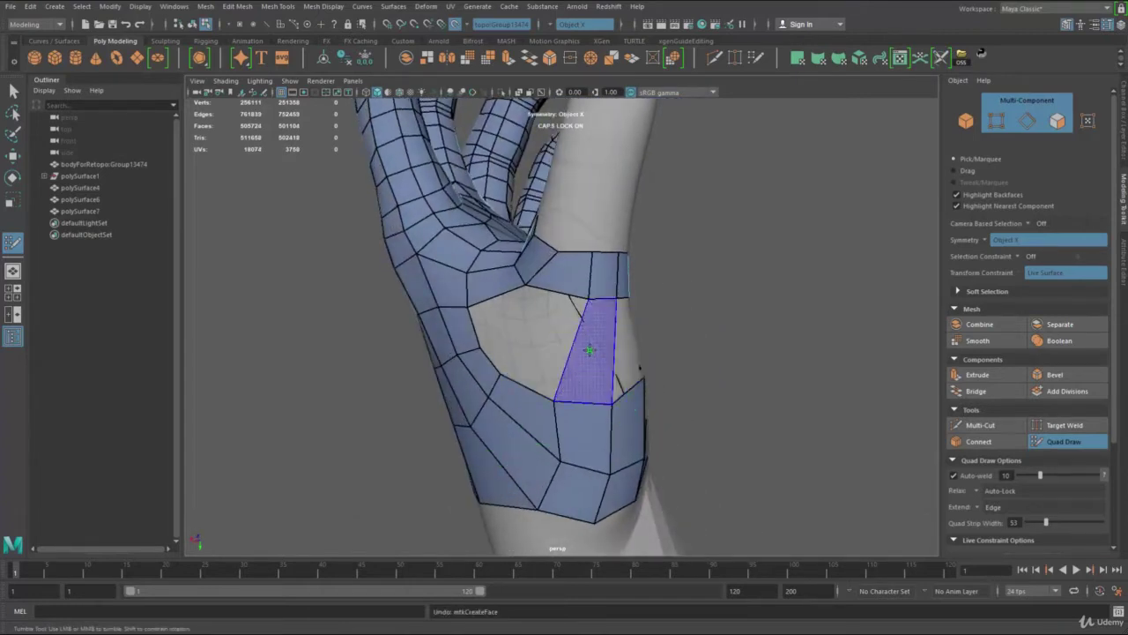
left_click(562, 353, "shift")
mouse_move(555, 319)
left_mouse_down("alt")
mouse_move(593, 298)
mouse_move(534, 350)
left_mouse_up("alt")
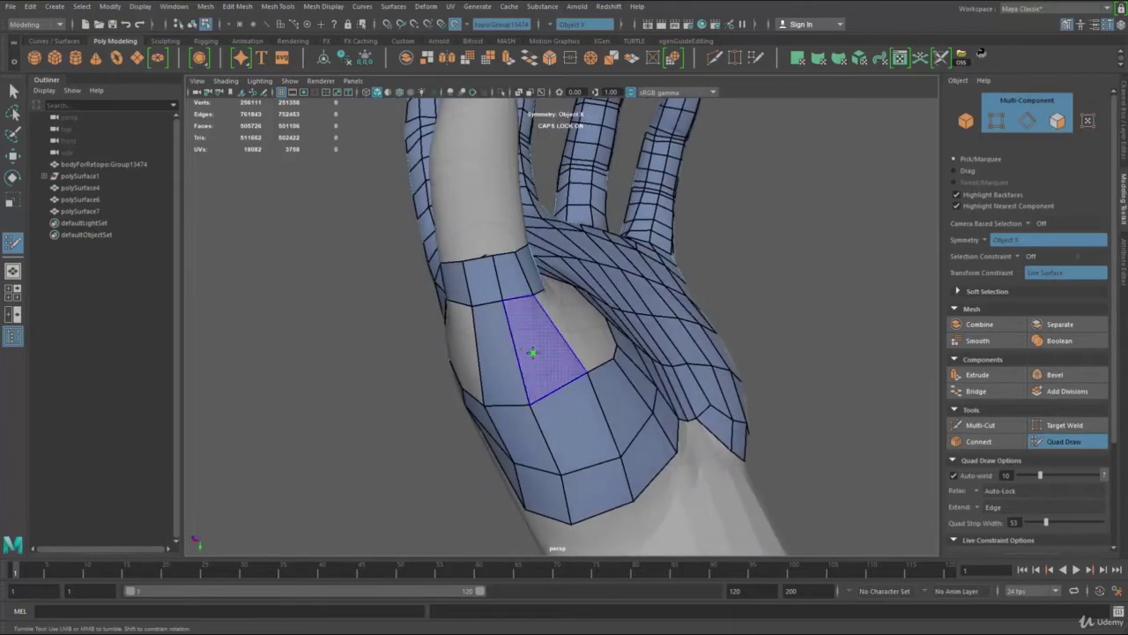
left_click_drag(544, 437, 582, 383, "alt")
left_click_drag(550, 326, 505, 293, "alt")
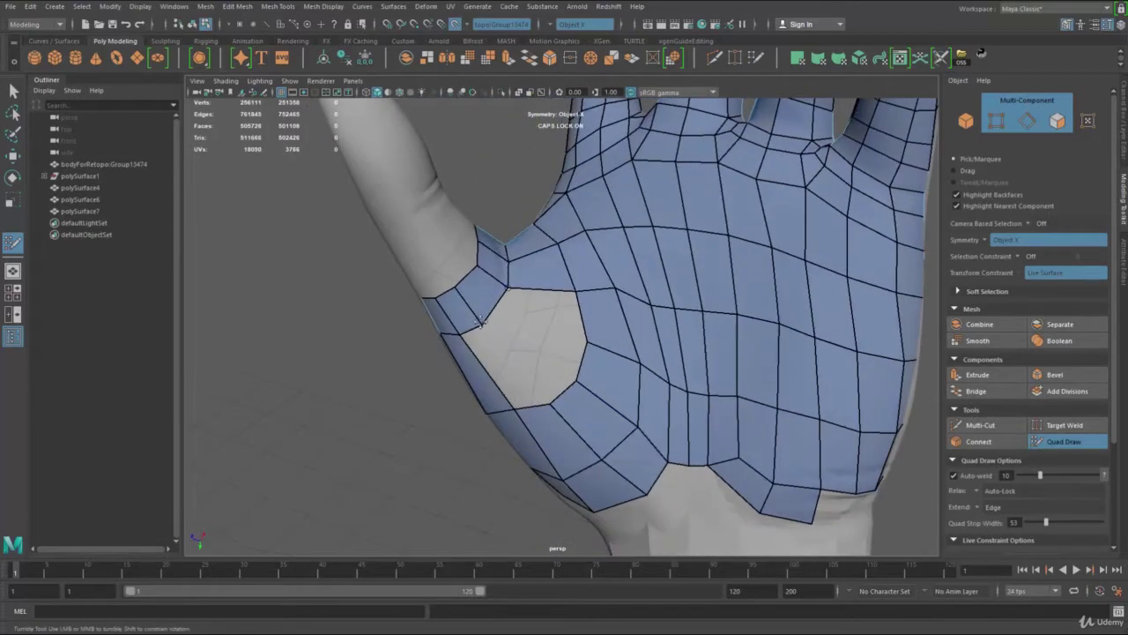
Delete the two edge segments running from the palm gap across the thumb heel to the wrist edge.
left_click_drag(579, 378, 603, 398, "alt")
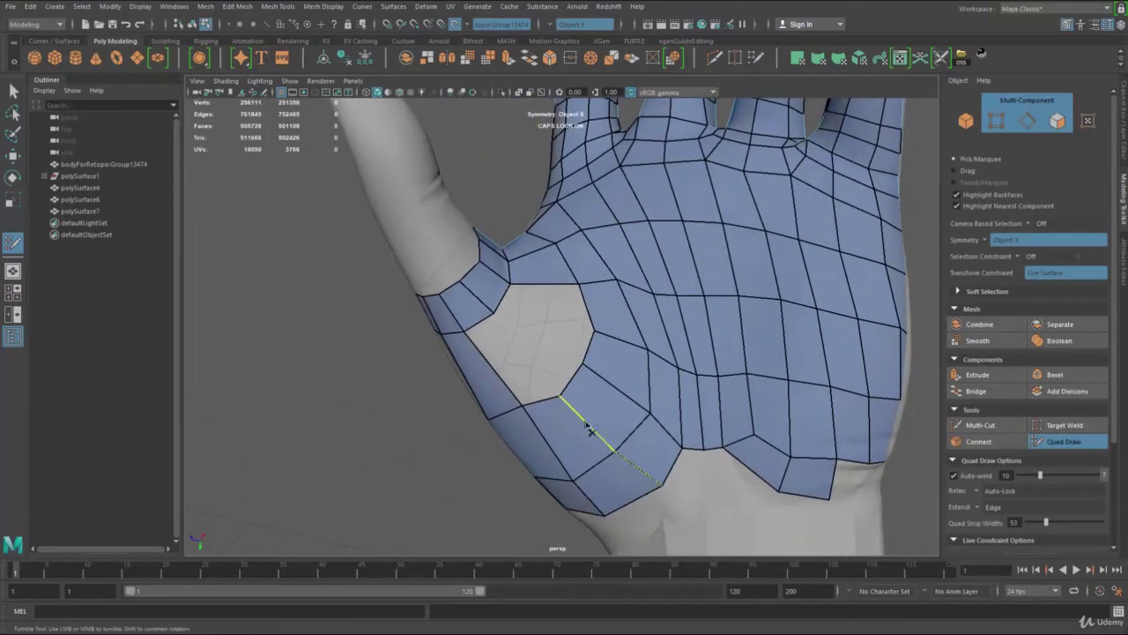
left_click(592, 429, "ctrl+shift")
left_click(641, 478, "ctrl+shift")
Try to shift the thumb-heel vertices and fill the palm-side gap with quads, then undo those changes.
left_click_drag(660, 430, 649, 440)
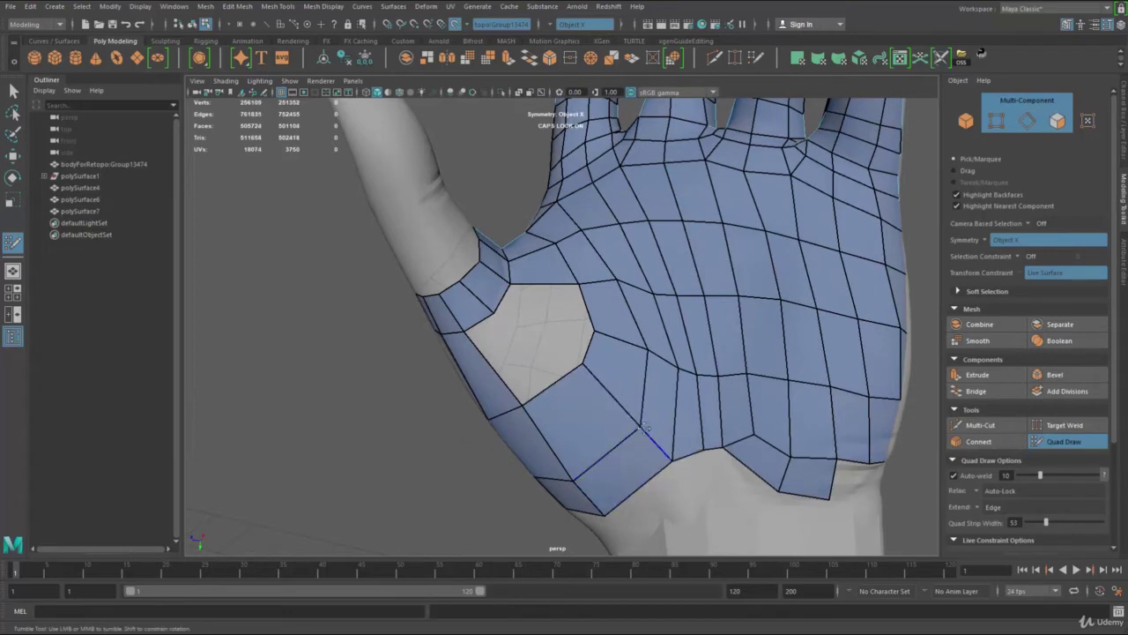
left_click_drag(609, 393, 598, 409)
left_click(520, 364, "shift")
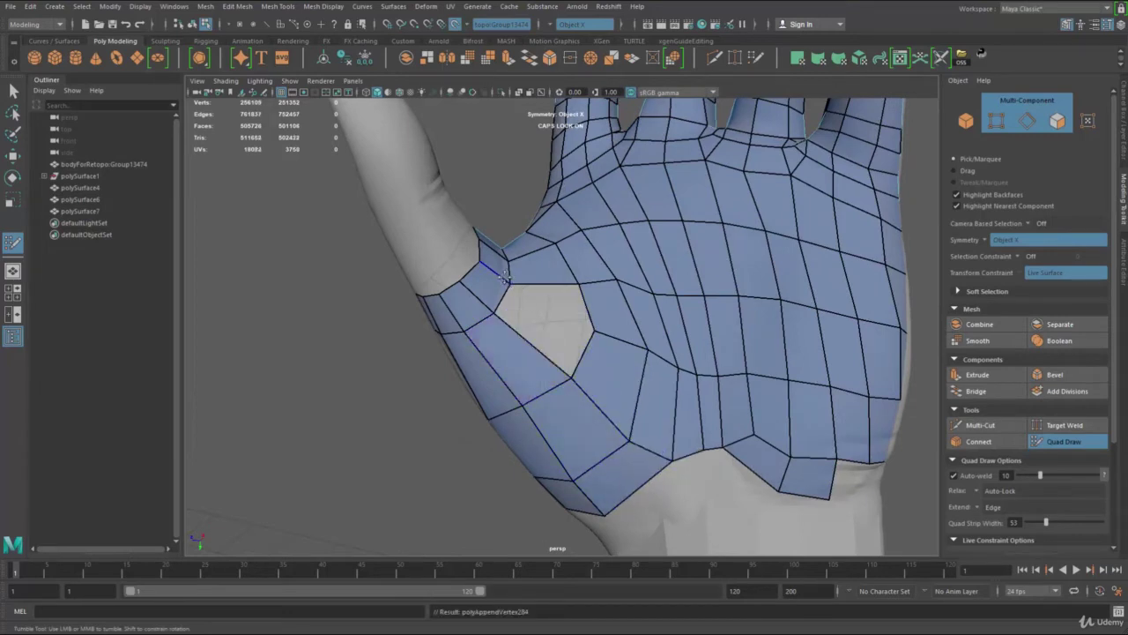
left_click_drag(503, 278, 506, 275)
left_click_drag(493, 313, 491, 319)
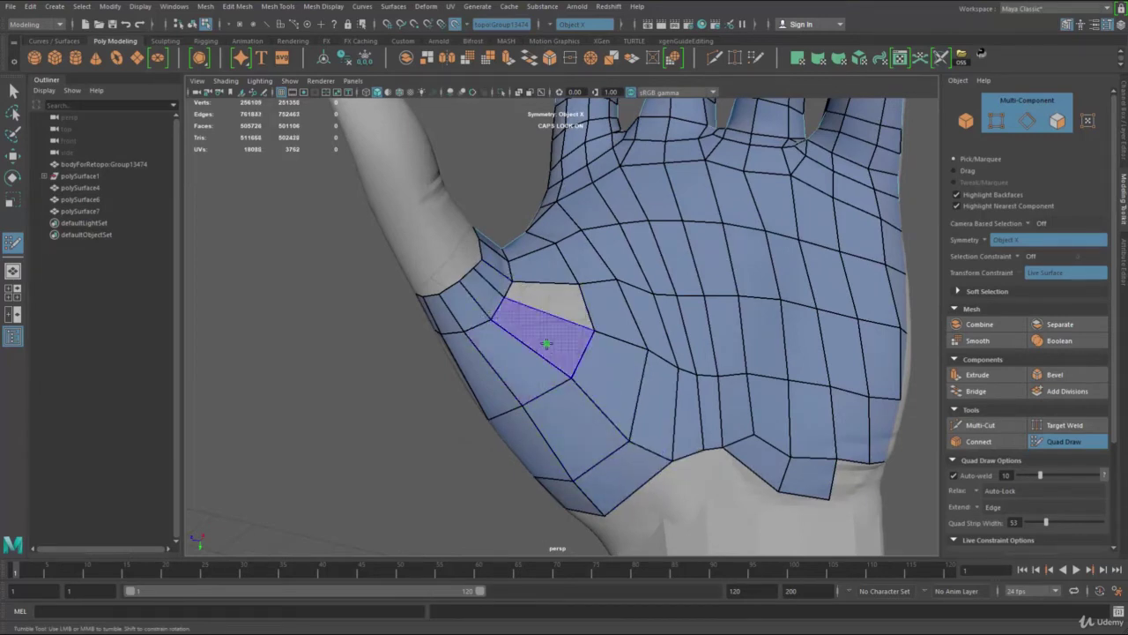
left_click(551, 347, "shift")
key("ctrl+z")
key("ctrl+z")
key("ctrl+z")
key("ctrl+z")
key("ctrl+z")
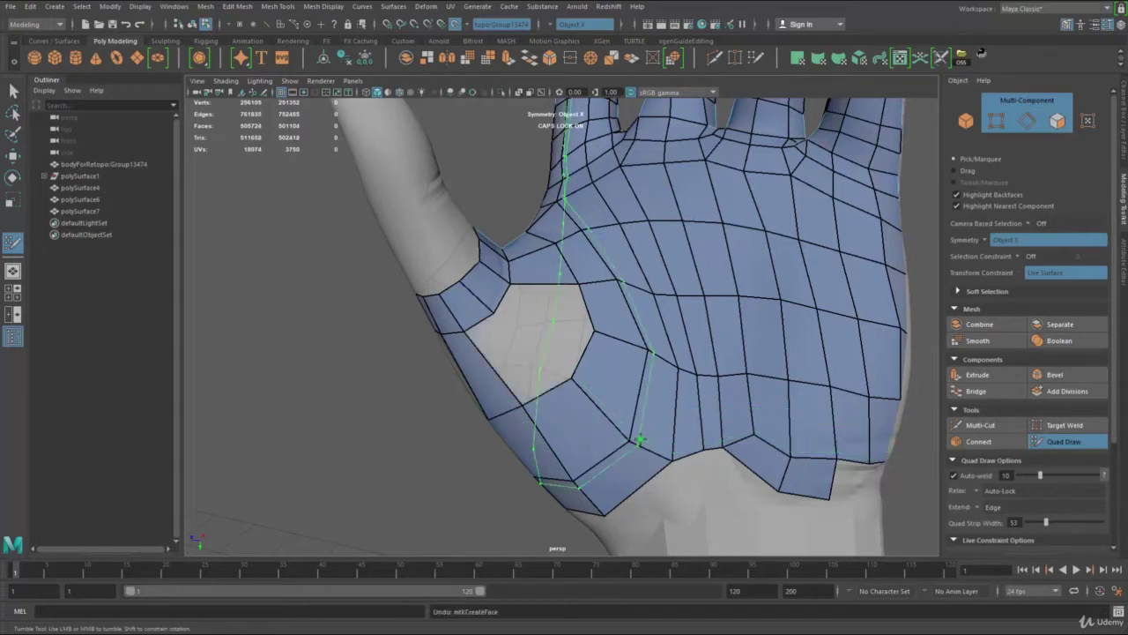
Fill and adjust the palm-side gap's upper part, leaving a four-sided opening below the thumb-base loop.
left_click(520, 357, "shift")
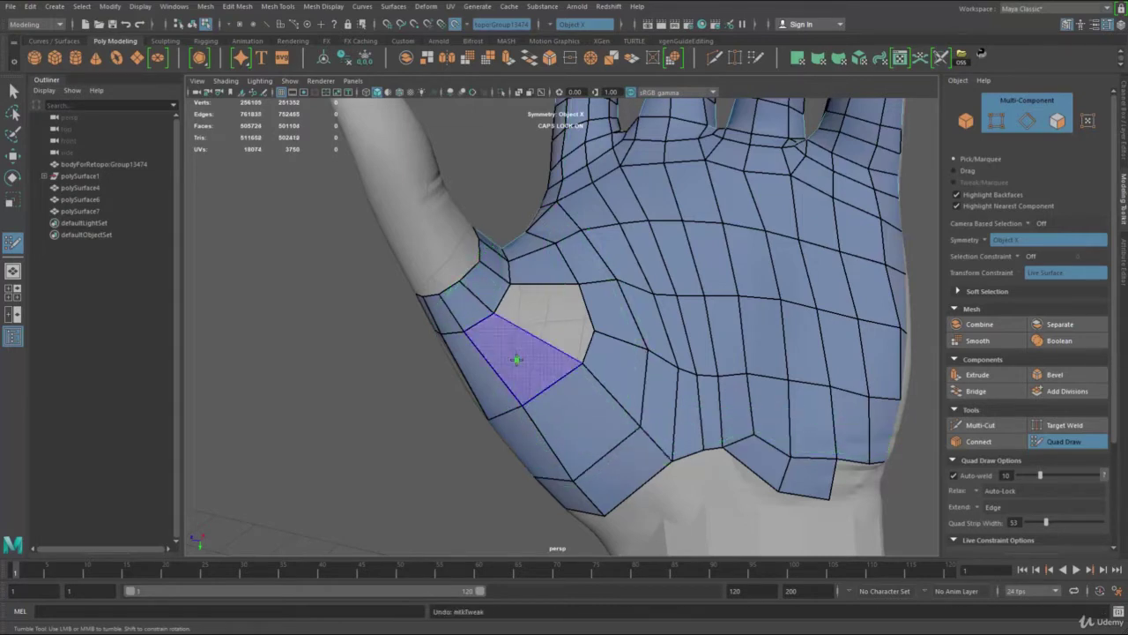
mouse_move(592, 334)
left_mouse_down()
mouse_move(583, 357)
mouse_move(586, 336)
left_mouse_up()
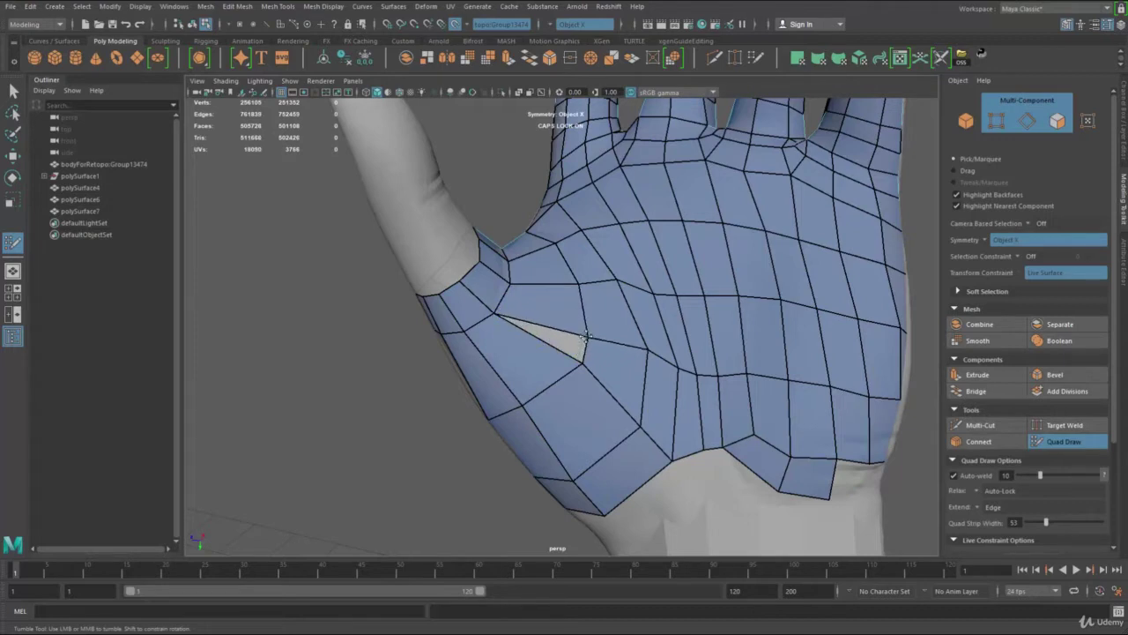
left_click(539, 364, "ctrl+shift")
left_click_drag(606, 433, 608, 426)
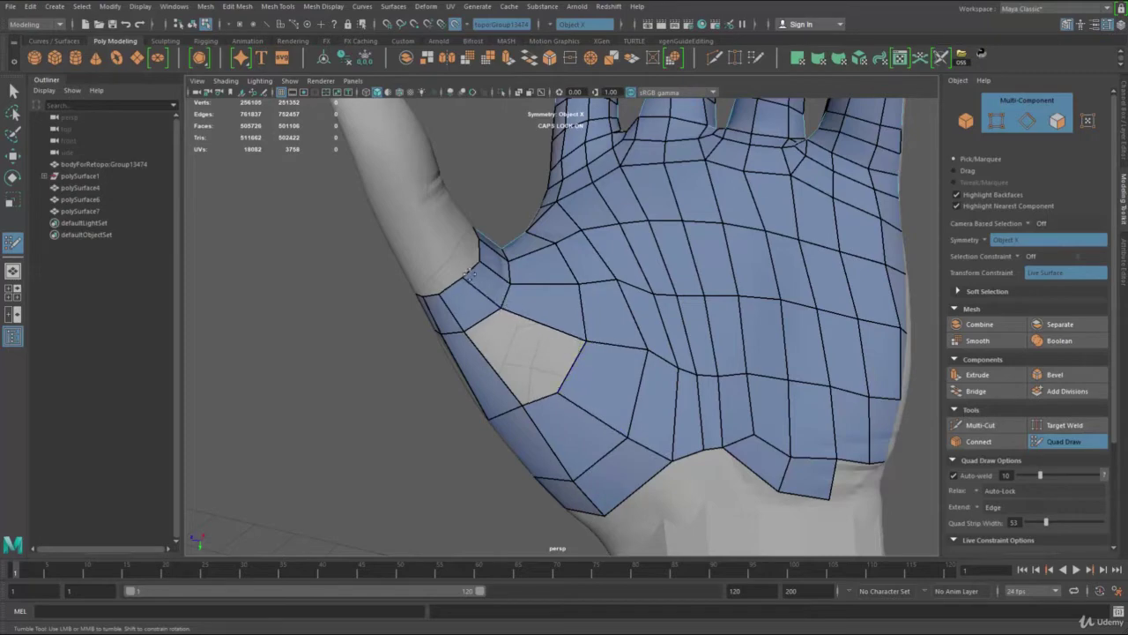
Fill the remaining palm-side opening below the thumb-base loop with quads and relax the thumb-heel topology.
left_click_drag(501, 388, 649, 372, "alt")
left_click_drag(667, 409, 518, 391, "alt")
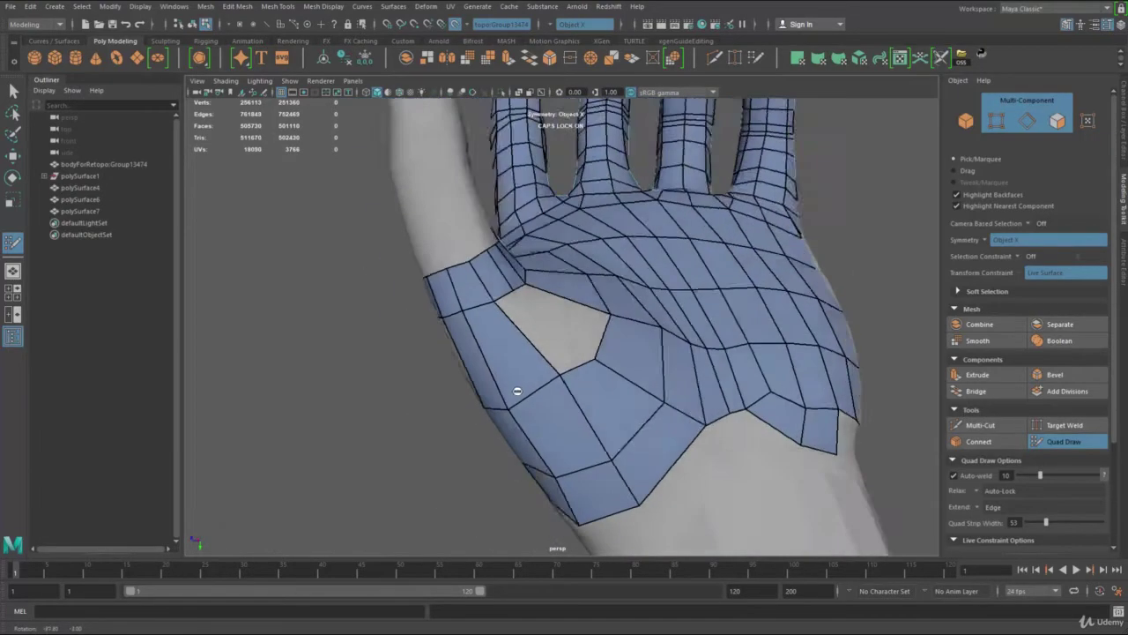
right_click_drag(517, 391, 540, 358, "alt")
left_click(526, 345, "shift")
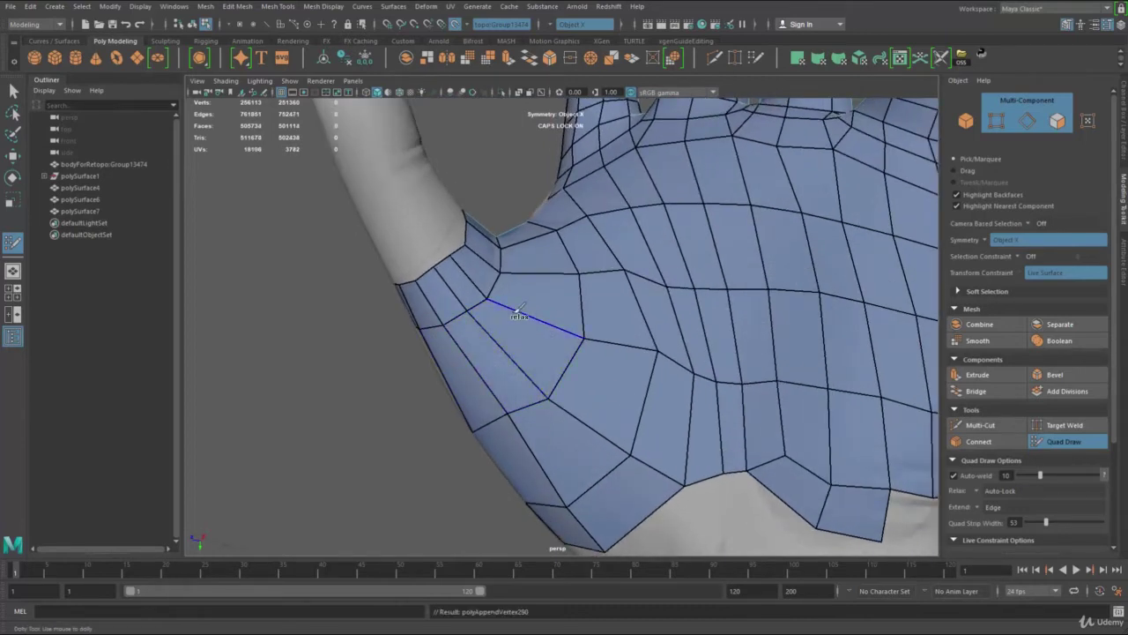
mouse_move(518, 310)
left_mouse_down("shift")
mouse_move(516, 352)
mouse_move(494, 330)
mouse_move(536, 448)
mouse_move(584, 465)
left_mouse_up("shift")
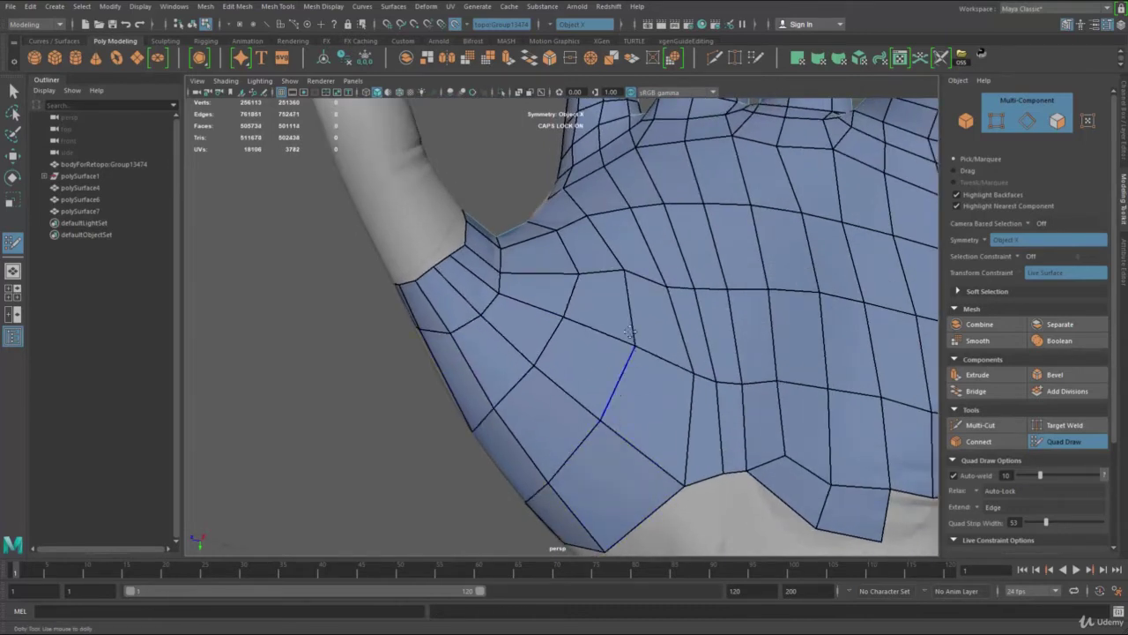
Fill the gap between the thumb-base loop and the back-of-hand mesh with quads.
left_click_drag(499, 324, 638, 305, "alt")
left_click_drag(561, 314, 574, 305, "alt")
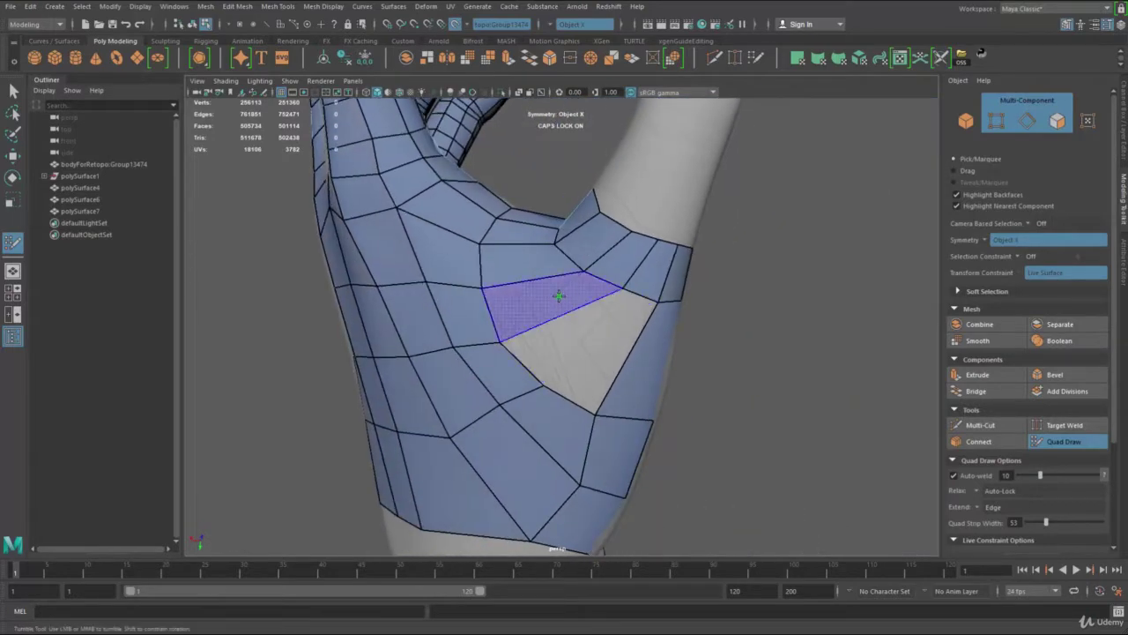
left_click(561, 297, "shift")
left_click_drag(603, 365, 518, 374, "alt")
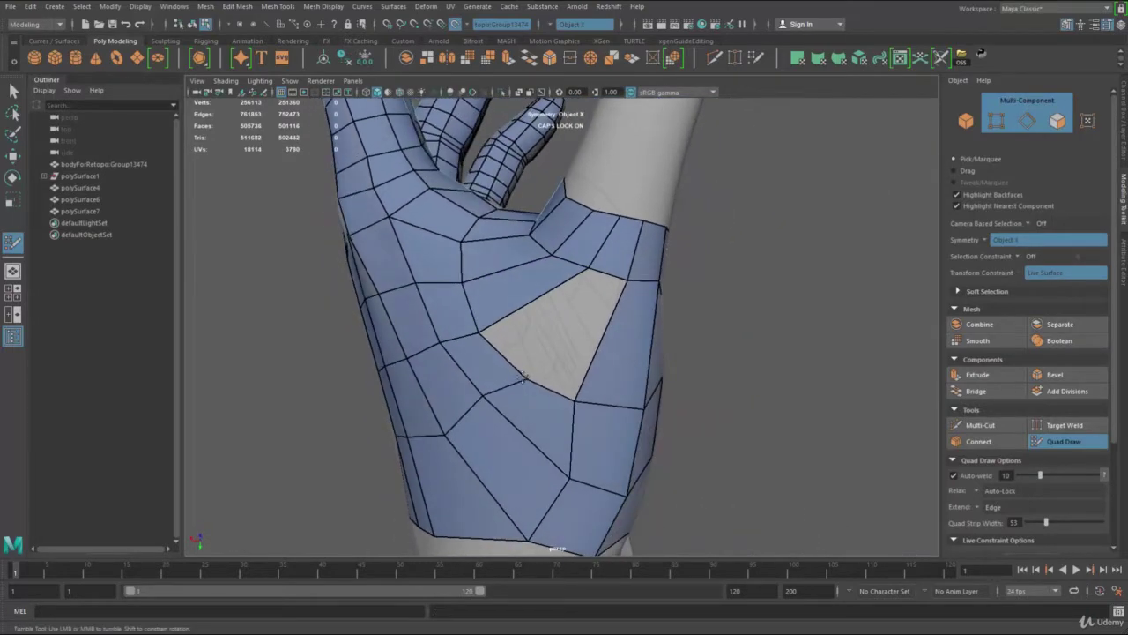
left_click_drag(508, 416, 556, 376, "alt")
left_click_drag(565, 465, 592, 449, "alt")
Try to clear the quads between the back of the hand and the thumb side at the wrist, then undo it.
left_click(544, 453, "ctrl+shift")
left_click(578, 487, "shift")
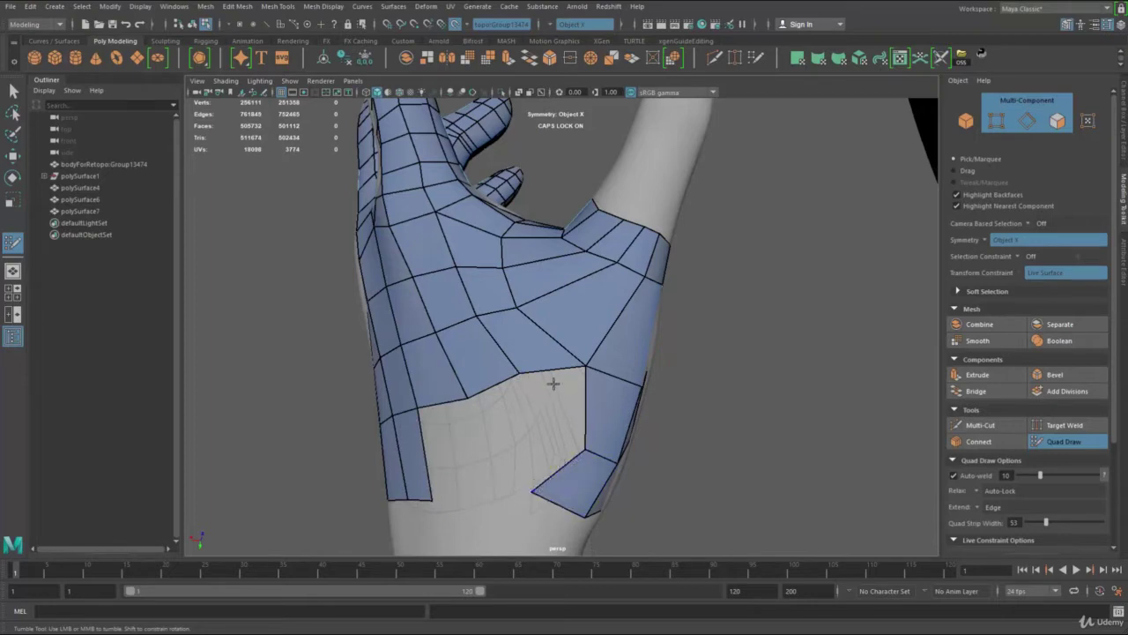
left_click_drag(585, 370, 578, 368)
key("ctrl+z")
key("ctrl+z")
key("ctrl+z")
key("ctrl+z")
key("ctrl+z")
key("ctrl+z")
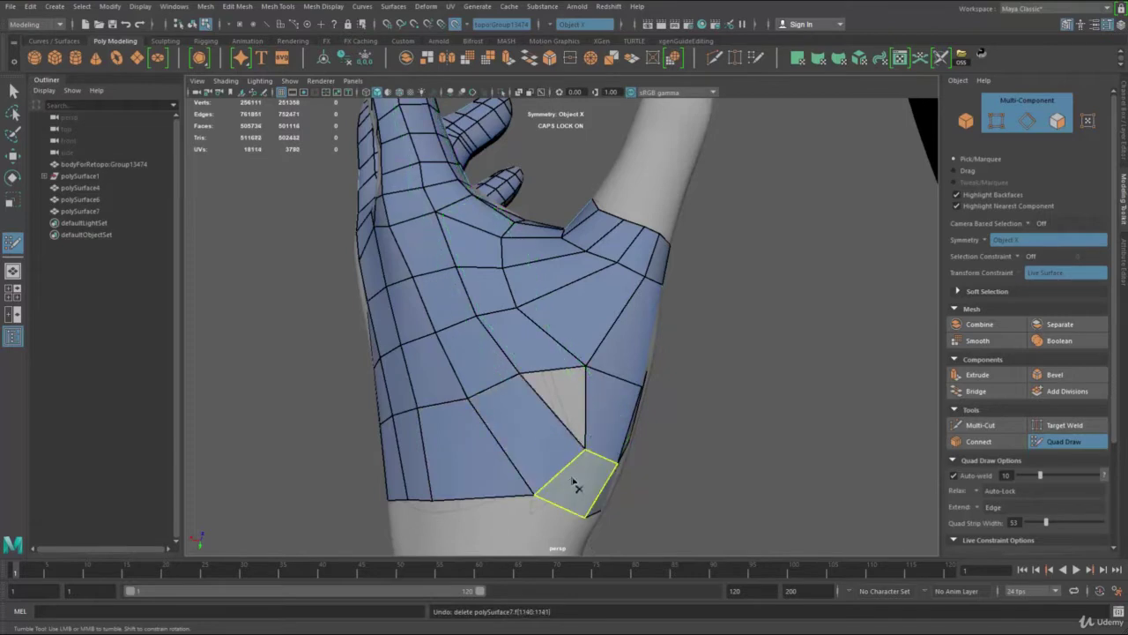
Delete the corner quad at the wrist below the thumb, move the neighbouring border vertex and refill the gap.
left_click(579, 501, "ctrl+shift")
left_click_drag(529, 486, 515, 483, "alt")
middle_click_drag(516, 483, 595, 416, "alt")
mouse_move(596, 416)
left_mouse_down("alt")
mouse_move(541, 343)
mouse_move(509, 324)
mouse_move(556, 377)
left_mouse_up("alt")
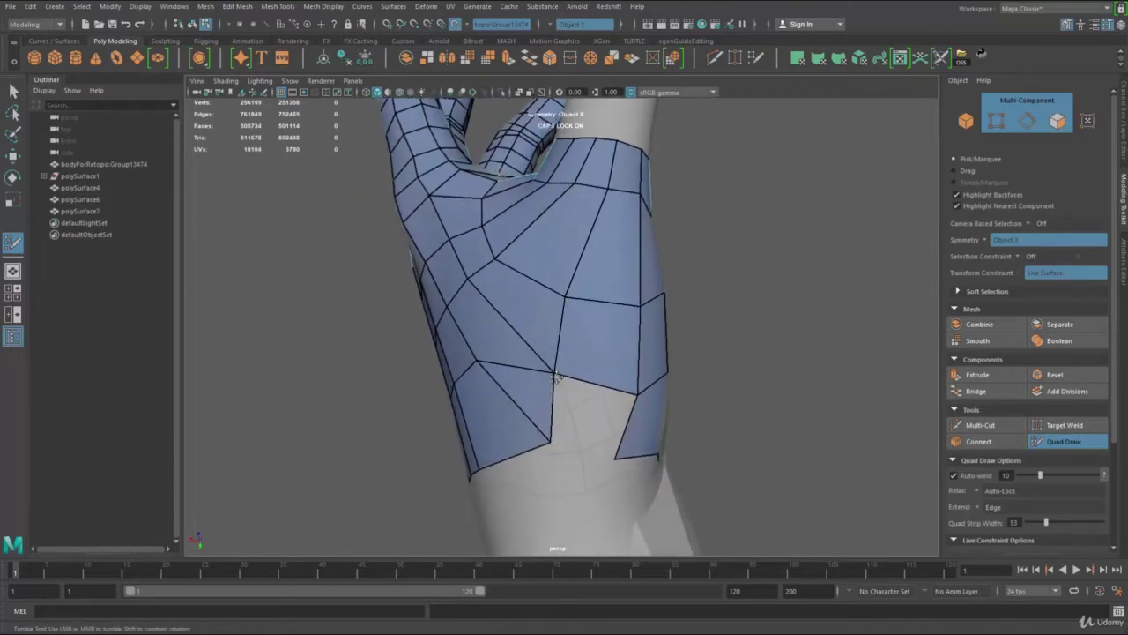
left_click_drag(546, 442, 531, 456)
left_click(577, 432, "shift")
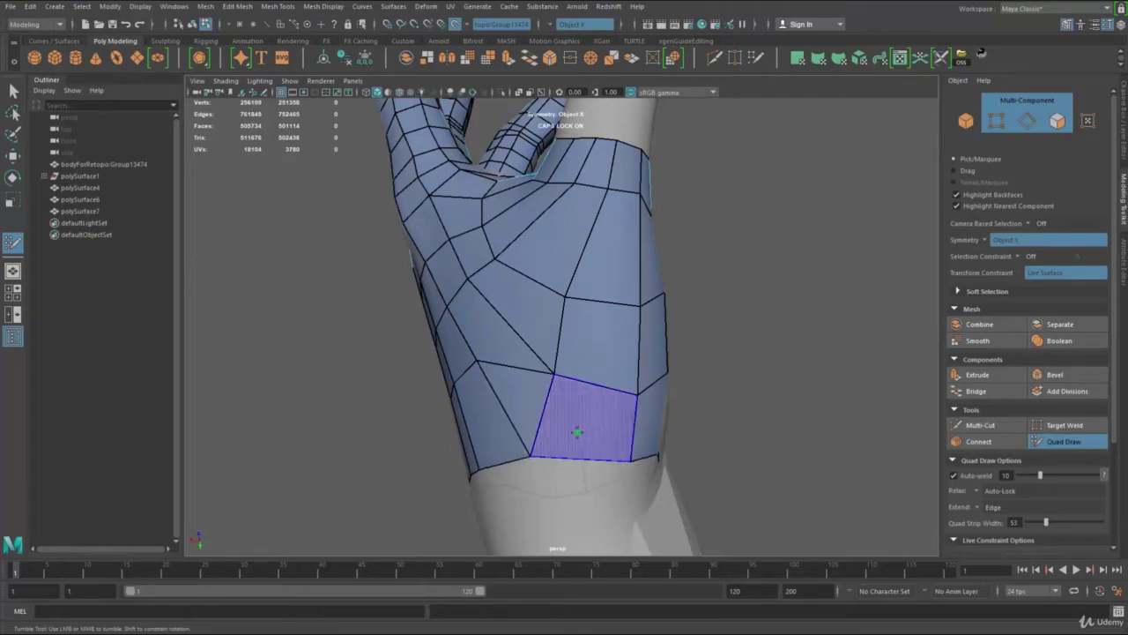
Remove the uneven quads at the wrist below the thumb and refill the area with quads around a new border point.
mouse_move(553, 374)
left_mouse_down()
mouse_move(539, 366)
mouse_move(628, 431)
mouse_move(562, 450)
mouse_move(558, 463)
left_mouse_up()
left_click(559, 418, "ctrl+shift")
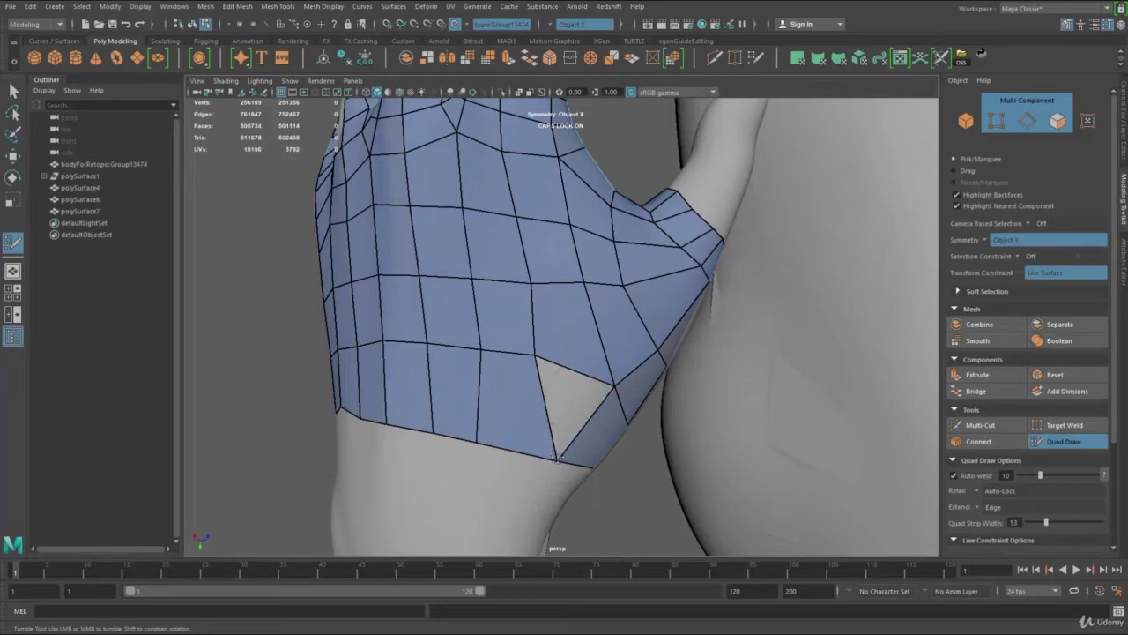
left_click(559, 466, "ctrl+shift")
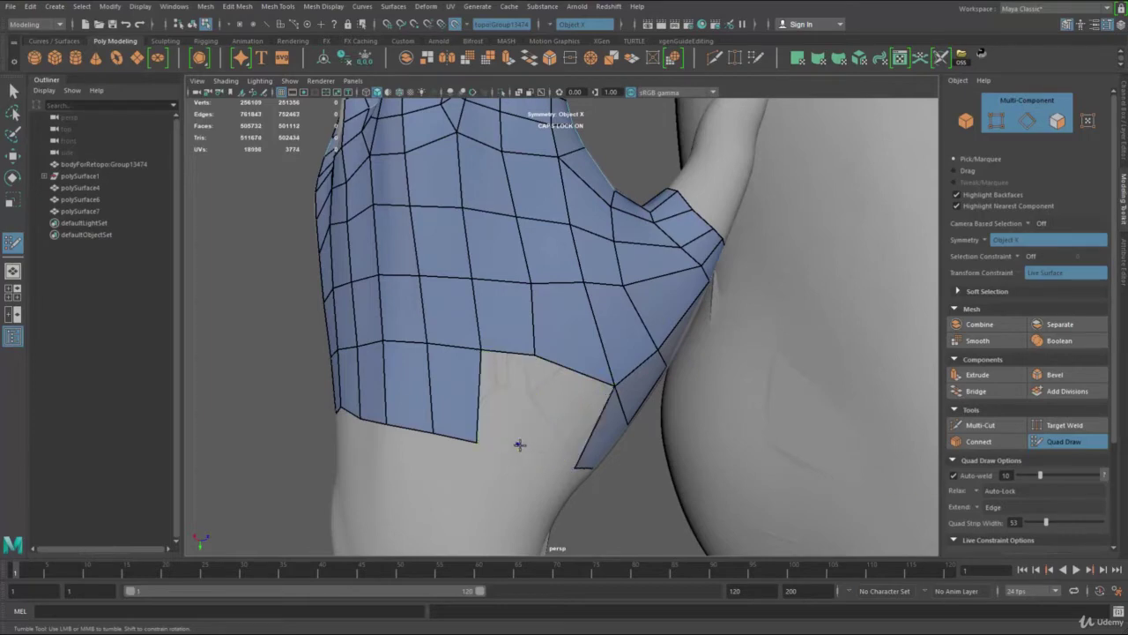
left_click(523, 447)
left_click(512, 412, "shift")
left_click(579, 439, "shift")
left_click_drag(579, 438, 527, 421, "alt")
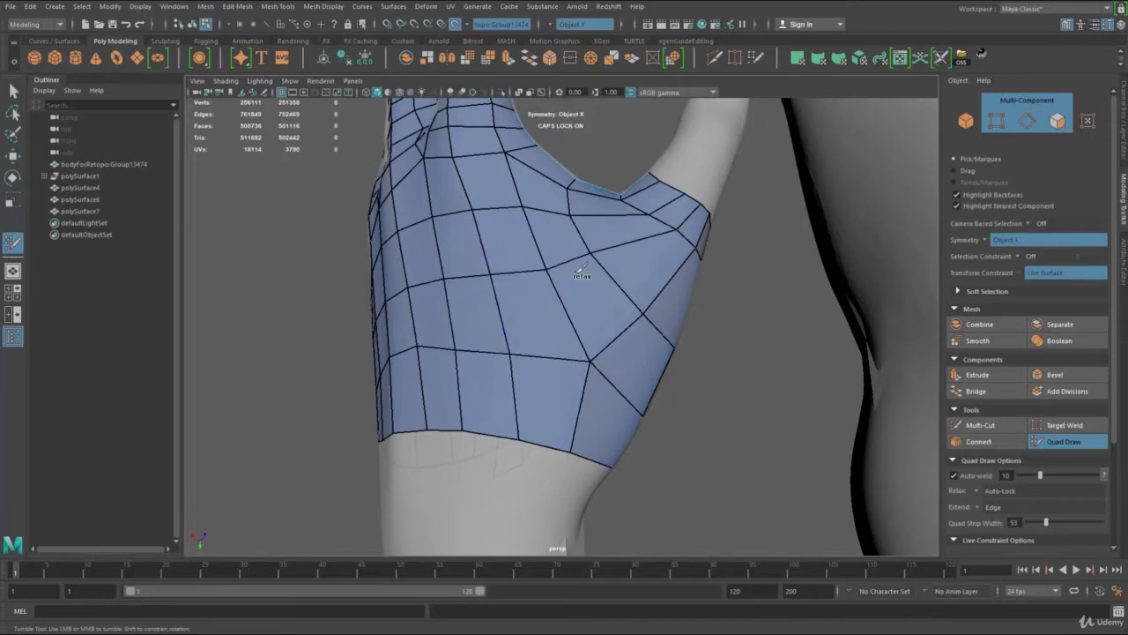
Isolate the hand's retopology mesh polySurface7 and inspect the edges around the thumb-base opening.
left_click_drag(648, 252, 598, 291, "alt")
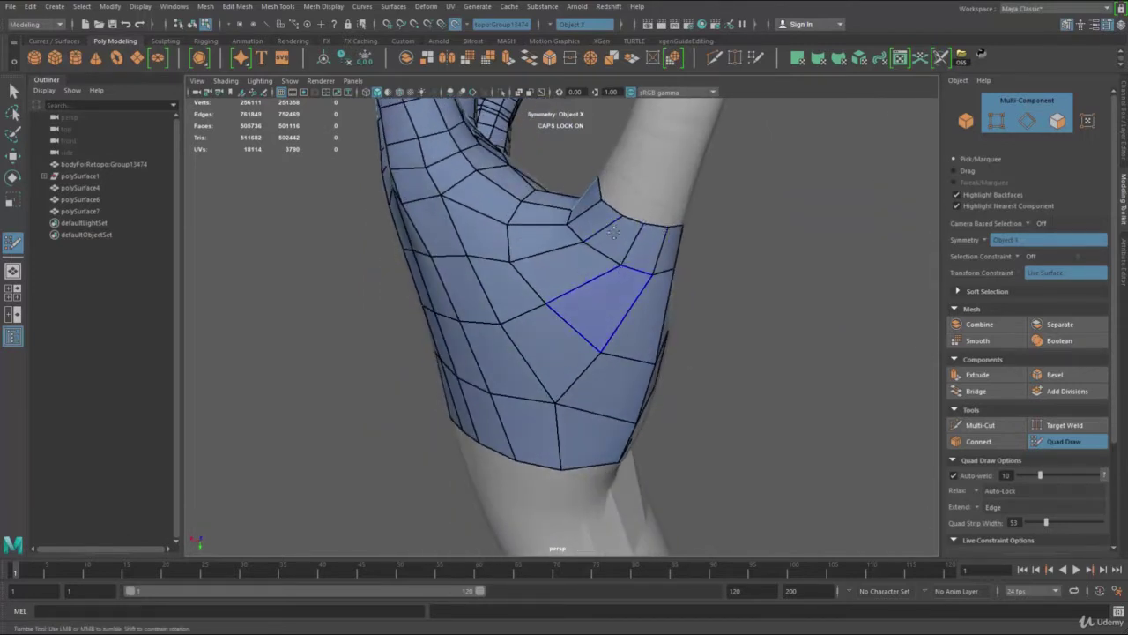
left_click_drag(614, 232, 516, 298, "alt")
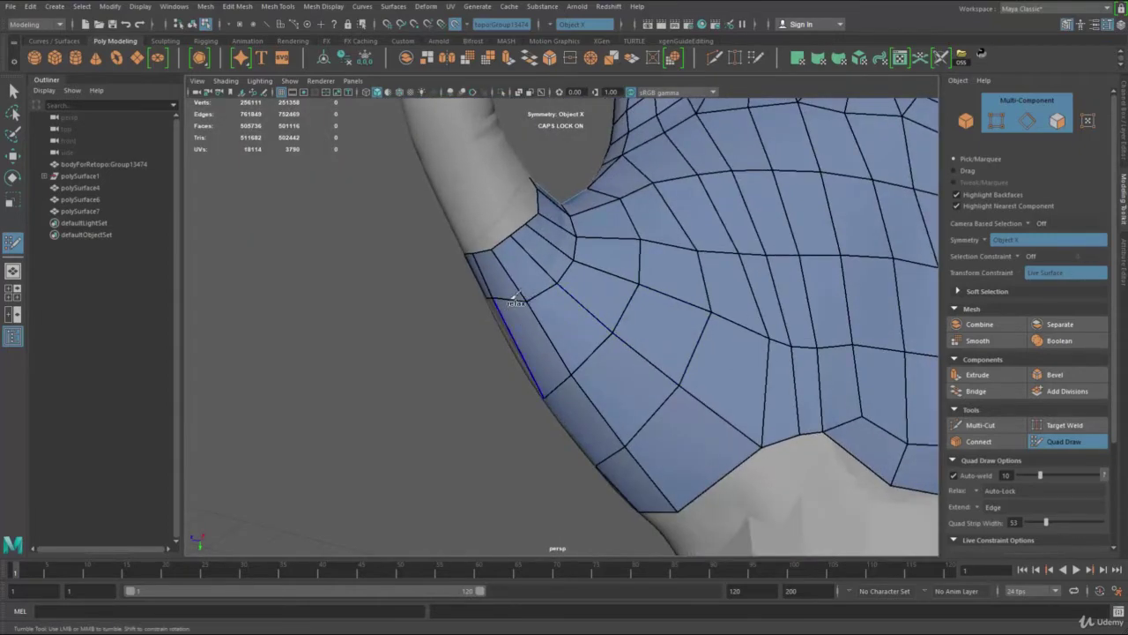
key("q")
key("F8")
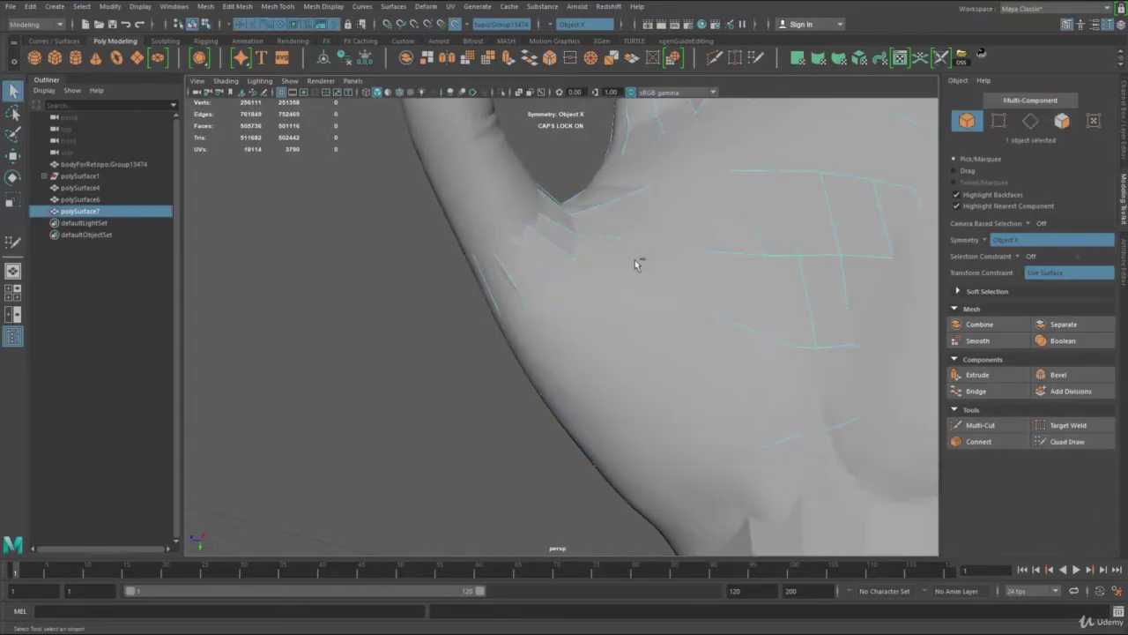
key("ctrl+1")
left_click_drag(634, 262, 573, 284, "alt")
key("F10")
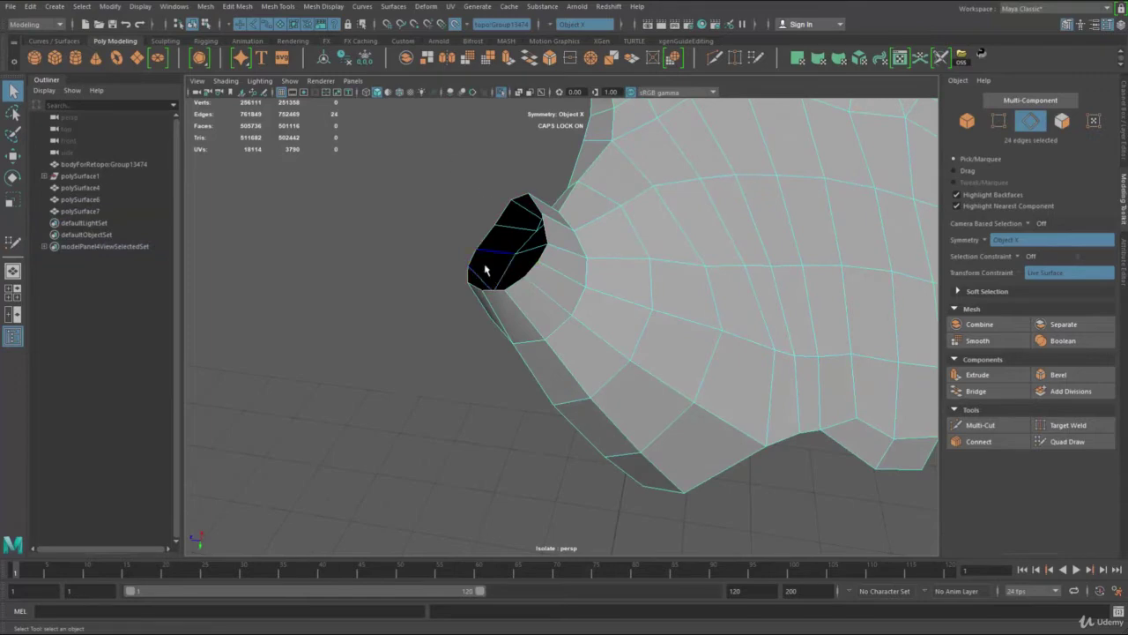
Return polySurface7 to object mode, exit the isolated view and reactivate Quad Draw.
right_click_drag(637, 245, 648, 221)
key("ctrl+1")
left_click_drag(708, 262, 754, 356, "alt")
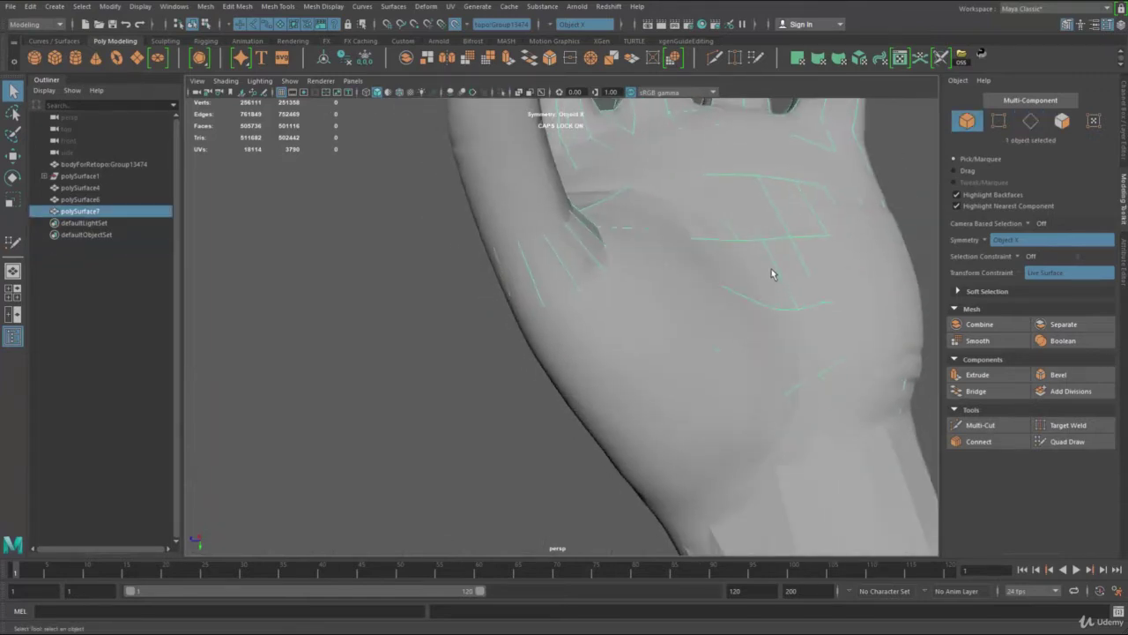
right_click(770, 261, "shift")
left_click(765, 537)
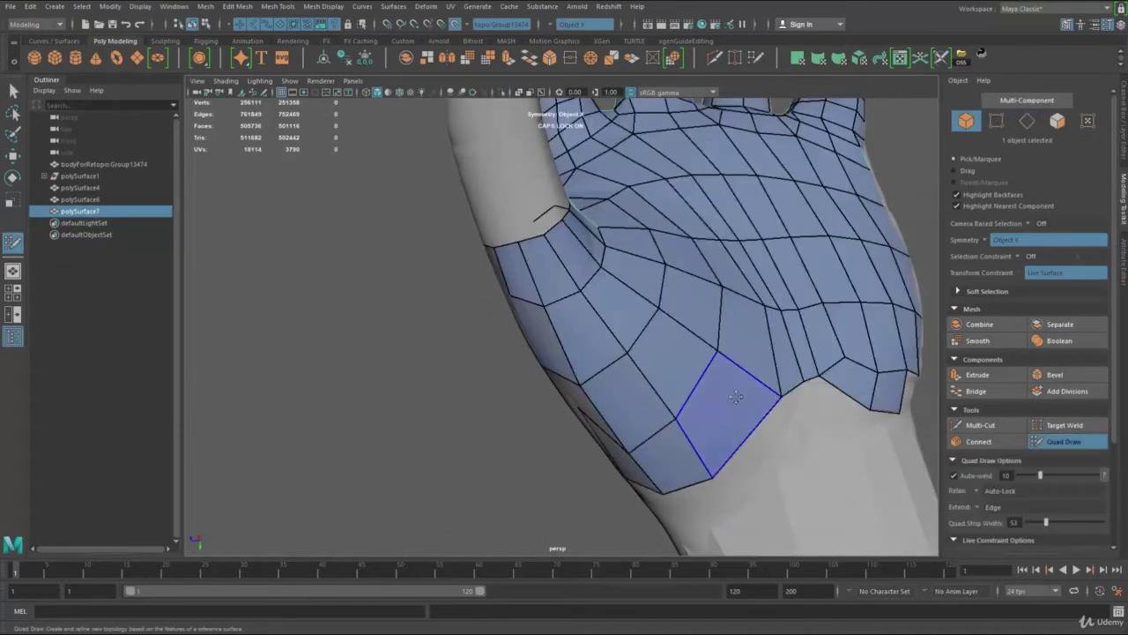
Extend the hand's wrist border with a row of new quads from the little-finger side across the back.
left_click_drag(736, 397, 754, 382, "alt")
middle_click_drag(754, 382, 698, 344, "alt")
mouse_move(666, 197)
left_mouse_down("alt")
mouse_move(605, 305)
mouse_move(481, 339)
mouse_move(582, 344)
left_mouse_up("alt")
left_click(677, 387)
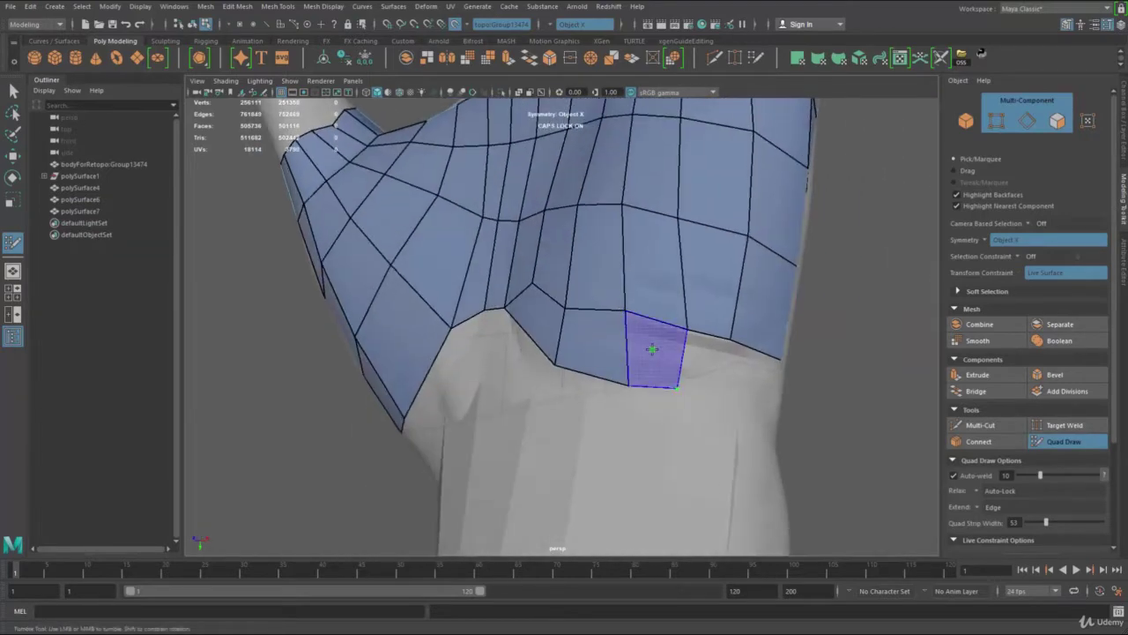
left_click(721, 394)
left_click(730, 384, "shift")
left_click_drag(729, 384, 523, 359, "alt")
left_click(496, 400)
left_click(477, 372, "shift")
middle_click_drag(535, 341, 527, 390)
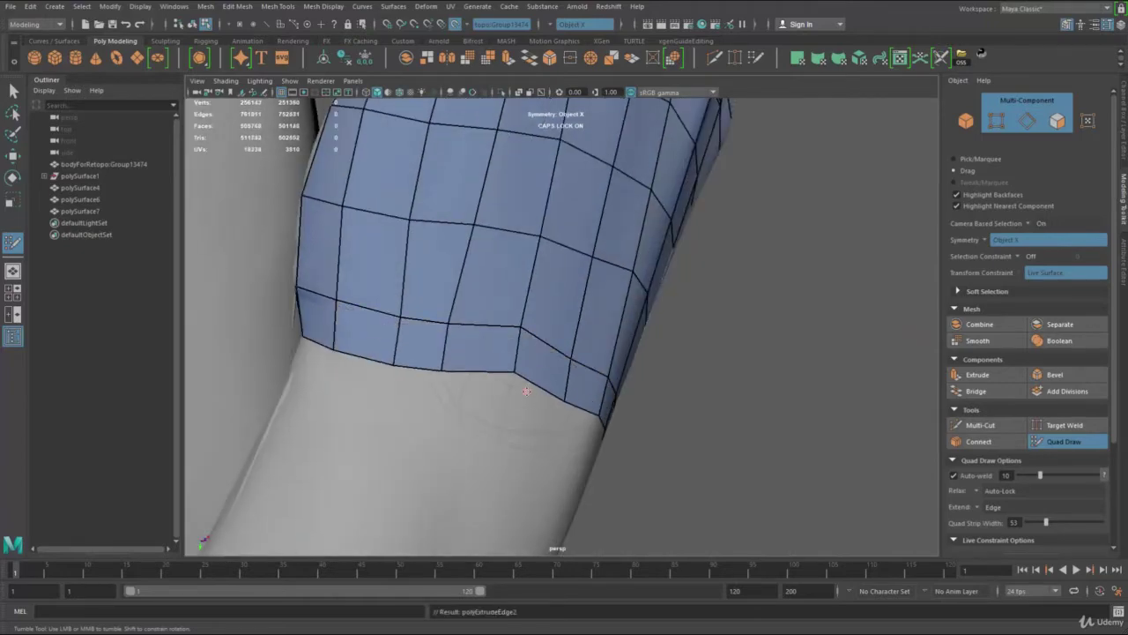
Reposition and weld the new row's vertices around the wrist border, and relax the quads at the thumb base.
mouse_move(426, 417)
left_mouse_down("alt")
mouse_move(612, 426)
mouse_move(587, 389)
mouse_move(598, 320)
mouse_move(594, 339)
mouse_move(557, 322)
mouse_move(597, 320)
left_mouse_up("alt")
left_click_drag(632, 311, 636, 330)
mouse_move(596, 321)
left_mouse_down()
mouse_move(591, 340)
mouse_move(552, 314)
left_mouse_up()
left_click_drag(543, 403, 535, 351, "alt")
mouse_move(467, 363)
left_mouse_down()
mouse_move(509, 317)
mouse_move(559, 355)
left_mouse_up()
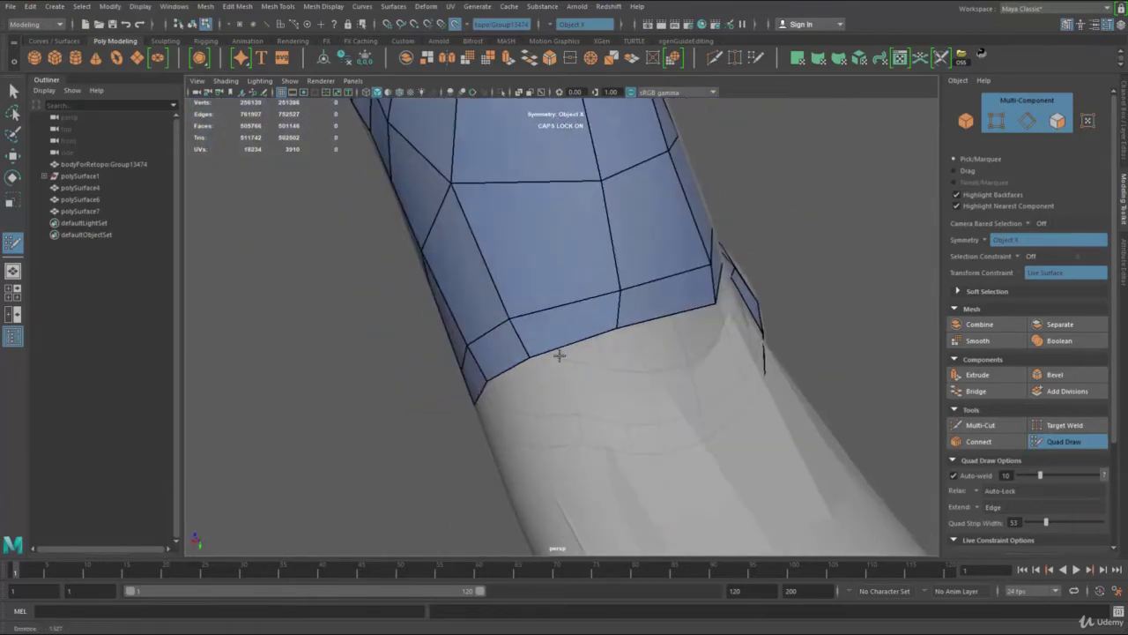
mouse_move(616, 322)
left_mouse_down()
mouse_move(646, 315)
mouse_move(607, 296)
mouse_move(575, 305)
left_mouse_up()
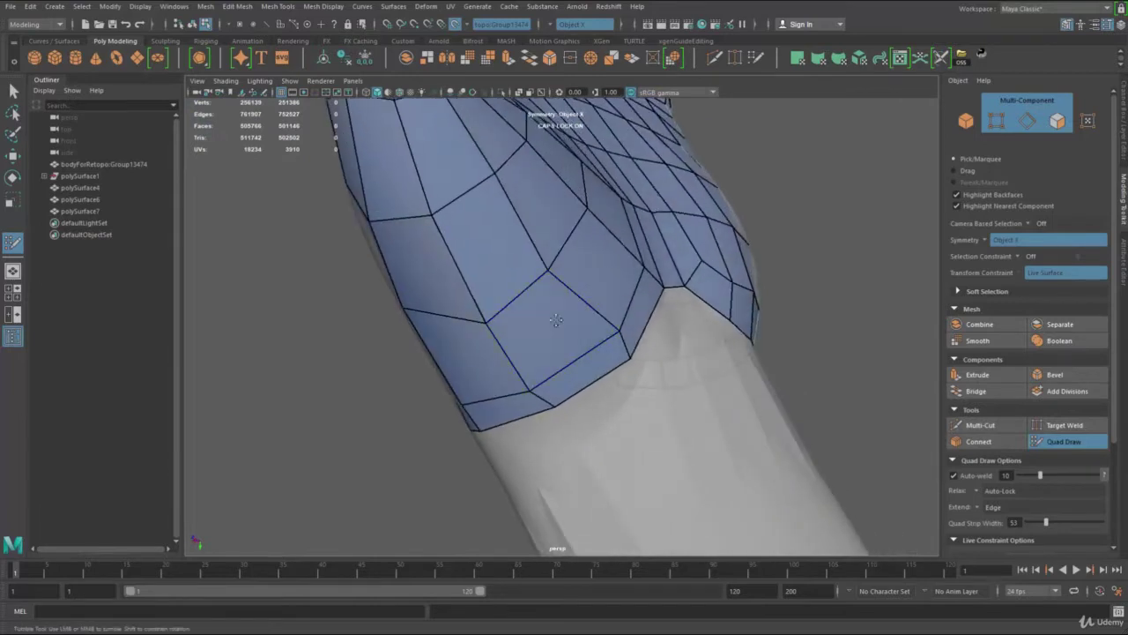
mouse_move(536, 272)
left_mouse_down("shift")
mouse_move(595, 304)
mouse_move(580, 314)
mouse_move(622, 345)
mouse_move(659, 351)
left_mouse_up("shift")
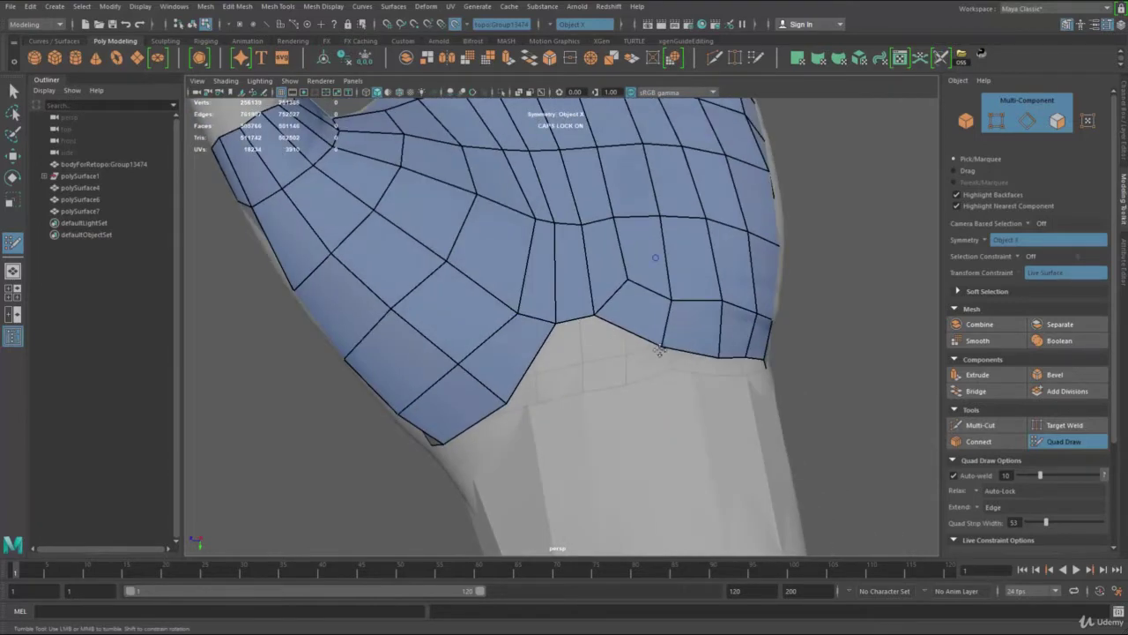
Examine the hand's edge flow and wrist border from the palm, back and thumb sides.
left_click_drag(746, 363, 681, 354, "alt")
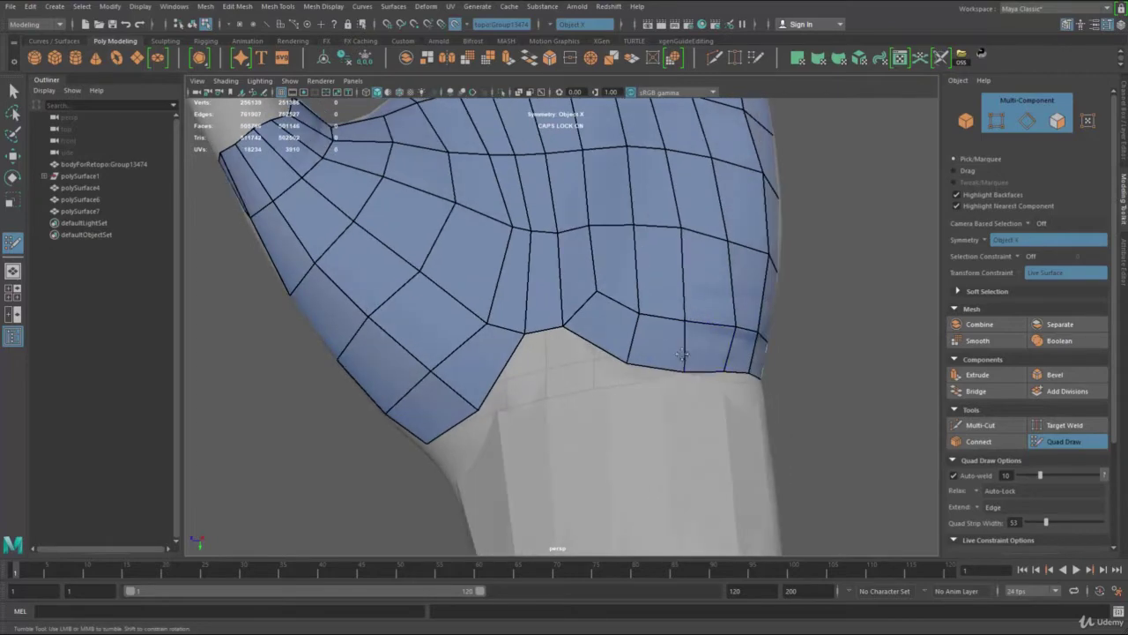
right_click_drag(638, 333, 572, 382, "alt")
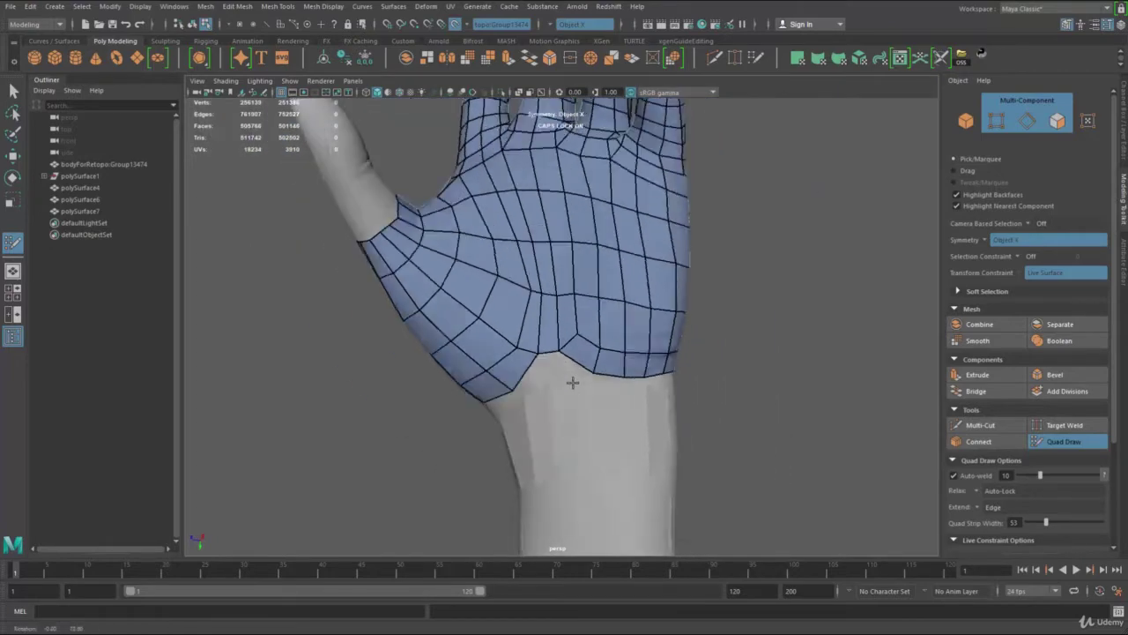
left_click_drag(572, 382, 577, 304, "alt")
right_click_drag(577, 304, 551, 294, "alt")
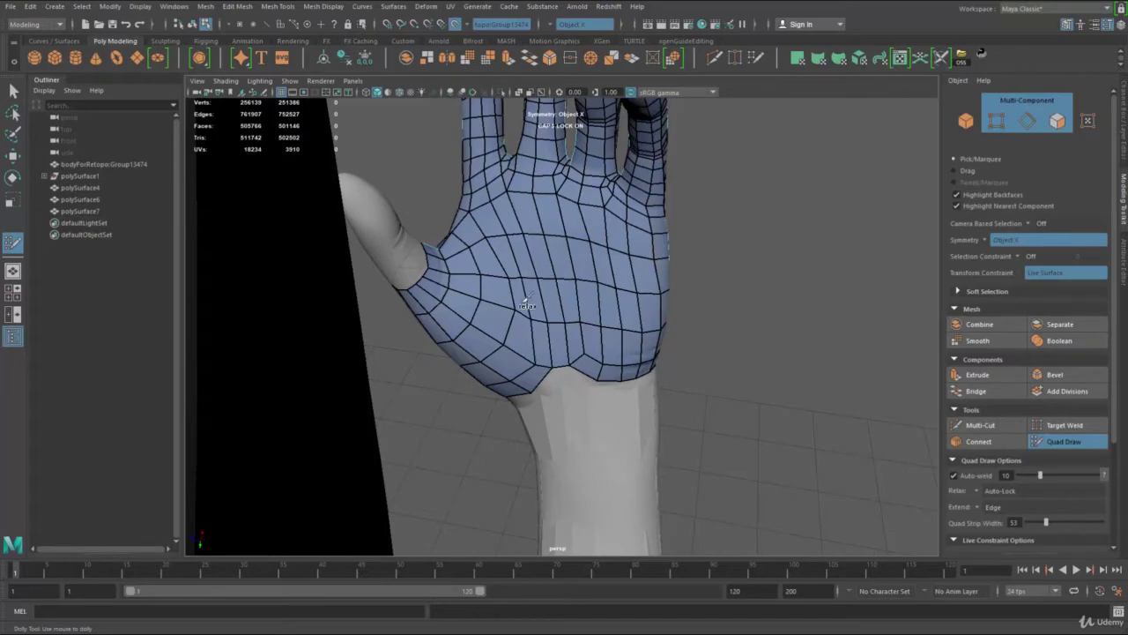
right_click_drag(626, 325, 610, 329, "alt")
left_click_drag(634, 333, 533, 346, "alt")
left_click_drag(610, 360, 574, 365, "alt")
right_click_drag(472, 350, 489, 352, "alt")
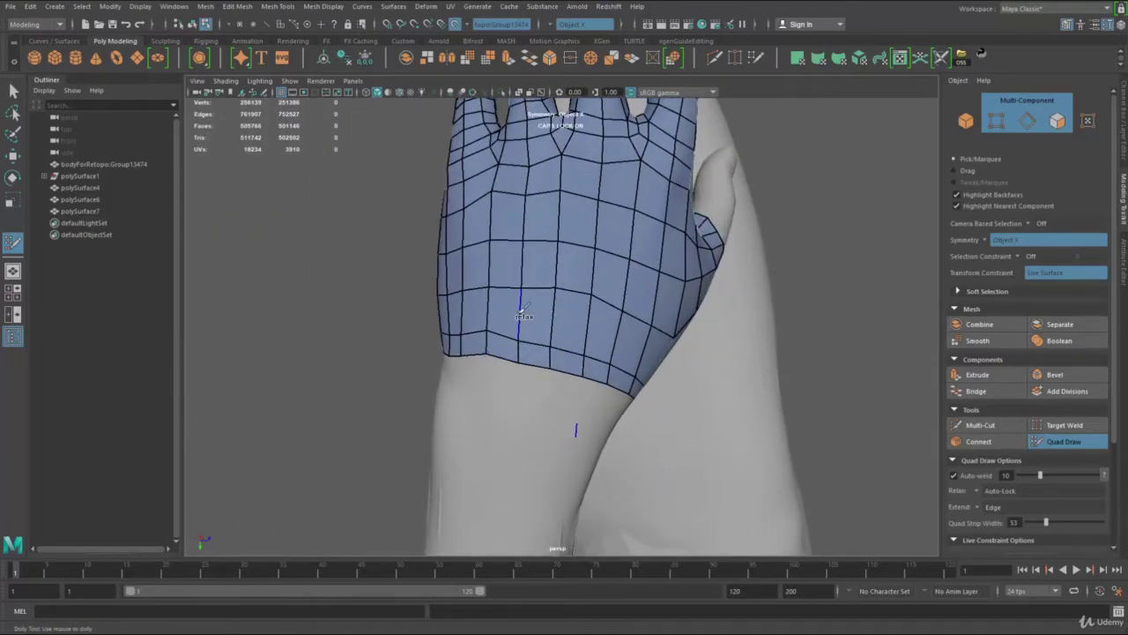
left_click_drag(633, 389, 581, 328, "alt")
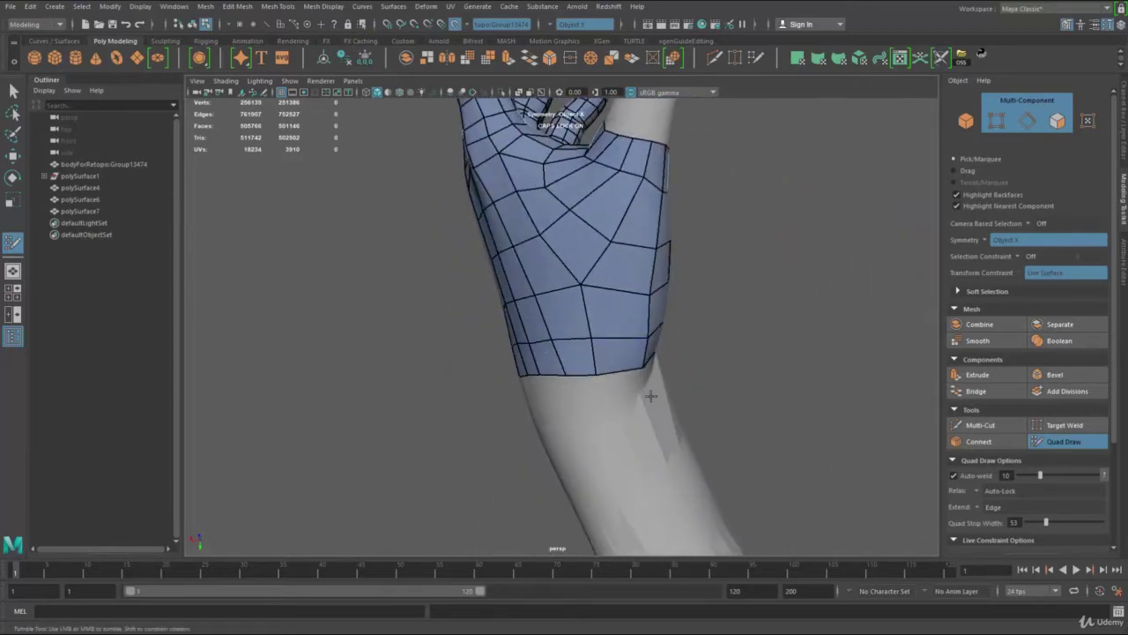
mouse_move(651, 396)
left_mouse_down("alt")
mouse_move(537, 371)
mouse_move(348, 372)
mouse_move(520, 355)
left_mouse_up("alt")
Isolate hand mesh polySurface7 and select its wrist border edges to count them.
key("q")
right_click_drag(569, 324, 619, 284)
key("ctrl+1")
left_click_drag(582, 337, 559, 306, "alt")
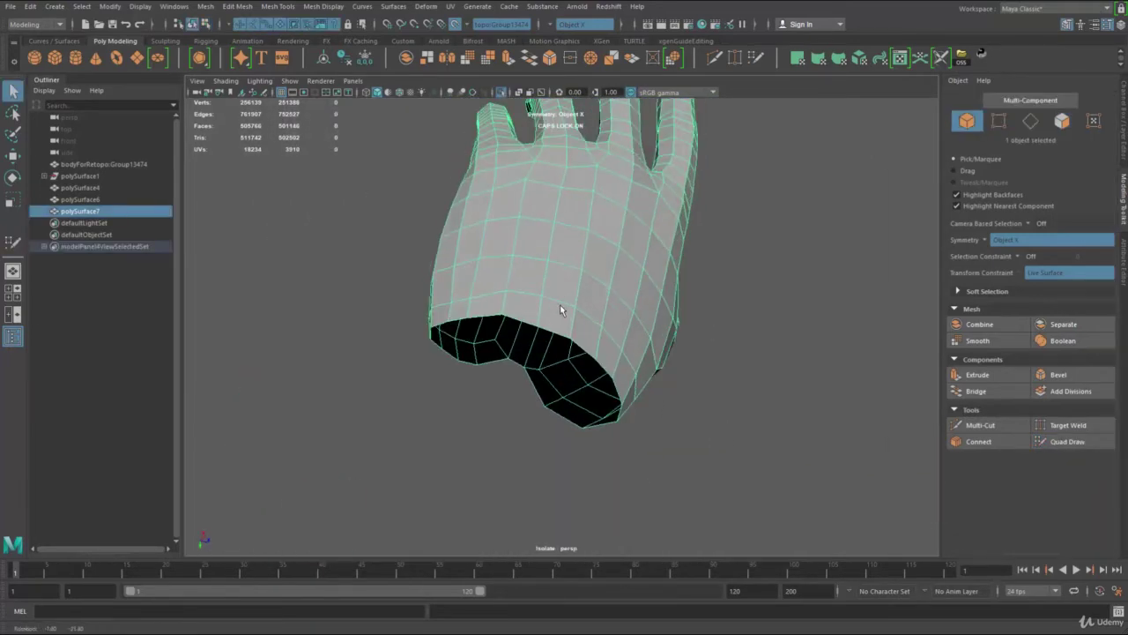
right_click_drag(538, 300, 537, 242)
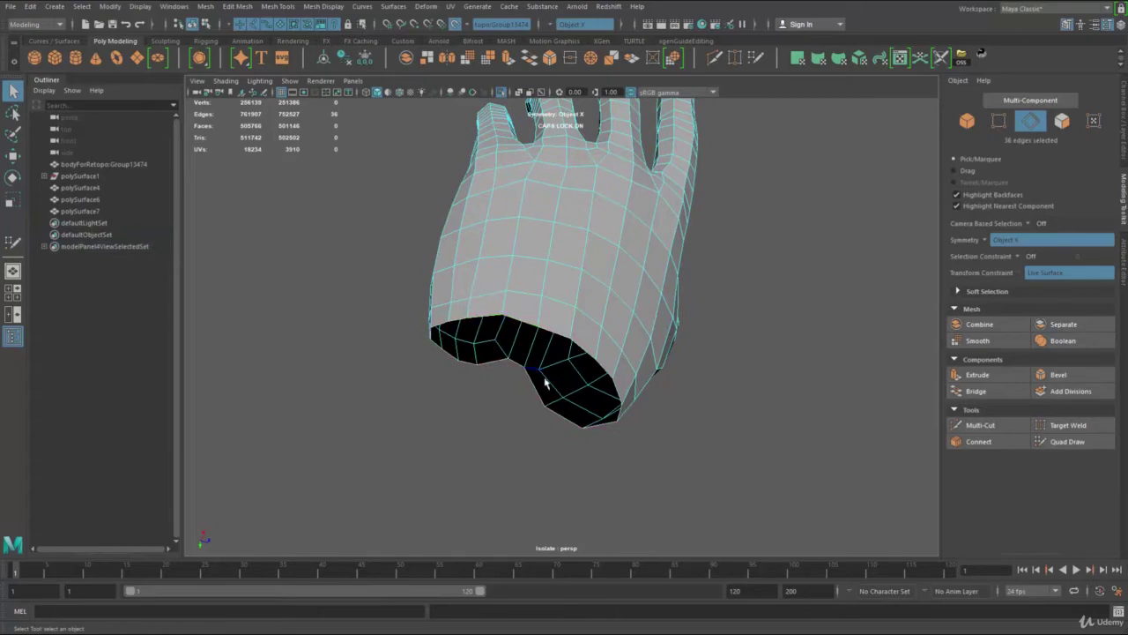
left_click_drag(545, 382, 520, 370, "alt")
Replace the hand's isolated view with the forearm mesh polySurface6 and select its wrist border edges to count them.
key("ctrl+1")
middle_click_drag(520, 370, 615, 360, "alt")
right_click_drag(641, 390, 688, 351)
left_click(568, 397)
left_click(458, 405, "shift")
left_click_drag(617, 388, 601, 356, "alt")
key("ctrl+1")
left_click(623, 374)
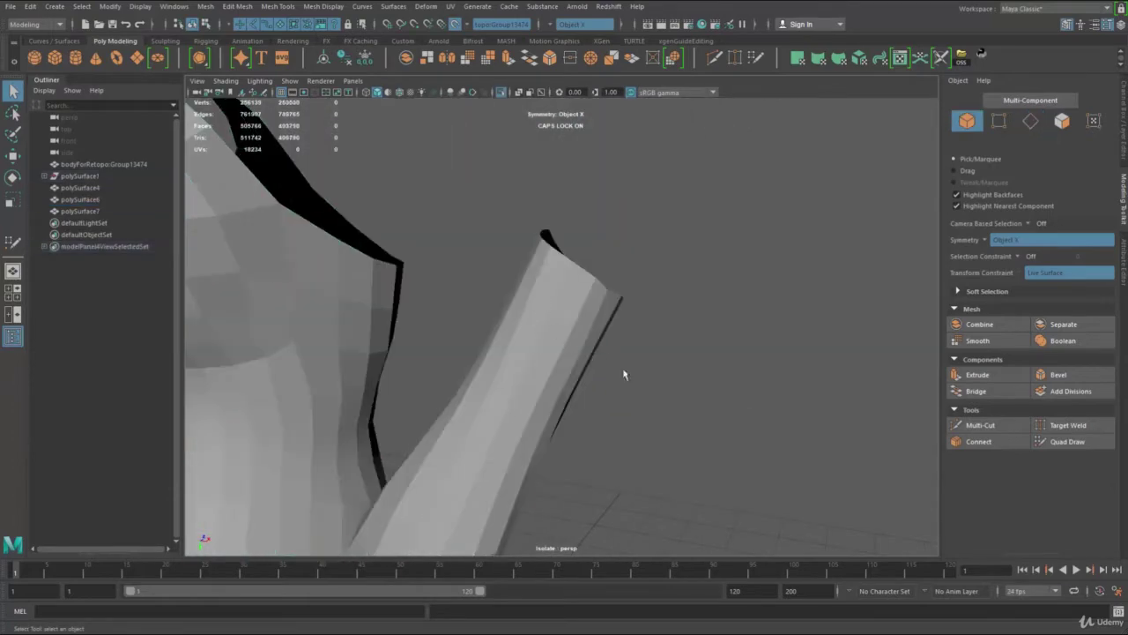
left_click(577, 319)
right_click_drag(580, 263, 579, 208)
left_click(587, 274)
left_click_drag(634, 370, 606, 339, "alt")
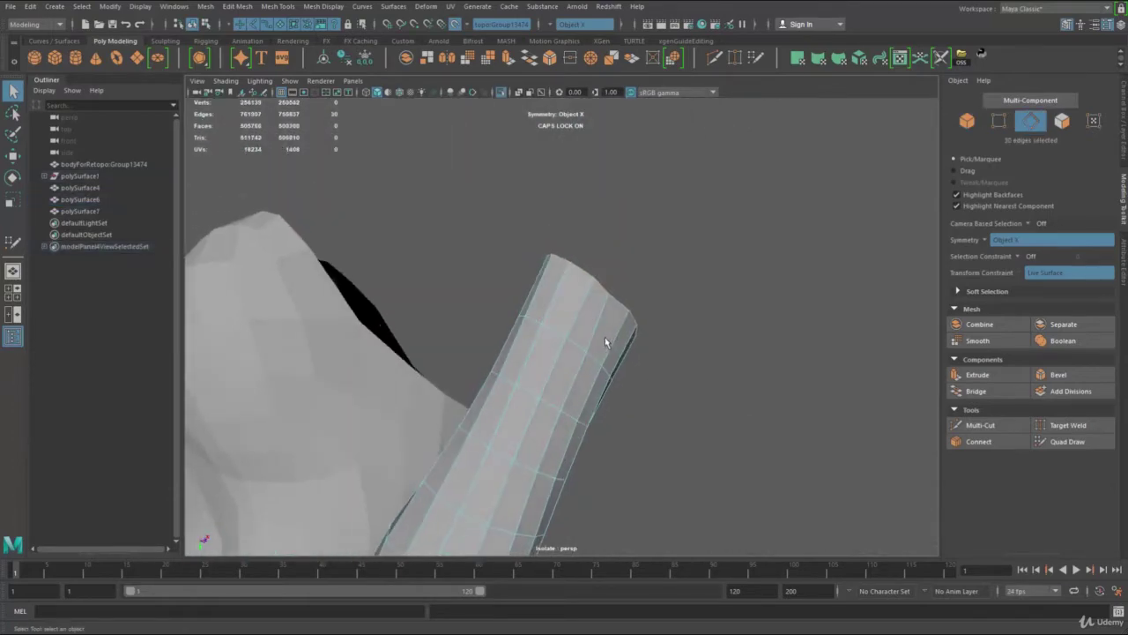
Return polySurface6 to object mode, exit the isolated view and turn symmetry off.
right_click_drag(605, 337, 693, 220)
key("ctrl+1")
left_click_drag(644, 377, 706, 264, "alt")
right_click_drag(705, 264, 683, 325, "alt")
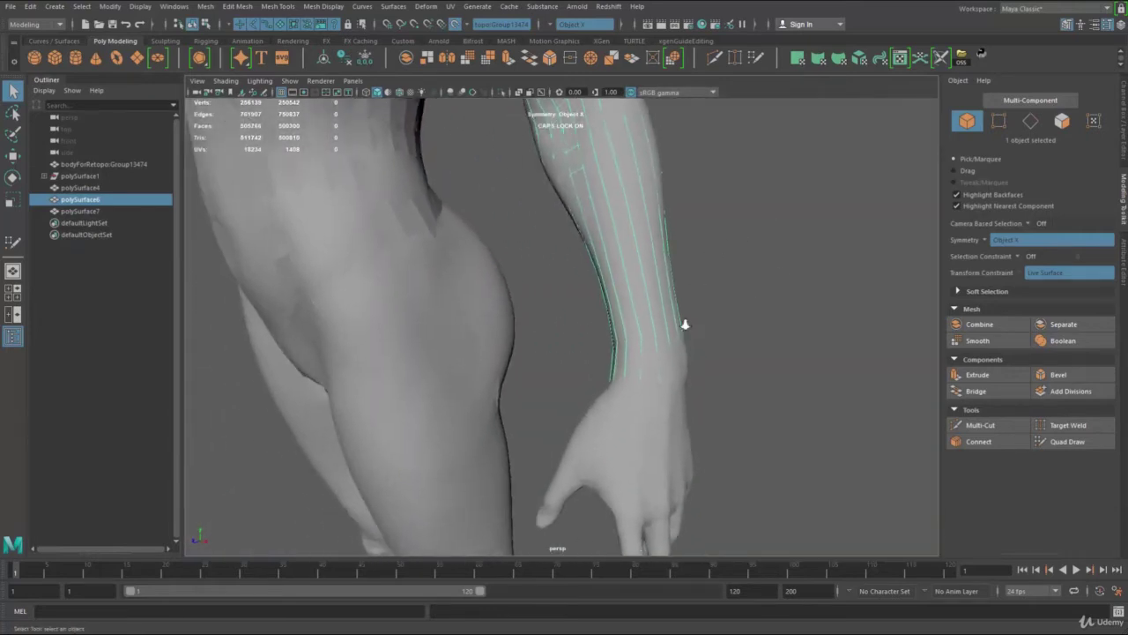
left_click_drag(682, 325, 624, 323, "alt")
right_click_drag(623, 323, 736, 204, "alt")
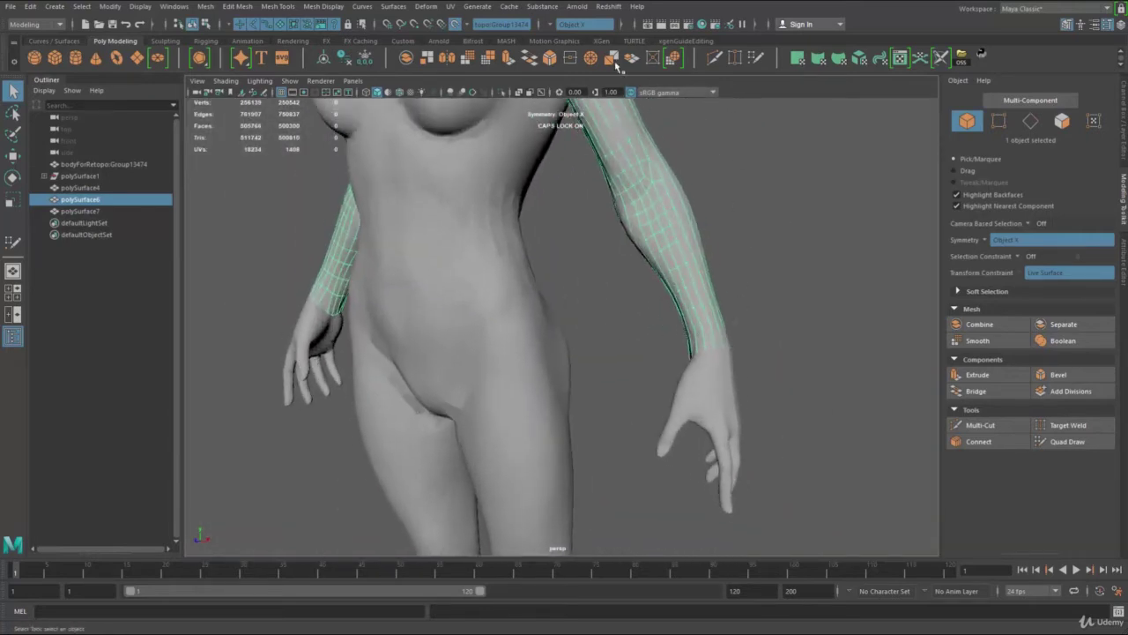
left_click(553, 26)
left_click(567, 32)
Isolate the forearm and hand meshes together and select the hand's wrist border edge loop.
right_click_drag(627, 226, 760, 388, "alt")
middle_click_drag(759, 388, 749, 332, "alt")
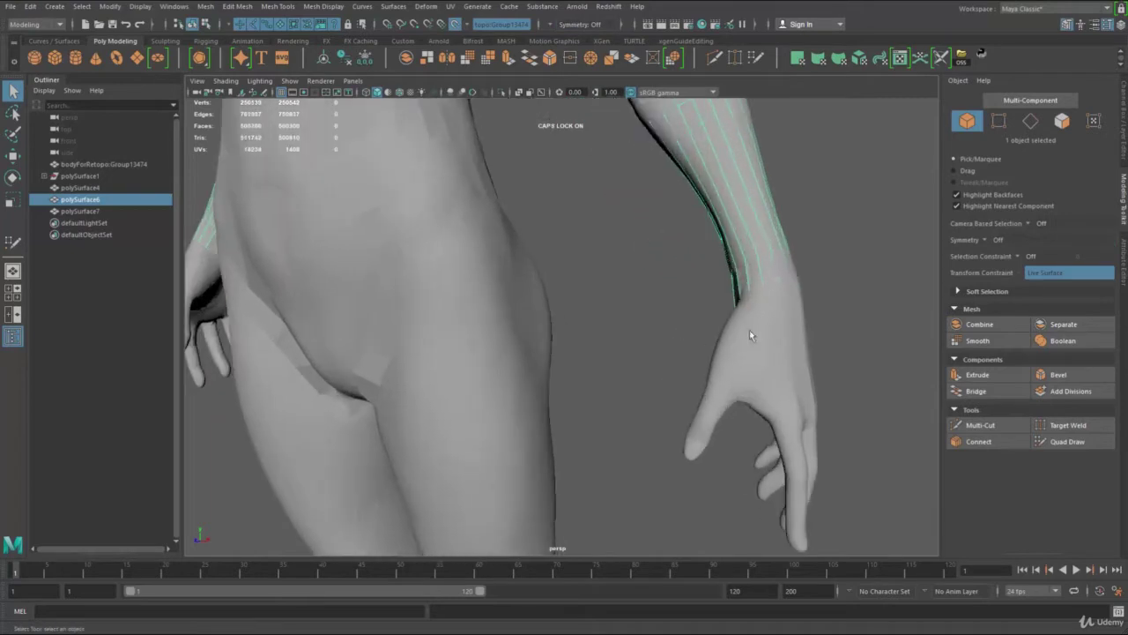
left_click(764, 337, "shift")
key("ctrl+1")
left_click_drag(773, 341, 737, 321, "alt")
left_click(767, 248)
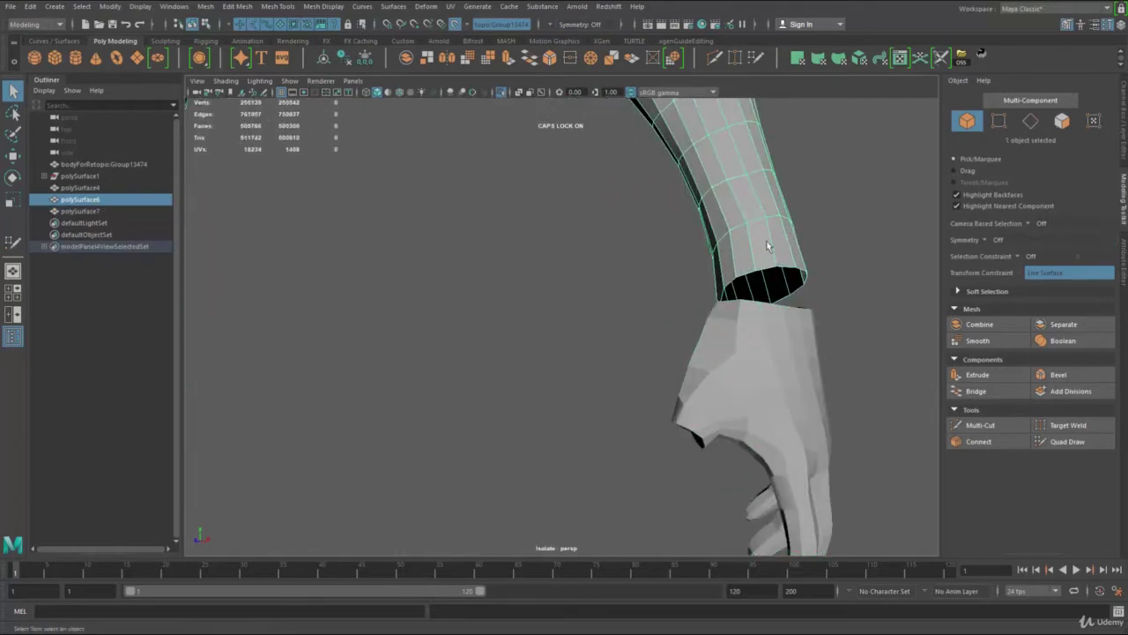
key("F10")
left_click(786, 322)
key("F10")
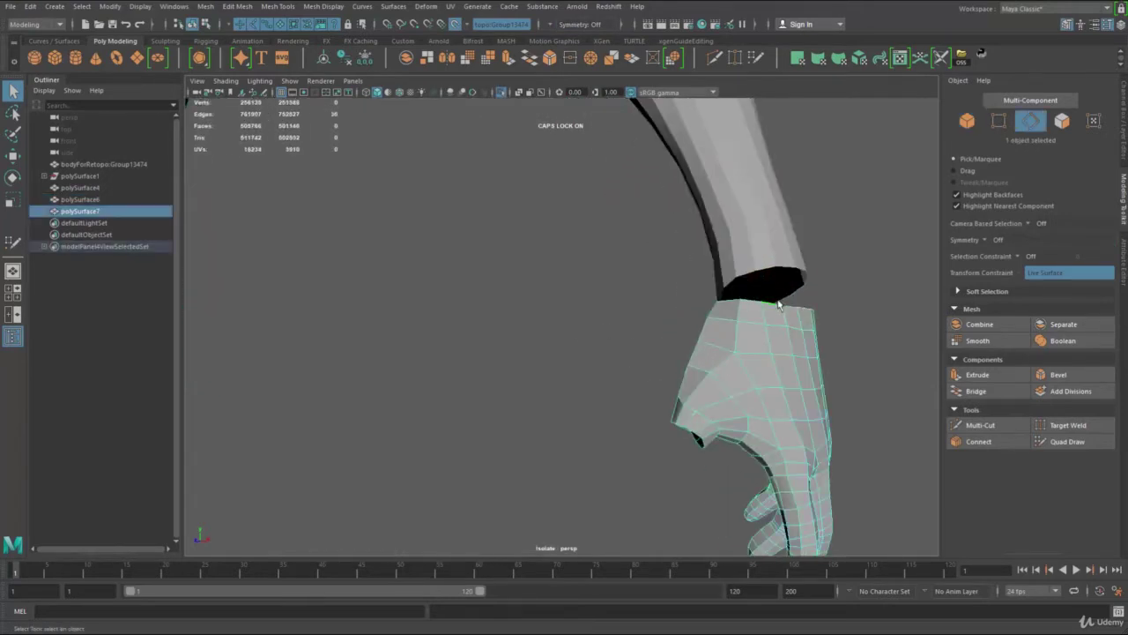
double_click(779, 305)
Select polySurface6 and polySurface7 in object mode and compare their facing wrist borders.
mouse_move(791, 342)
left_mouse_down("alt")
mouse_move(700, 333)
mouse_move(752, 365)
mouse_move(768, 339)
mouse_move(798, 330)
left_mouse_up("alt")
key("F8")
left_click_drag(814, 258, 791, 378)
middle_click_drag(791, 378, 670, 417, "alt")
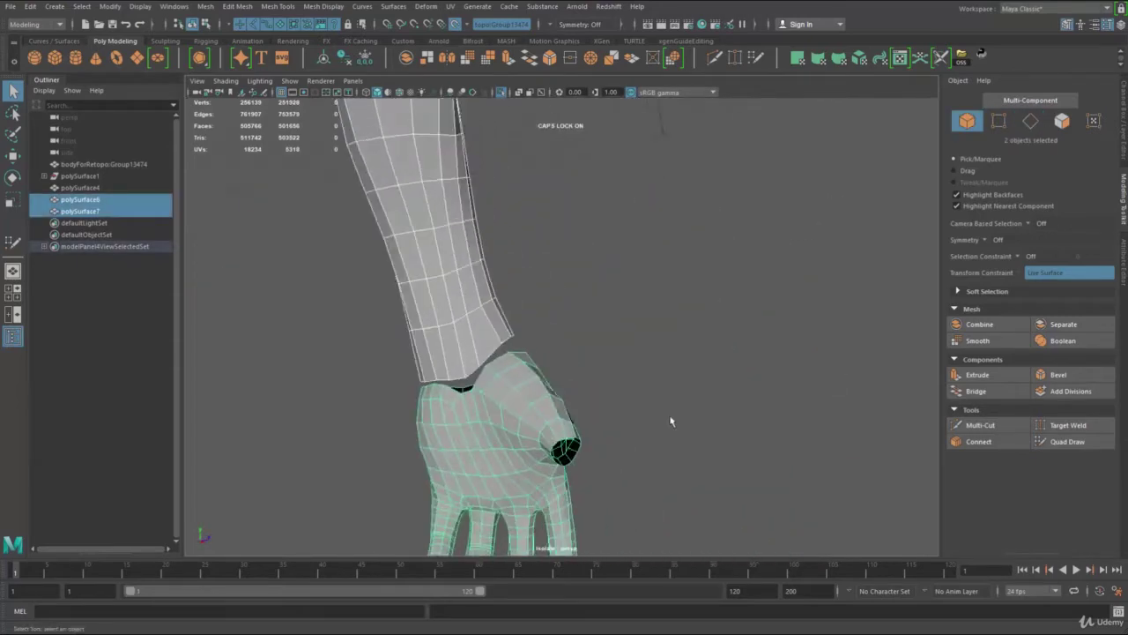
left_click_drag(670, 422, 590, 378, "alt")
middle_click_drag(589, 378, 705, 414, "alt")
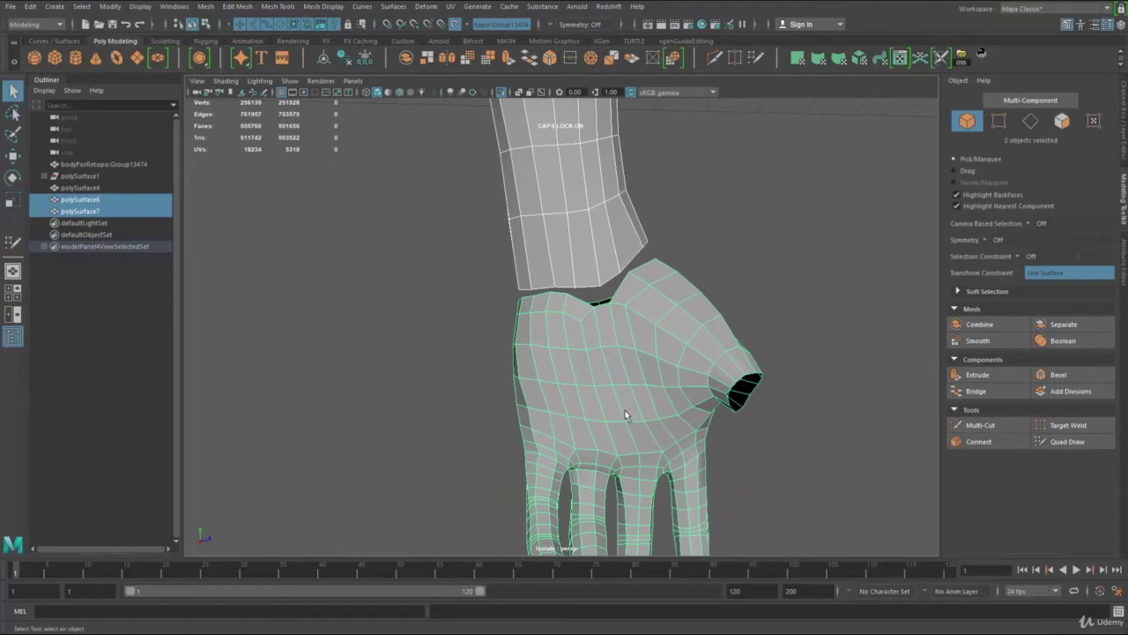
Move a vertex on the forearm mesh's wrist border near the thumb side slightly toward the hand.
left_click(555, 237)
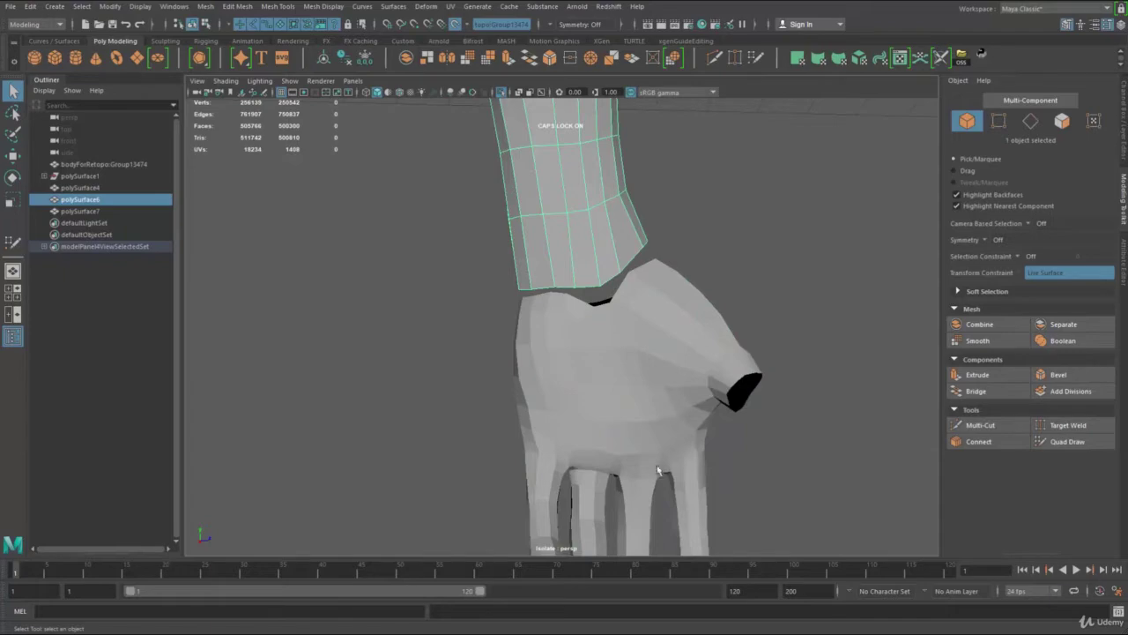
middle_click_drag(657, 470, 679, 443, "alt")
right_click_drag(679, 444, 620, 340, "alt")
left_click(678, 379, "shift")
mouse_move(620, 341)
left_mouse_down("alt")
mouse_move(697, 331)
mouse_move(614, 340)
left_mouse_up("alt")
middle_click_drag(614, 340, 577, 471, "alt")
right_click_drag(577, 470, 602, 327, "alt")
left_click_drag(602, 327, 666, 344, "alt")
right_click_drag(677, 318, 615, 334)
left_click(682, 329)
key("w")
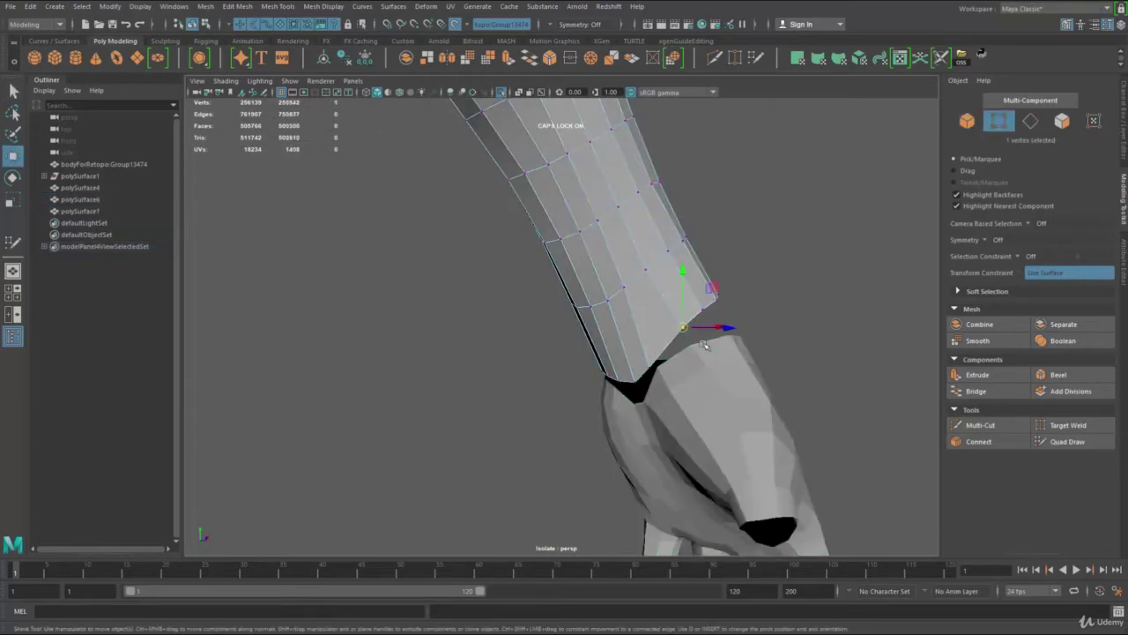
left_click_drag(683, 329, 674, 336)
Return the forearm mesh polySurface6 to object mode, reselect it and activate Quad Draw on it.
right_click_drag(673, 336, 582, 318, "alt")
middle_click_drag(582, 317, 616, 374, "alt")
left_click_drag(616, 374, 363, 399, "alt")
key("q")
right_click_drag(506, 401, 581, 331)
left_click(687, 227)
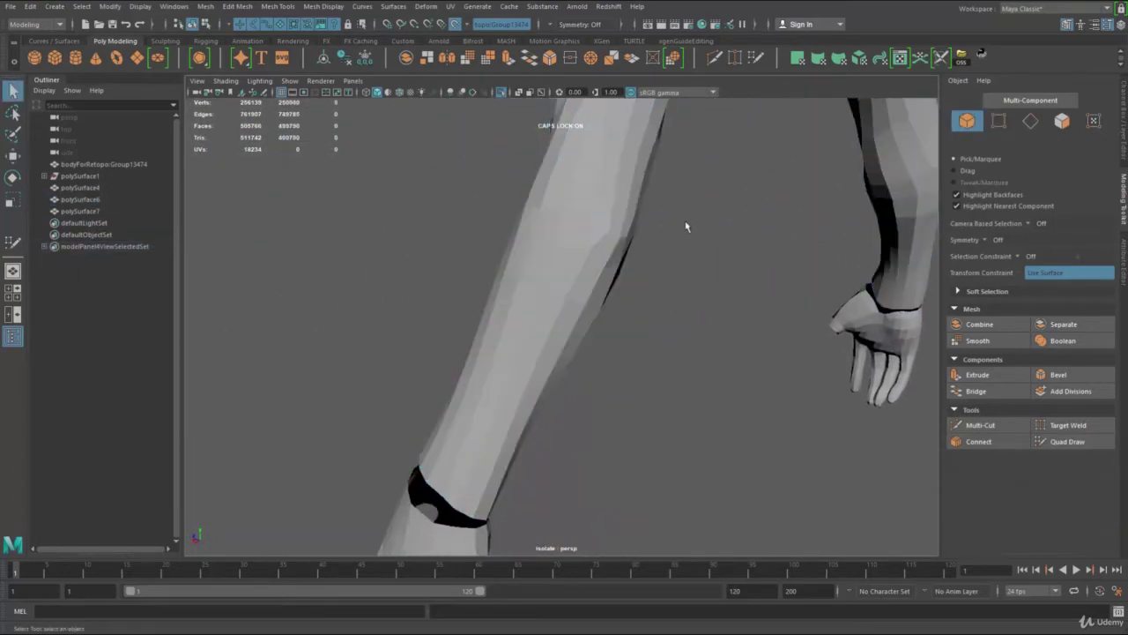
left_click(582, 355)
left_click_drag(582, 355, 589, 329, "alt")
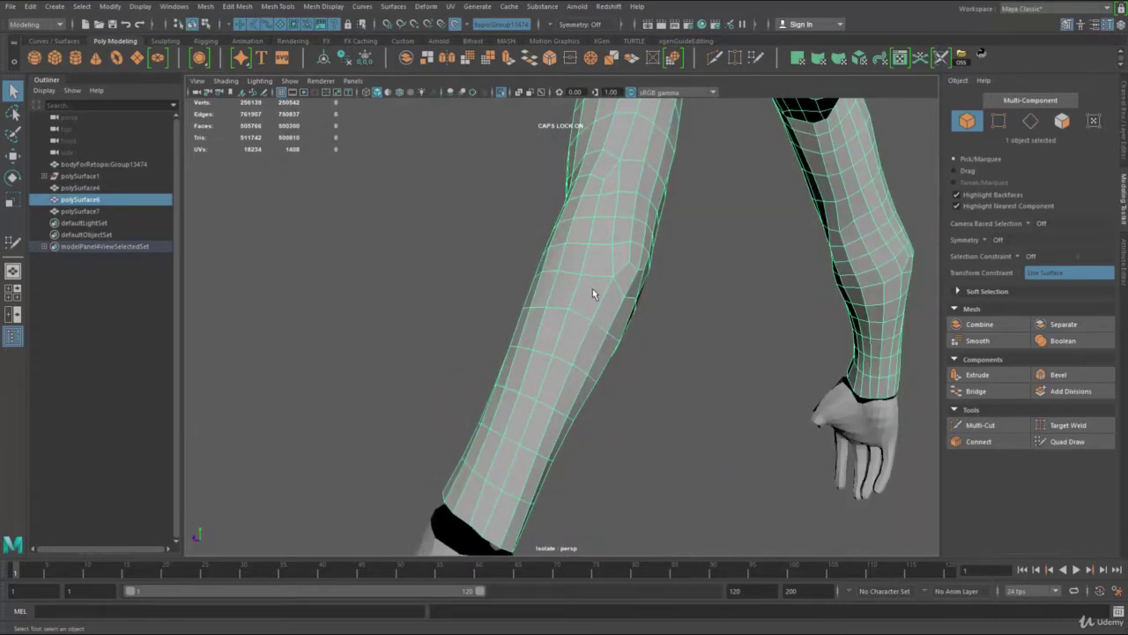
right_click_drag(593, 289, 714, 277)
left_click(1079, 443)
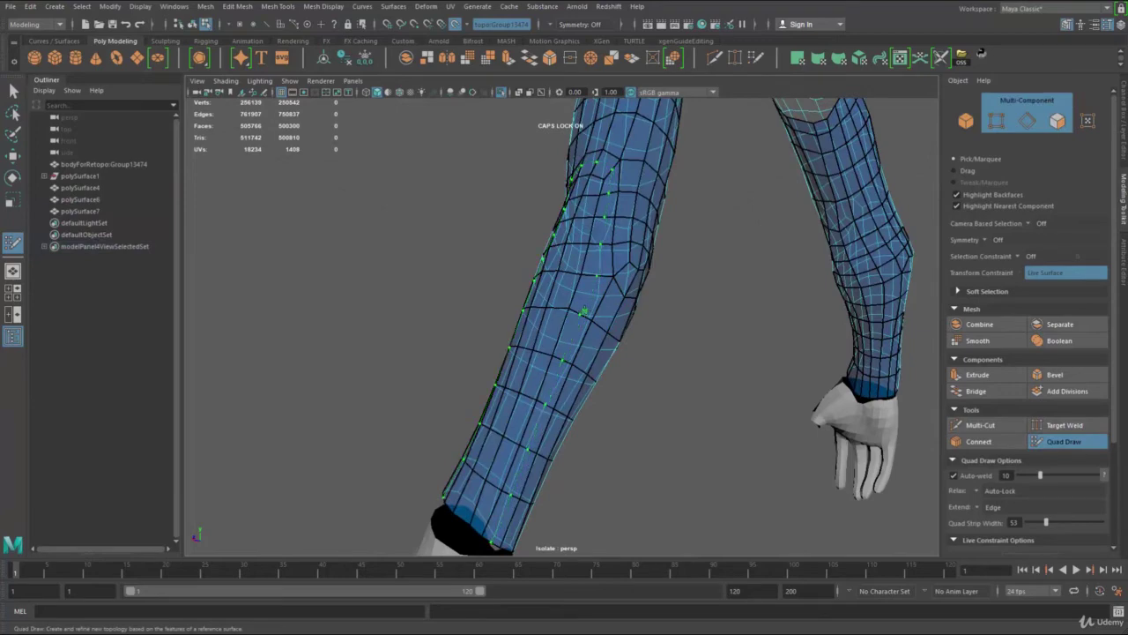
Insert an edge loop running lengthwise through the forearm to the wrist, and relax the surrounding quads.
left_click_drag(553, 366, 622, 266, "alt")
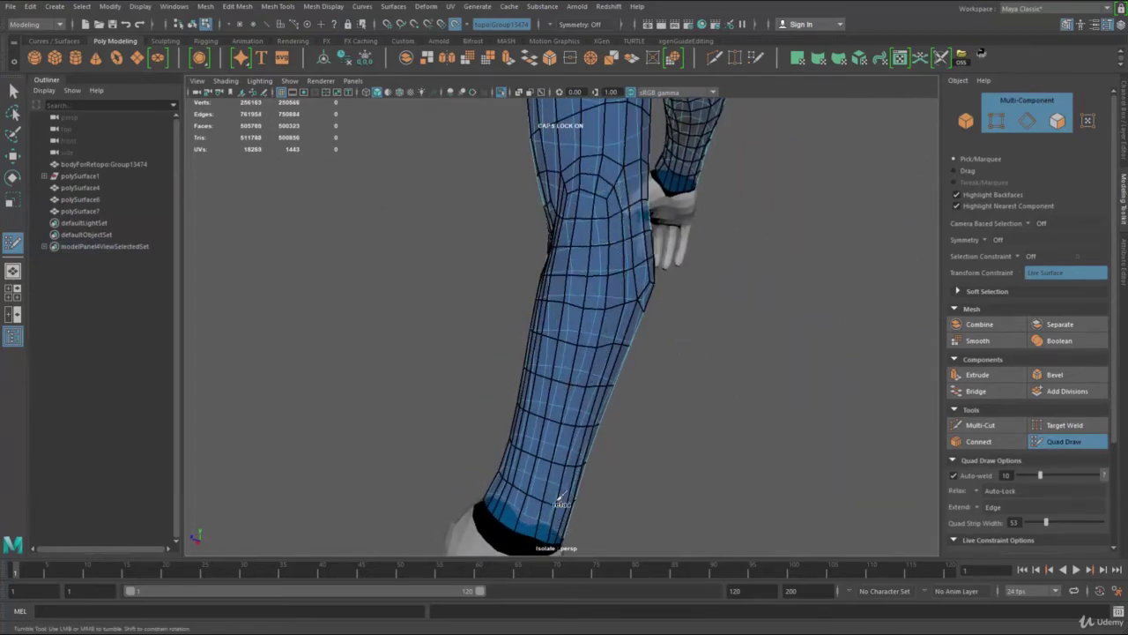
left_click_drag(565, 320, 574, 193, "alt")
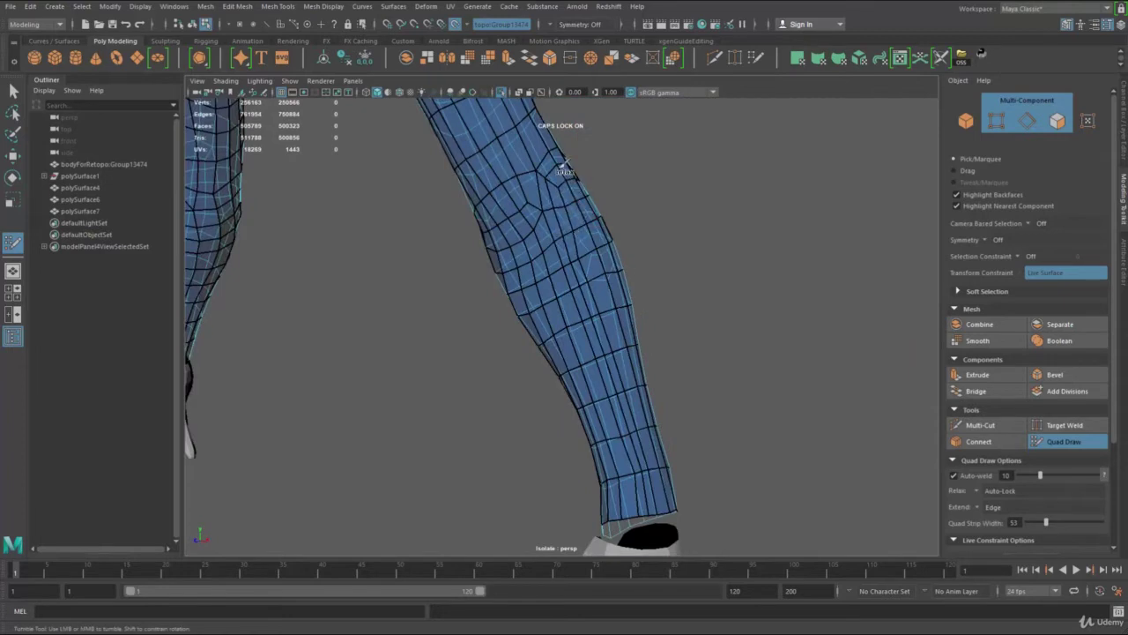
left_click_drag(622, 254, 583, 208, "alt")
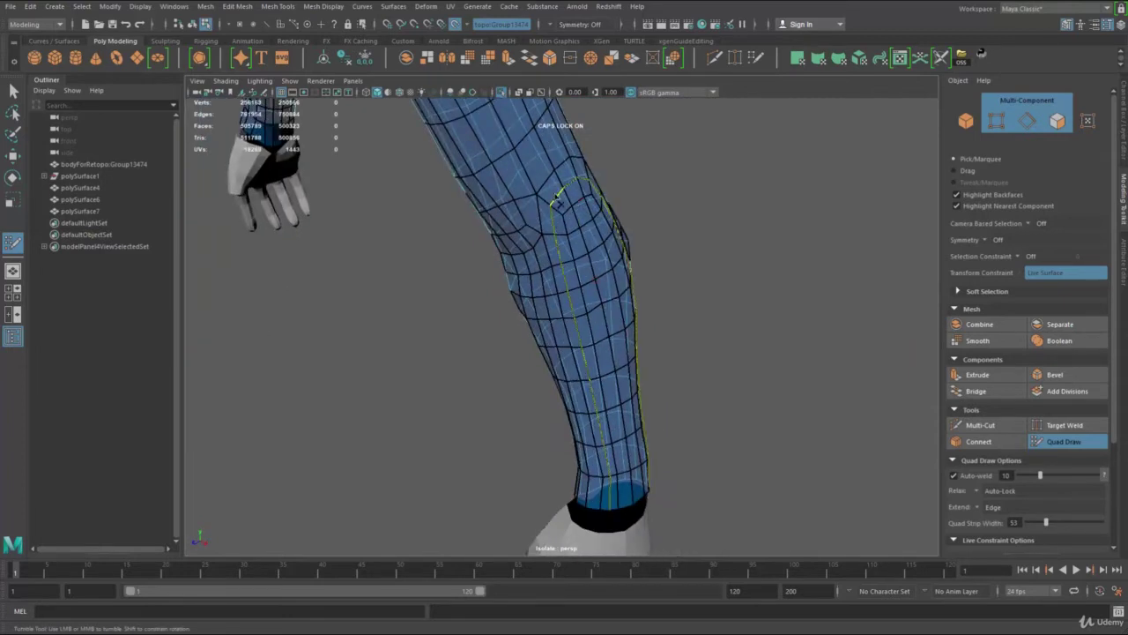
left_click(559, 201, "ctrl")
left_click(613, 504, "ctrl")
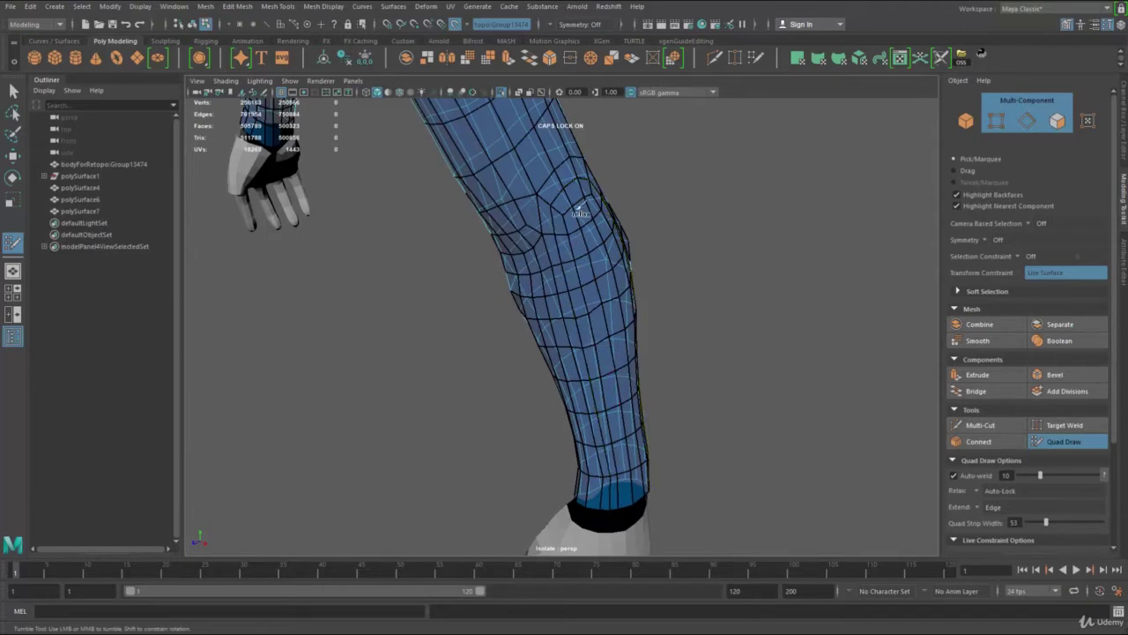
mouse_move(624, 468)
left_mouse_down("alt")
mouse_move(600, 314)
mouse_move(603, 356)
left_mouse_up("alt")
left_click_drag(603, 356, 556, 349, "alt")
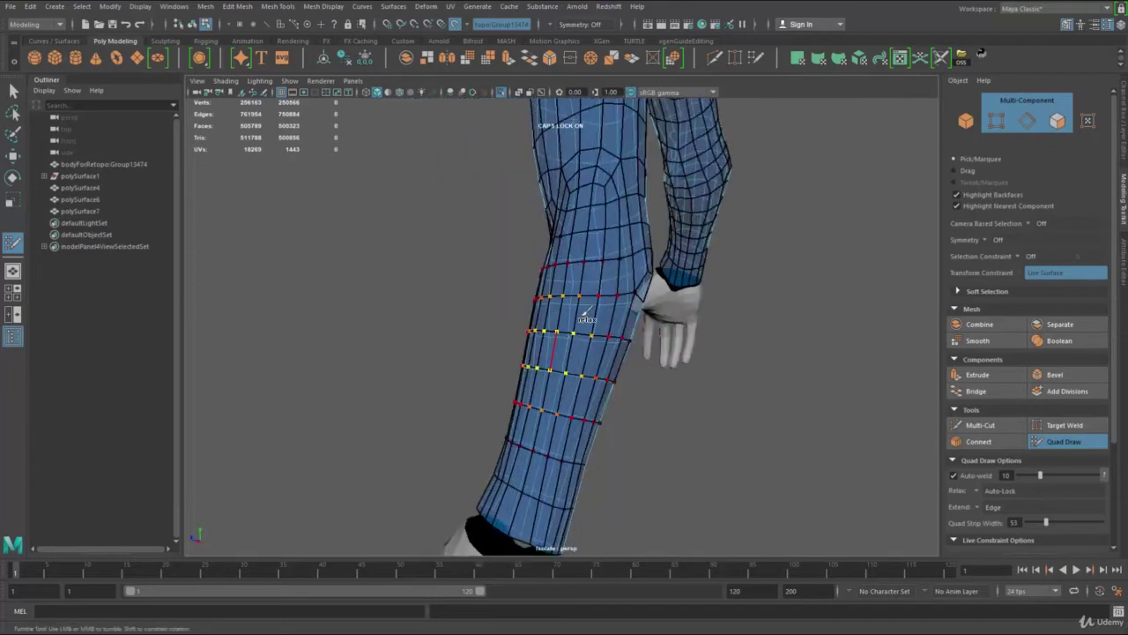
mouse_move(586, 312)
left_mouse_down("shift")
mouse_move(563, 285)
mouse_move(578, 278)
left_mouse_up("shift")
left_click_drag(567, 379, 658, 362, "alt")
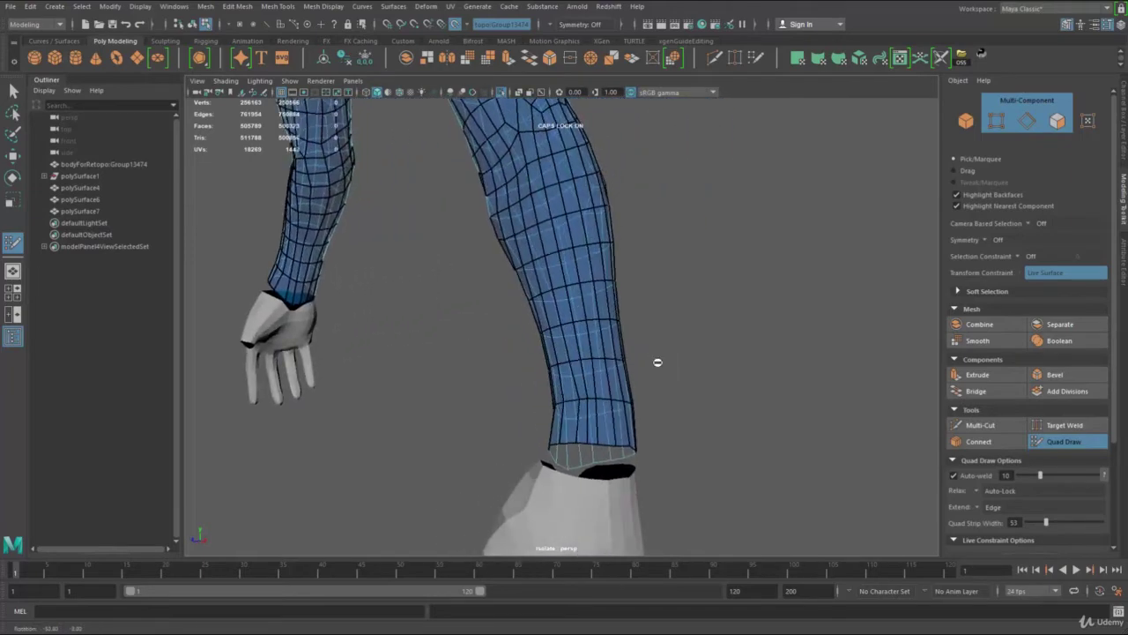
Leave Quad Draw and select the forearm mesh's wrist border edge loop to check its edge count.
key("q")
right_click_drag(609, 388, 672, 316)
left_click_drag(649, 329, 557, 497)
left_click_drag(608, 388, 640, 353, "alt")
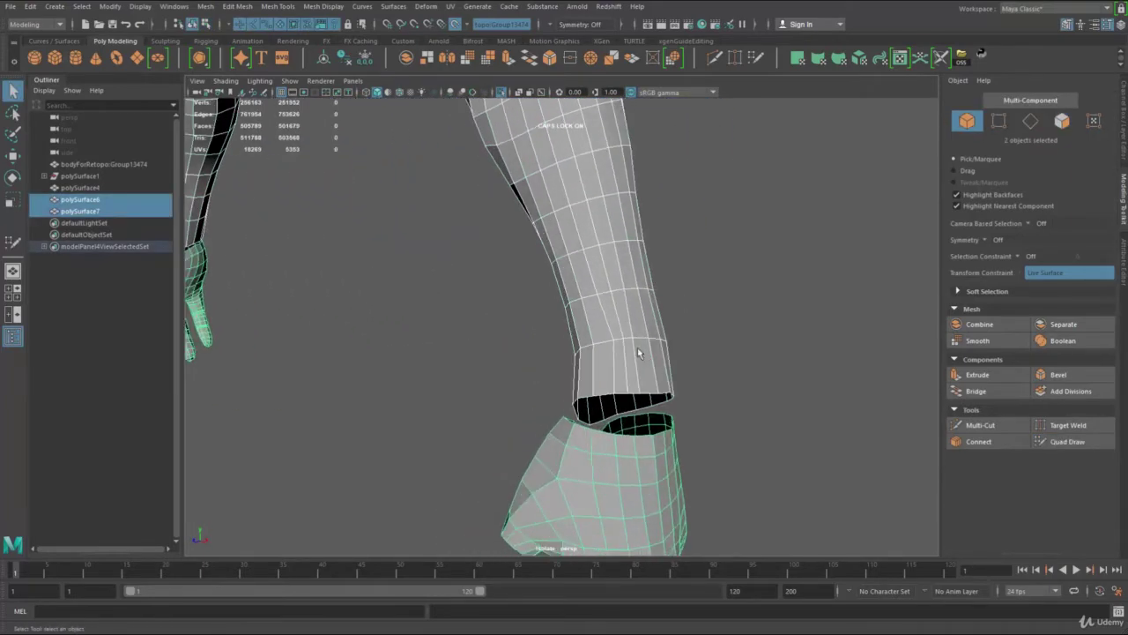
left_click(638, 349)
right_click_drag(638, 349, 636, 309)
double_click(612, 398)
left_click_drag(637, 460, 638, 440, "alt")
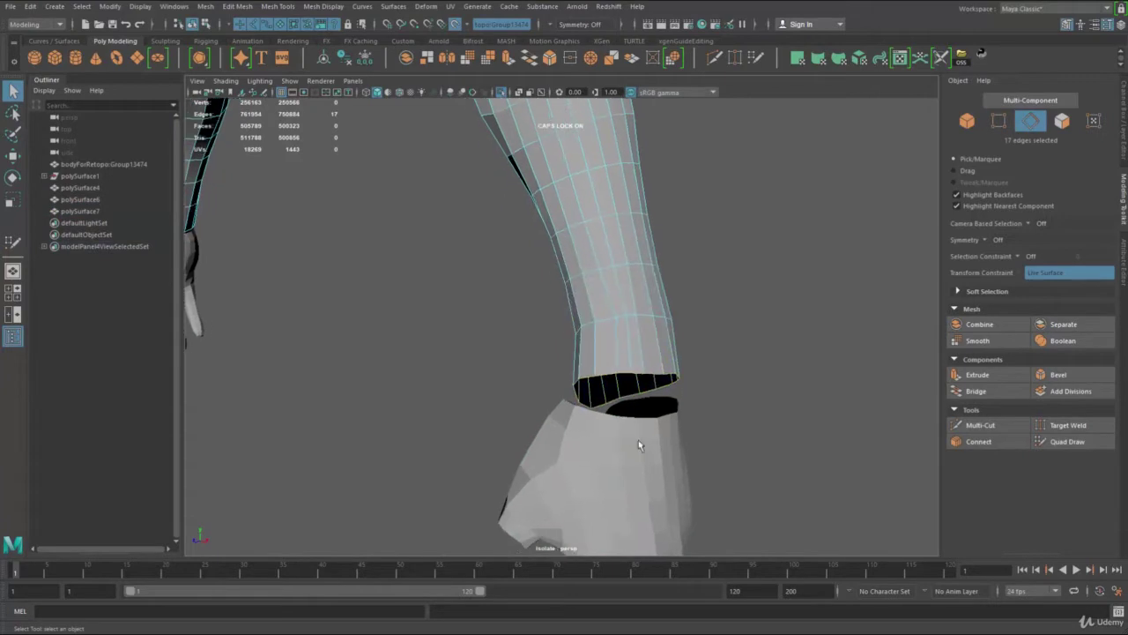
Select the hand mesh's wrist border edge loop to compare its edge count with the forearm's.
left_click(611, 422)
right_click_drag(612, 420, 613, 385)
double_click(610, 417)
left_click_drag(611, 417, 573, 343, "alt")
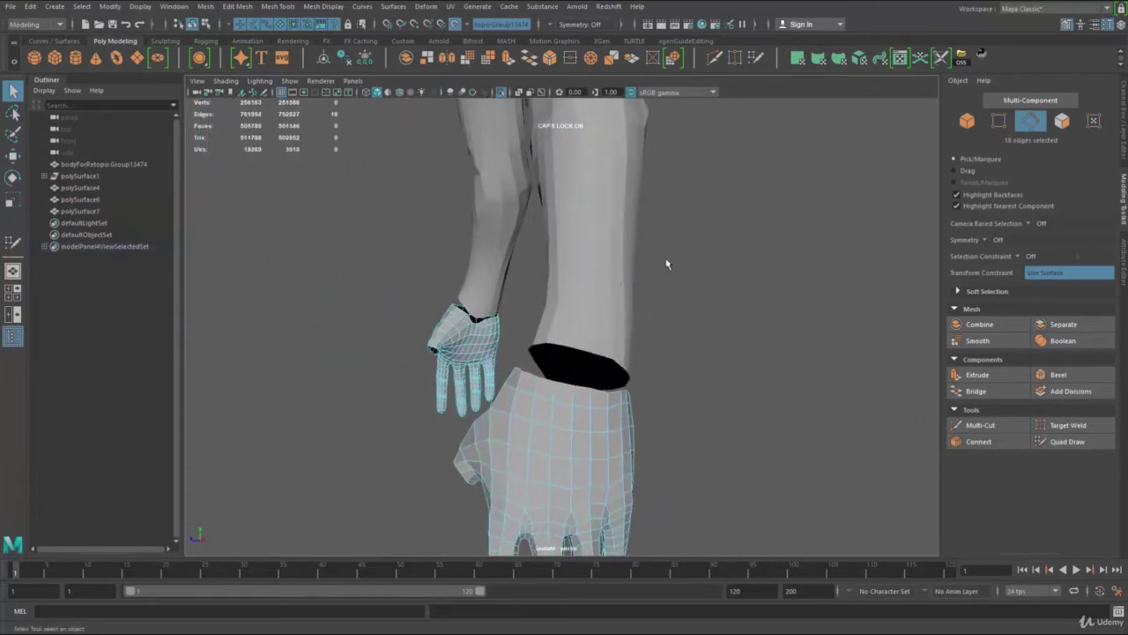
Examine the gap between the hand and forearm wrist borders on both arms, and return the meshes to object mode.
left_click_drag(667, 264, 546, 448)
middle_click_drag(547, 441, 571, 461, "alt")
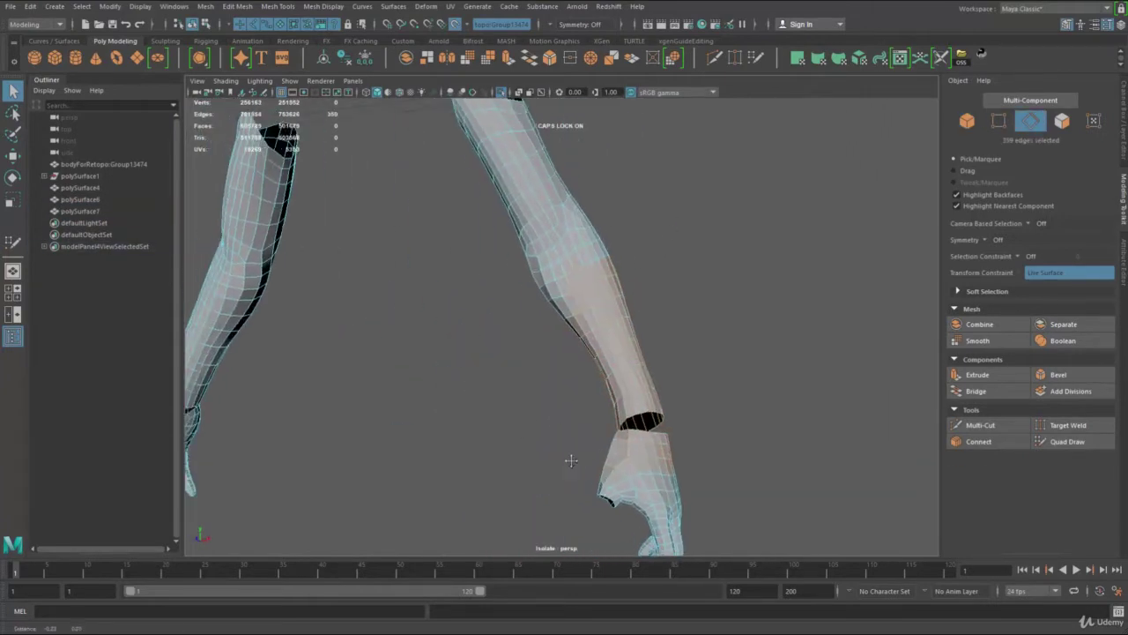
left_click_drag(571, 461, 596, 354, "alt")
left_click(594, 461)
left_click_drag(685, 267, 568, 510)
middle_click_drag(574, 510, 599, 355, "alt")
left_click_drag(598, 355, 581, 344, "alt")
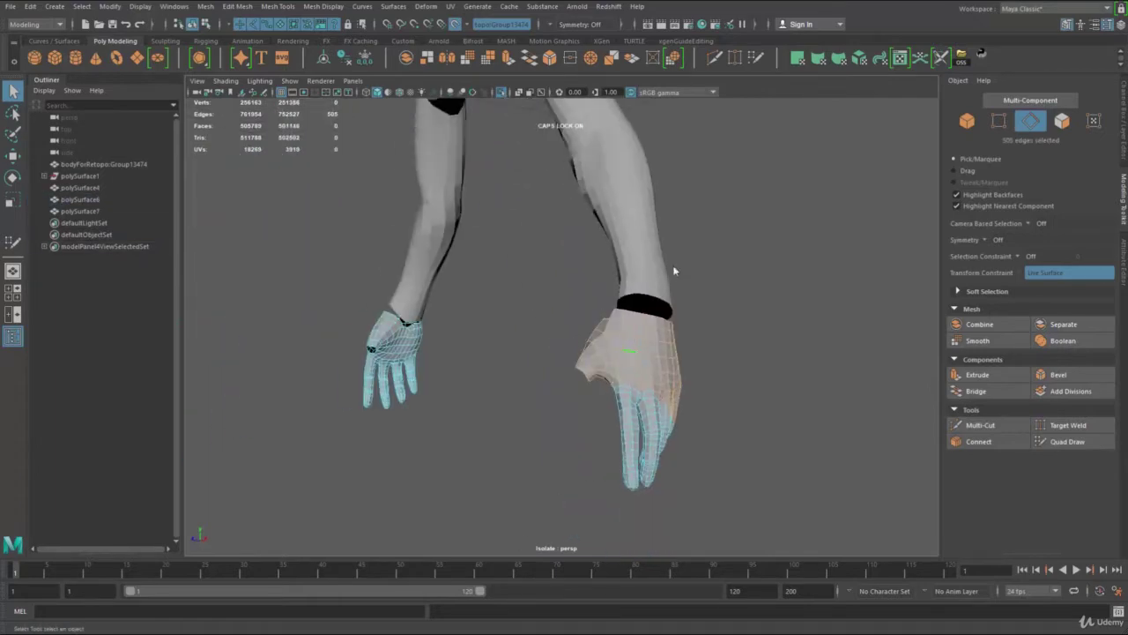
key("F8")
left_click_drag(674, 270, 646, 354)
scroll(708, 398, "up", 5)
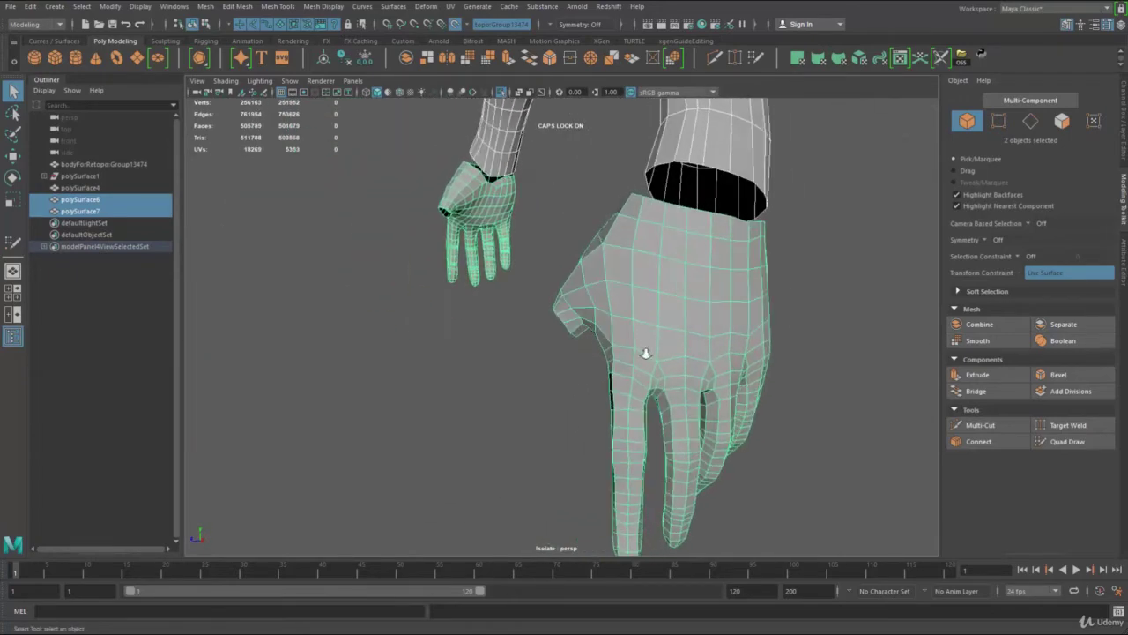
scroll(644, 353, "up", 2)
right_click_drag(641, 346, 607, 326)
key("w")
left_click(604, 312)
left_click_drag(603, 311, 517, 276, "alt")
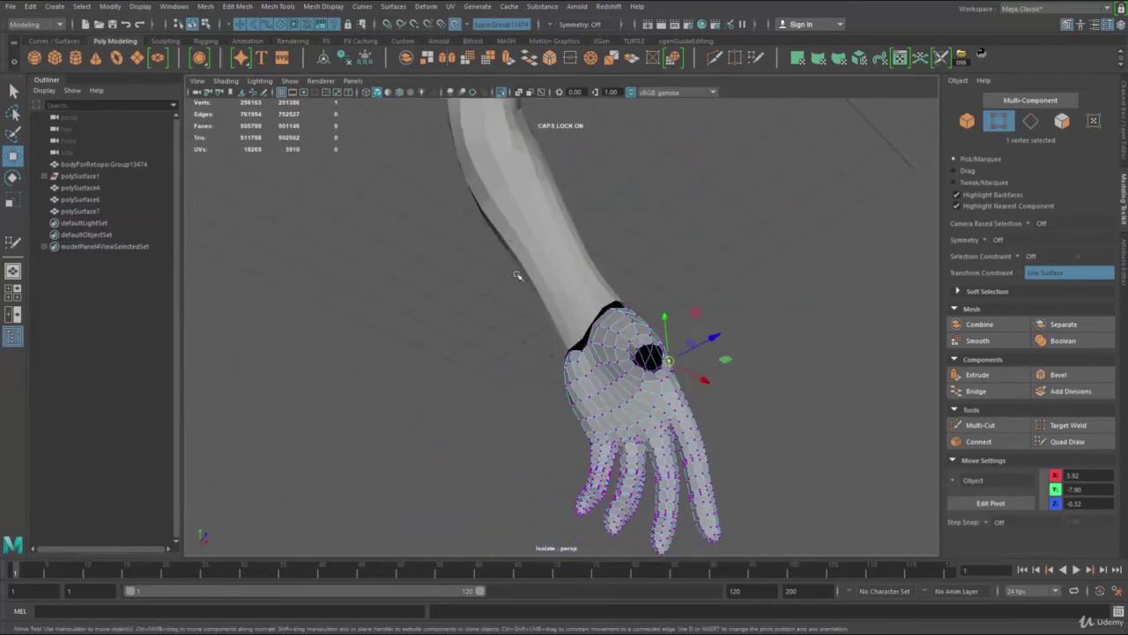
right_click_drag(519, 274, 537, 248)
left_click(536, 243)
left_click_drag(536, 243, 732, 481, "alt")
scroll(536, 238, "down", 4)
scroll(494, 391, "down", 3)
left_click(352, 353)
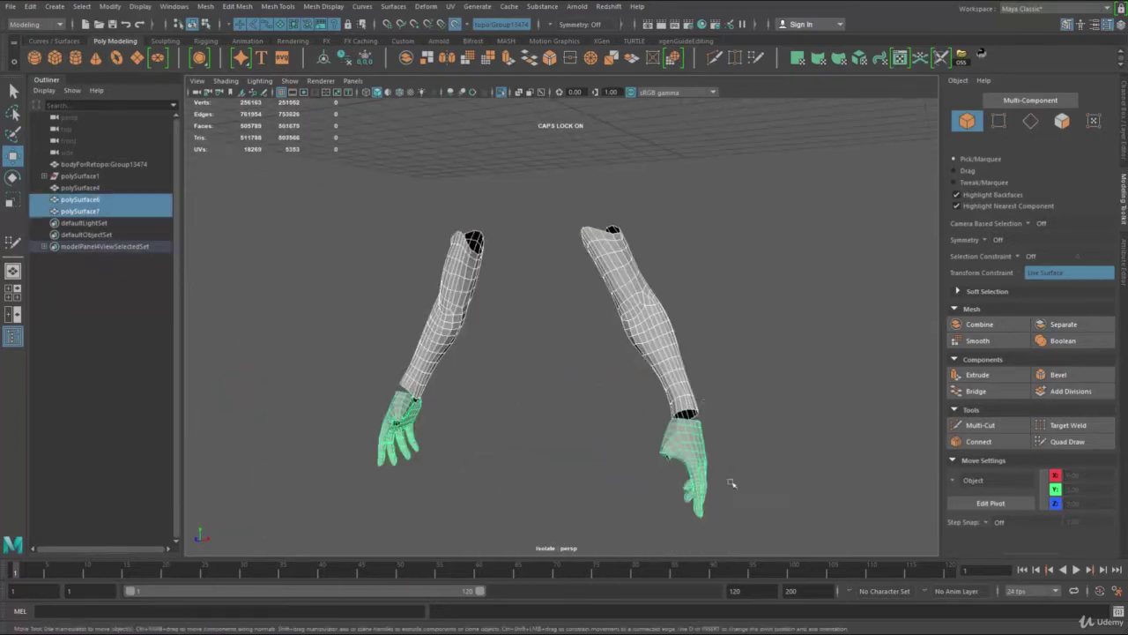
Show the full body again, and isolate the arm mesh polySurface6 together with the head-and-torso mesh polySurface1.
key("f")
scroll(582, 425, "down", 3)
key("ctrl+1")
left_click_drag(618, 352, 571, 396, "alt")
middle_click_drag(571, 396, 578, 460, "alt")
scroll(577, 460, "up", 3)
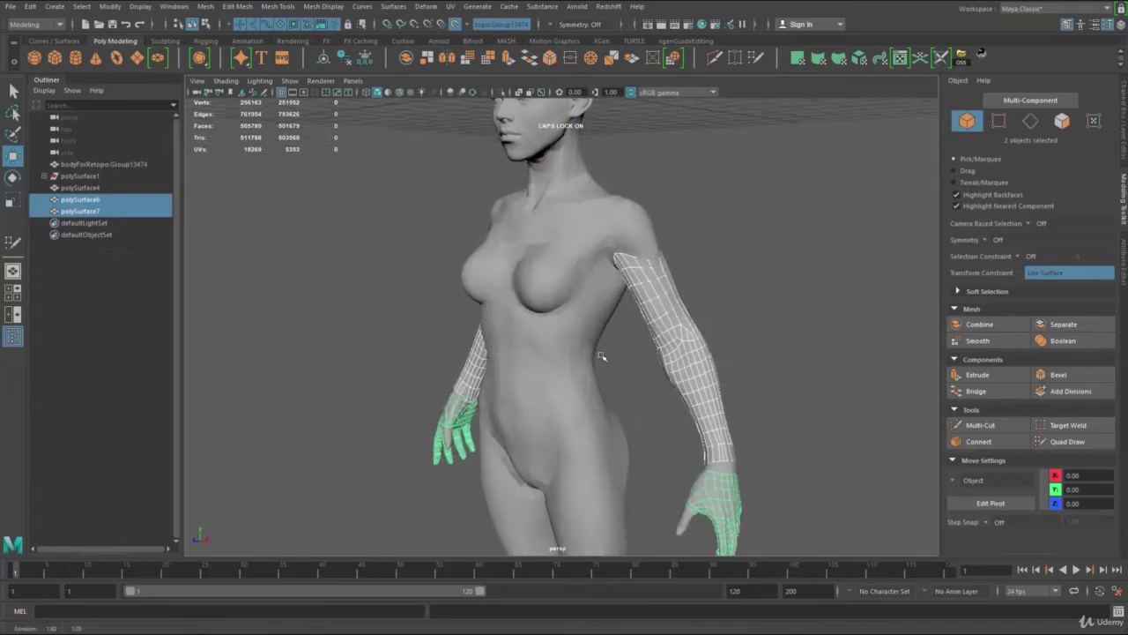
left_click(632, 332)
left_click(660, 287)
left_click(643, 211, "shift")
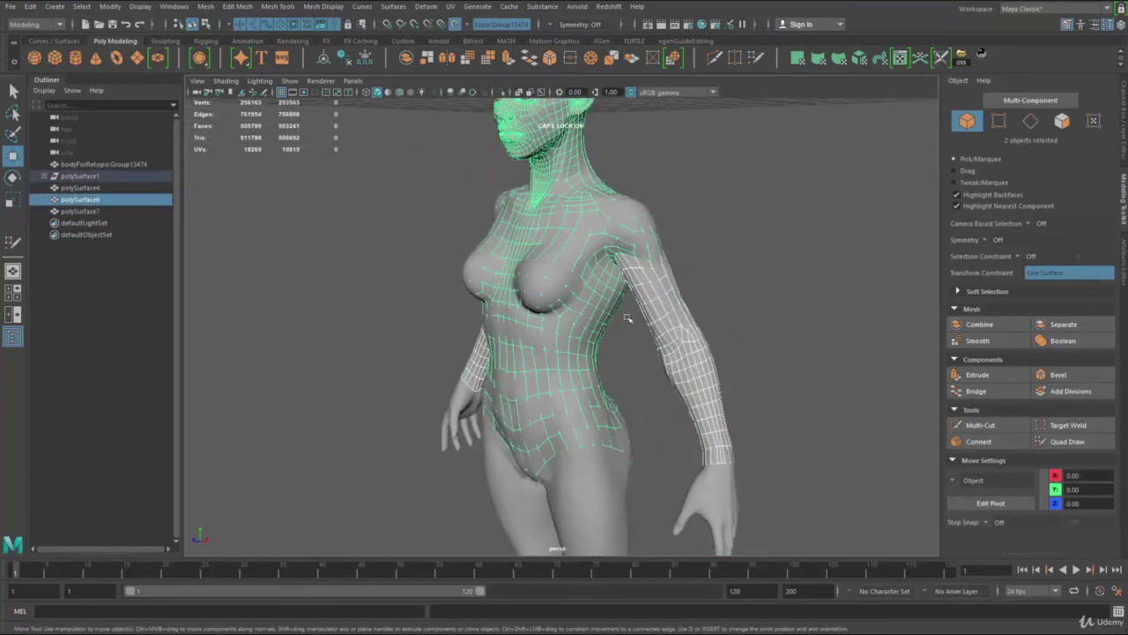
left_click_drag(615, 306, 665, 323, "alt")
key("ctrl+1")
Select both the arm mesh and the head-and-torso mesh and combine them into a single mesh.
left_click_drag(720, 278, 478, 279)
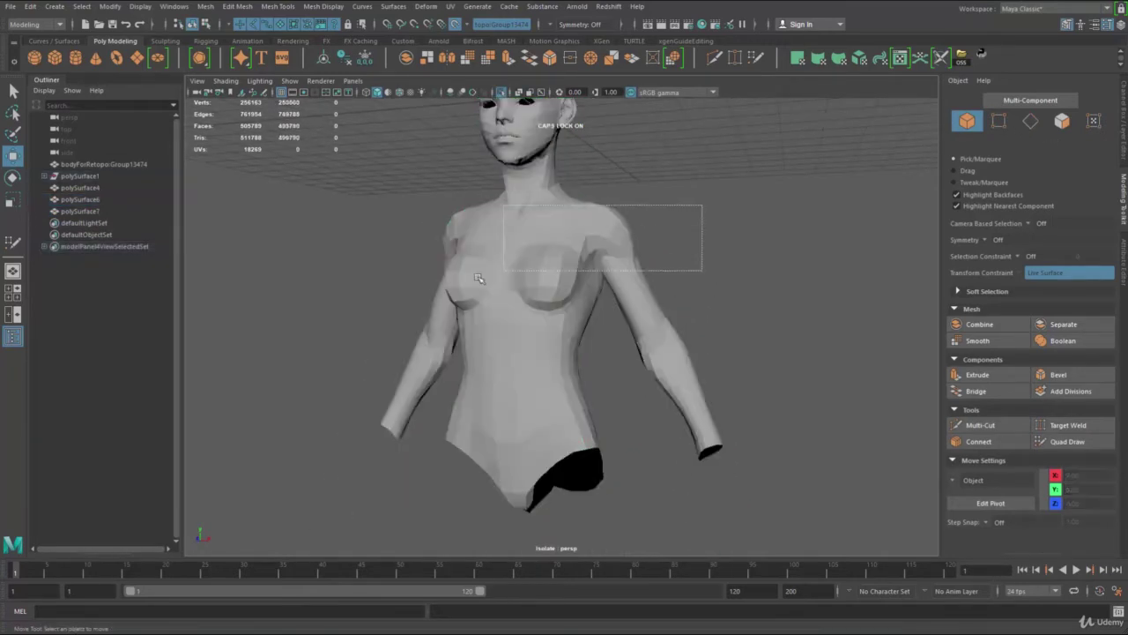
left_click_drag(392, 305, 393, 306)
middle_click_drag(765, 155, 715, 195, "alt")
scroll(715, 194, "up", 2)
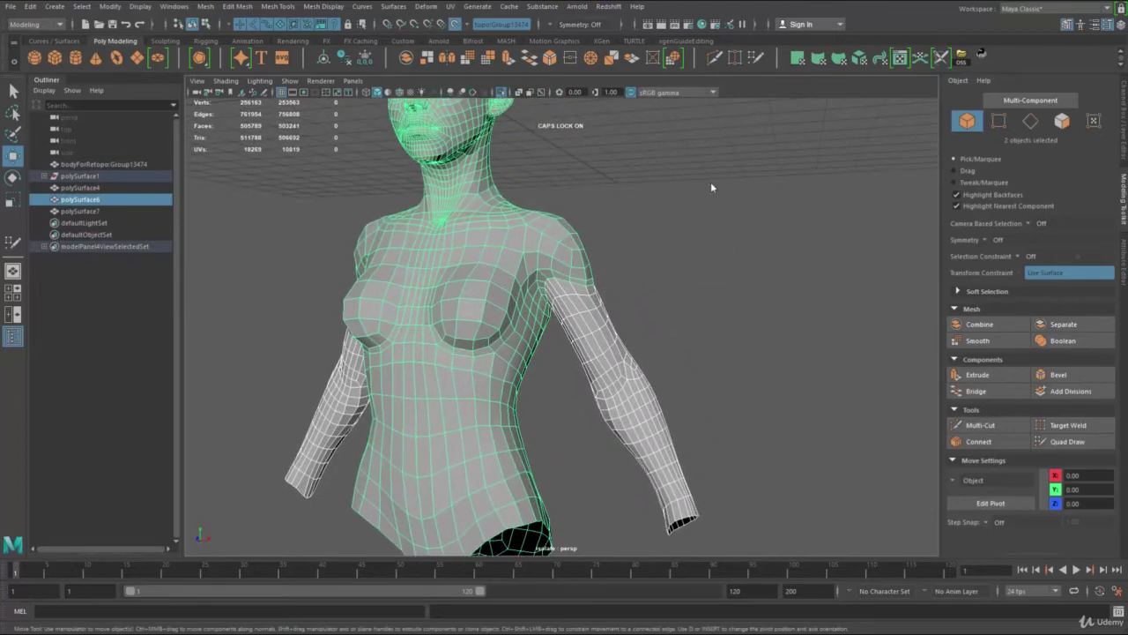
right_click_drag(710, 183, 715, 401, "shift")
left_click(679, 303)
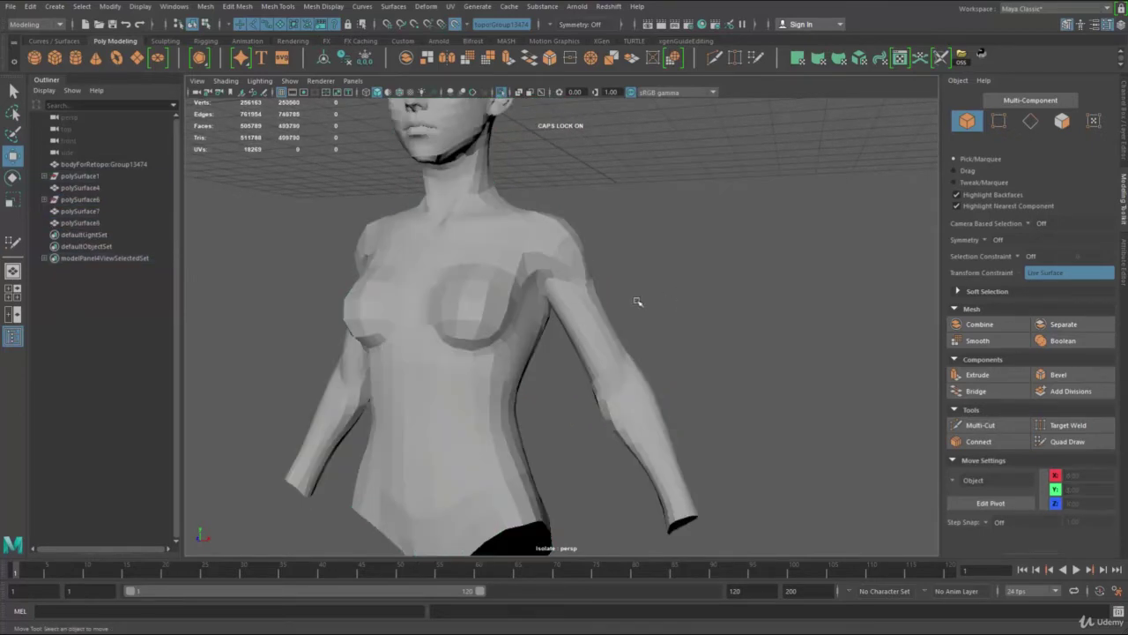
Try moving a vertex on the shoulder seam of the combined mesh to test whether the arm is joined to the torso.
scroll(645, 323, "up", 2)
key("q")
middle_click_drag(592, 313, 790, 326, "alt")
left_click(596, 317)
scroll(791, 326, "up", 3)
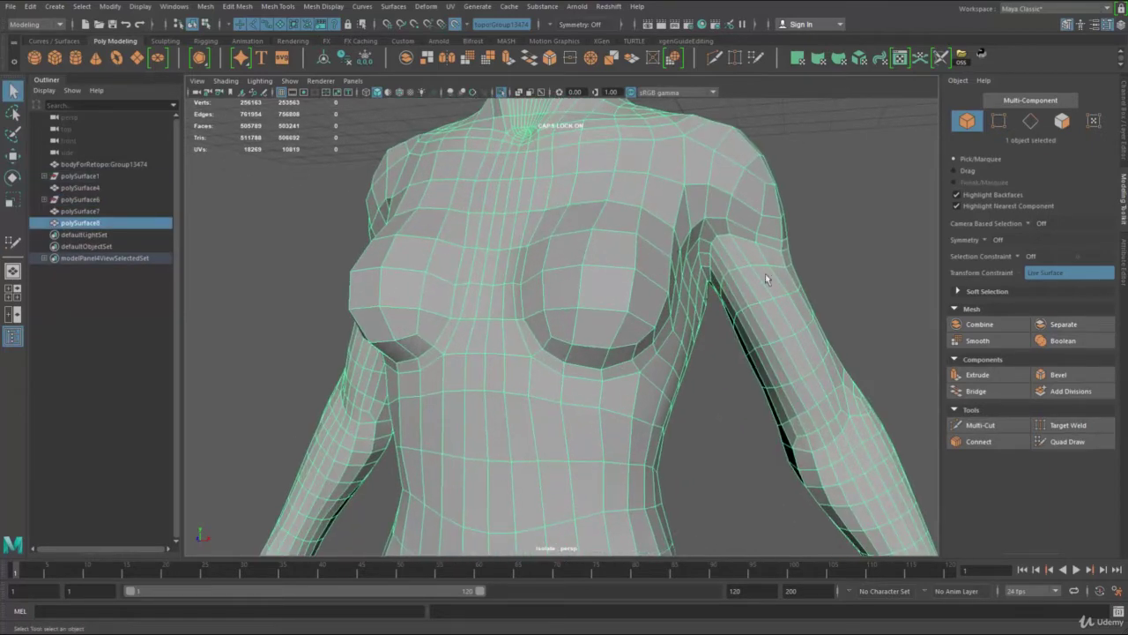
key("F9")
left_click(756, 242)
key("w")
left_click_drag(756, 242, 766, 259)
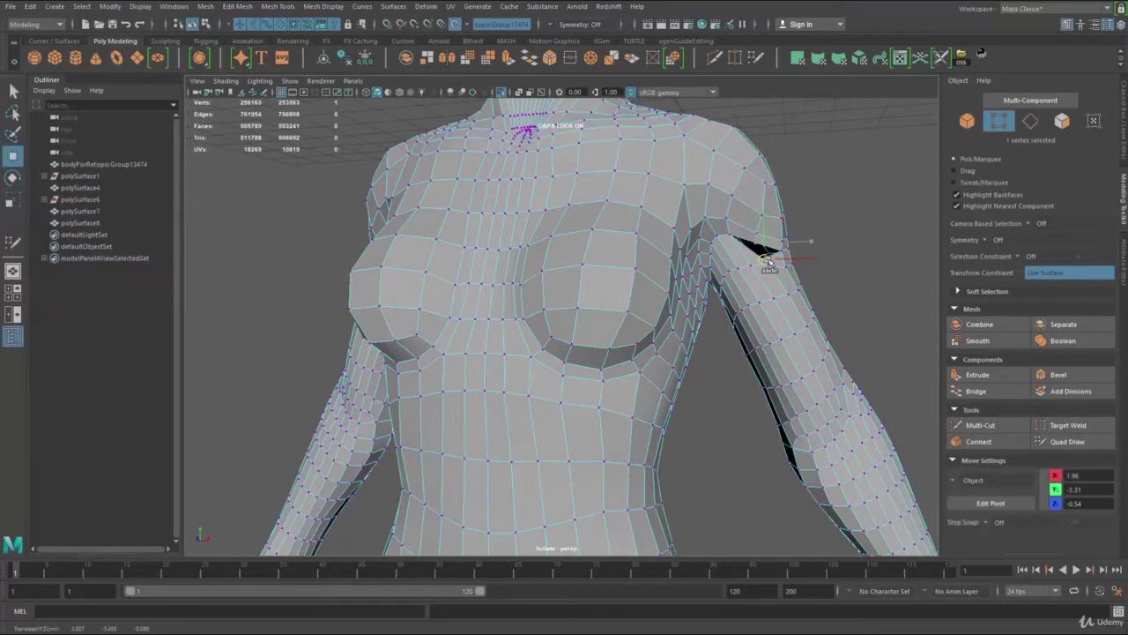
right_click_drag(815, 410, 649, 307, "alt")
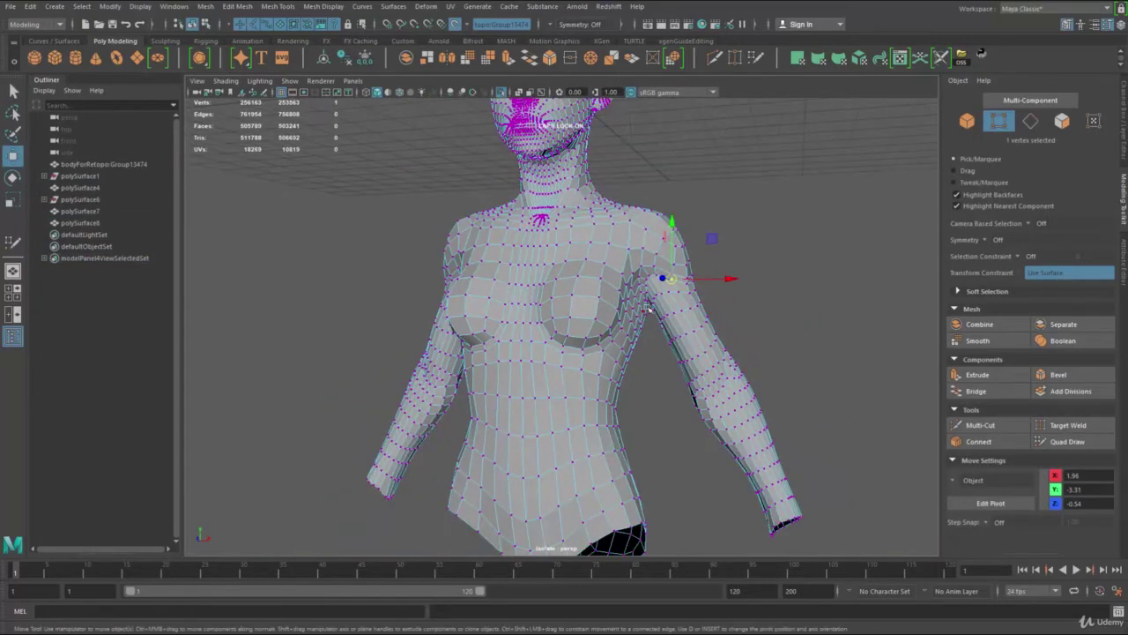
Select the band of vertices around both shoulder seams, front and back, and merge them with a threshold of 0.0001.
key("q")
right_click_drag(647, 249, 564, 247)
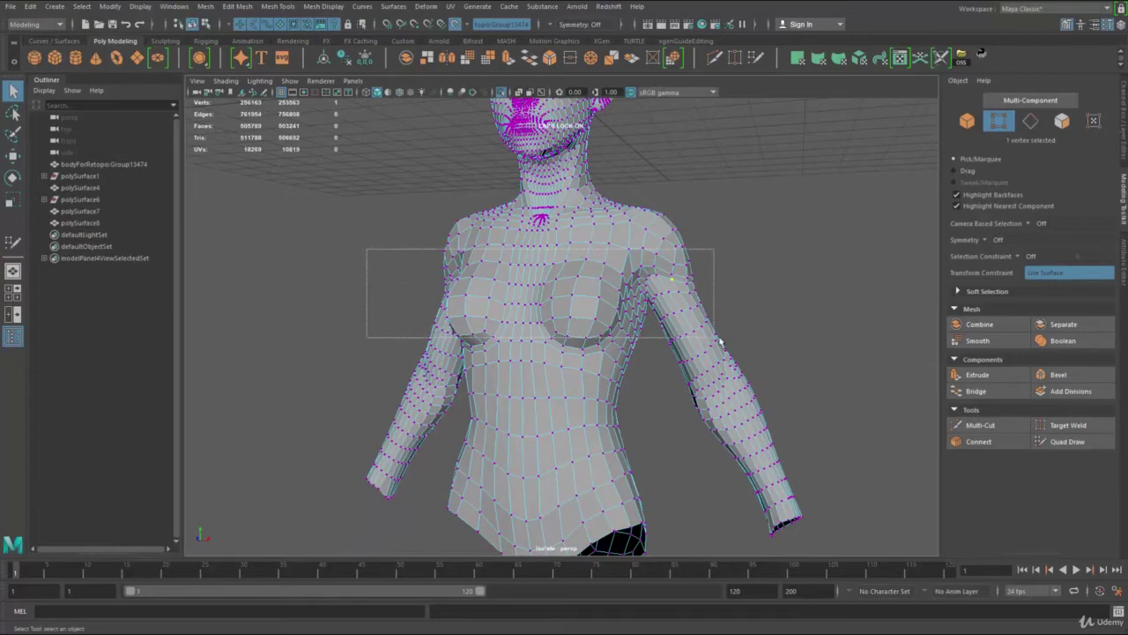
left_click_drag(735, 339, 735, 338)
left_click_drag(735, 338, 271, 344, "alt")
right_click_drag(271, 345, 514, 280, "alt")
left_click_drag(685, 274, 356, 280, "alt")
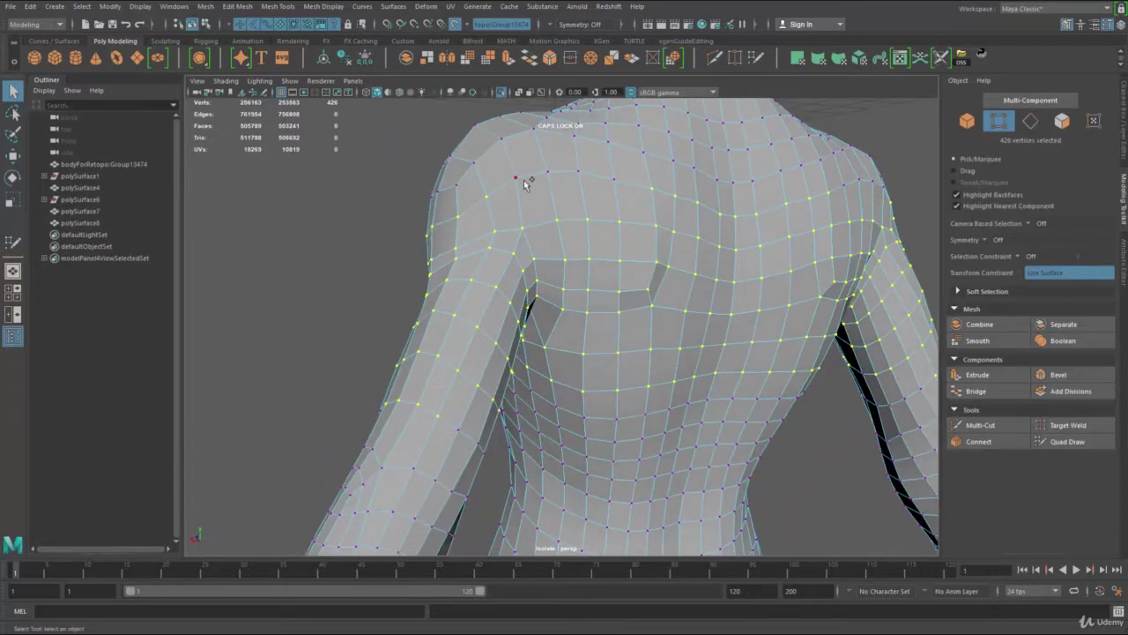
right_click_drag(685, 302, 198, 298, "alt")
left_click_drag(199, 298, 391, 267, "alt")
right_click_drag(412, 292, 751, 380, "alt")
middle_click_drag(752, 381, 728, 453, "alt")
right_click_drag(587, 327, 686, 314, "alt")
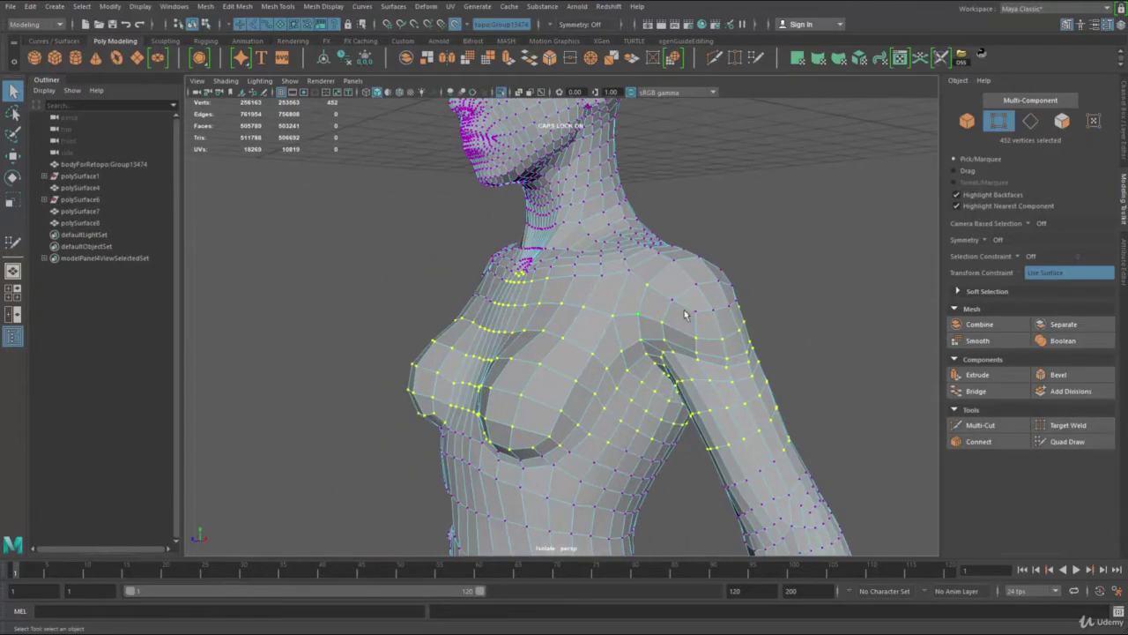
right_click(623, 218, "shift")
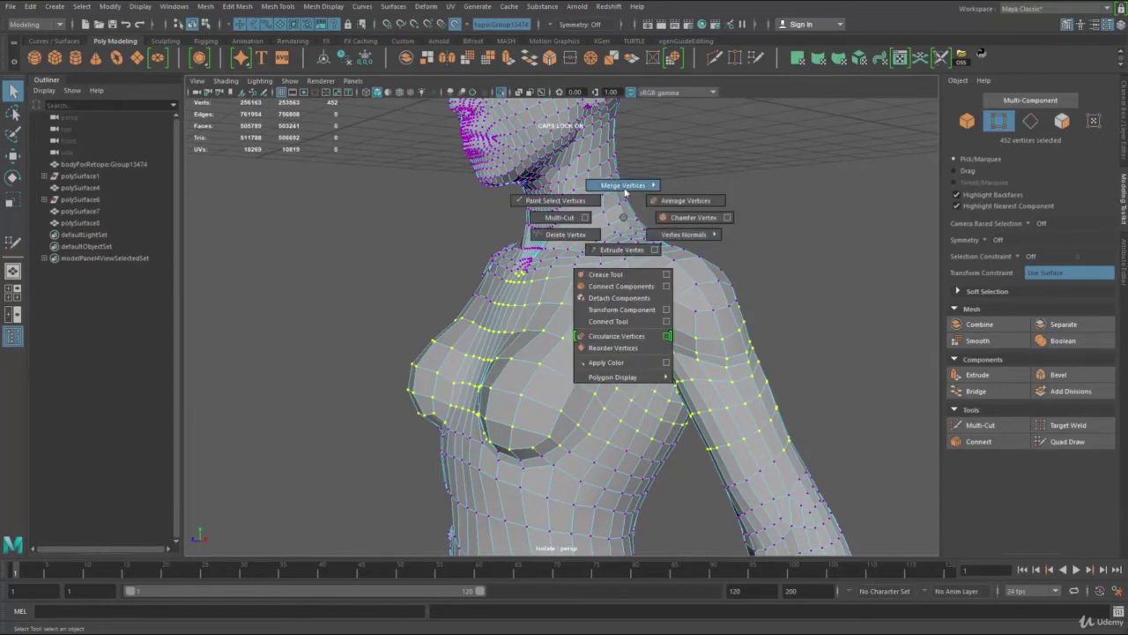
right_click_drag(625, 192, 623, 189, "shift")
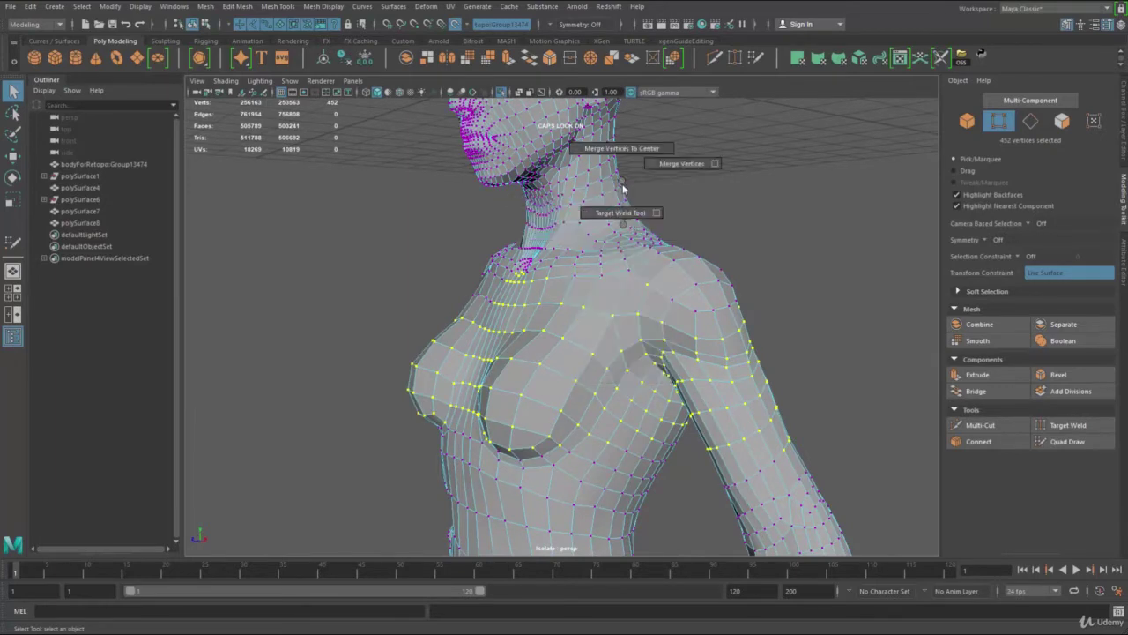
left_click(715, 164)
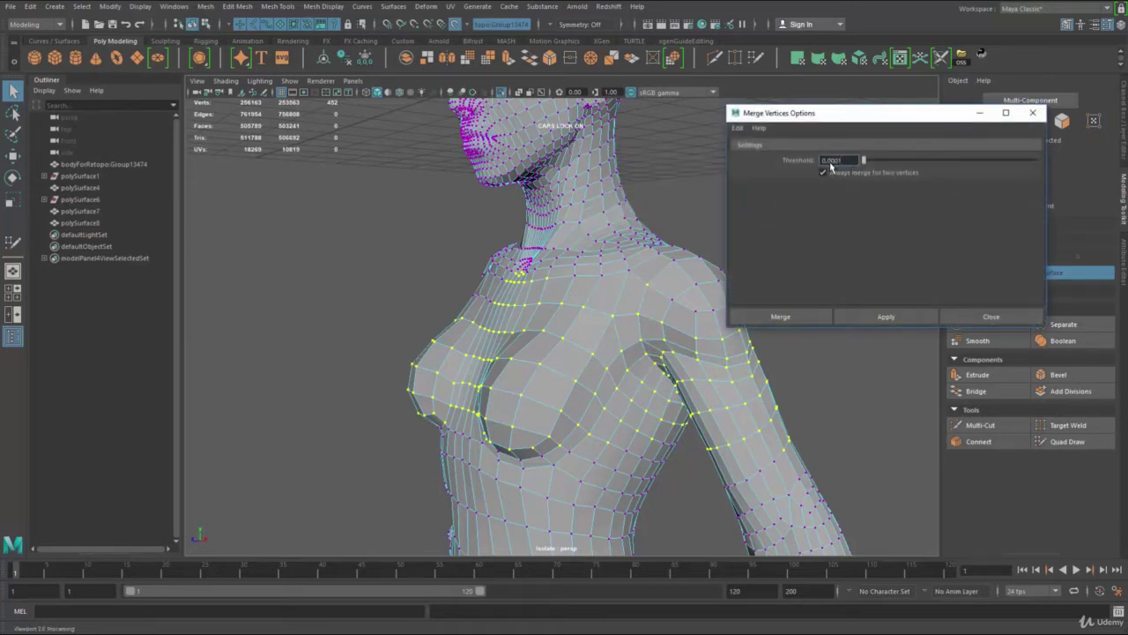
left_click(894, 319)
left_click(988, 318)
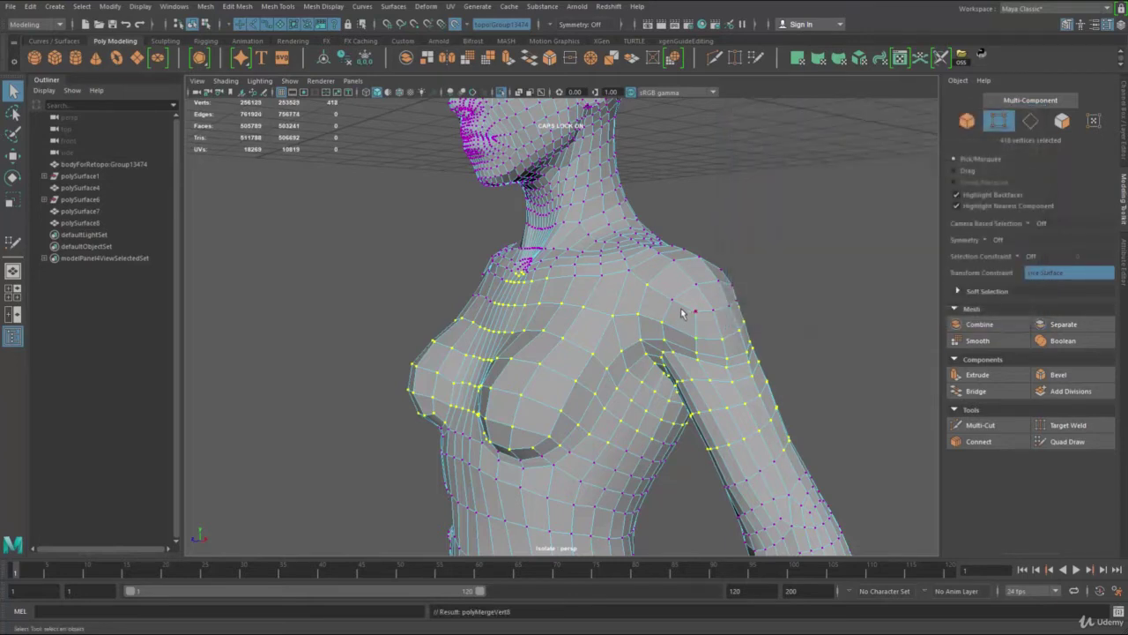
Try moving vertices near the merged shoulder seam to test the weld, and undo the move.
key("w")
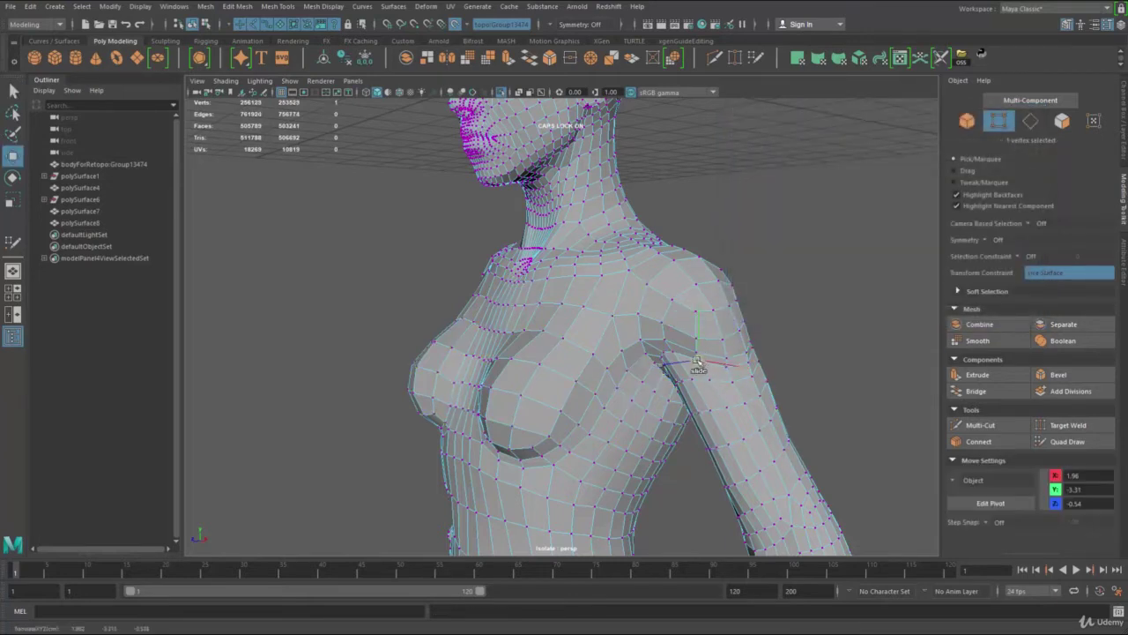
key("q")
left_click(728, 367)
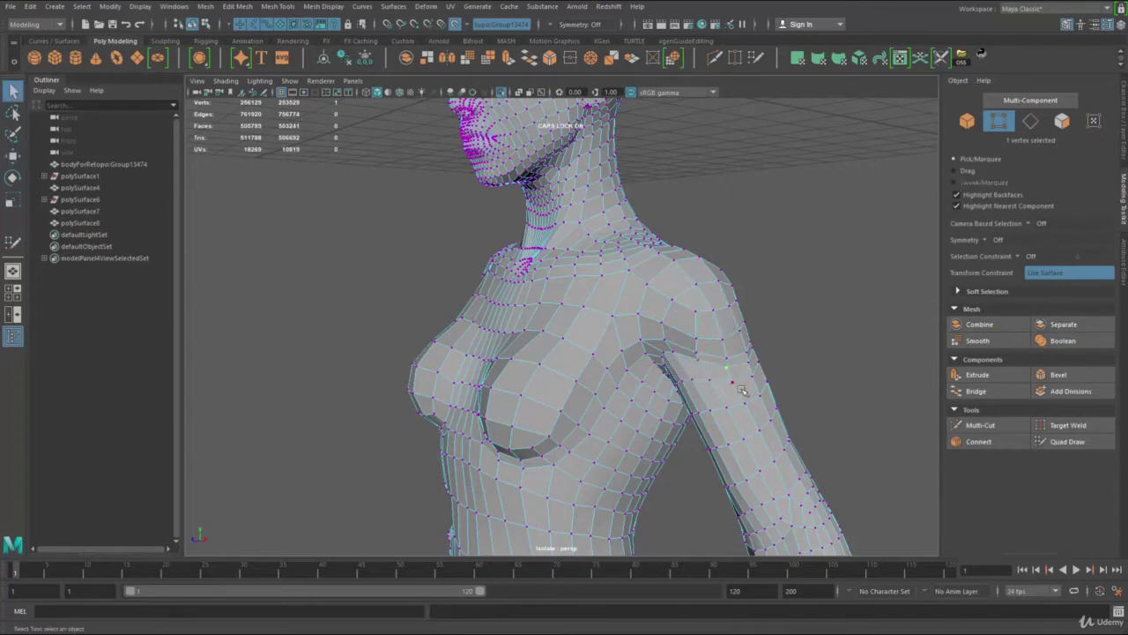
key("w")
left_click_drag(728, 368, 734, 358)
key("ctrl+z")
key("q")
Return the combined body mesh to object mode and examine the topology of its back and arms.
right_click_drag(755, 386, 781, 300)
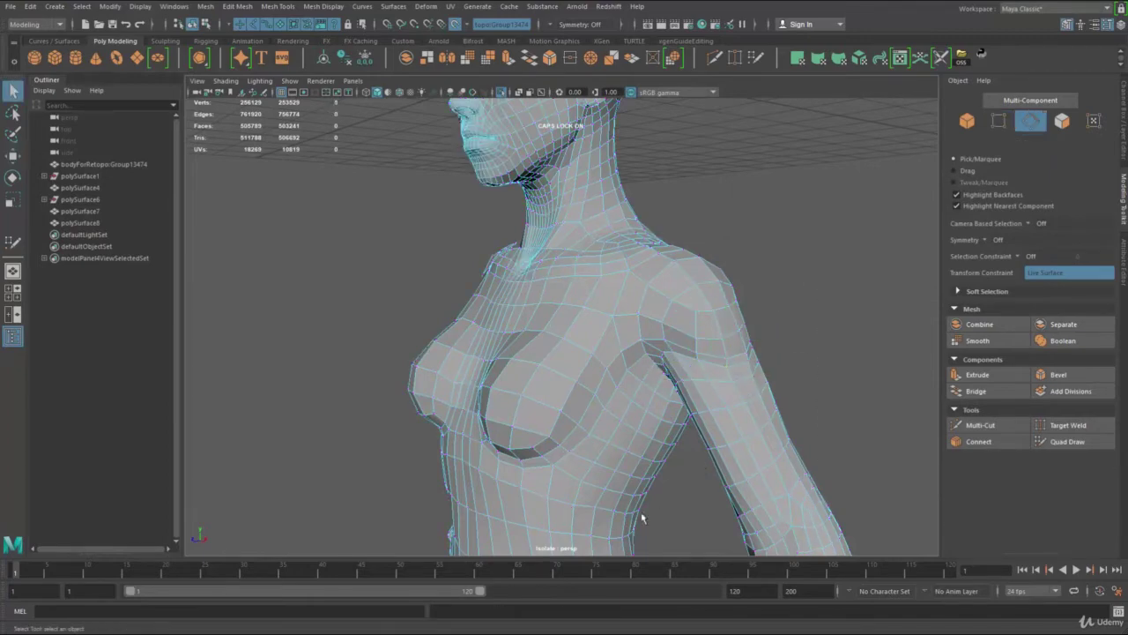
left_click_drag(641, 514, 848, 291)
right_click_drag(793, 335, 688, 352, "alt")
left_click_drag(749, 361, 582, 357, "alt")
right_click_drag(582, 357, 706, 247)
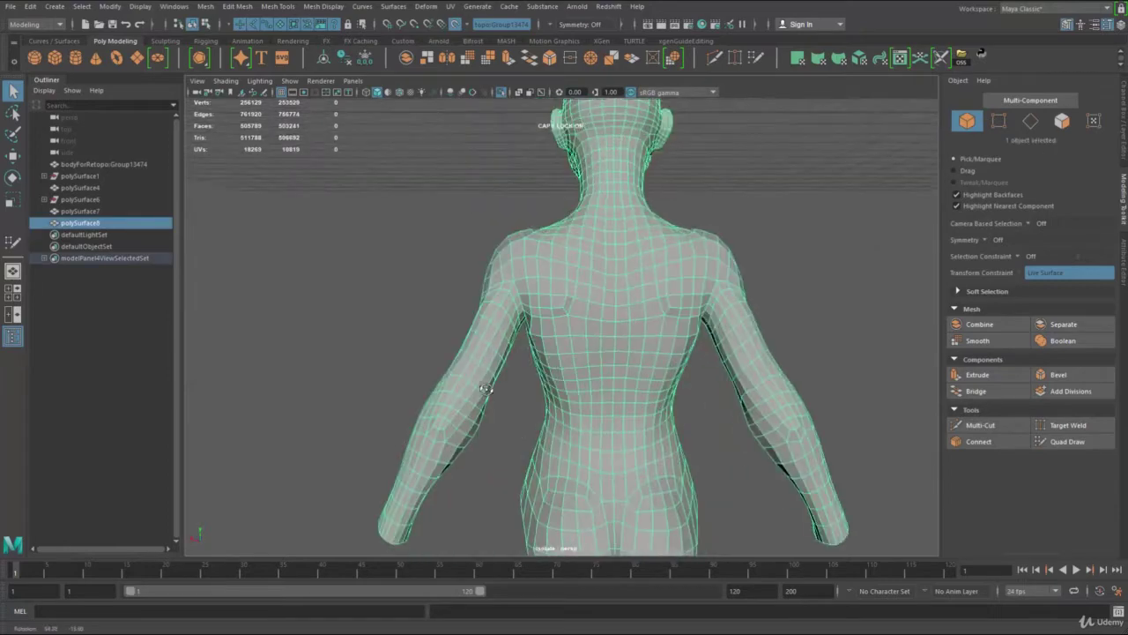
left_click_drag(582, 335, 624, 304, "alt")
right_click_drag(595, 327, 624, 332, "alt")
middle_click_drag(624, 331, 586, 388, "alt")
right_click_drag(586, 388, 628, 360, "alt")
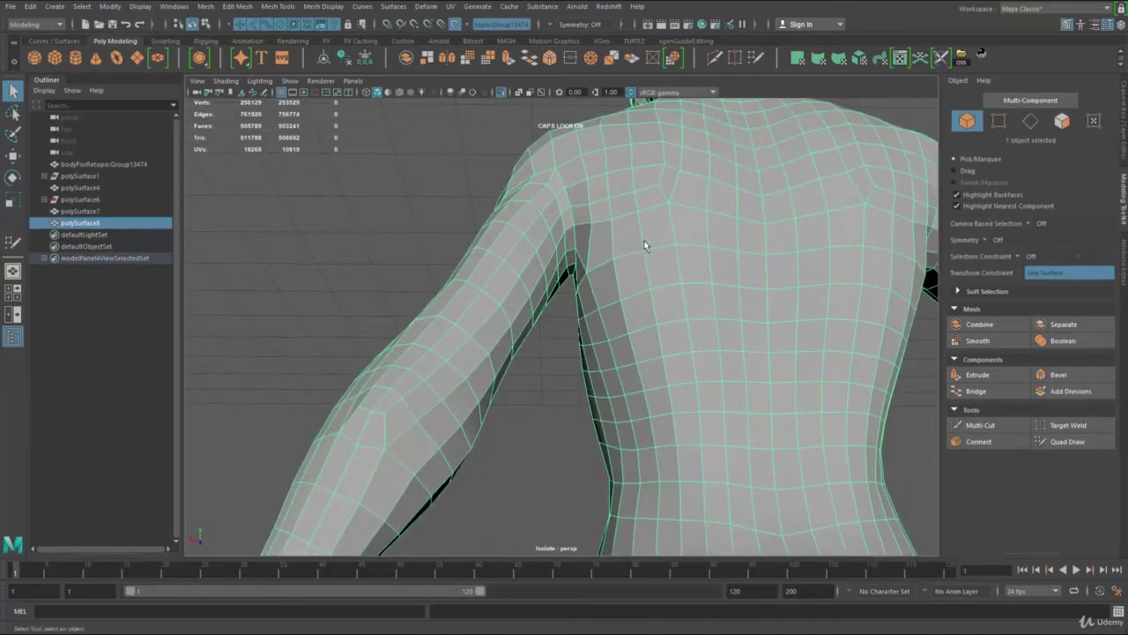
Activate Quad Draw on the combined mesh and insert an edge loop running across the upper back and down the arms.
key("F11")
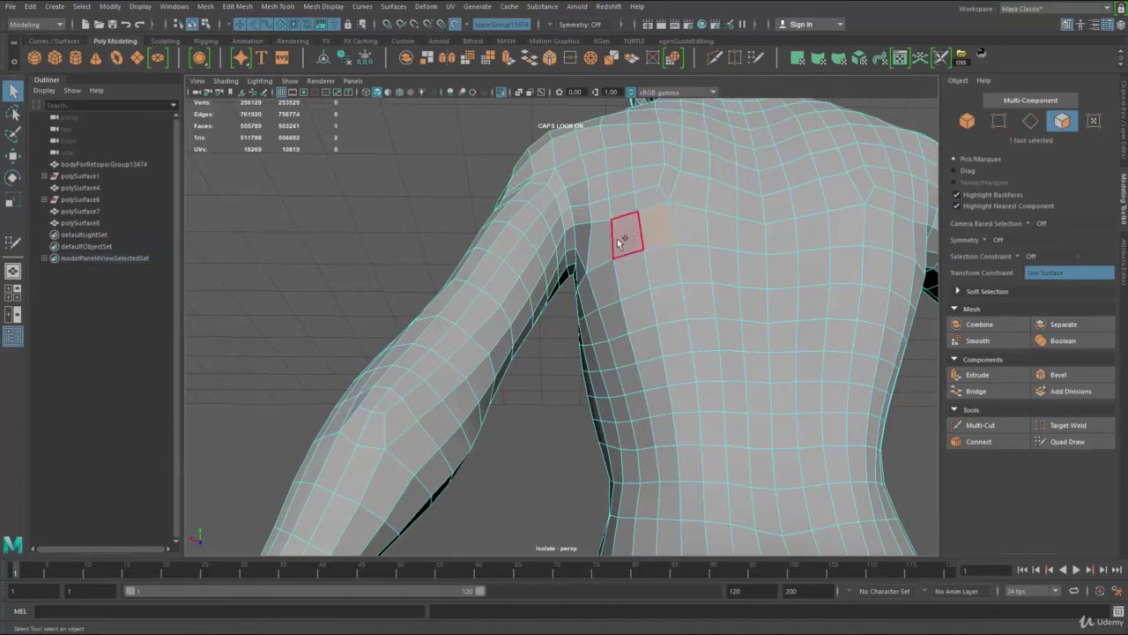
right_click_drag(636, 259, 685, 183)
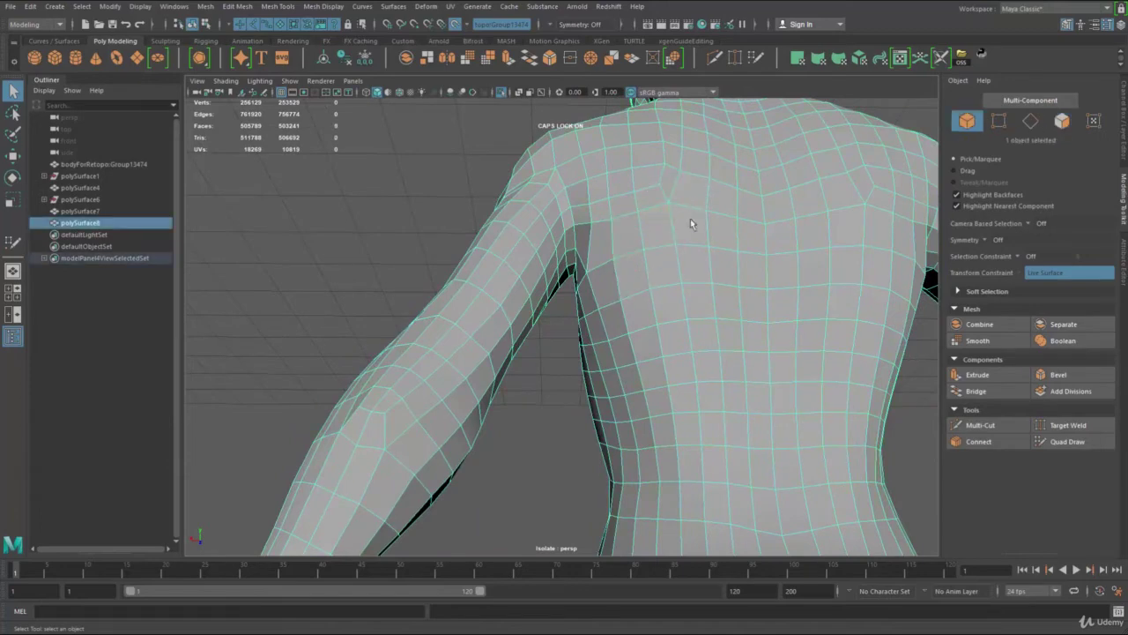
left_click(1067, 440)
left_click(635, 230, "ctrl")
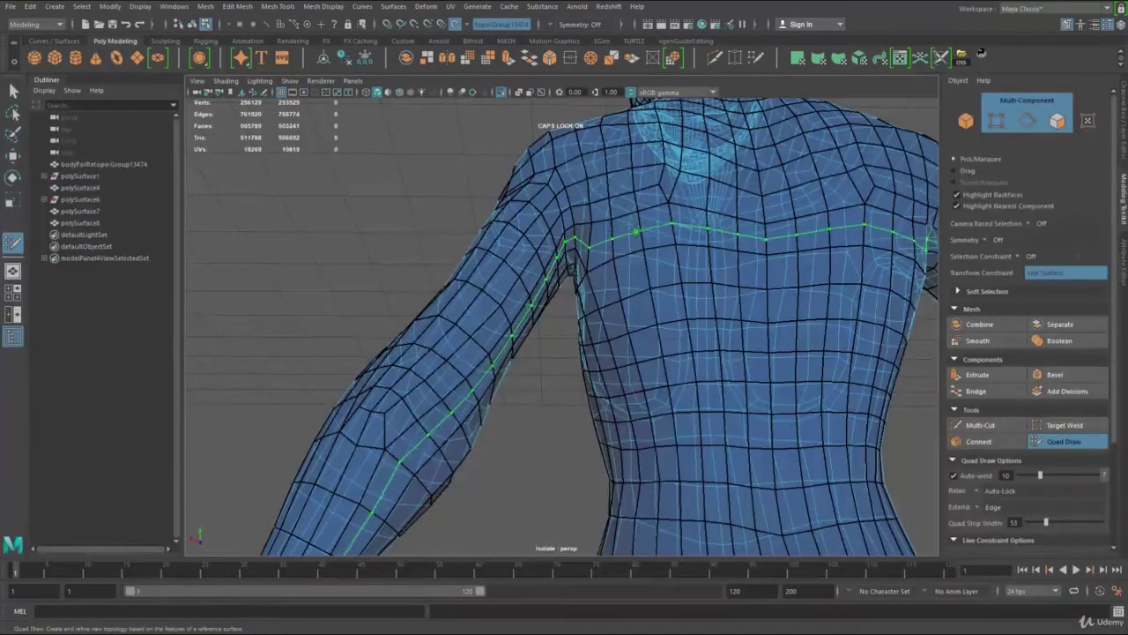
Follow the new edge loop to the wrist, try relaxing the quads across the upper back, and undo the relax.
right_click_drag(663, 267, 516, 363, "alt")
middle_click_drag(515, 363, 557, 273, "alt")
left_click_drag(558, 273, 414, 432, "alt")
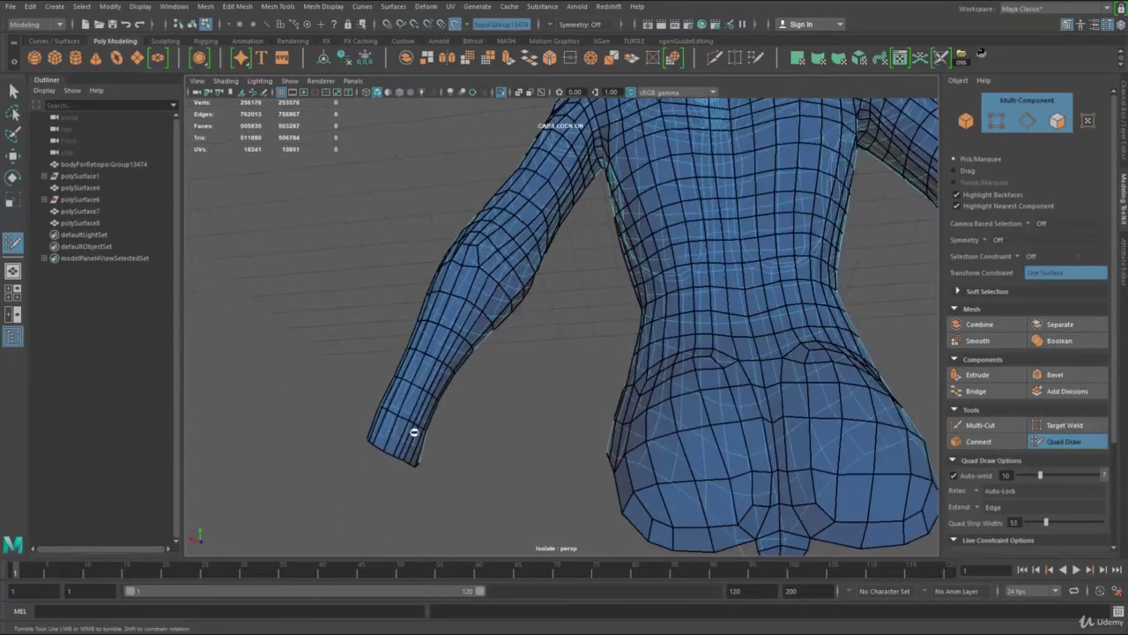
left_click_drag(544, 317, 588, 332, "alt")
middle_click_drag(588, 333, 557, 385, "alt")
right_click_drag(556, 386, 692, 330, "alt")
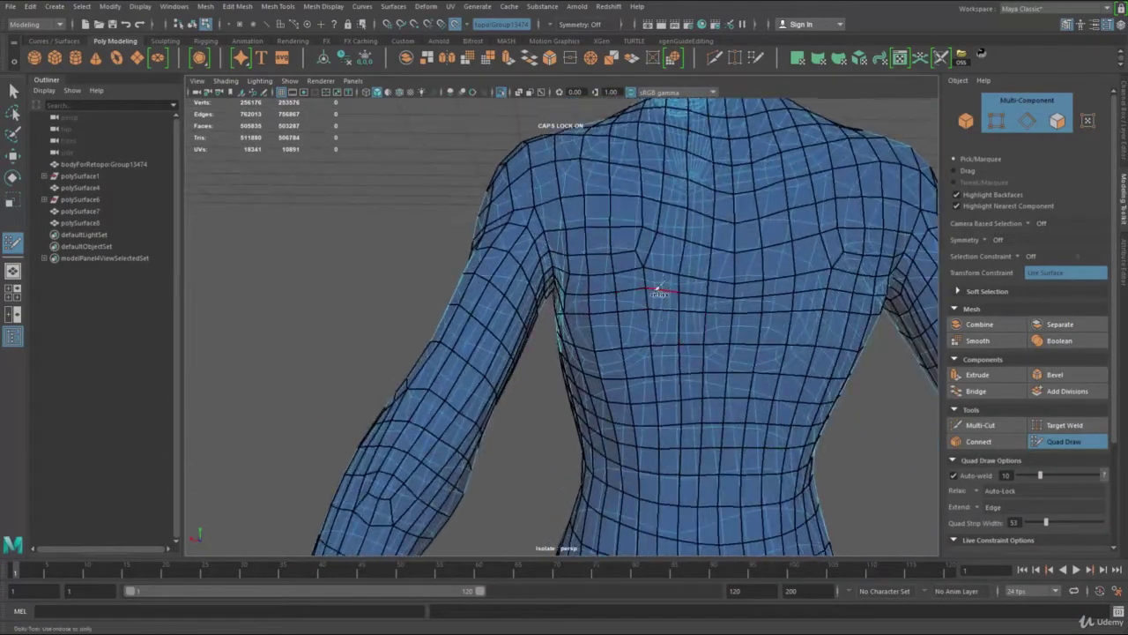
left_click_drag(658, 289, 787, 301, "shift")
key("ctrl+z")
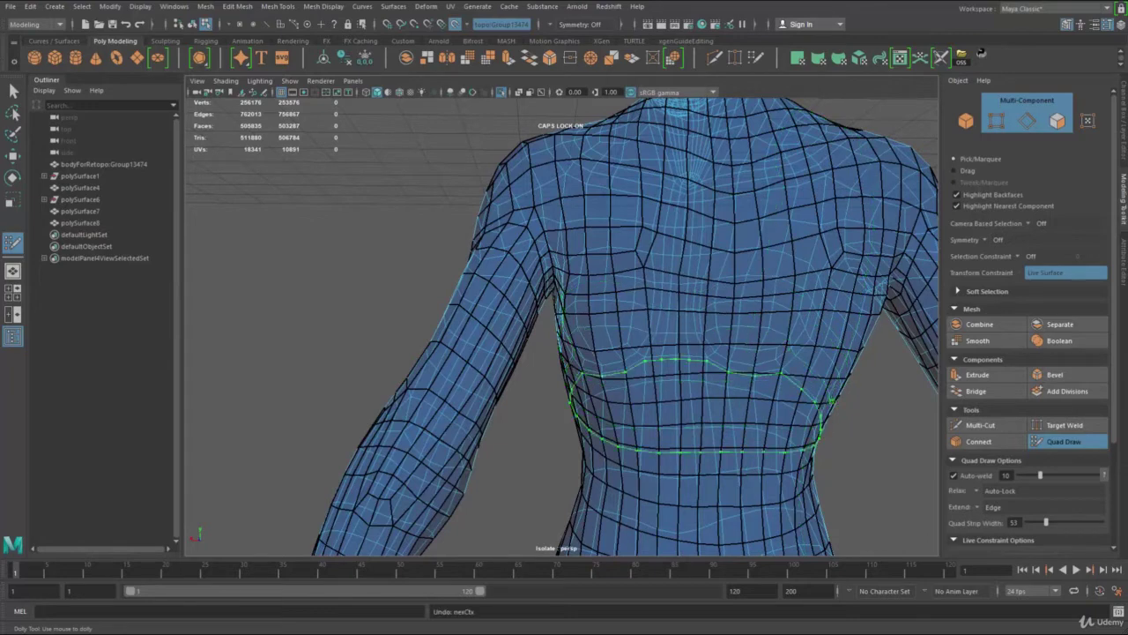
Set the modeling symmetry to Object X for working on the back and arms with Quad Draw.
left_click(553, 28)
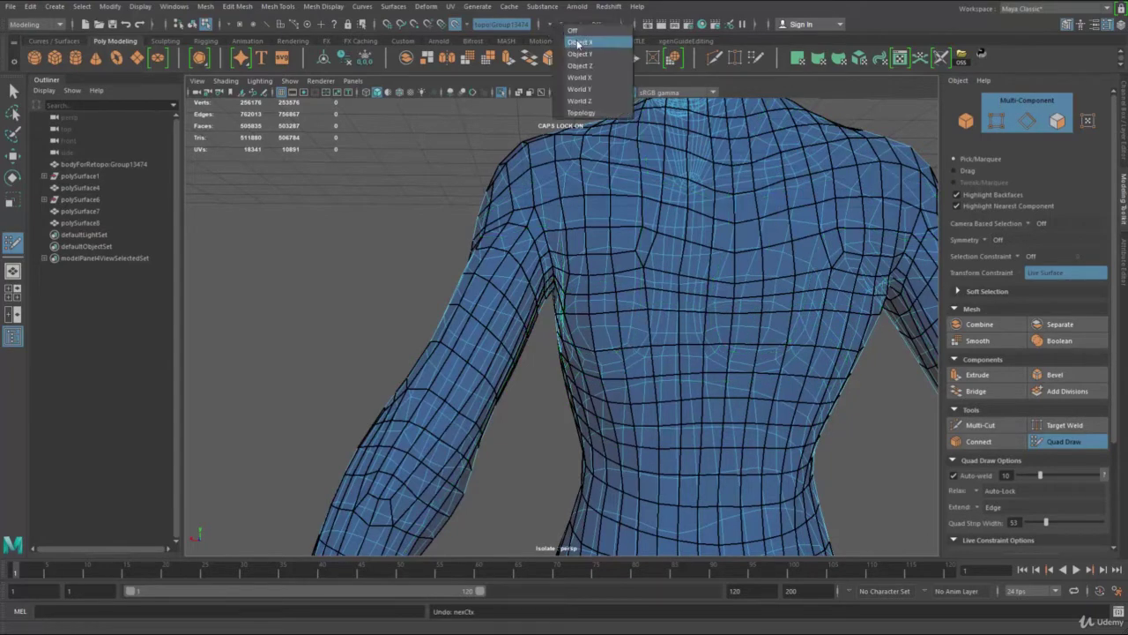
left_click(578, 41)
mouse_move(659, 276)
left_mouse_down("alt")
mouse_move(672, 275)
mouse_move(662, 273)
left_mouse_up("alt")
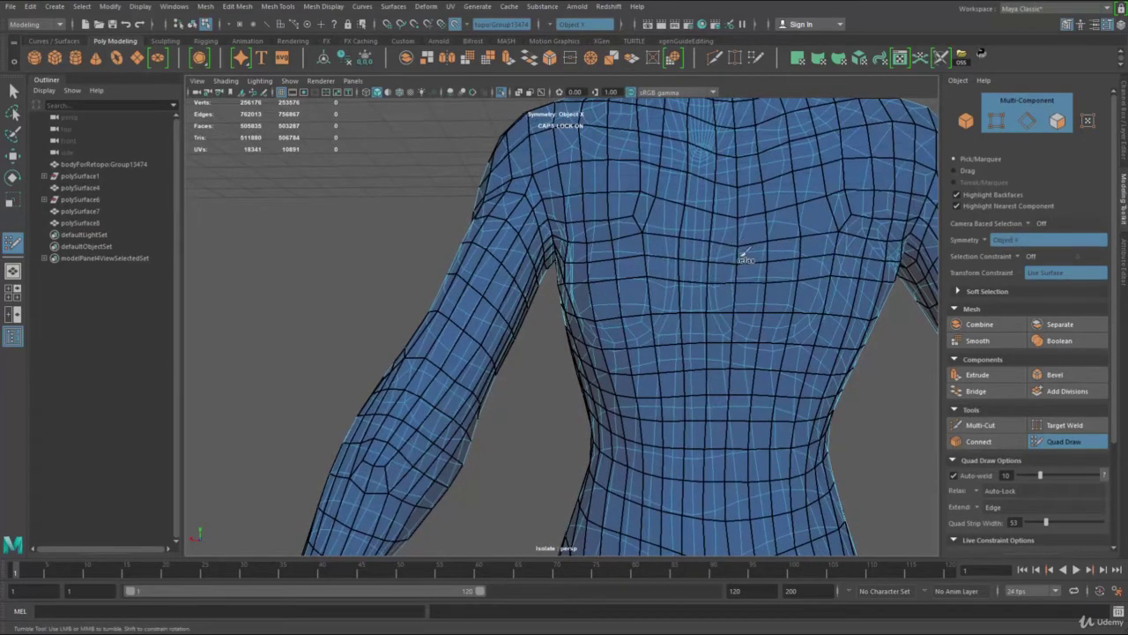
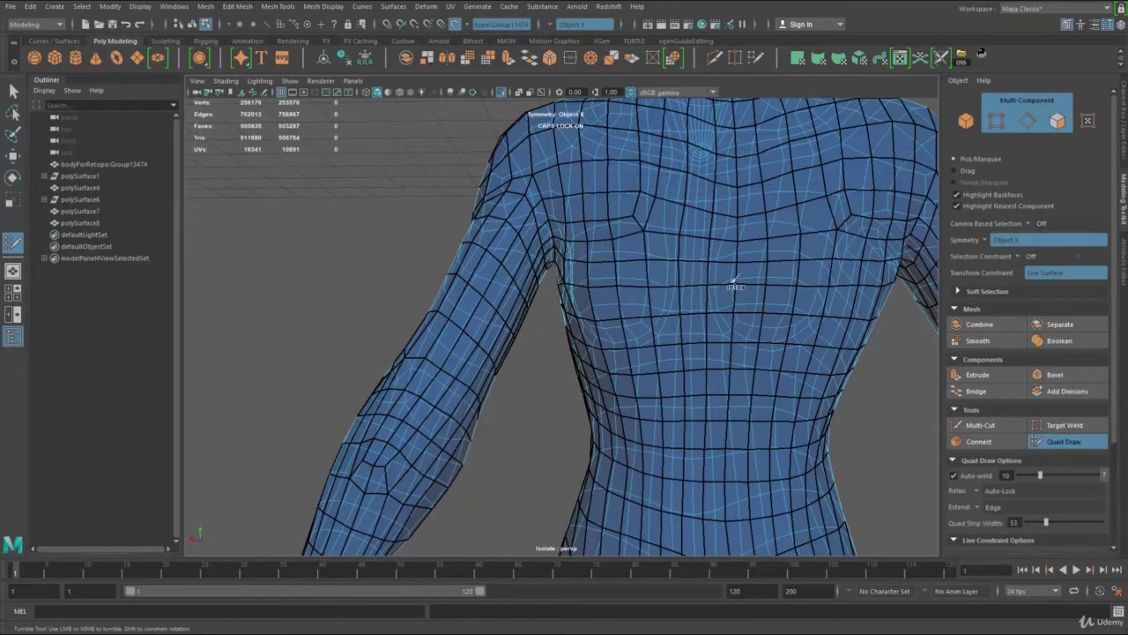
middle_click_drag(539, 360, 604, 224, "alt")
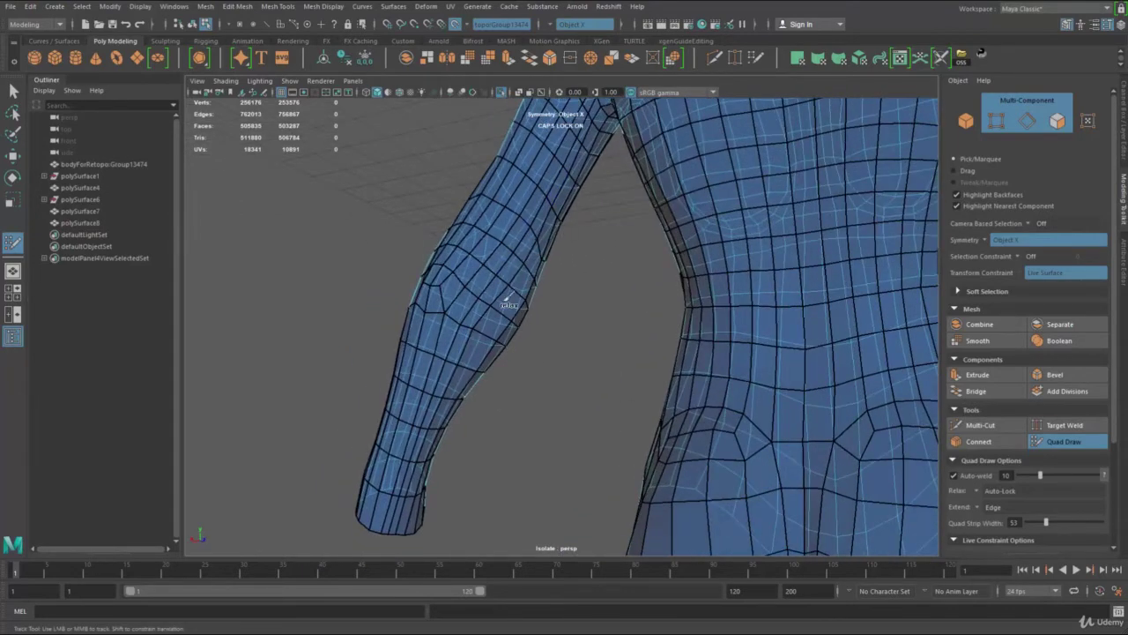
Relax the quads along the elbow, forearm and side of the back with Quad Draw, and show the whole scene again.
mouse_move(505, 300)
left_mouse_down("shift")
mouse_move(484, 314)
mouse_move(469, 356)
mouse_move(552, 212)
left_mouse_up("shift")
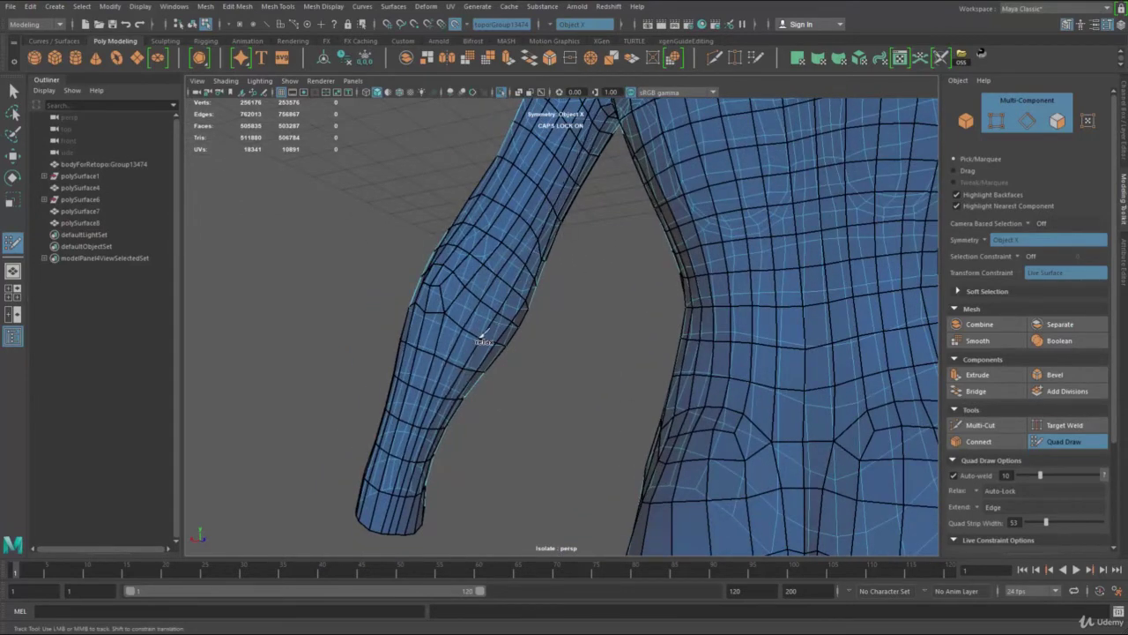
left_click_drag(481, 339, 434, 430, "shift")
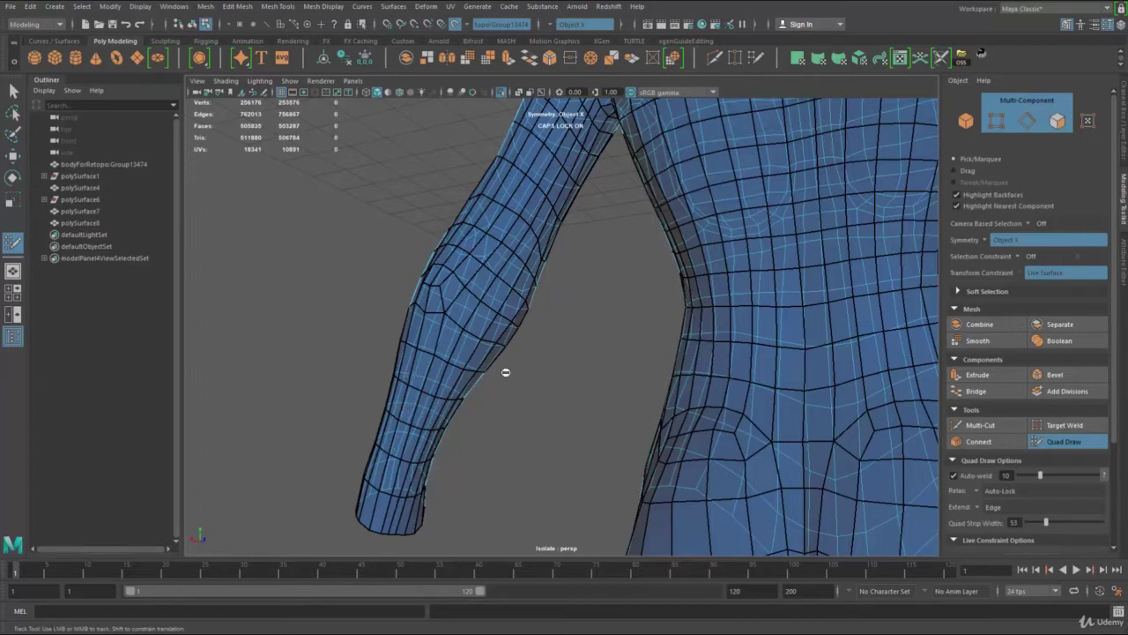
scroll(506, 372, "down", 1)
key("ctrl+1")
middle_click_drag(574, 324, 611, 374, "alt")
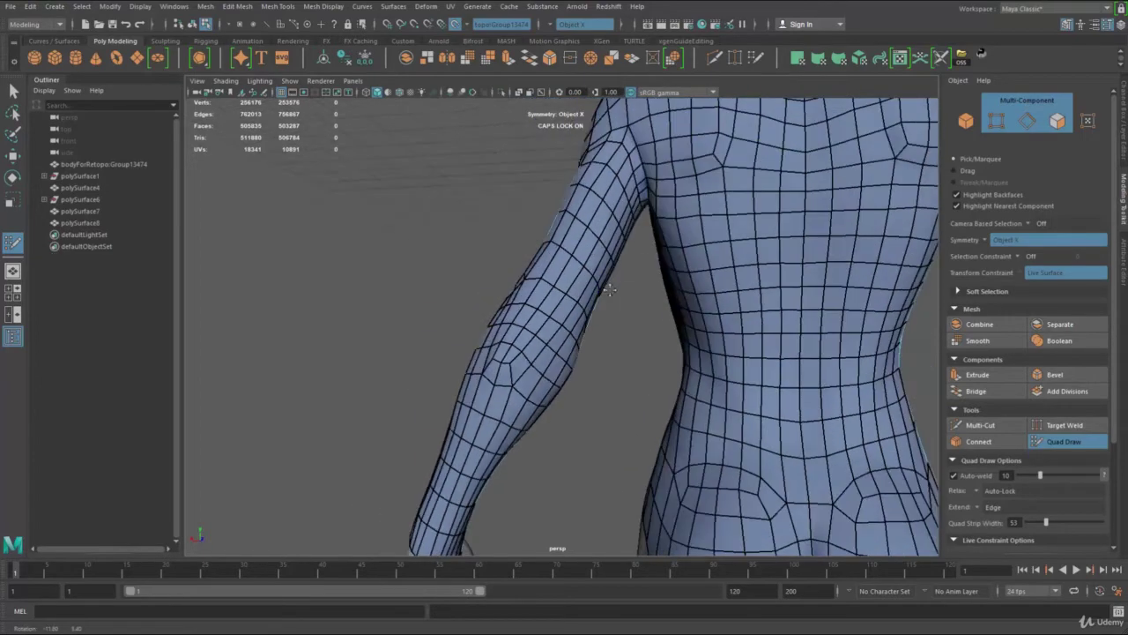
left_click_drag(630, 238, 687, 209, "alt")
left_click_drag(765, 214, 667, 295, "shift")
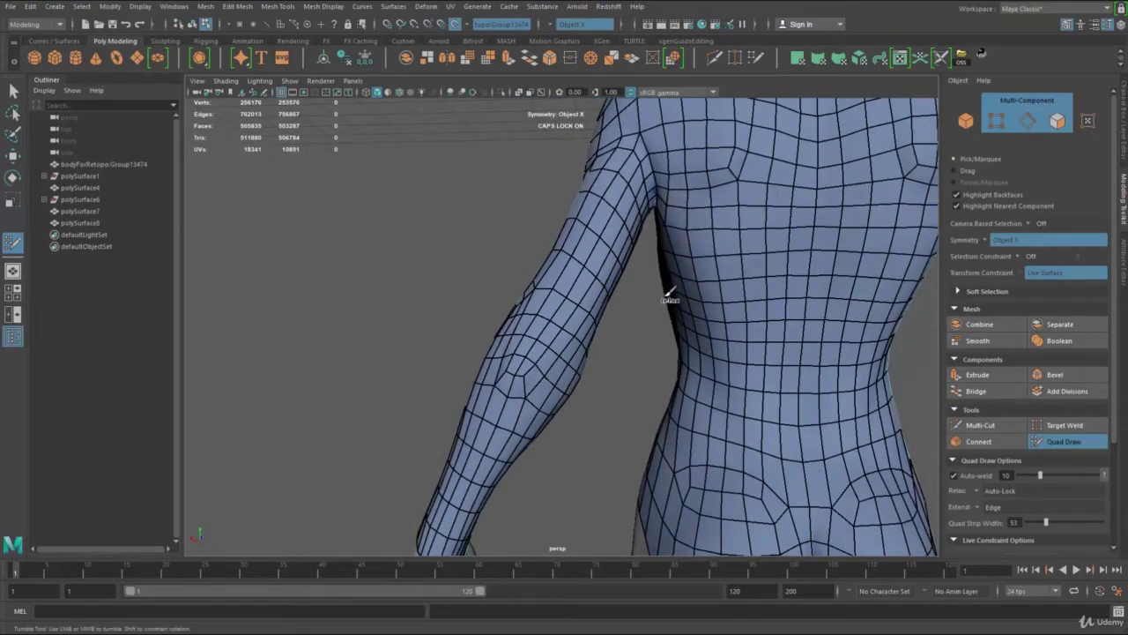
middle_click_drag(538, 386, 623, 277, "alt")
left_click_drag(642, 314, 585, 285, "alt")
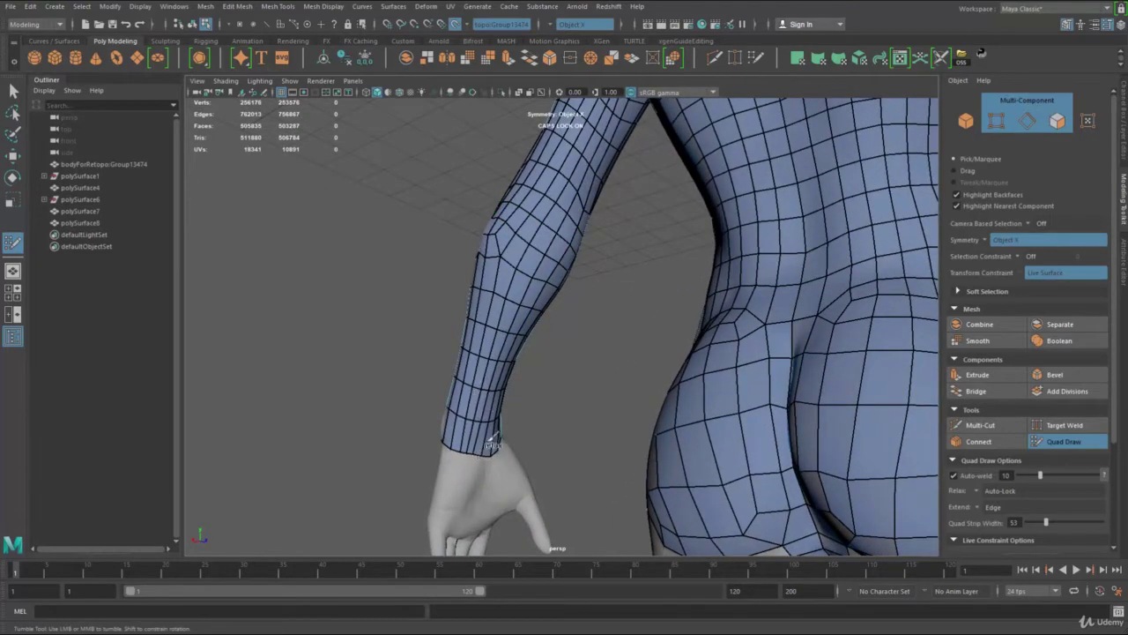
Examine the wrist border and the front of the torso and arms against the reference body.
middle_click_drag(528, 387, 577, 271, "alt")
right_click_drag(577, 271, 397, 293, "alt")
left_click_drag(398, 293, 730, 365, "alt")
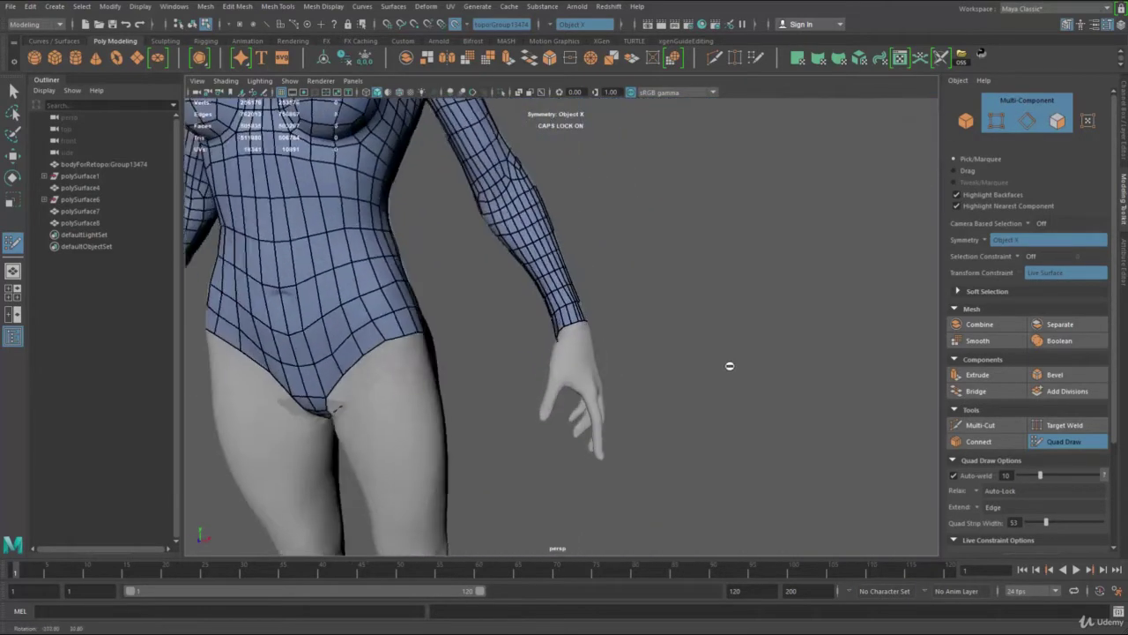
right_click_drag(730, 365, 587, 360, "alt")
mouse_move(587, 359)
left_mouse_down("alt")
mouse_move(549, 327)
mouse_move(605, 322)
left_mouse_up("alt")
right_click_drag(604, 323, 669, 308, "alt")
middle_click_drag(668, 309, 673, 267, "alt")
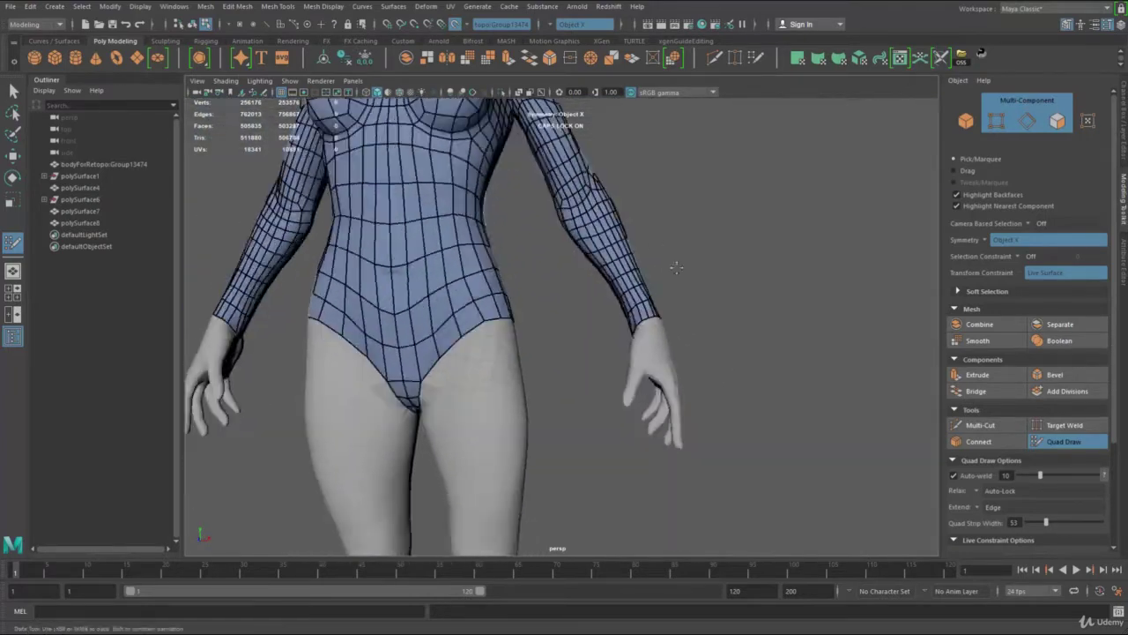
right_click_drag(673, 267, 715, 216, "alt")
Leave Quad Draw, select the retopologized body and hands in object mode, and isolate them around the wrist.
key("q")
key("F8")
left_click_drag(775, 214, 655, 396)
middle_click_drag(655, 396, 595, 403, "alt")
right_click_drag(595, 402, 725, 316, "alt")
left_click(779, 243)
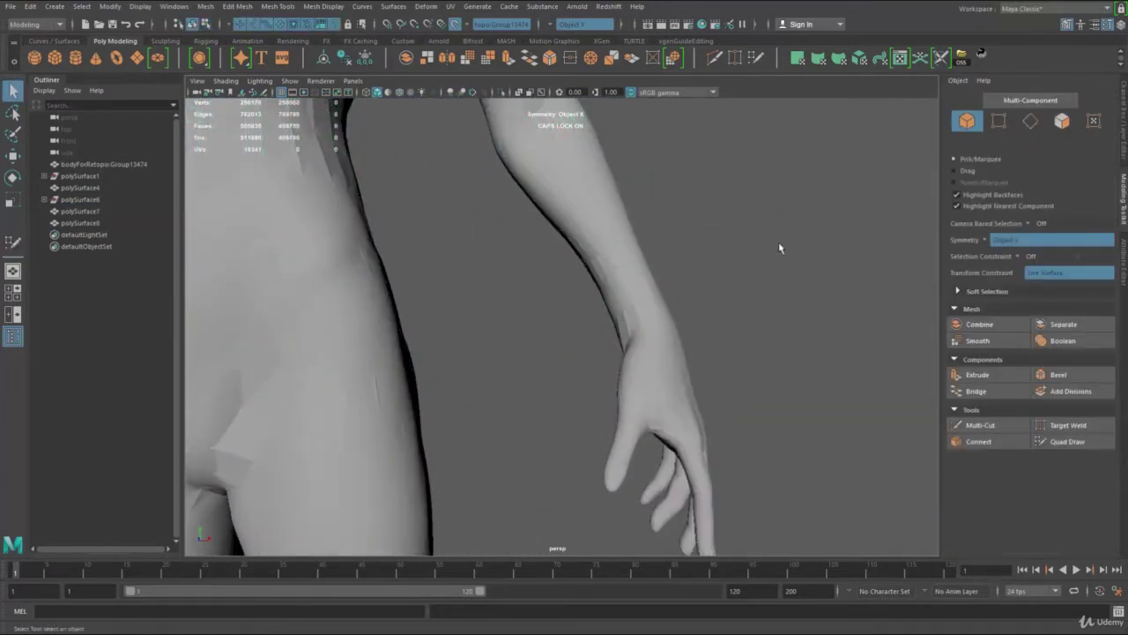
left_click_drag(779, 243, 604, 381)
key("ctrl+1")
left_click_drag(693, 357, 711, 332, "alt")
right_click_drag(710, 332, 693, 356, "alt")
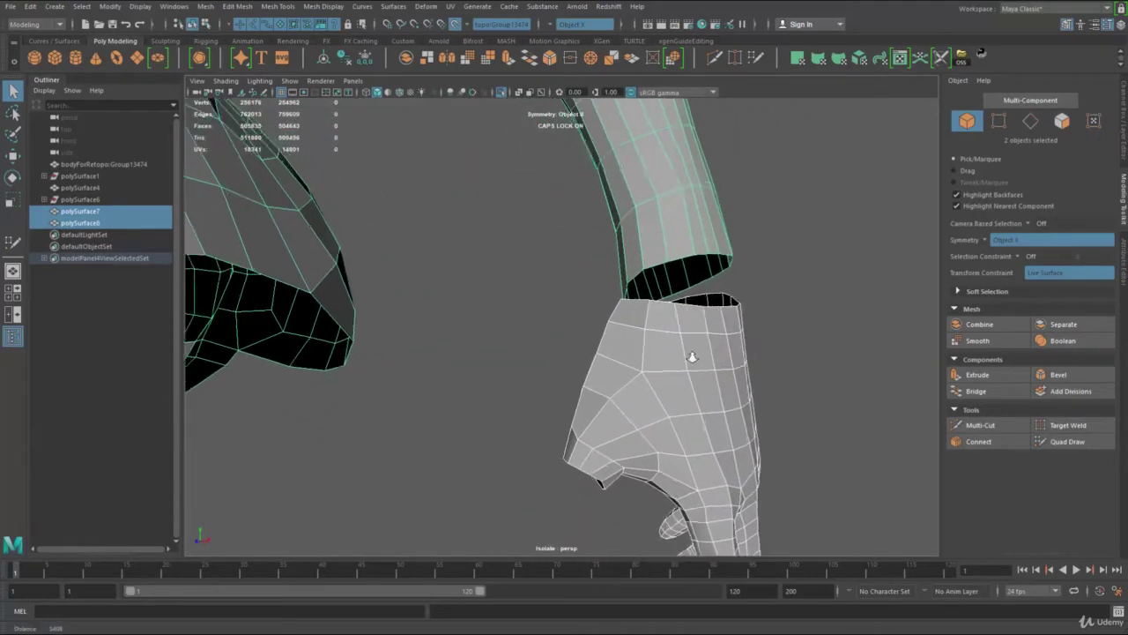
Separate the mesh containing both hands into individual hand objects.
left_click_drag(692, 358, 651, 349, "alt")
right_click_drag(743, 215, 737, 427, "shift")
left_click_drag(684, 342, 649, 312, "alt")
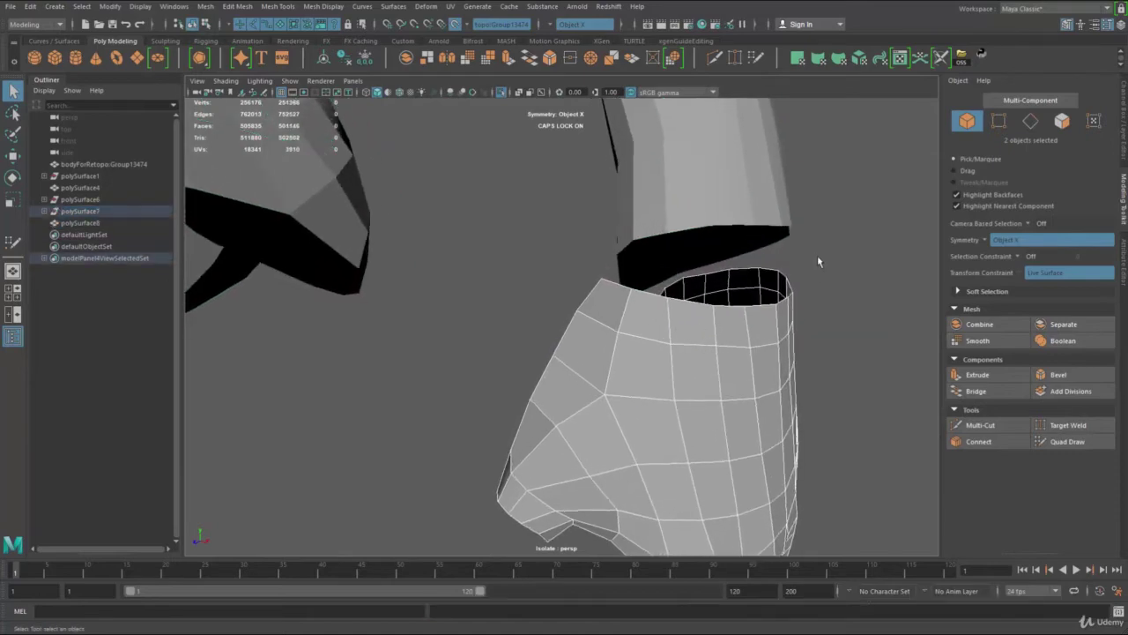
left_click(842, 176)
Select both hands together with the body and combine them into a single mesh.
left_click_drag(842, 174, 679, 352)
right_click_drag(635, 327, 397, 251, "alt")
left_click_drag(546, 274, 686, 297, "alt")
left_click_drag(369, 278, 481, 345, "shift")
left_click_drag(372, 233, 772, 383)
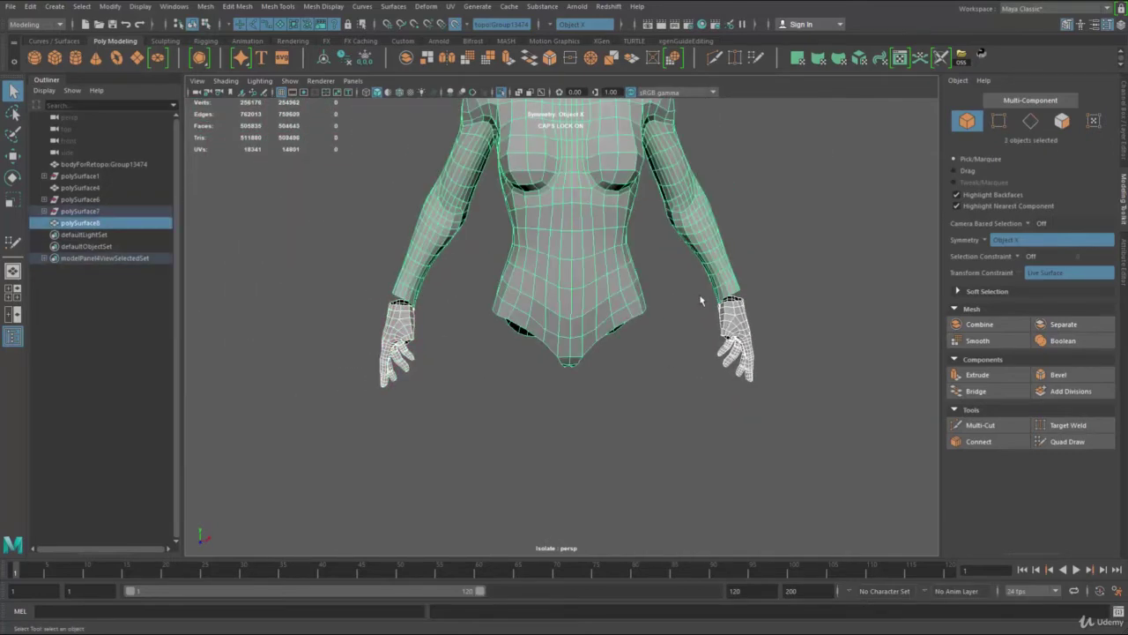
left_click_drag(701, 298, 609, 265, "alt")
right_click_drag(588, 246, 839, 375, "alt")
left_click_drag(774, 346, 555, 287, "alt")
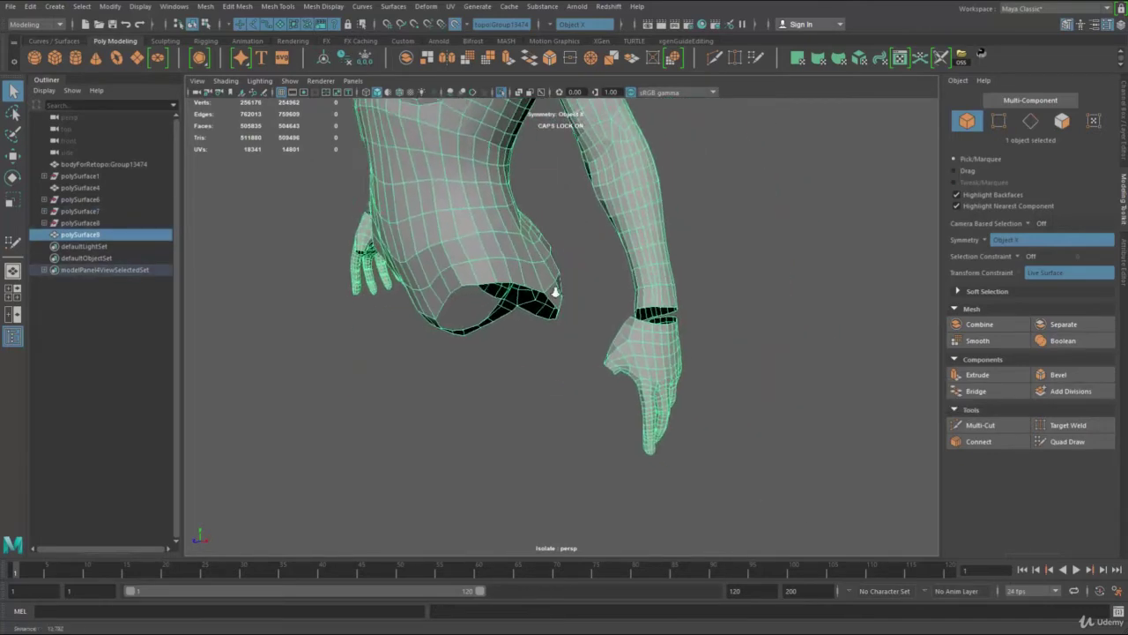
Bridge the open forearm and hand border edges at the wrist and return the mesh to object mode.
right_click_drag(555, 288, 707, 238, "alt")
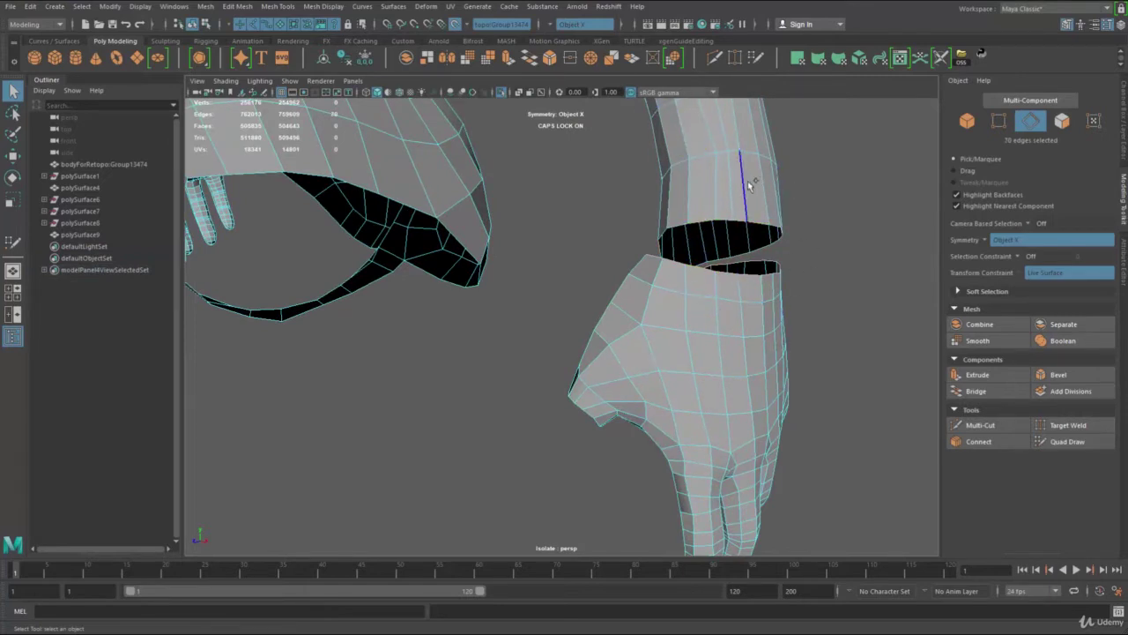
right_click_drag(754, 170, 754, 313, "shift")
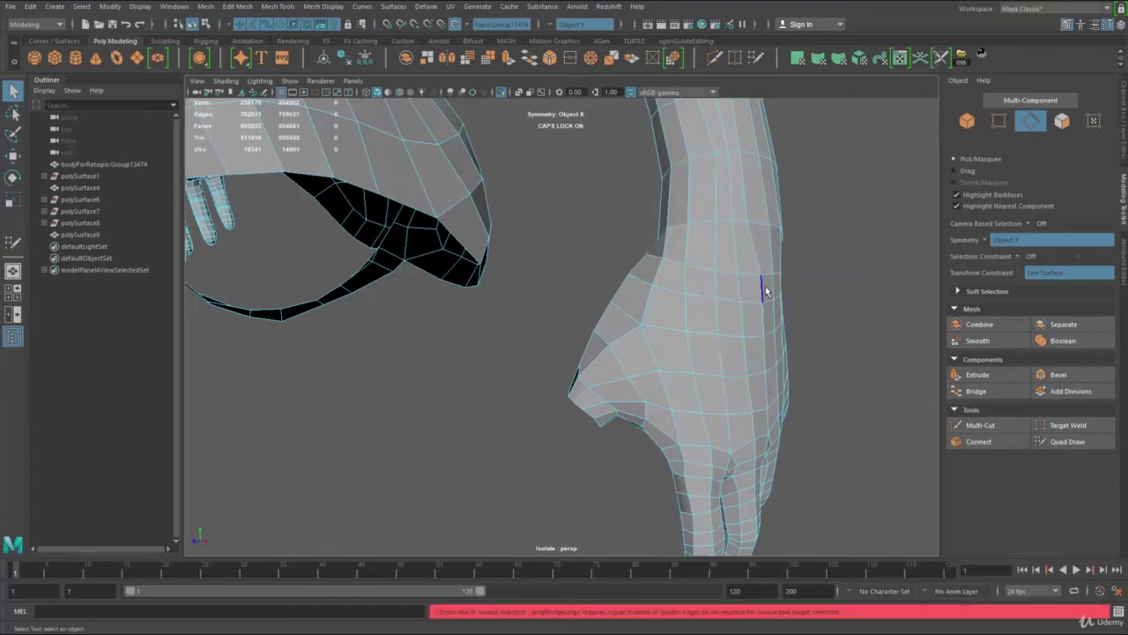
left_click_drag(765, 286, 619, 261, "alt")
right_click_drag(620, 261, 746, 182)
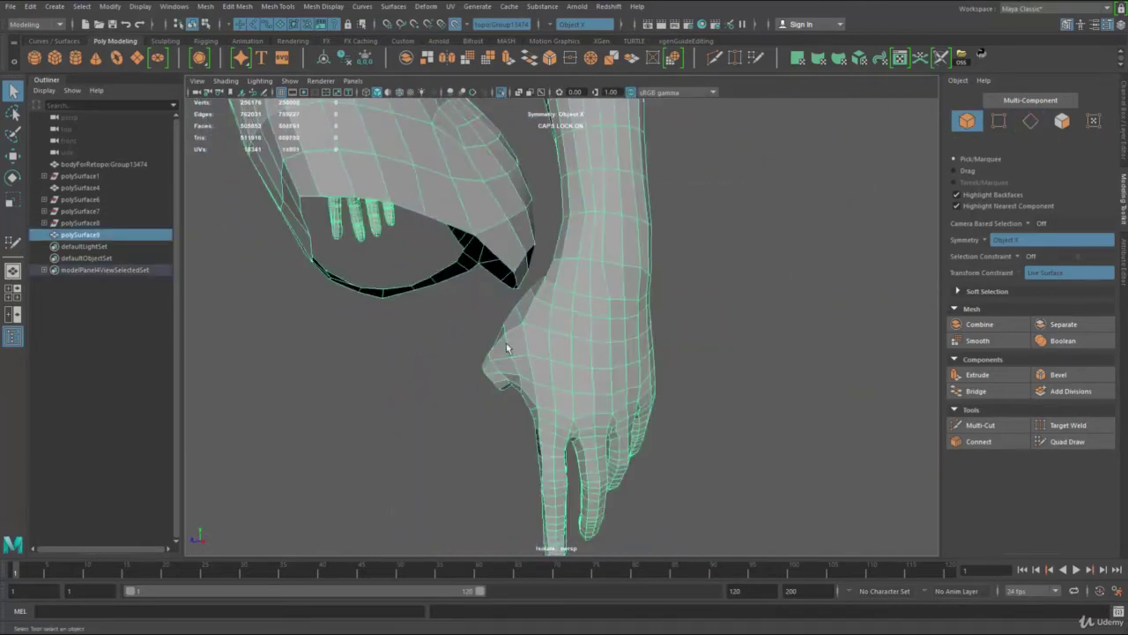
Delete the combined mesh's construction history and exit the isolated view.
scroll(509, 346, "down", 5)
left_click_drag(509, 345, 610, 257, "alt")
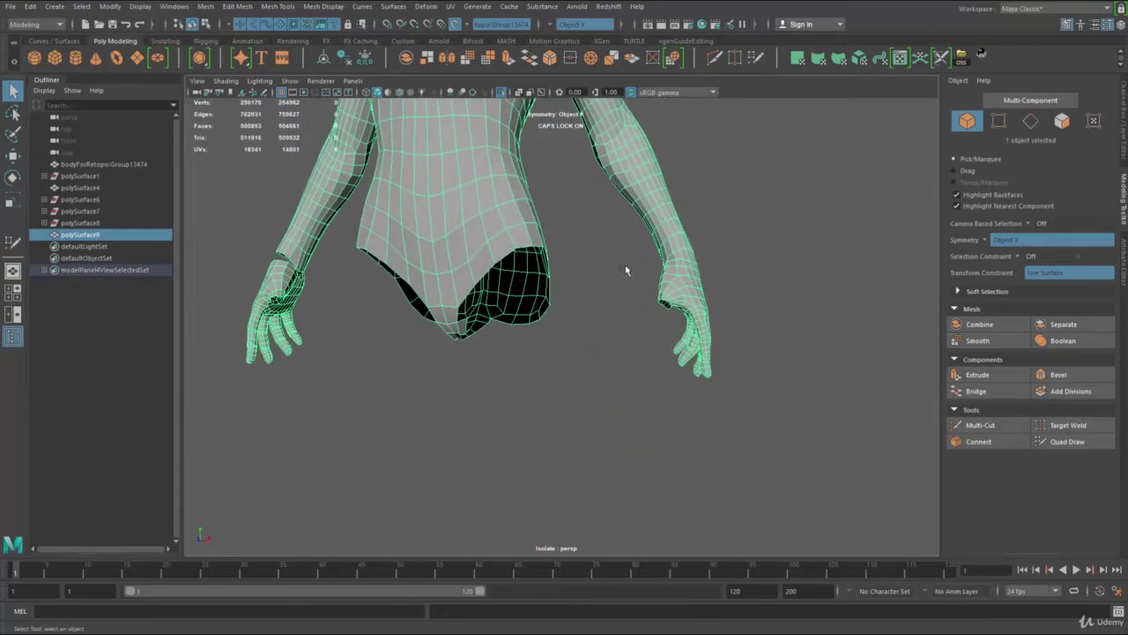
key("alt+shift+d")
middle_click_drag(631, 276, 652, 314, "alt")
right_click_drag(652, 314, 692, 319, "alt")
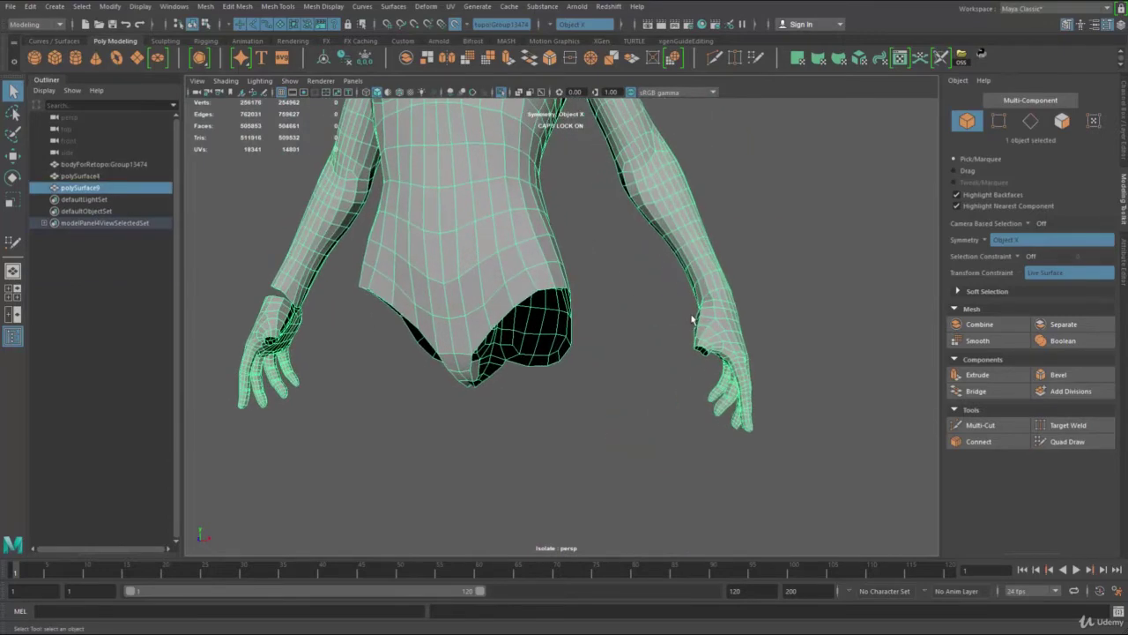
key("ctrl+1")
Activate Quad Draw on the combined mesh and relax the quads around the bridged wrist.
left_click_drag(701, 331, 654, 256, "alt")
mouse_move(654, 256)
right_mouse_down("alt")
mouse_move(731, 241)
mouse_move(746, 215)
mouse_move(736, 381)
mouse_move(749, 470)
mouse_move(727, 483)
right_mouse_up("alt")
mouse_move(730, 288)
left_mouse_down("alt")
mouse_move(637, 306)
mouse_move(582, 260)
mouse_move(641, 285)
mouse_move(430, 353)
left_mouse_up("alt")
middle_click_drag(429, 352, 597, 310, "alt")
right_click_drag(459, 284, 617, 310, "alt")
mouse_move(636, 315)
left_mouse_down("shift")
mouse_move(592, 295)
mouse_move(668, 311)
left_mouse_up("shift")
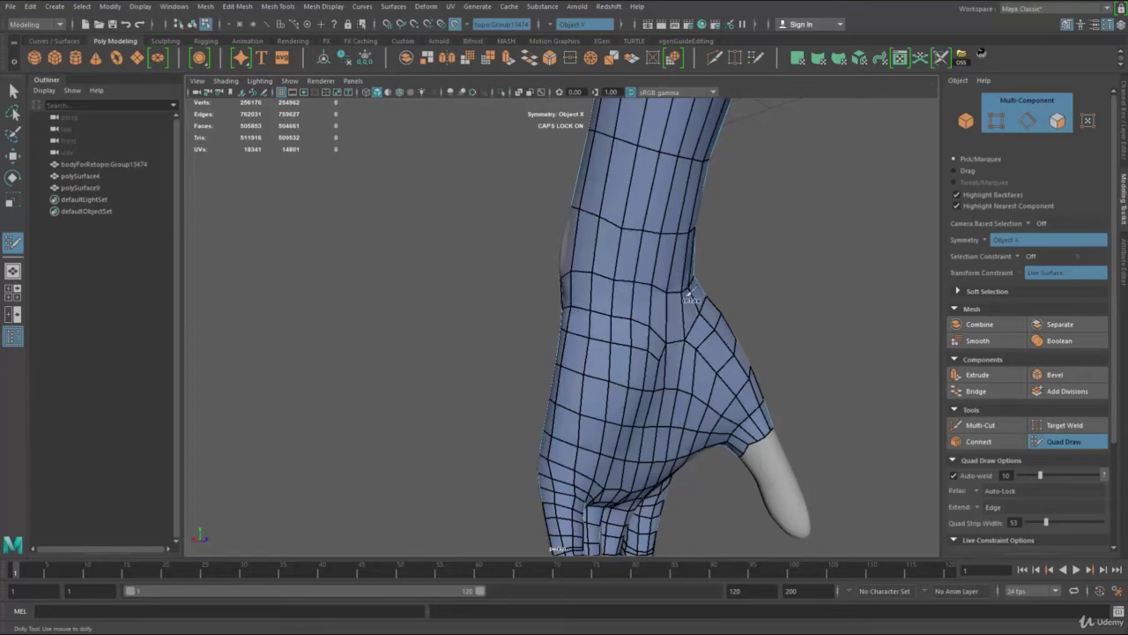
left_click_drag(653, 342, 793, 346, "alt")
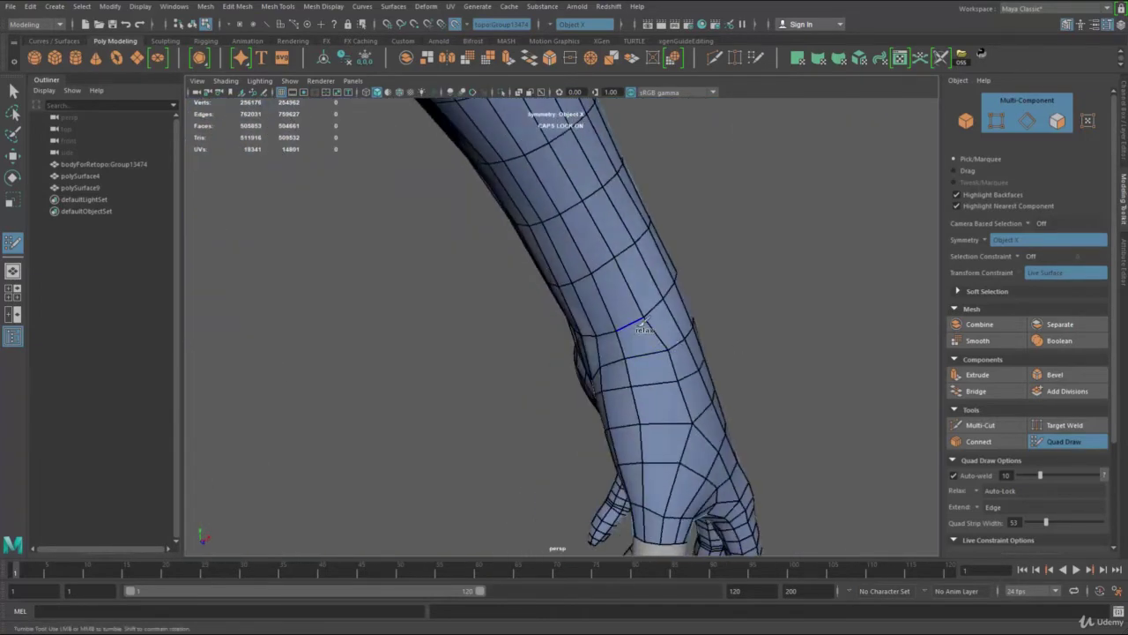
Insert additional edge loops around the wrist and relax the surrounding quads on the forearm and back of the hand.
left_click_drag(588, 371, 601, 317, "alt")
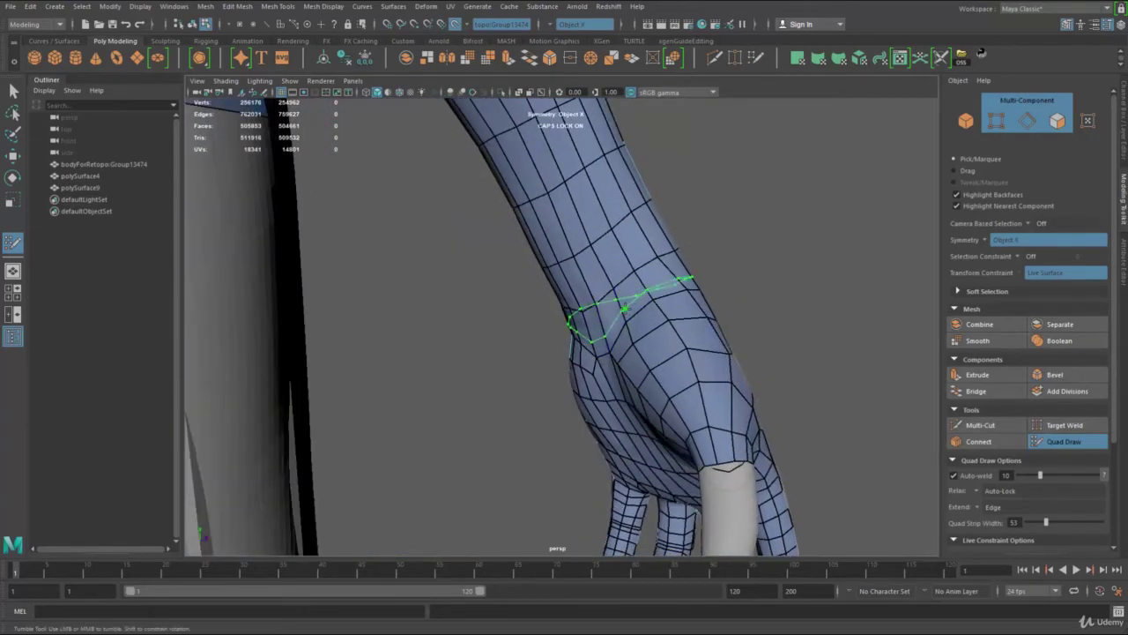
left_click(627, 304, "ctrl")
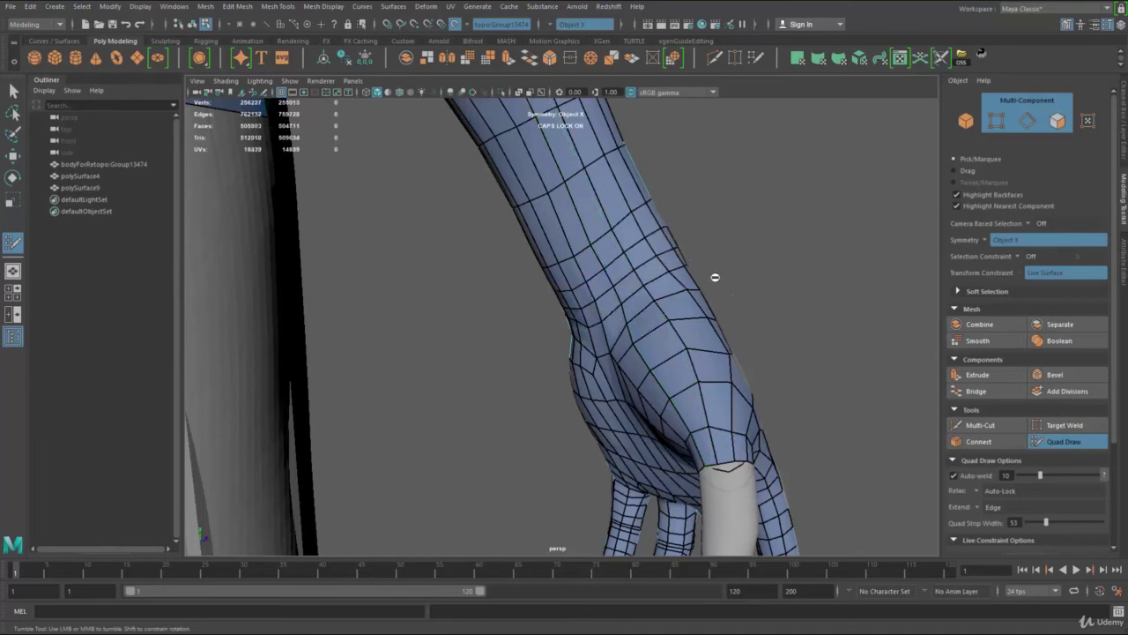
left_click_drag(715, 277, 487, 277, "alt")
mouse_move(501, 325)
left_mouse_down("shift")
mouse_move(548, 304)
mouse_move(551, 330)
left_mouse_up("shift")
mouse_move(503, 238)
left_mouse_down("shift")
mouse_move(499, 280)
mouse_move(546, 257)
left_mouse_up("shift")
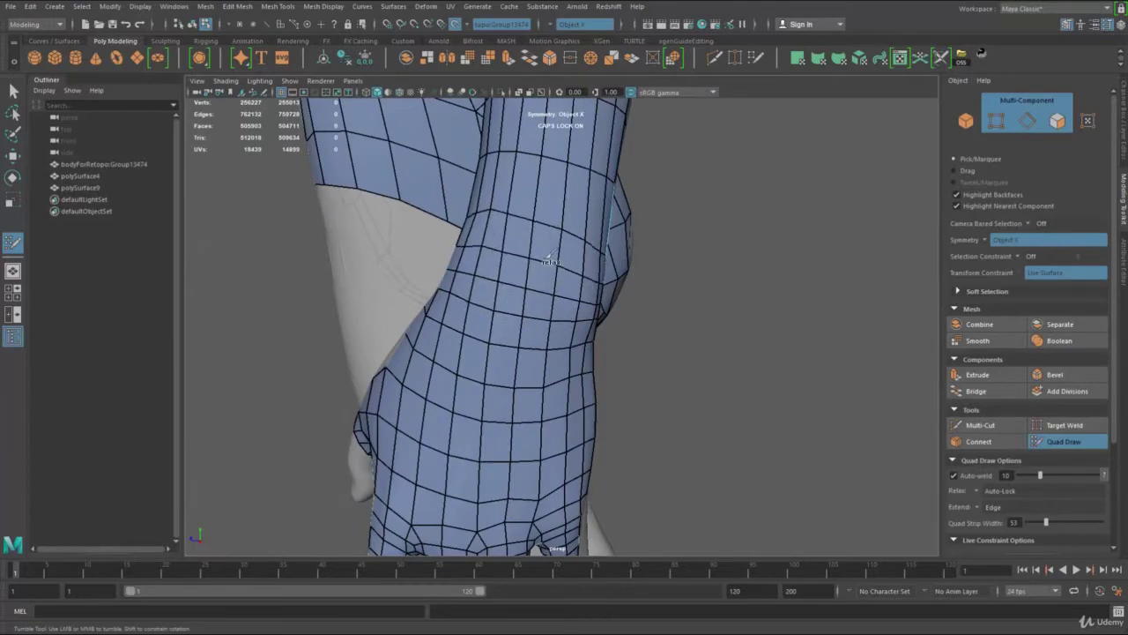
left_click_drag(837, 399, 510, 302, "alt")
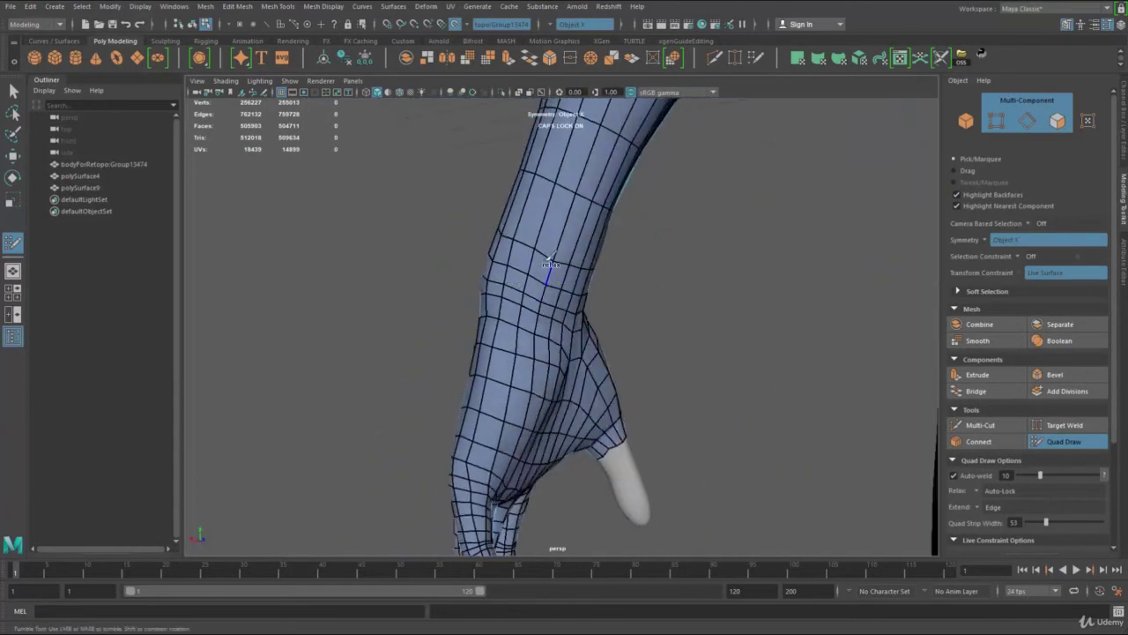
left_click_drag(548, 259, 574, 284, "shift")
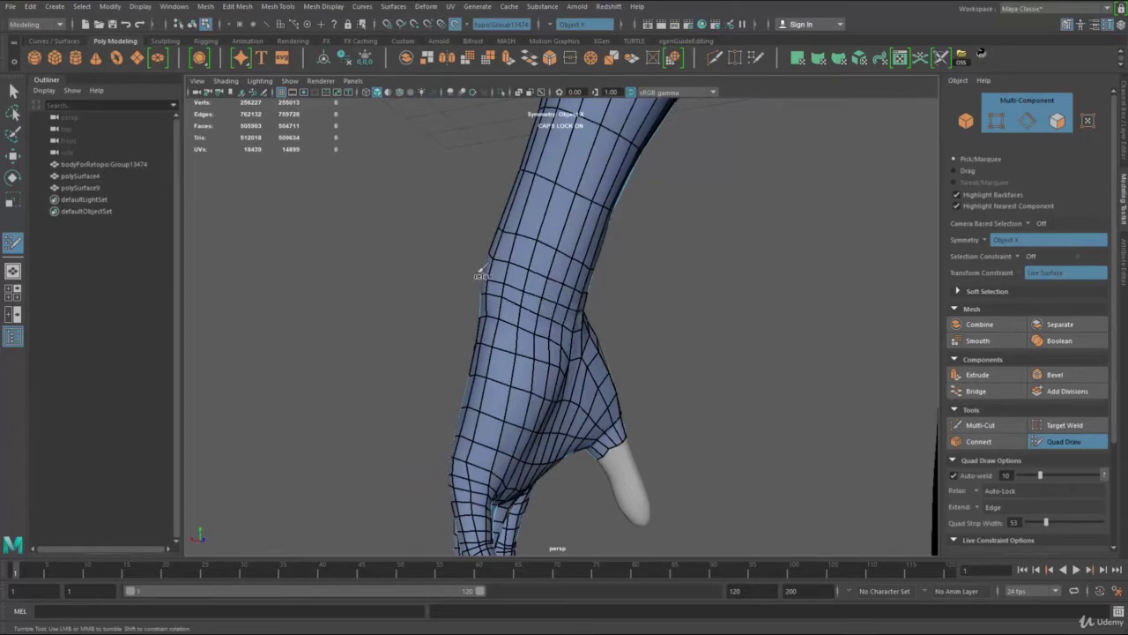
Extend the open border at the base of the thumb with a new ring of quads along the thumb.
left_click_drag(333, 280, 716, 291, "alt")
middle_click_drag(716, 291, 672, 241, "alt")
right_click_drag(673, 240, 644, 336, "alt")
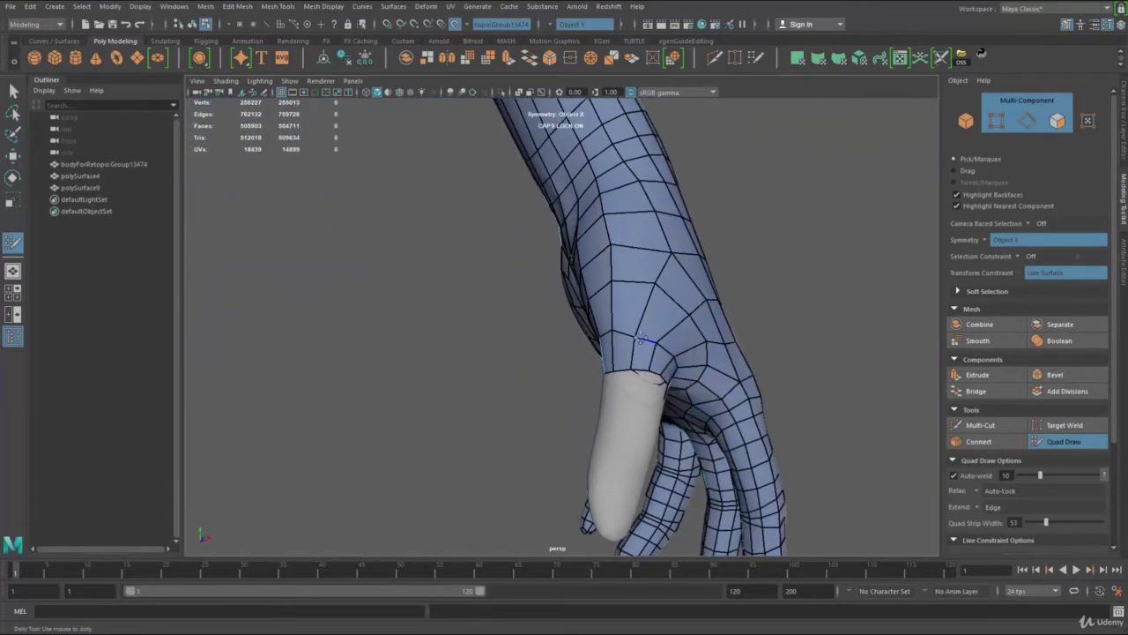
left_click_drag(636, 331, 693, 327, "alt")
middle_click_drag(693, 328, 677, 302, "alt")
right_click_drag(677, 302, 743, 310, "alt")
mouse_move(744, 310)
left_mouse_down("alt")
mouse_move(789, 278)
mouse_move(733, 341)
mouse_move(564, 388)
mouse_move(605, 288)
mouse_move(524, 218)
mouse_move(613, 191)
mouse_move(521, 360)
mouse_move(520, 413)
mouse_move(552, 325)
mouse_move(675, 338)
mouse_move(870, 397)
left_mouse_up("alt")
middle_click_drag(820, 309, 569, 323, "alt")
right_click_drag(569, 323, 820, 308, "alt")
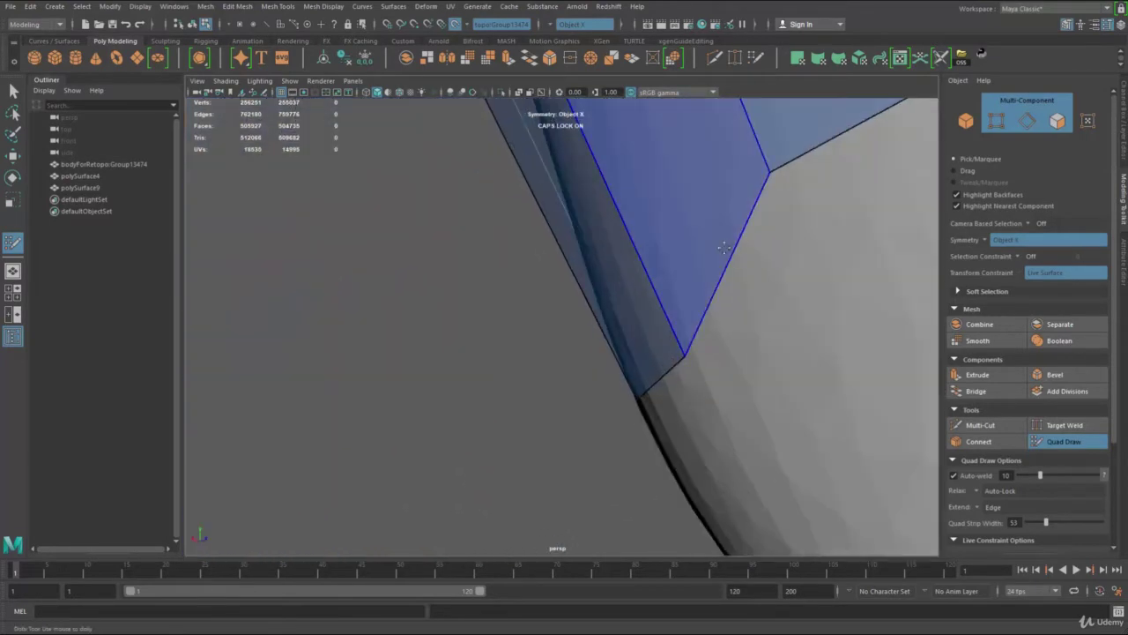
Pull the protruding vertices of the thumb's open border back into line with the neighbouring ones.
right_click_drag(727, 247, 665, 265, "alt")
mouse_move(664, 264)
left_mouse_down("alt")
mouse_move(606, 273)
mouse_move(570, 158)
left_mouse_up("alt")
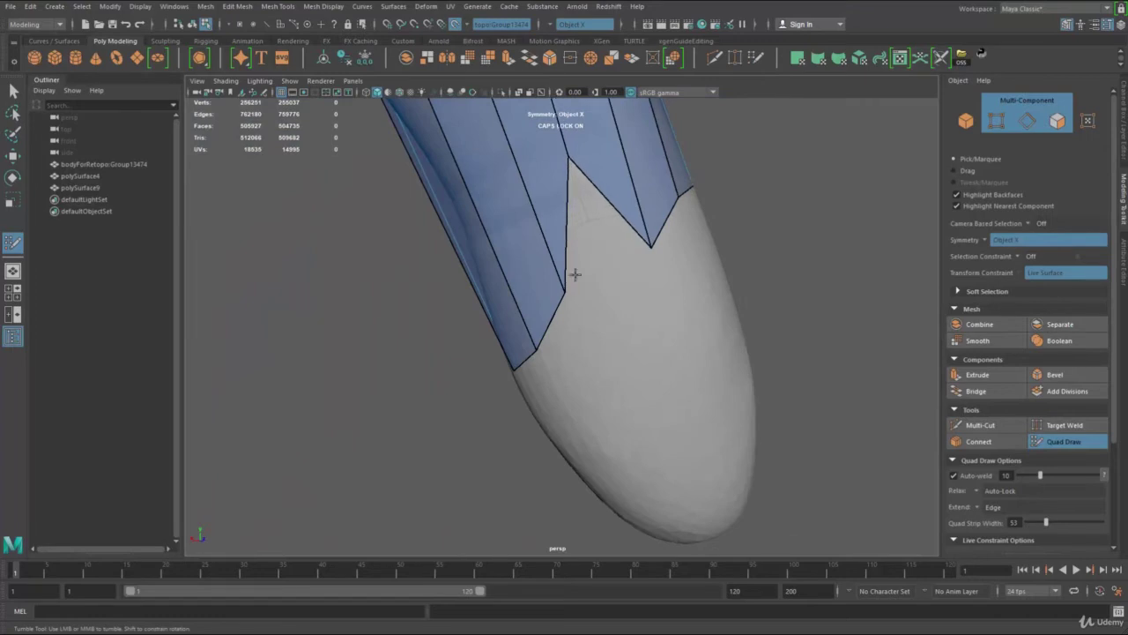
left_click_drag(565, 287, 526, 165)
left_click_drag(651, 245, 621, 156)
right_click_drag(619, 192, 529, 204, "alt")
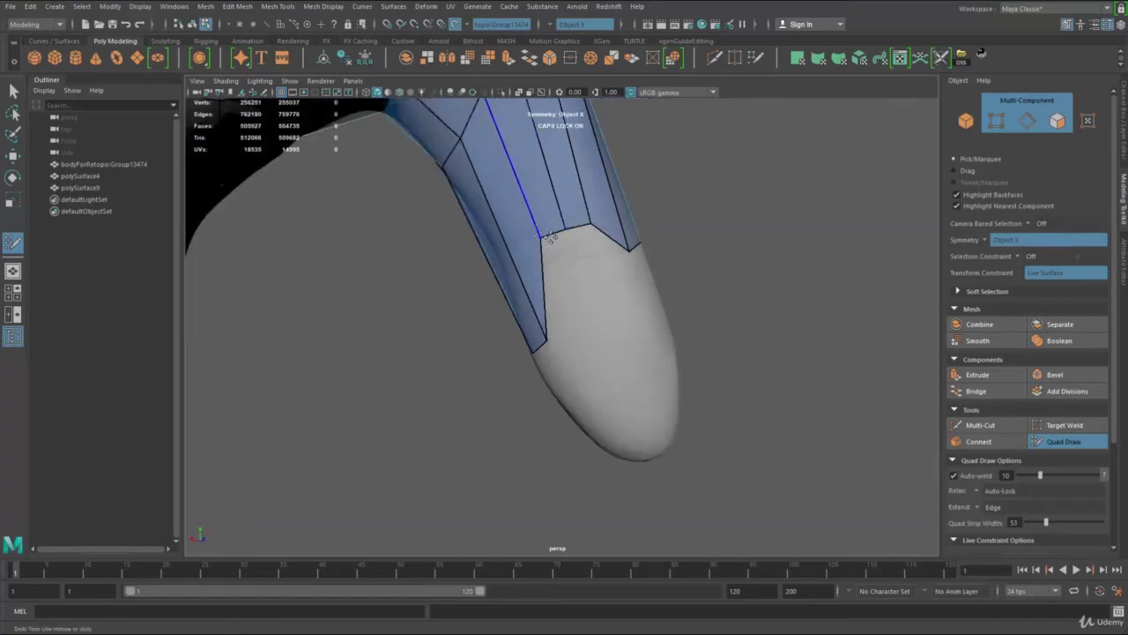
left_click_drag(529, 204, 577, 231, "alt")
middle_click_drag(578, 231, 710, 295, "alt")
Straighten the rest of the thumb's open border by moving the uneven vertices on its other sides.
mouse_move(802, 430)
left_mouse_down()
mouse_move(784, 339)
mouse_move(778, 380)
left_mouse_up()
middle_click_drag(779, 379, 725, 285, "alt")
mouse_move(680, 194)
left_mouse_down()
mouse_move(663, 122)
mouse_move(700, 133)
mouse_move(784, 335)
mouse_move(749, 326)
left_mouse_up()
middle_click_drag(749, 326, 715, 318, "alt")
left_click_drag(714, 318, 622, 340, "alt")
middle_click_drag(621, 339, 660, 282, "alt")
right_click_drag(659, 282, 681, 285, "alt")
mouse_move(668, 177)
left_mouse_down()
mouse_move(645, 198)
mouse_move(668, 201)
left_mouse_up()
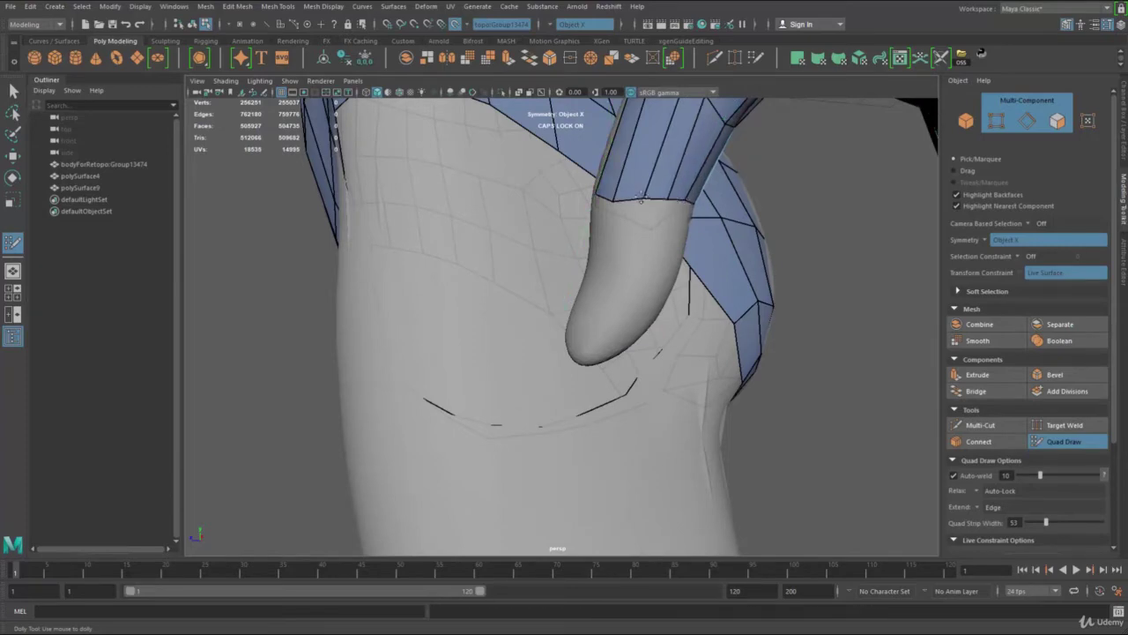
Extend the straightened thumb border with another ring of quads toward the thumb tip.
right_click_drag(621, 194, 557, 244, "alt")
left_click_drag(556, 244, 679, 231, "alt")
middle_click_drag(517, 242, 570, 292, "alt")
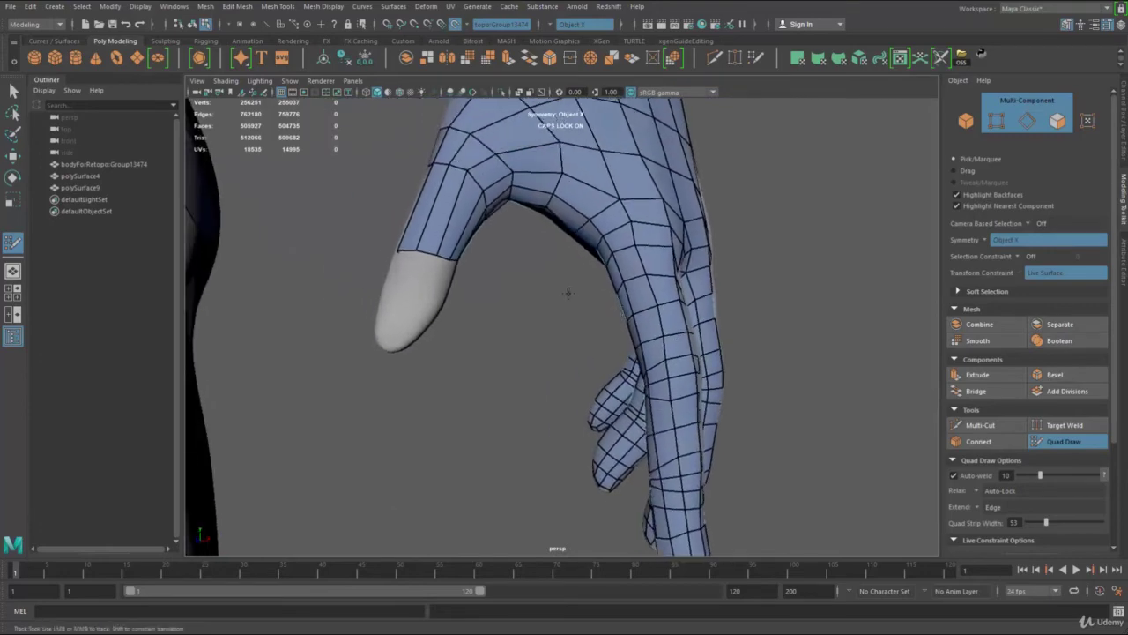
left_click_drag(584, 308, 502, 312, "alt")
middle_click_drag(502, 312, 554, 340, "alt")
right_click_drag(554, 340, 592, 340, "alt")
middle_click_drag(592, 340, 652, 337, "alt")
left_click_drag(652, 338, 663, 326, "alt")
middle_click_drag(663, 326, 690, 321, "alt")
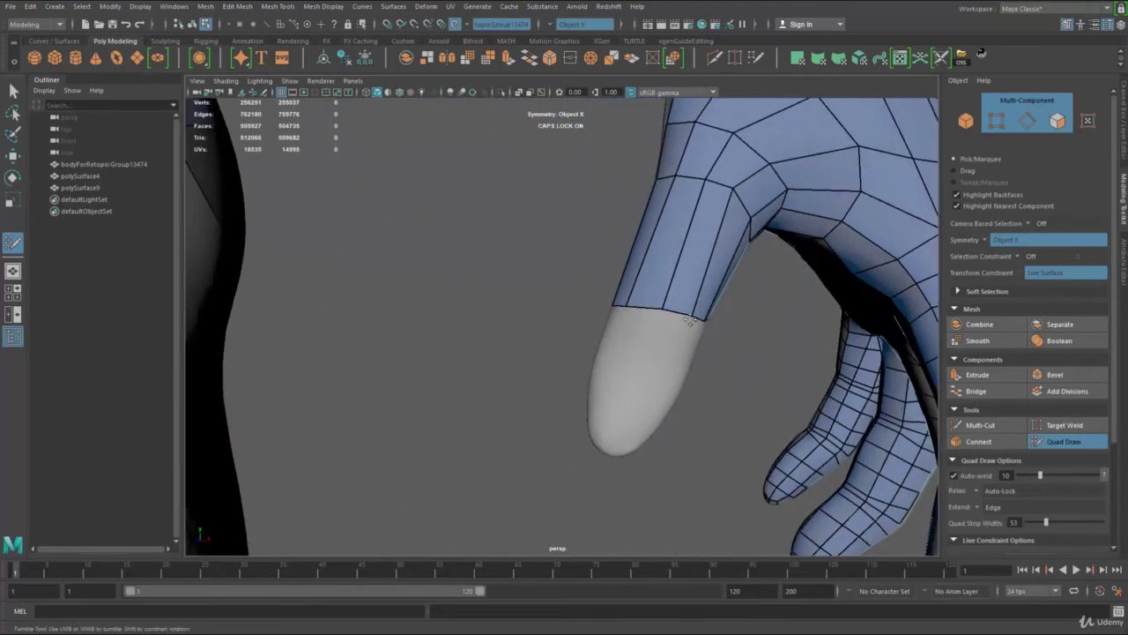
mouse_move(679, 325)
left_mouse_down()
mouse_move(647, 388)
mouse_move(639, 455)
mouse_move(609, 417)
mouse_move(662, 342)
left_mouse_up()
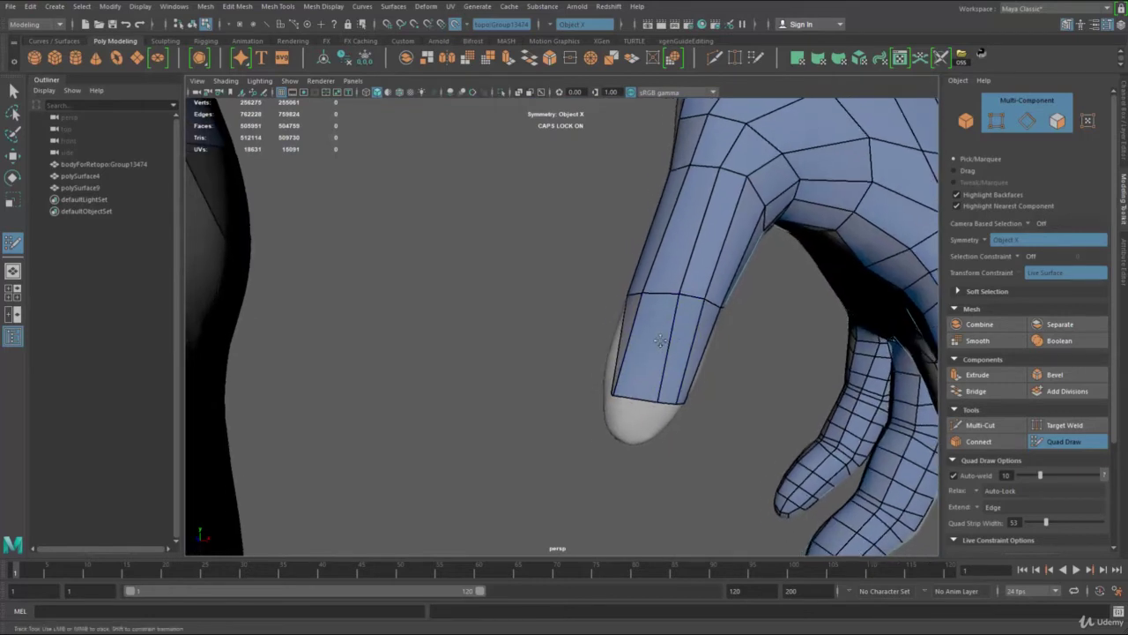
Straighten the thumb's open border and the edge ring above it by moving the uneven vertices on the side facing the fingers.
right_click_drag(662, 342, 683, 370, "alt")
middle_click_drag(631, 406, 653, 376, "alt")
right_click_drag(652, 375, 663, 375, "alt")
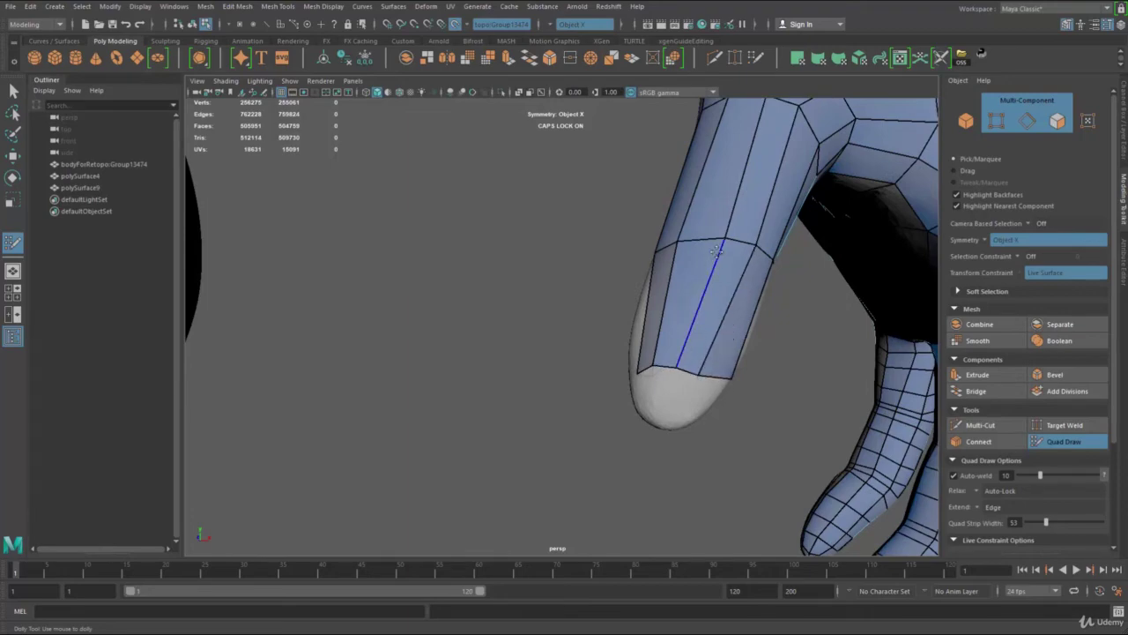
right_click_drag(716, 265, 644, 291, "alt")
left_click_drag(644, 291, 846, 423, "alt")
right_click_drag(876, 446, 917, 454, "alt")
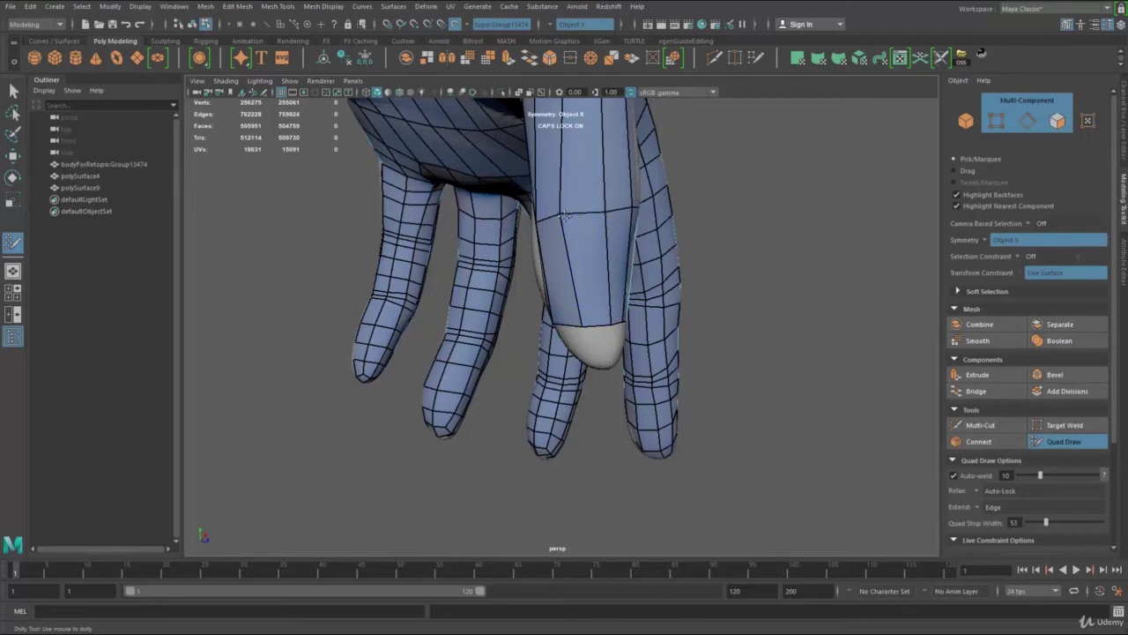
left_click_drag(572, 222, 599, 304, "alt")
right_click_drag(599, 304, 617, 310, "alt")
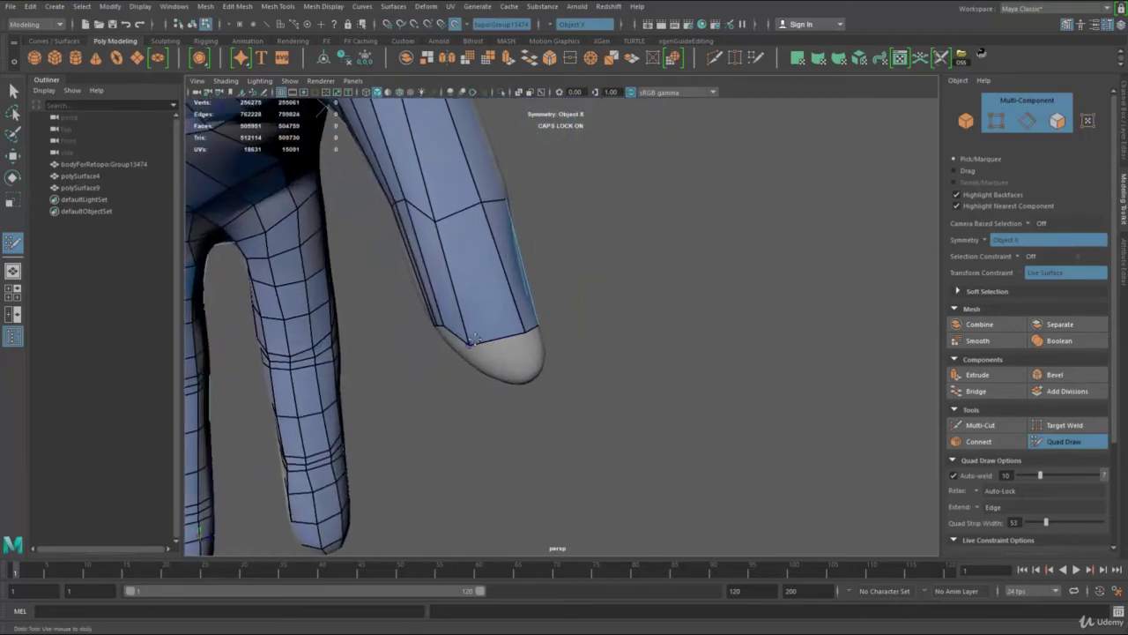
left_click_drag(474, 340, 552, 306)
left_click_drag(468, 250, 468, 232)
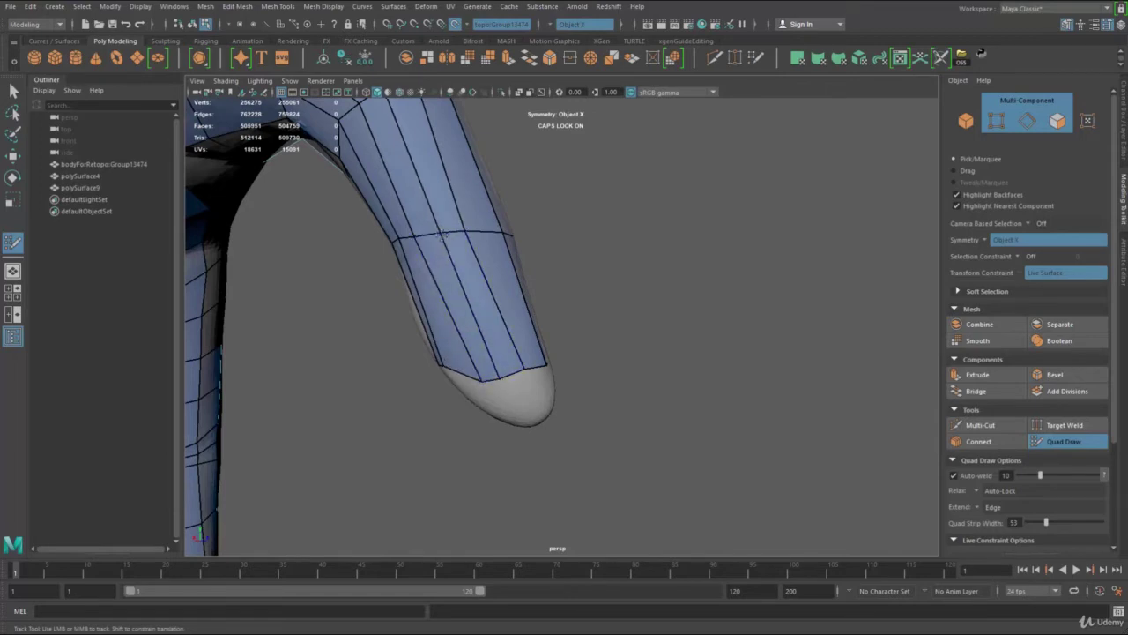
Pull the lagging border vertices on the next side of the thumb toward the tip to even out their spacing.
left_click_drag(459, 263, 411, 205, "alt")
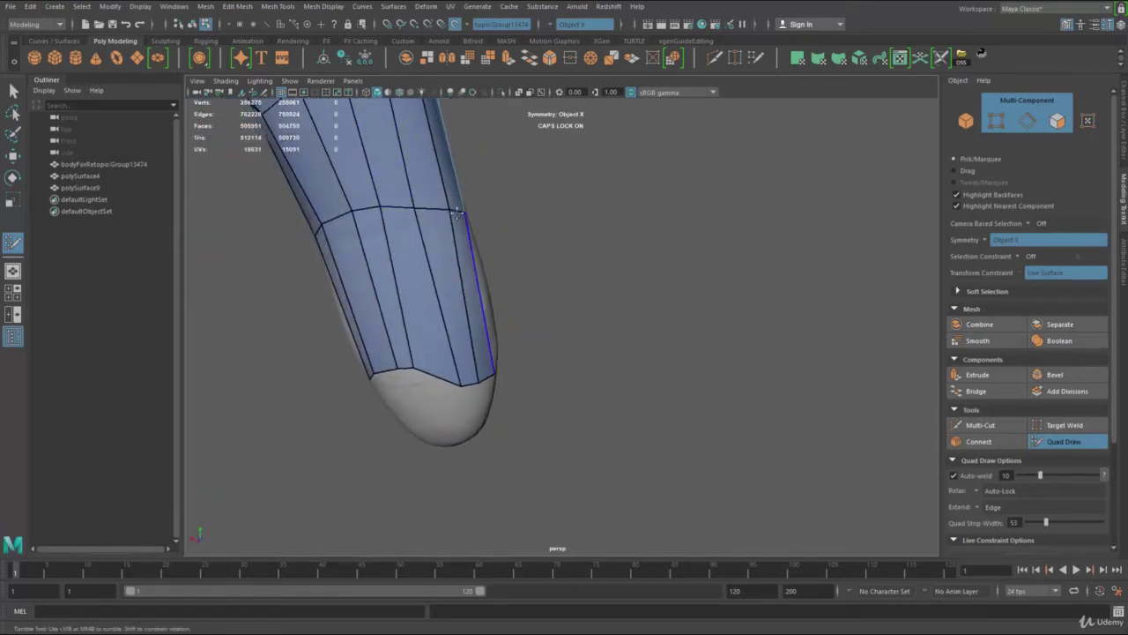
left_click_drag(415, 365, 441, 388)
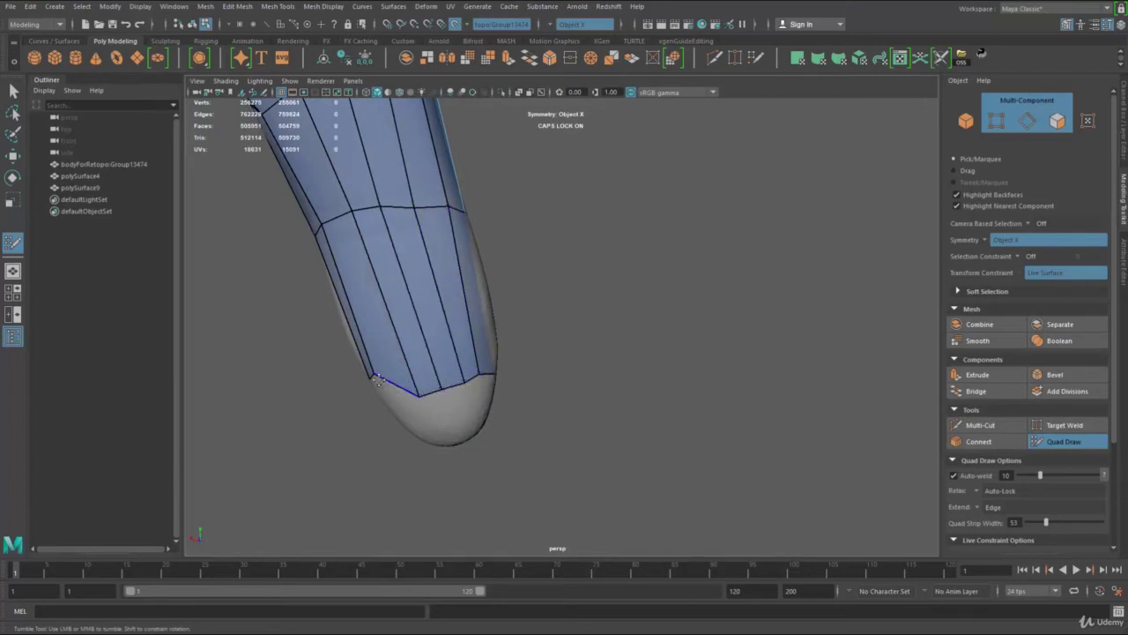
left_click_drag(374, 375, 401, 401)
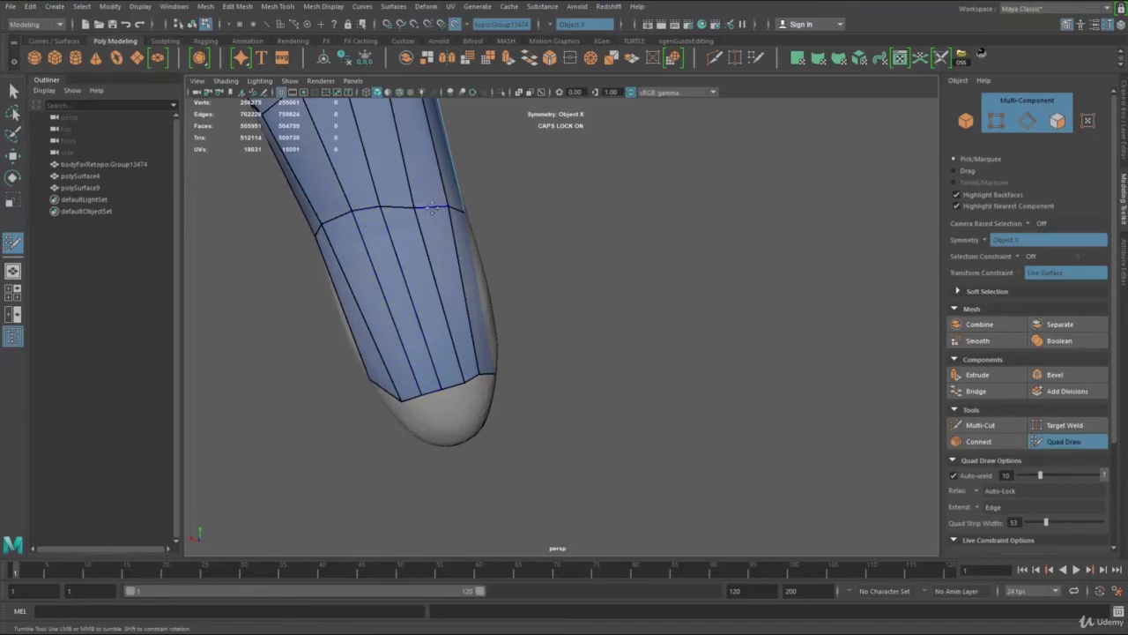
Smooth the edge ring across the middle of the thumb by shifting its sagging vertices into line.
left_click_drag(494, 229, 304, 251, "alt")
middle_click_drag(621, 224, 599, 239, "alt")
left_click_drag(599, 239, 529, 214)
left_click_drag(589, 222, 464, 220, "alt")
left_click_drag(684, 267, 717, 246)
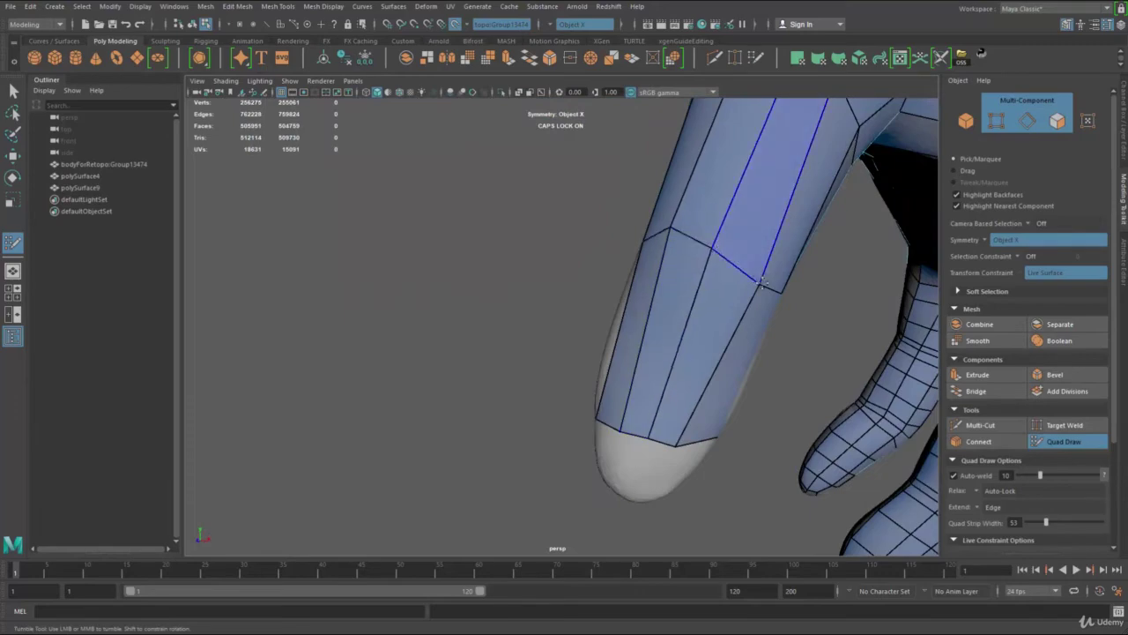
left_click_drag(760, 284, 735, 265)
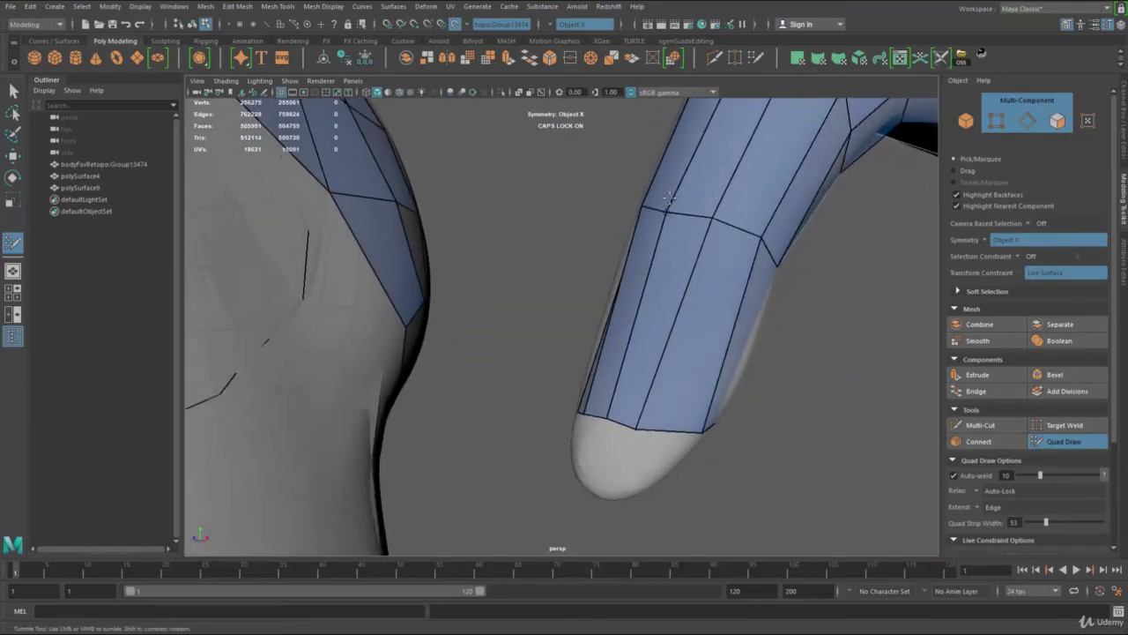
Adjust vertices along the open border around the thumb tip and undo the last change.
left_click_drag(700, 295, 696, 270, "alt")
left_click_drag(712, 344, 585, 261, "alt")
left_click_drag(573, 220, 546, 228)
left_click_drag(595, 267, 575, 260)
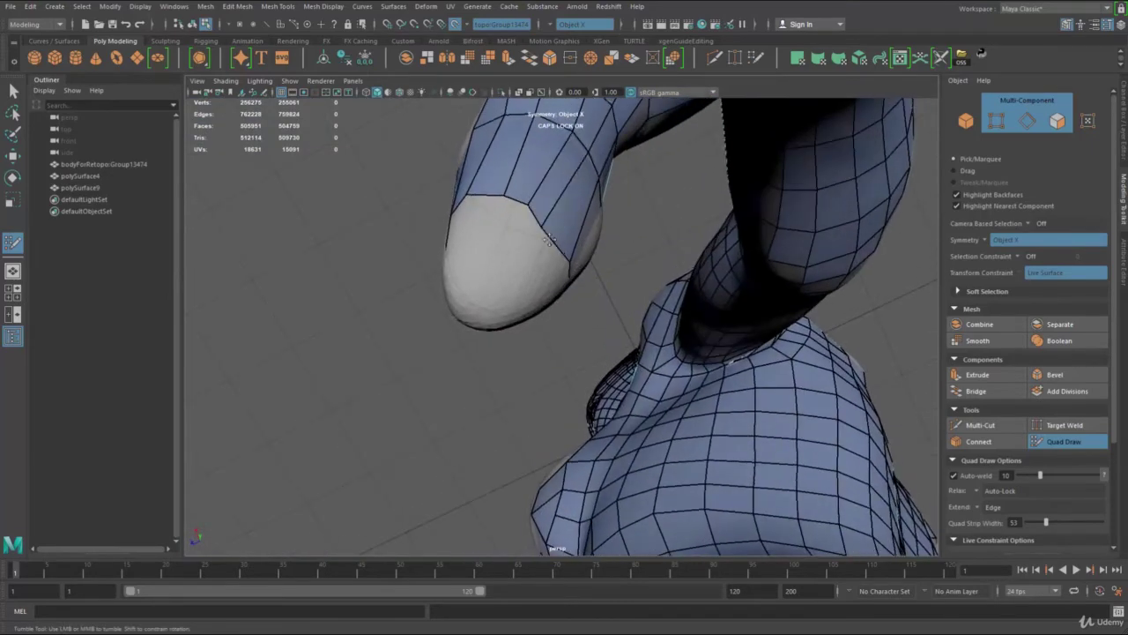
left_click_drag(568, 183, 591, 258, "alt")
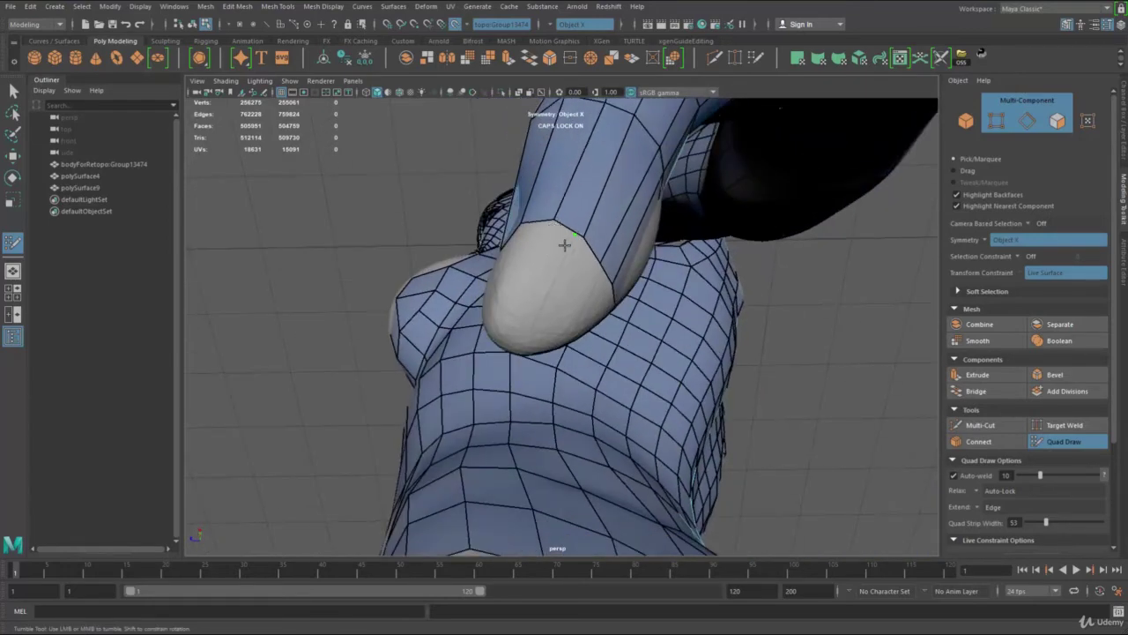
key("ctrl+z")
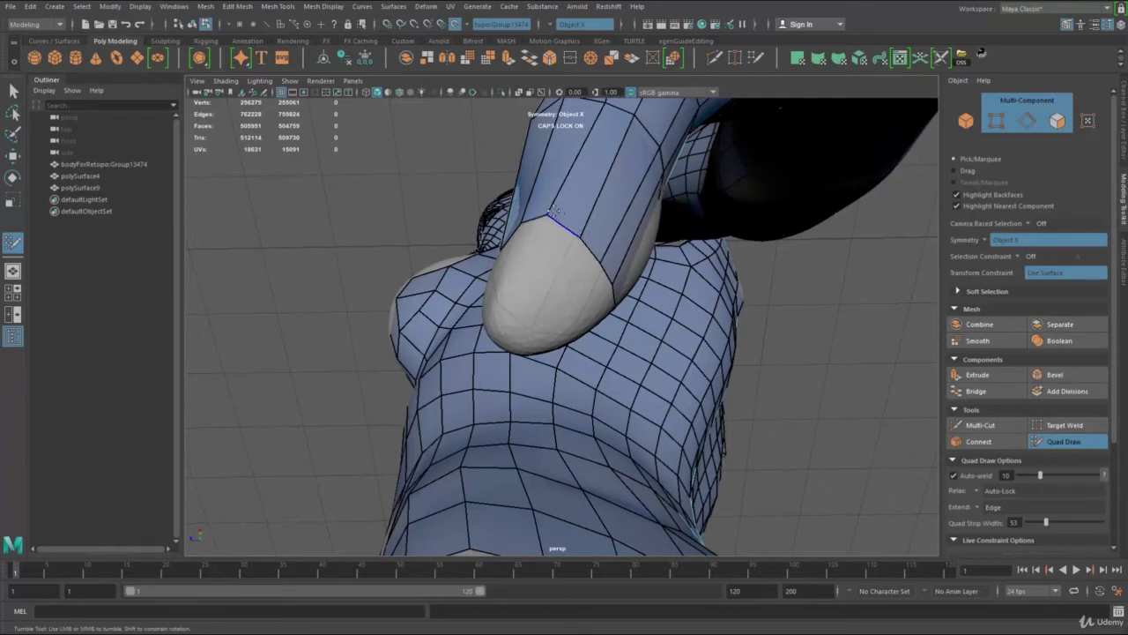
Extend selected edges of the thumb's open border into quads reaching over the tip.
left_click_drag(564, 201, 689, 150, "alt")
right_click_drag(689, 150, 673, 148, "alt")
left_click_drag(673, 148, 667, 243, "alt")
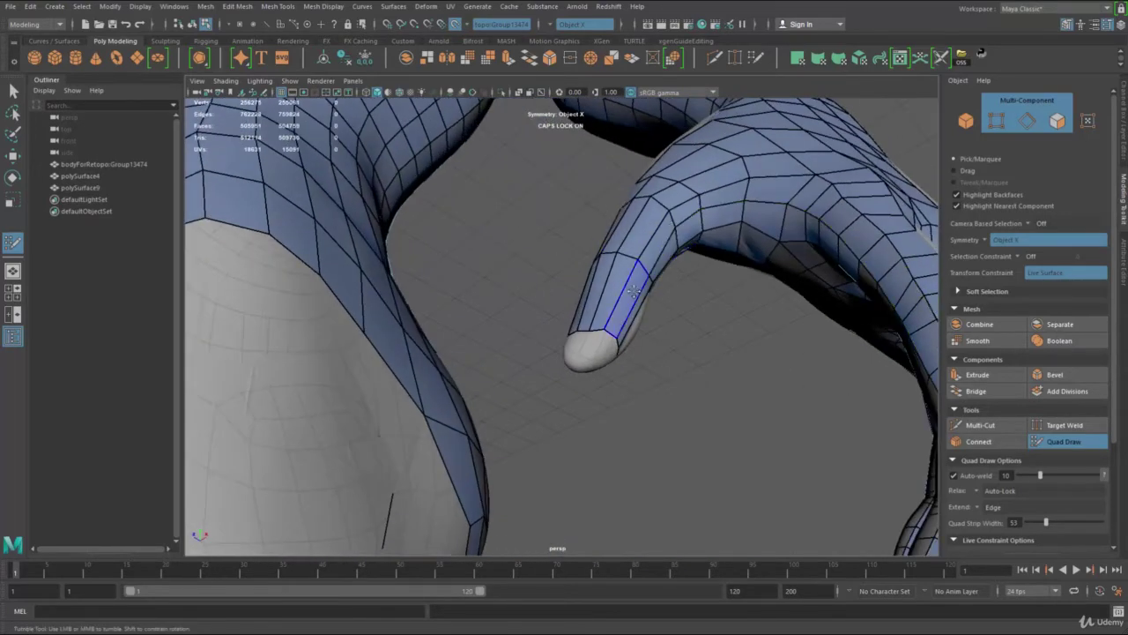
right_click_drag(549, 241, 511, 243, "alt")
left_click_drag(511, 244, 630, 298, "alt")
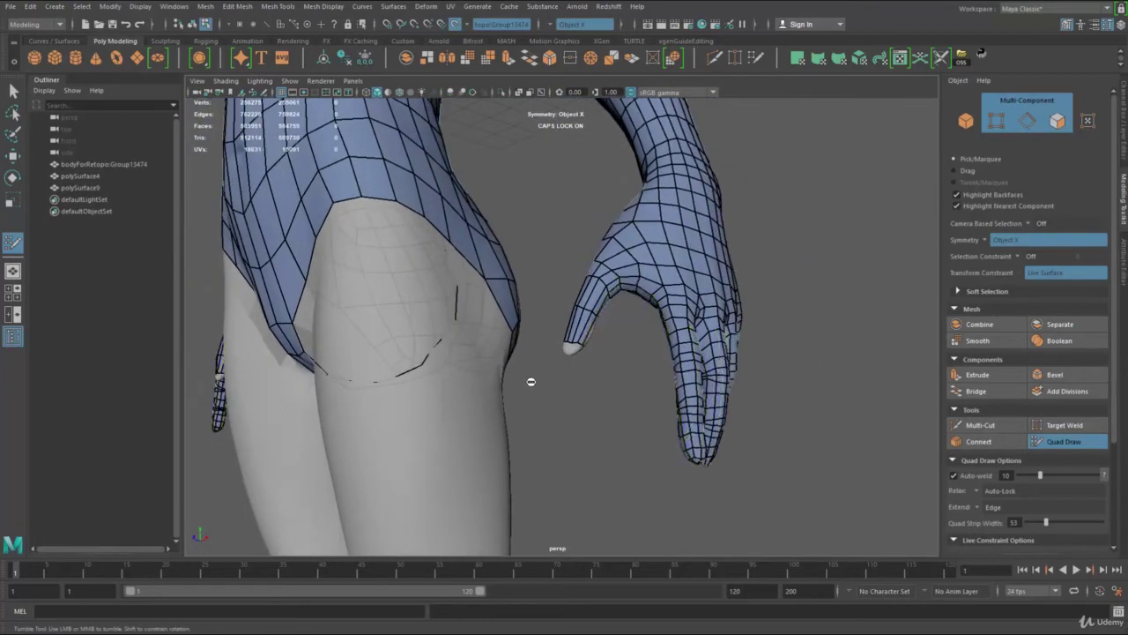
left_click_drag(533, 358, 556, 357, "alt")
right_click_drag(556, 358, 813, 485, "alt")
mouse_move(724, 338)
left_mouse_down("alt")
mouse_move(685, 330)
mouse_move(633, 266)
mouse_move(596, 309)
mouse_move(672, 339)
mouse_move(727, 407)
mouse_move(767, 421)
mouse_move(760, 433)
mouse_move(690, 396)
mouse_move(672, 417)
mouse_move(557, 381)
mouse_move(661, 379)
mouse_move(647, 383)
mouse_move(654, 276)
left_mouse_up("alt")
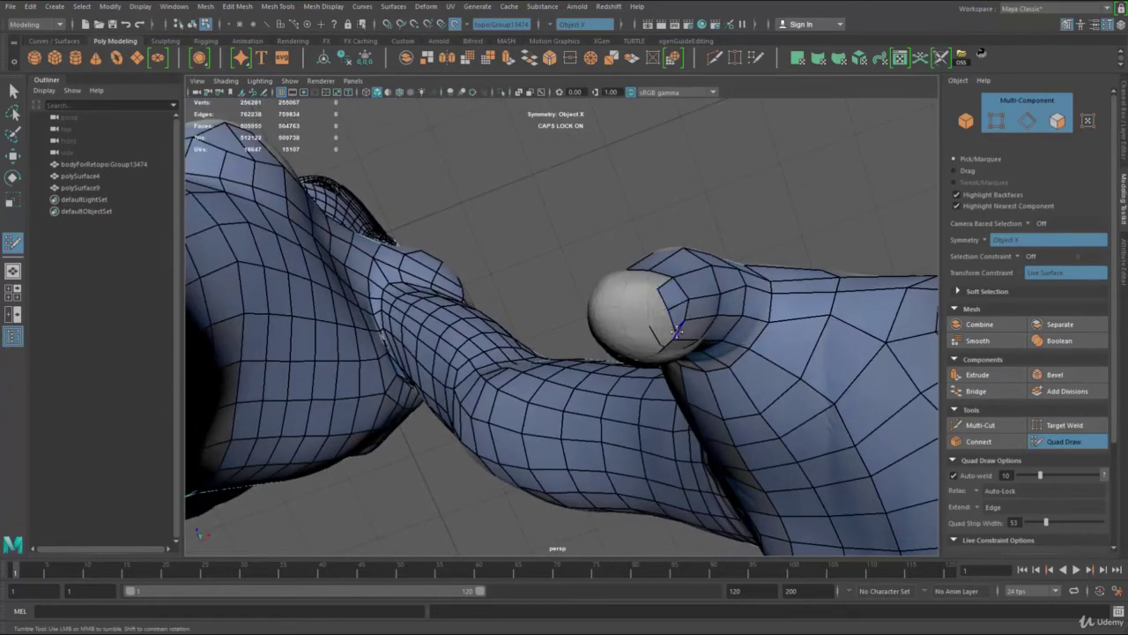
left_click_drag(653, 308, 660, 252, "alt")
middle_click_drag(660, 251, 683, 316, "alt")
left_click_drag(682, 316, 754, 256, "alt")
middle_click_drag(755, 255, 749, 286, "alt")
left_click_drag(614, 301, 602, 257)
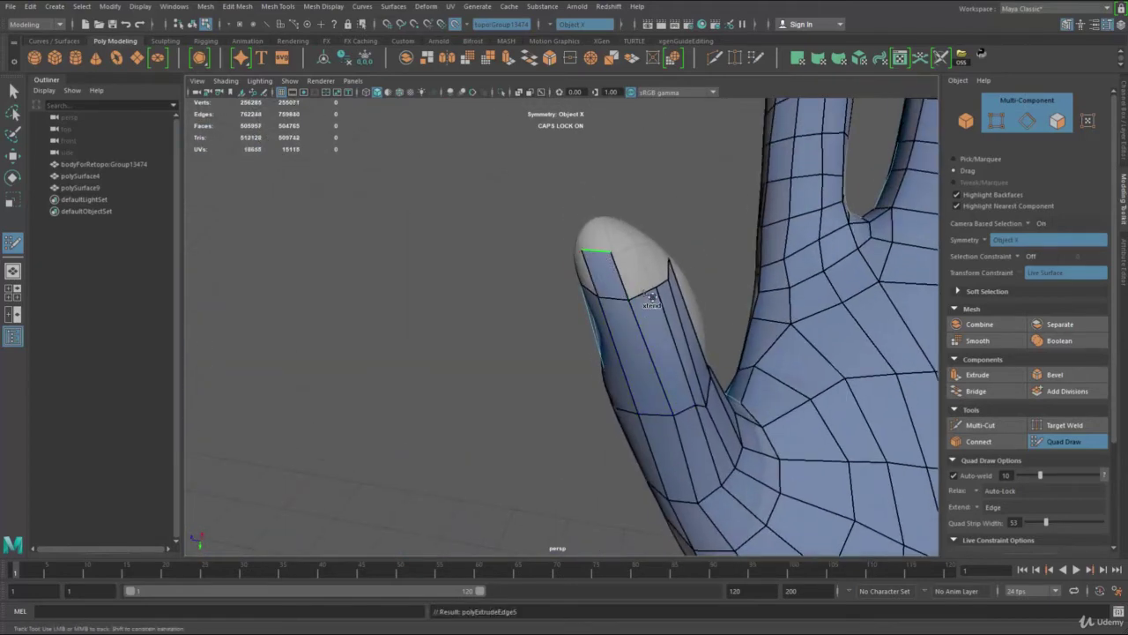
Extend another border edge over the thumb tip and fill the gaps between the extended quads to bridge the tip.
left_click_drag(652, 292, 481, 267)
middle_click_drag(482, 266, 531, 283, "alt")
left_click_drag(508, 262, 507, 251)
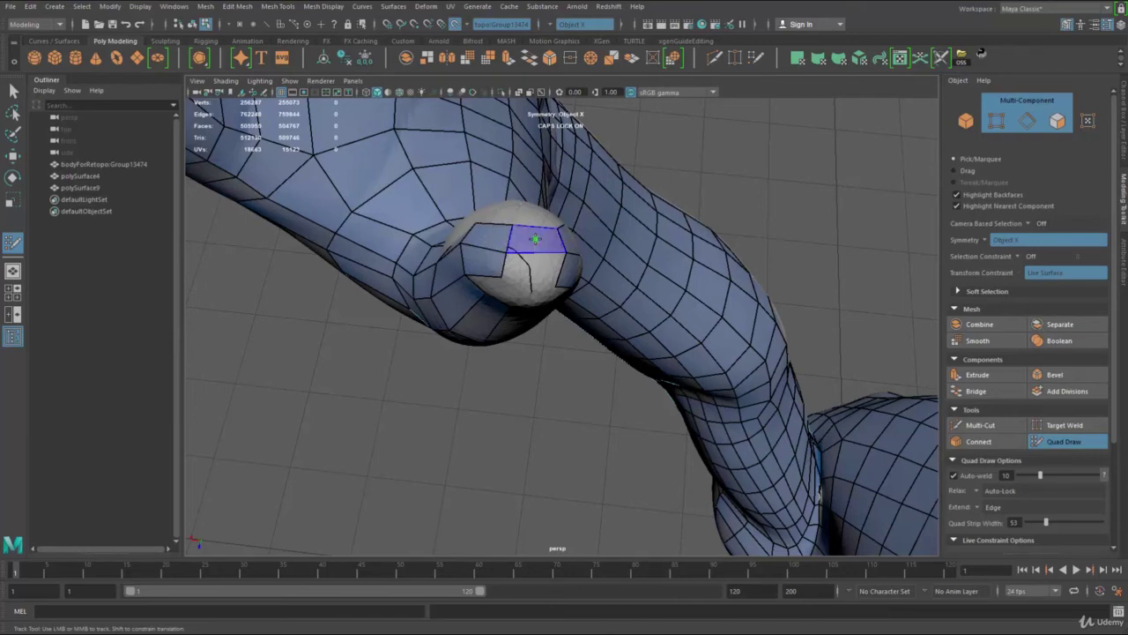
left_click(536, 240, "shift")
left_click(533, 270, "shift")
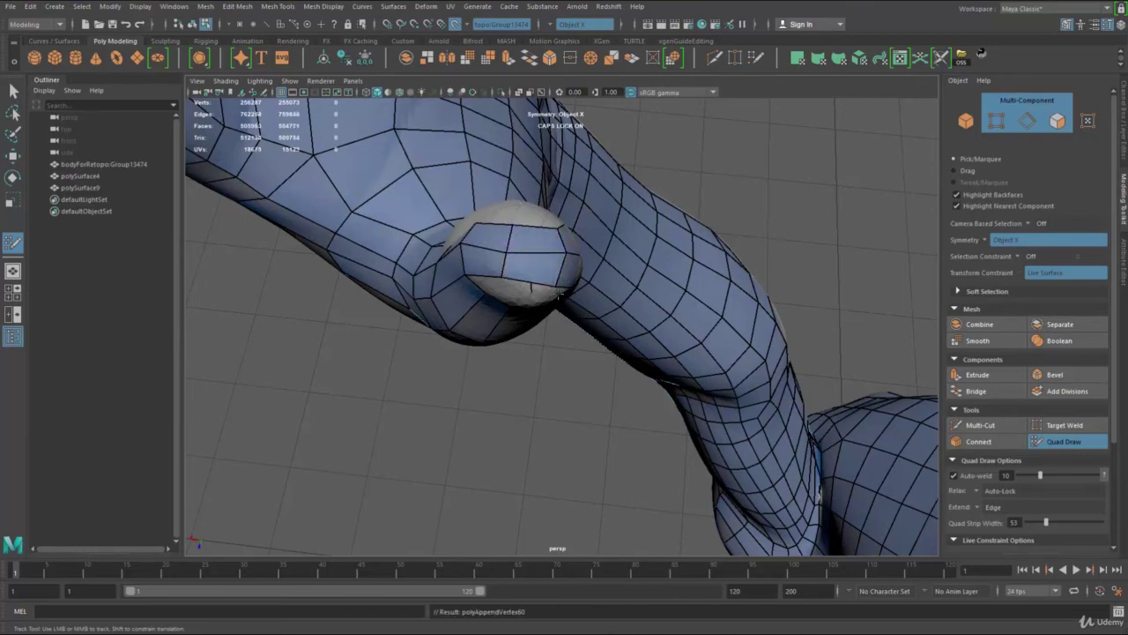
Insert edge loops through the quad strip across the thumb tip to match the edges of the open border.
mouse_move(496, 308)
left_mouse_down("alt")
mouse_move(478, 233)
mouse_move(330, 253)
mouse_move(511, 333)
left_mouse_up("alt")
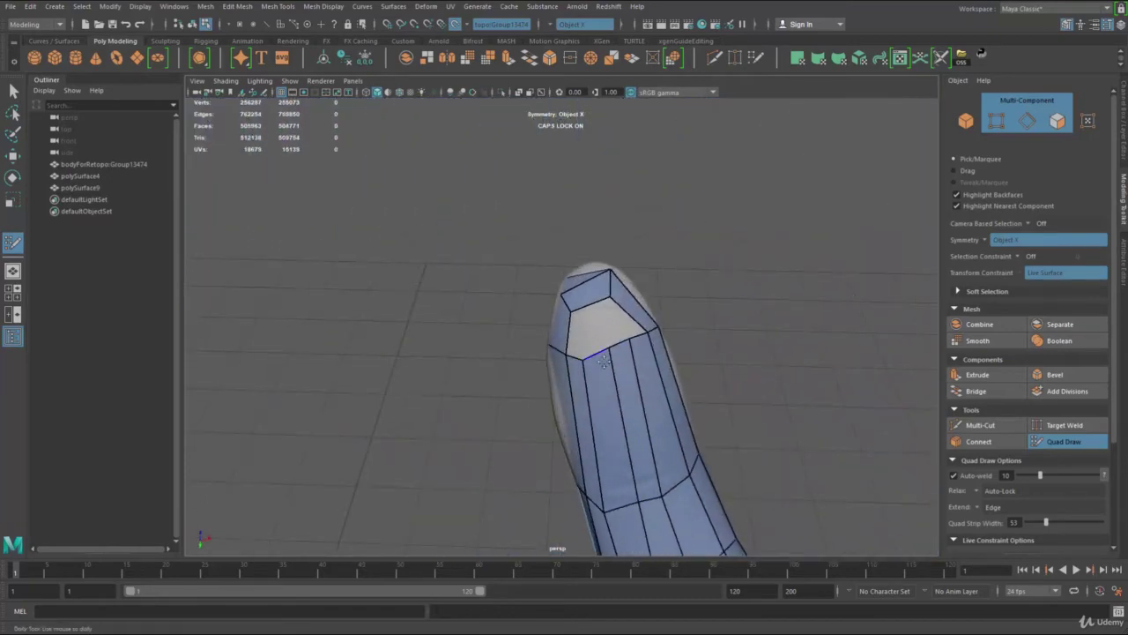
middle_click(609, 306, "ctrl")
left_click_drag(617, 318, 618, 374, "alt")
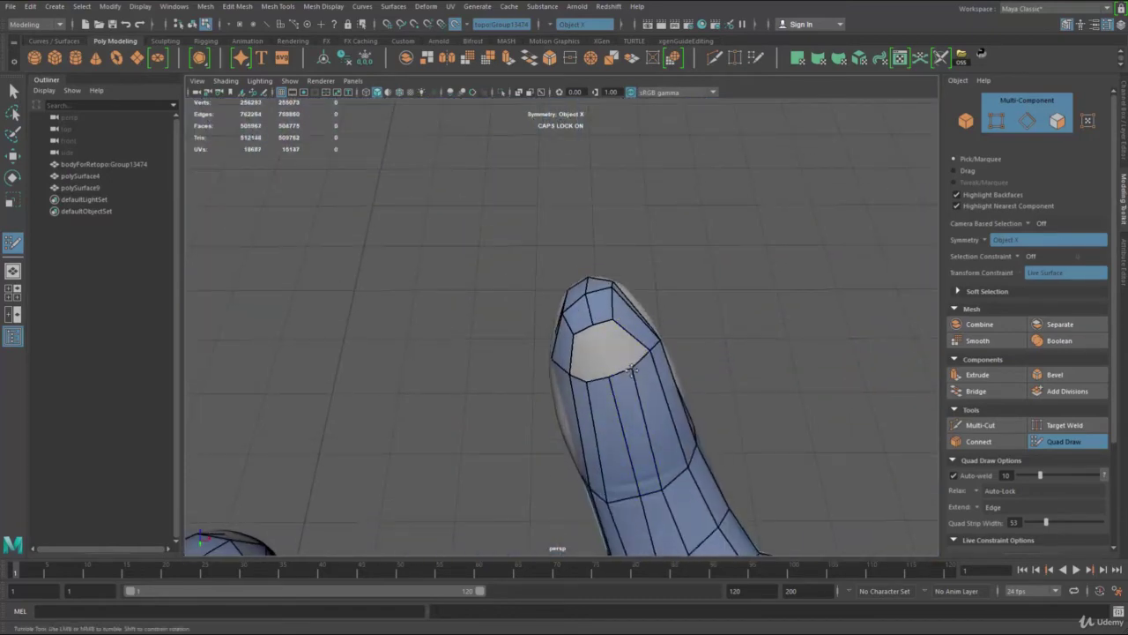
left_click_drag(617, 315, 594, 392, "alt")
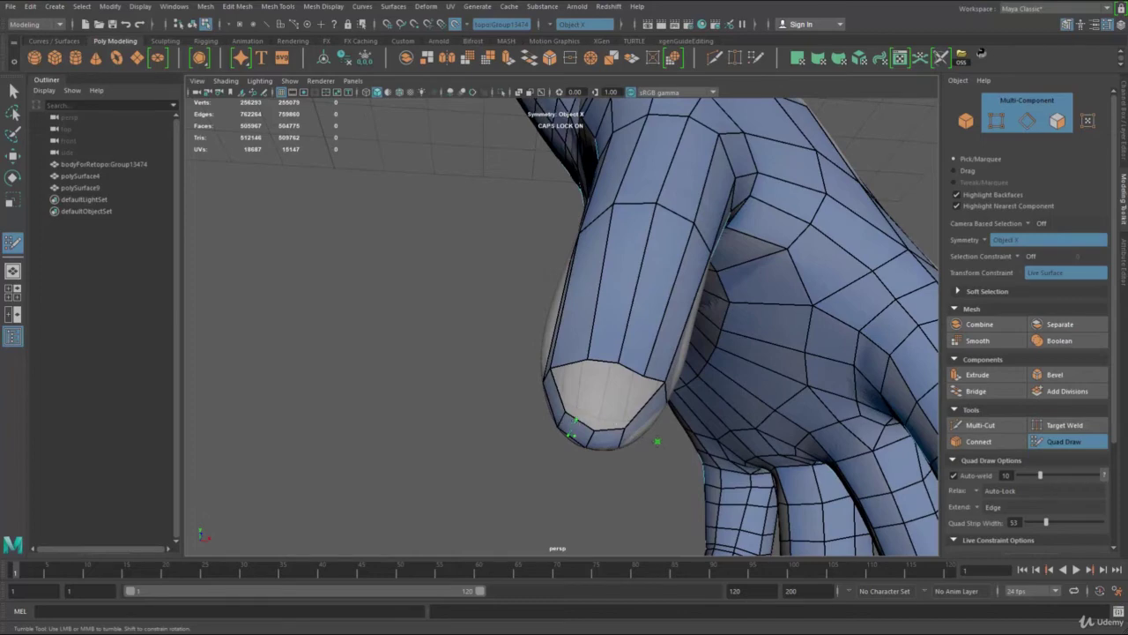
left_click_drag(626, 395, 614, 411, "alt")
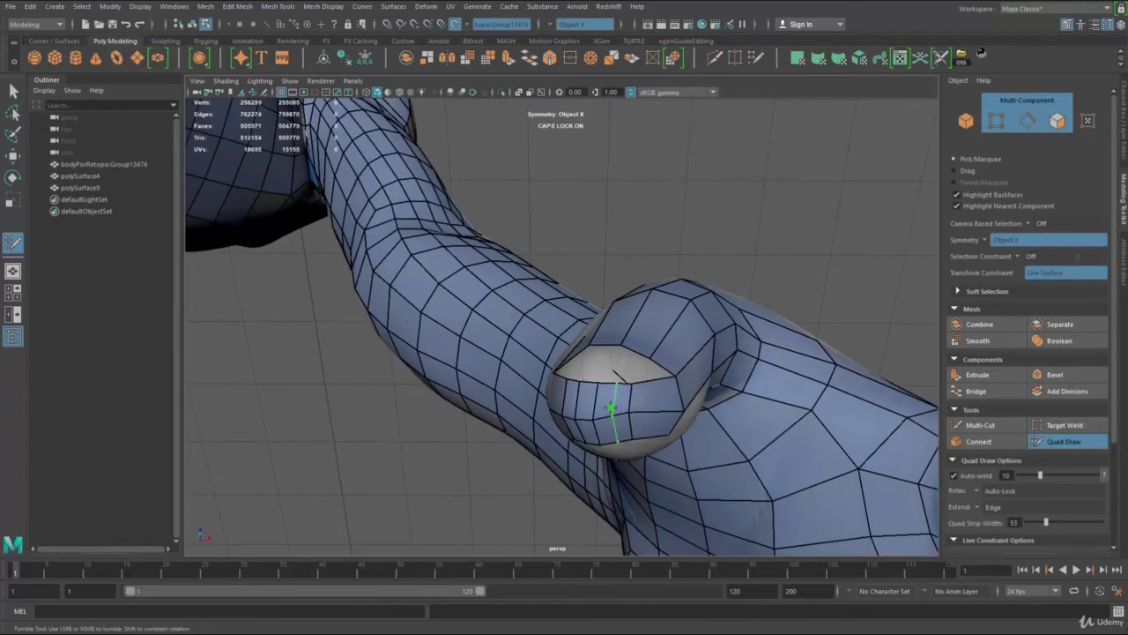
left_click(637, 404, "ctrl")
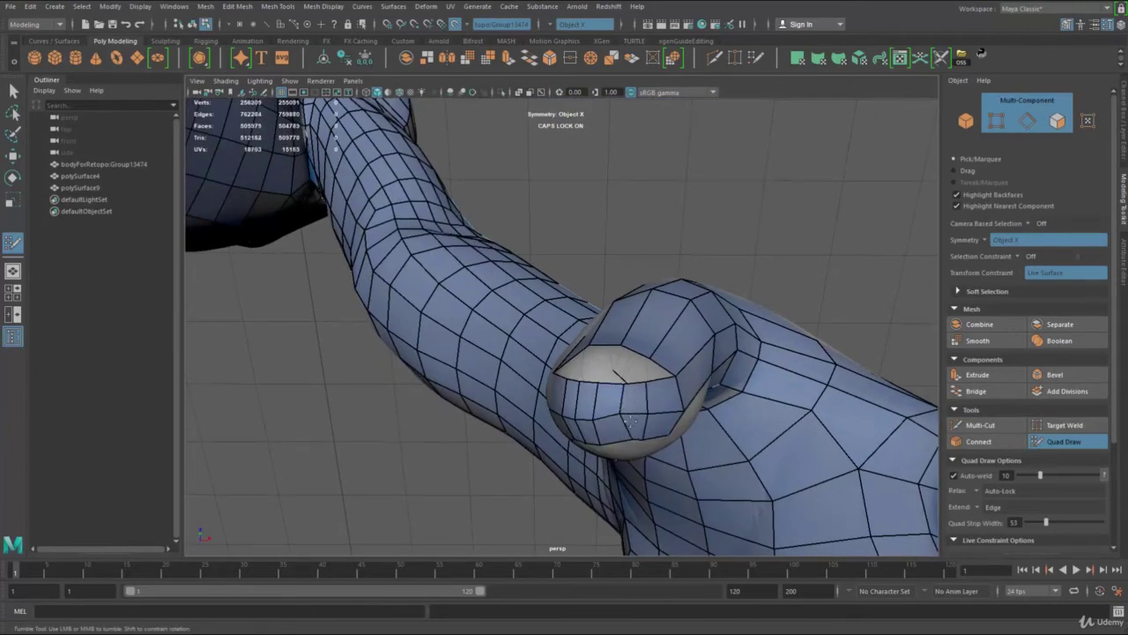
left_click_drag(623, 412, 645, 393, "alt")
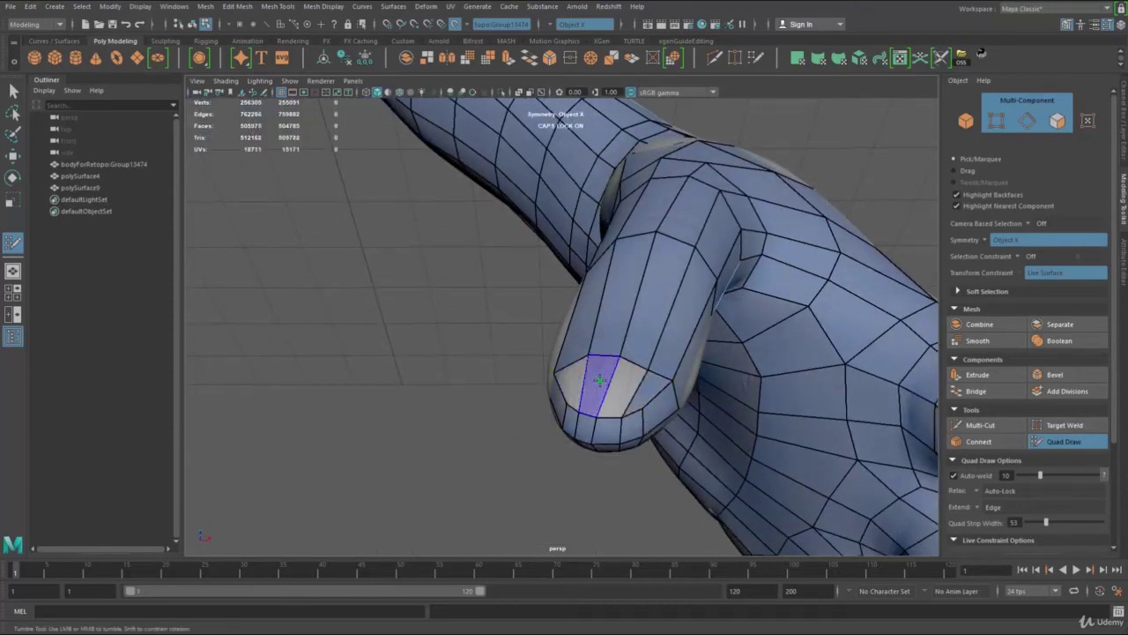
Fill the remaining holes on both sides of the thumb tip with quads.
left_click(591, 377, "shift")
left_click(622, 394, "shift")
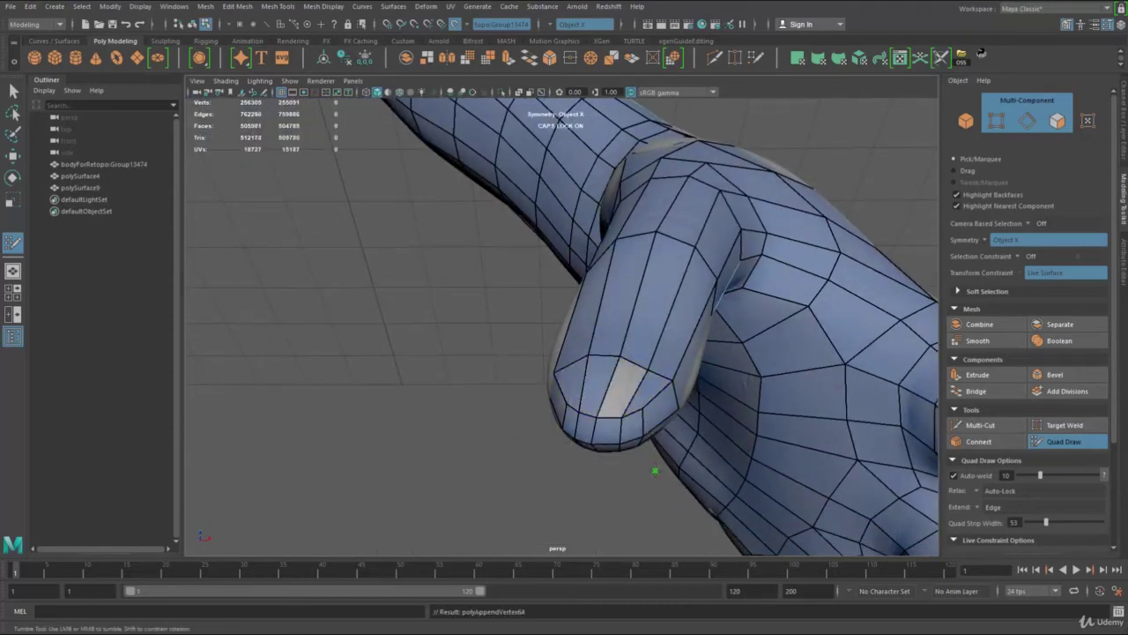
left_click_drag(647, 459, 624, 346, "alt")
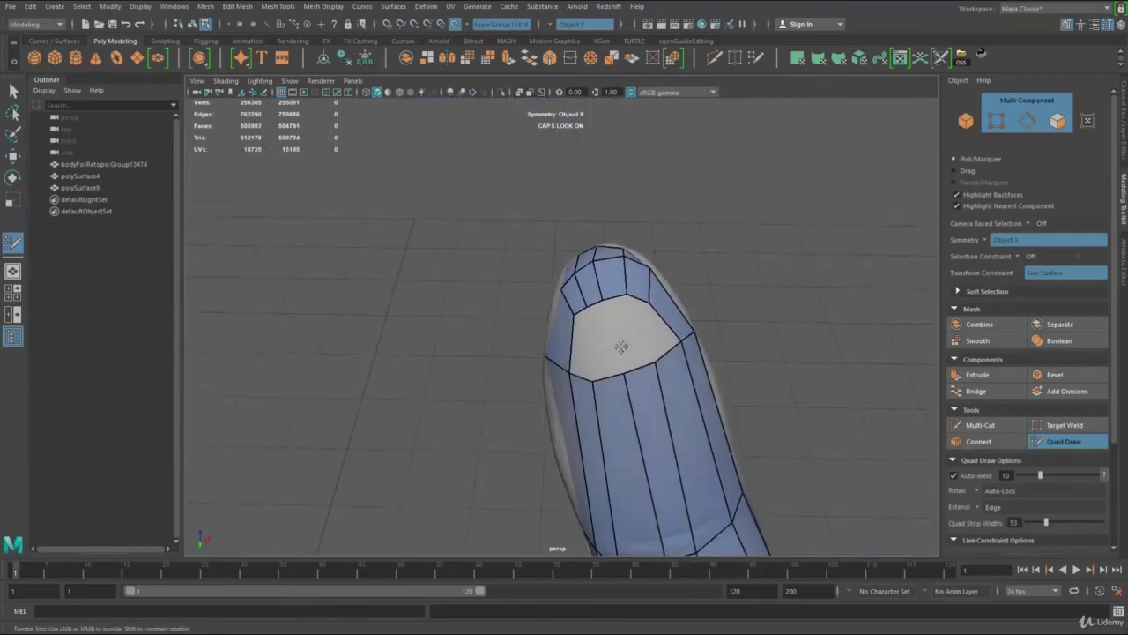
left_click(585, 345, "shift")
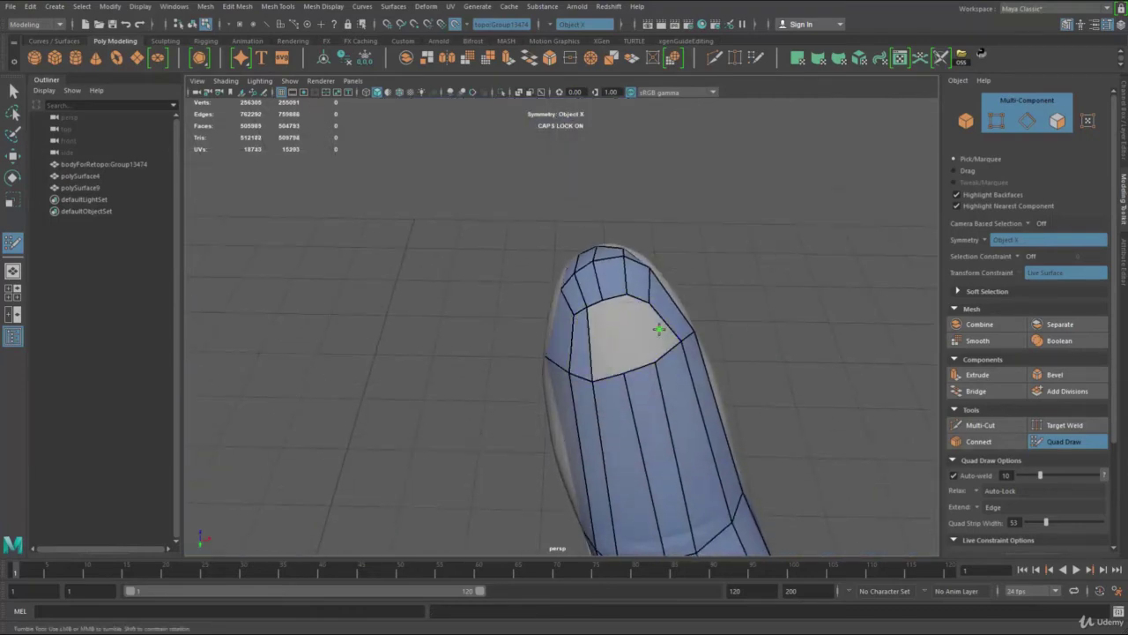
left_click(605, 350, "shift")
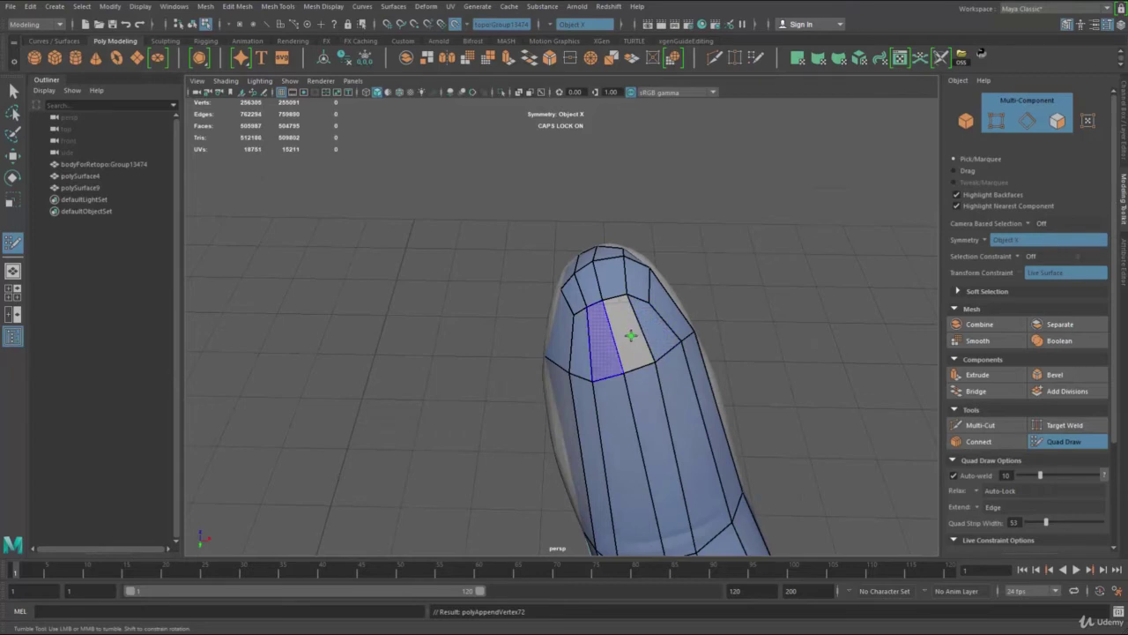
left_click(631, 335, "shift")
Try relaxing the thumb tip, undo it, and insert an edge loop around the thumb just below the tip.
mouse_move(589, 309)
left_mouse_down("shift")
mouse_move(614, 376)
mouse_move(655, 364)
left_mouse_up("shift")
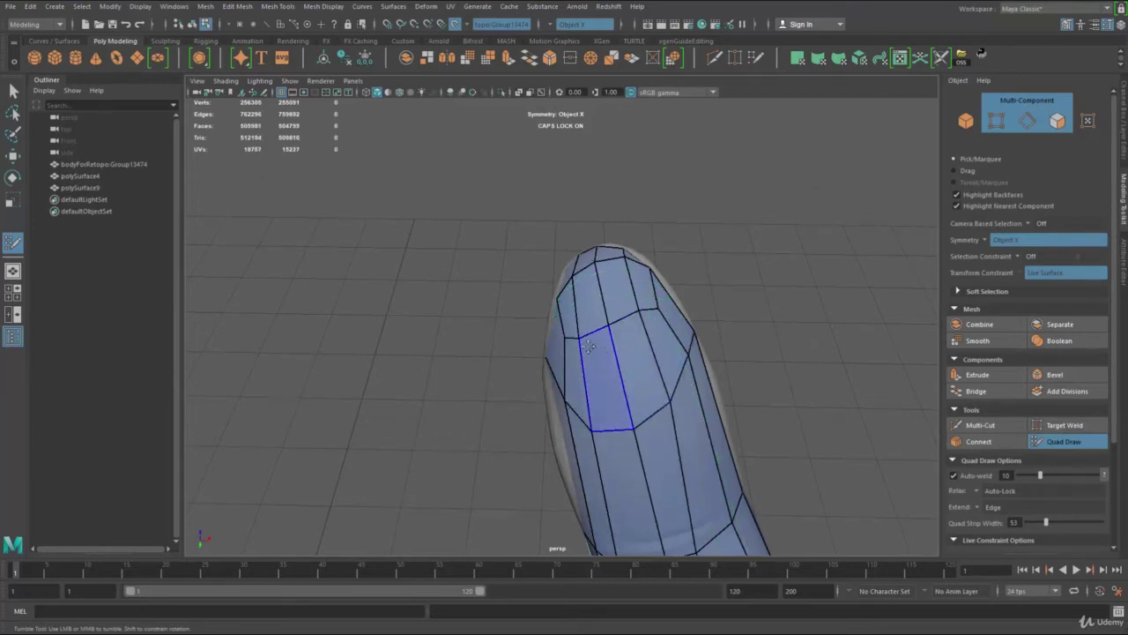
key("ctrl+z")
left_click_drag(592, 380, 593, 378)
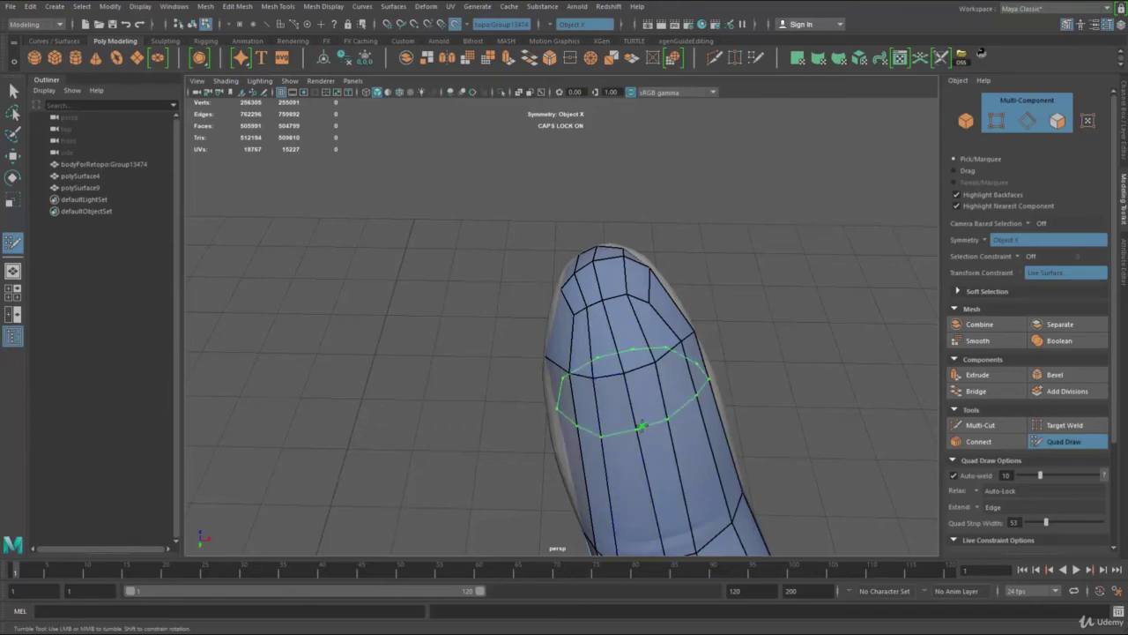
left_click(638, 429, "ctrl")
Insert an edge loop lengthwise along the thumb and another around it at the joint.
right_click_drag(617, 418, 476, 353, "alt")
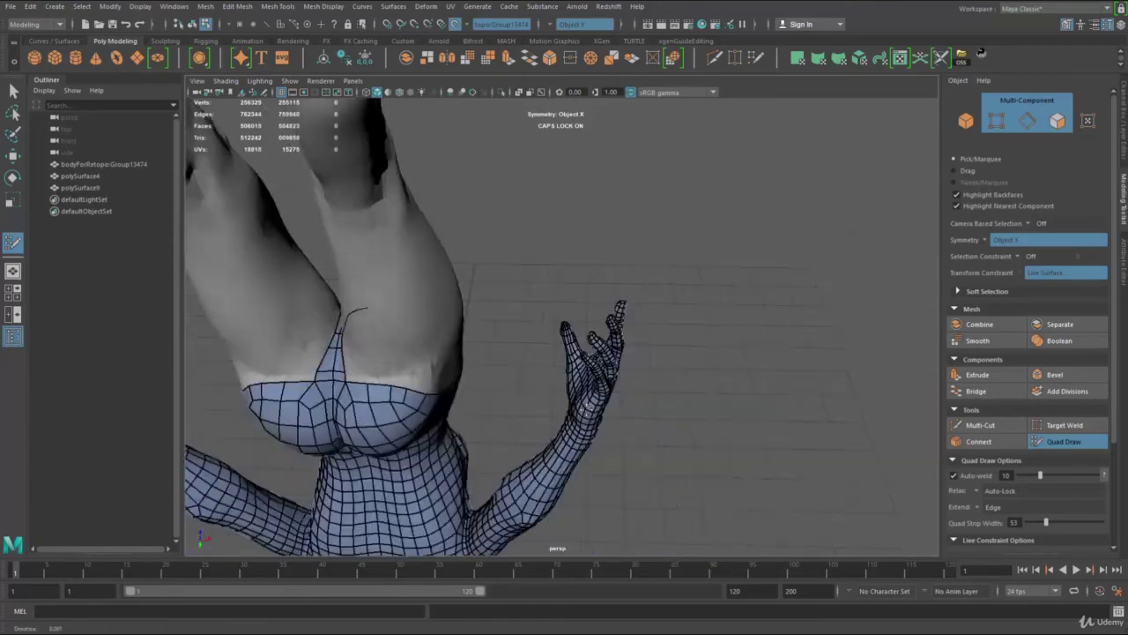
left_click_drag(476, 353, 564, 506, "alt")
right_click_drag(564, 506, 602, 385, "alt")
left_click_drag(603, 386, 627, 375, "alt")
right_click_drag(627, 375, 705, 339, "alt")
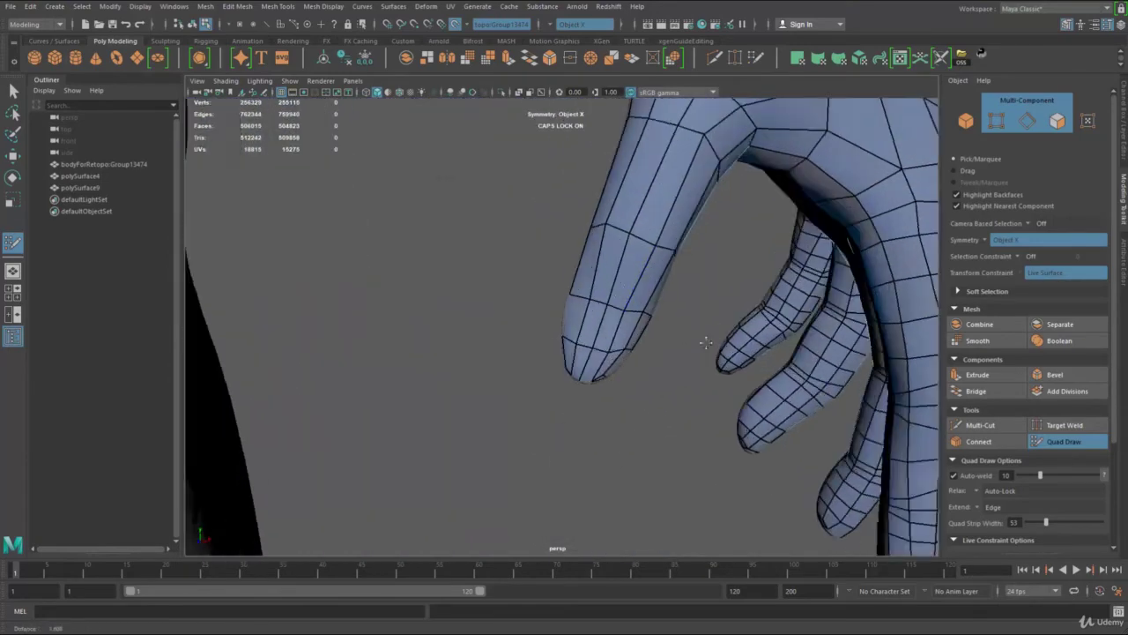
left_click_drag(706, 338, 648, 246, "alt")
left_click(633, 243, "ctrl")
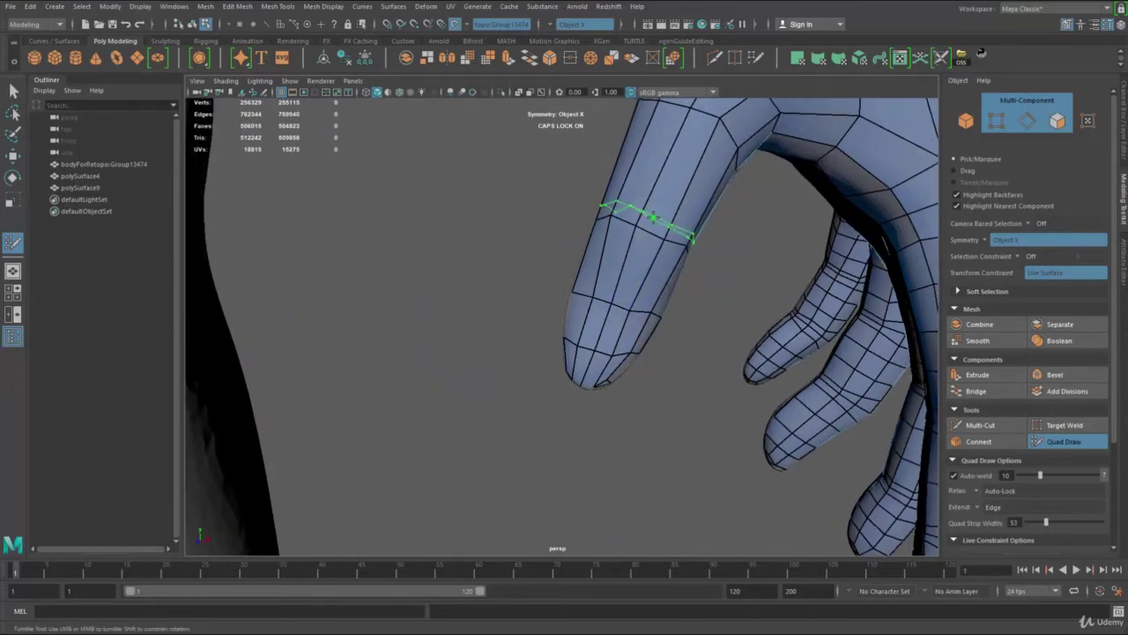
left_click(649, 212, "ctrl")
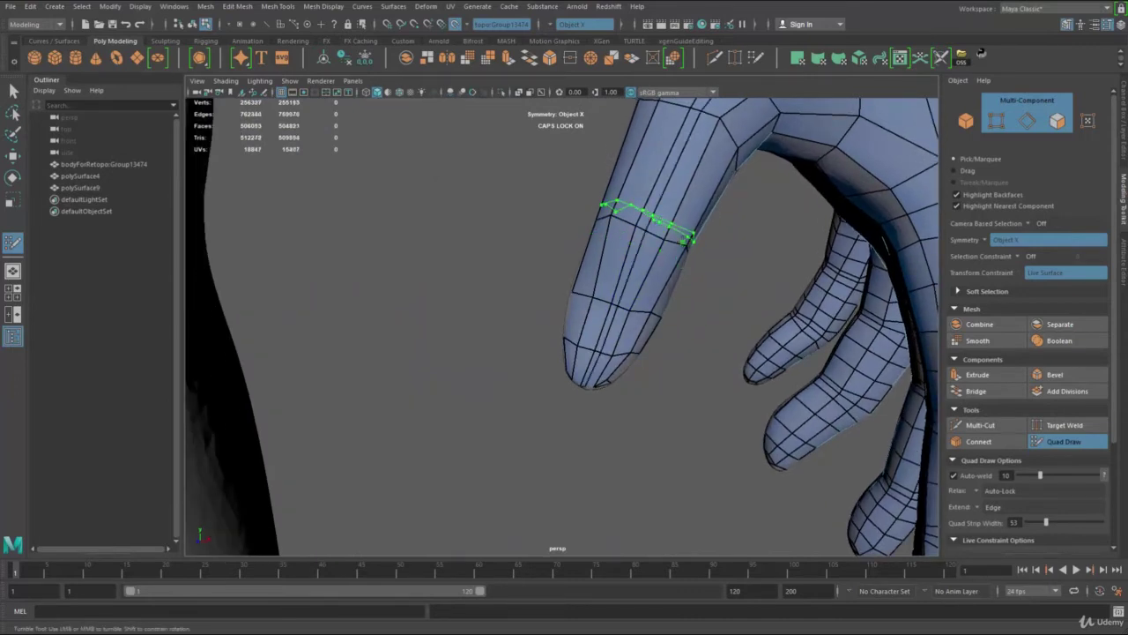
left_click(710, 282, "ctrl")
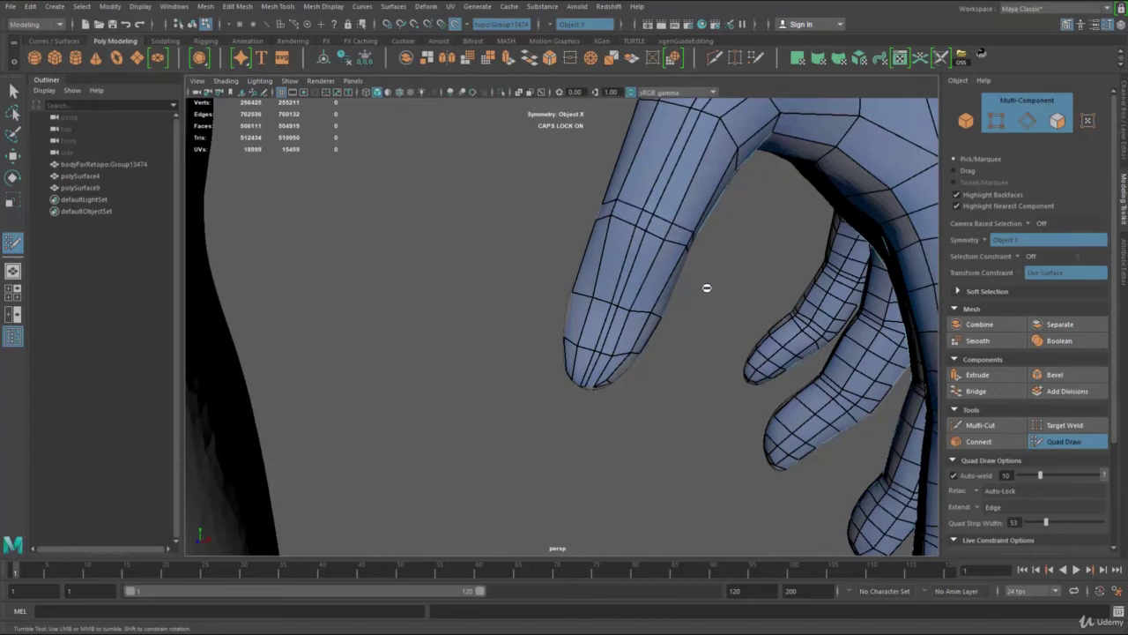
Undo the last edge loops, then insert loops on both sides of the thumb joint, mid-segment and near the tip.
key("ctrl+z")
key("ctrl+z")
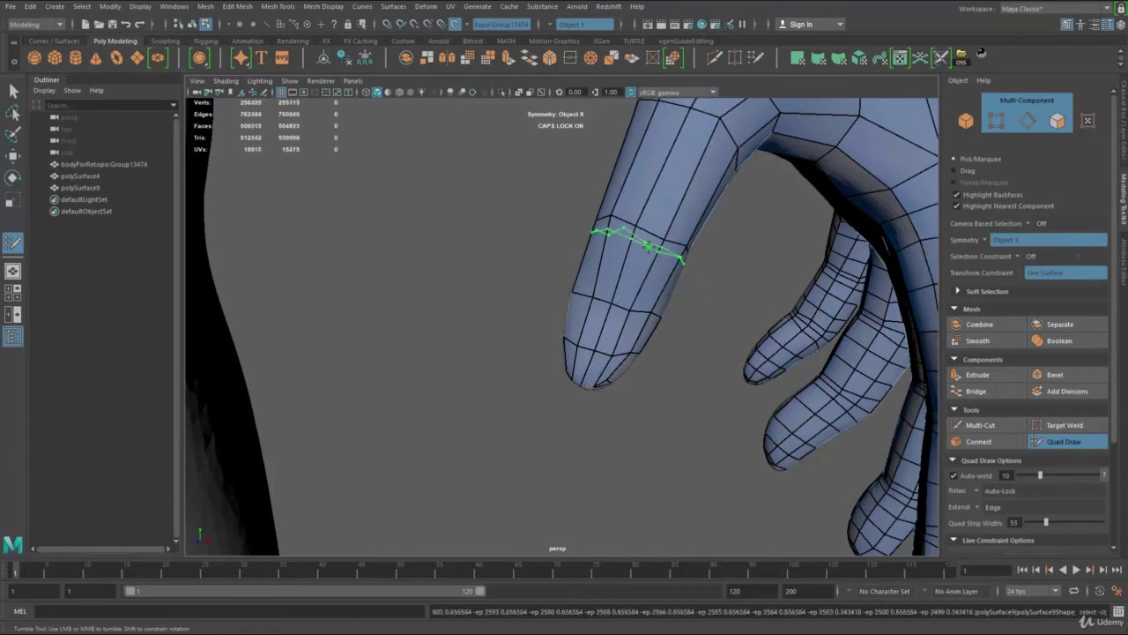
left_click(656, 219, "ctrl")
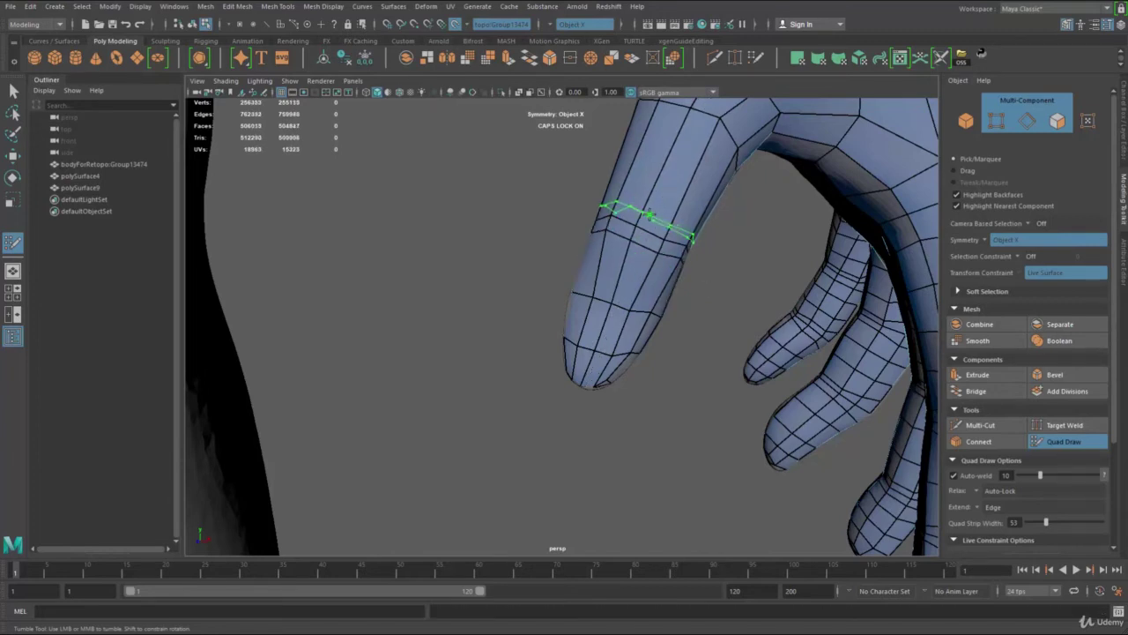
left_click(645, 214, "ctrl")
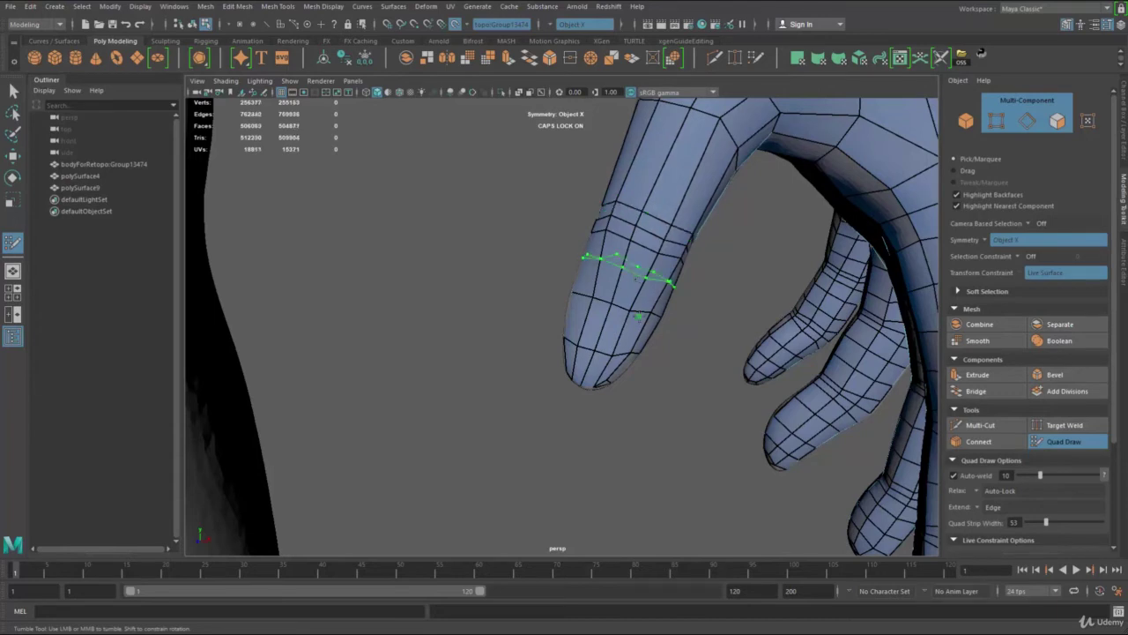
left_click(637, 274, "ctrl")
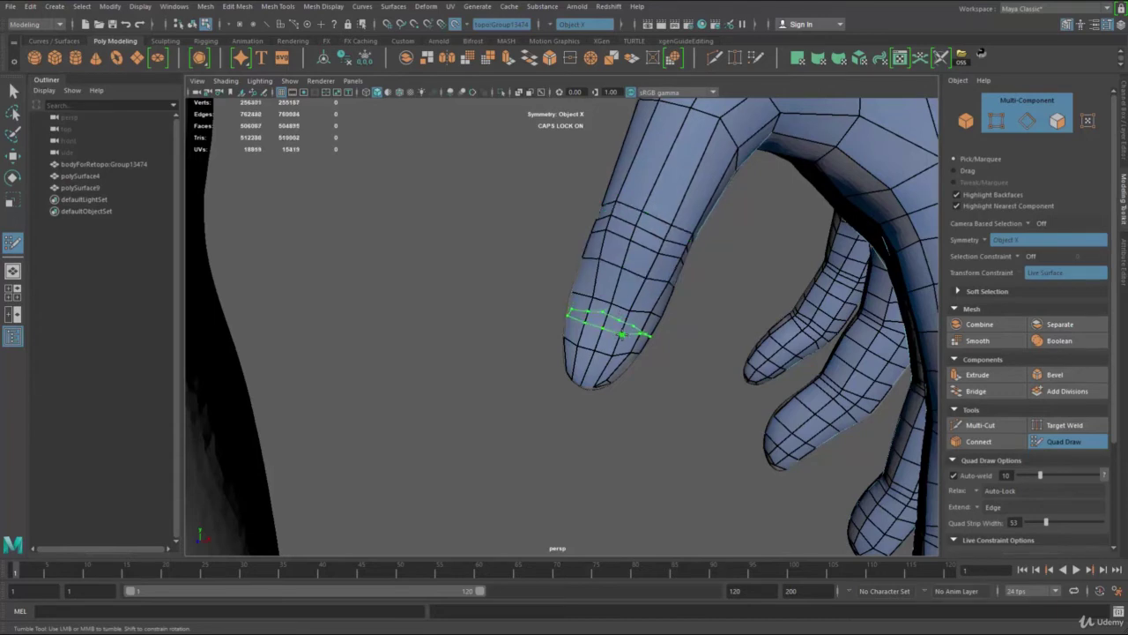
left_click(622, 334, "ctrl")
Insert three edge loops around the lower thumb and its base where it joins the palm.
middle_click_drag(579, 307, 539, 390, "alt")
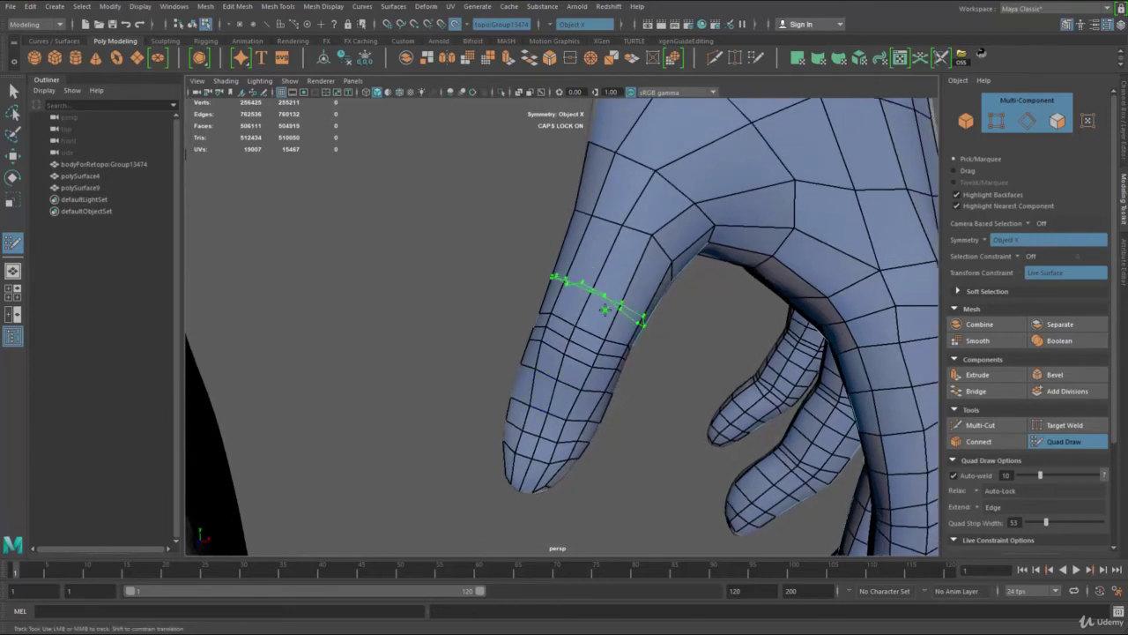
left_click(623, 290, "ctrl")
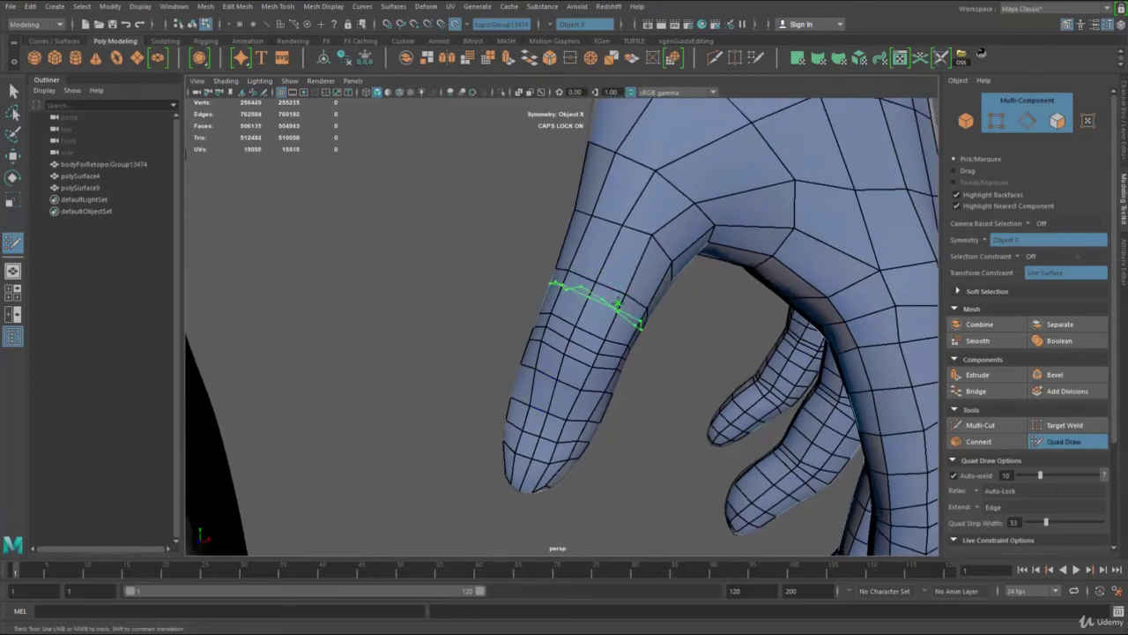
key("ctrl+z")
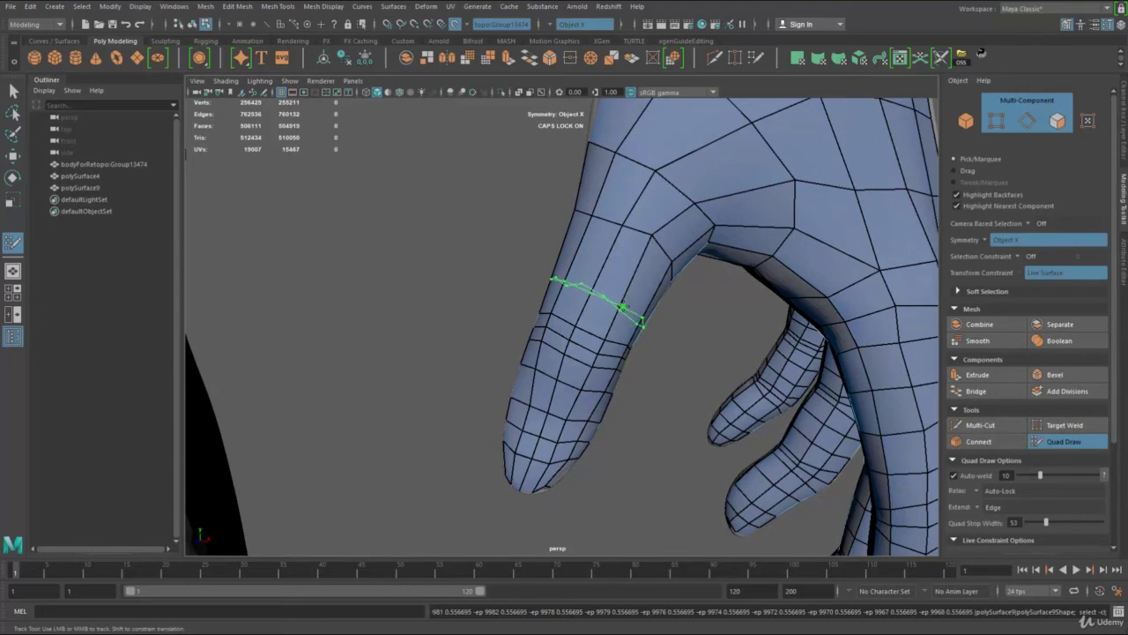
left_click(637, 273, "ctrl")
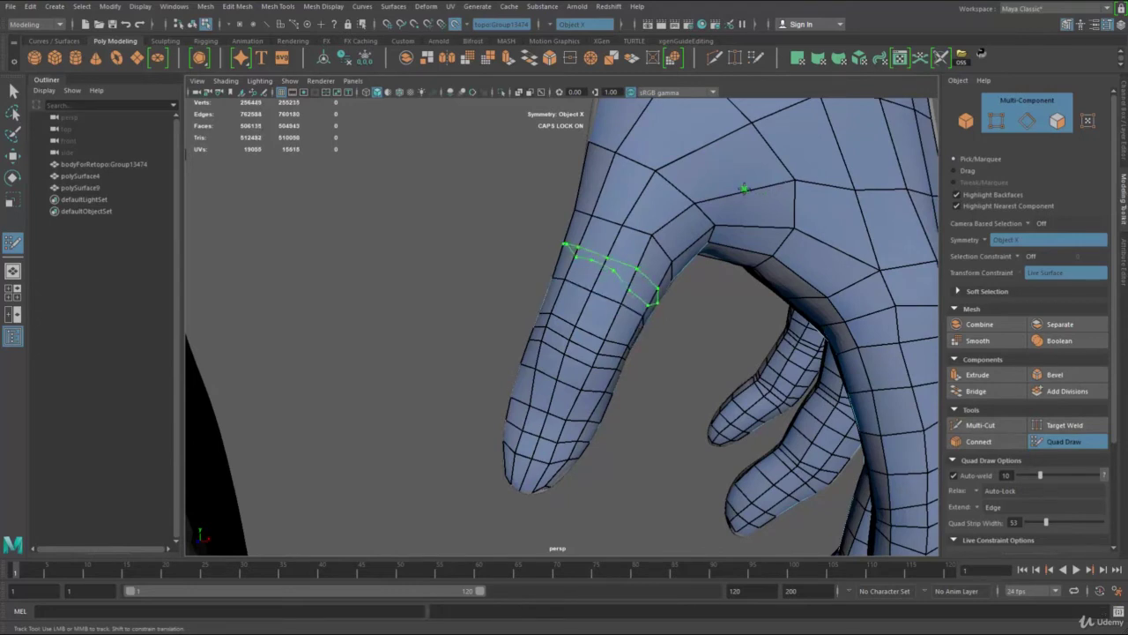
left_click(748, 189, "ctrl")
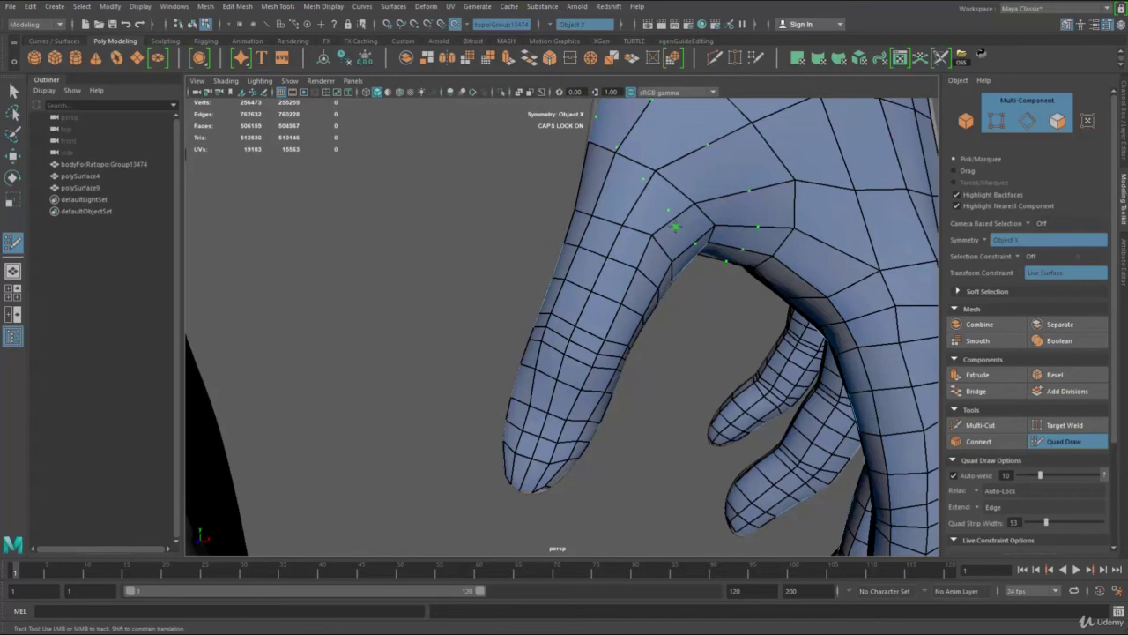
left_click(675, 222, "ctrl")
Relax the quads on the thumb's front, from the tip and joint up to its base.
middle_click_drag(675, 222, 678, 263, "alt")
right_click_drag(678, 263, 643, 260, "alt")
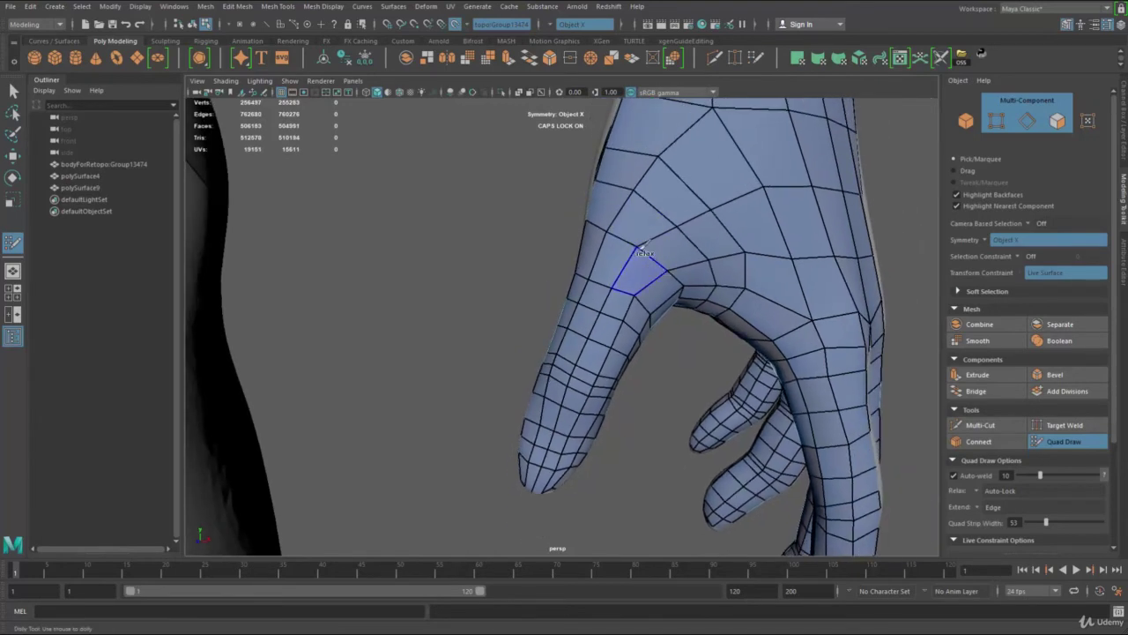
mouse_move(642, 249)
left_mouse_down("shift")
mouse_move(663, 289)
mouse_move(617, 212)
mouse_move(664, 283)
mouse_move(638, 263)
mouse_move(573, 284)
left_mouse_up("shift")
mouse_move(557, 363)
left_mouse_down("shift")
mouse_move(575, 388)
mouse_move(579, 364)
mouse_move(552, 418)
mouse_move(570, 382)
left_mouse_up("shift")
mouse_move(603, 292)
left_mouse_down("shift")
mouse_move(637, 153)
mouse_move(729, 264)
mouse_move(712, 287)
left_mouse_up("shift")
left_click_drag(692, 332, 635, 318, "alt")
middle_click_drag(635, 318, 702, 342, "alt")
mouse_move(598, 228)
left_mouse_down("shift")
mouse_move(546, 190)
mouse_move(539, 115)
mouse_move(672, 355)
mouse_move(685, 403)
mouse_move(705, 419)
mouse_move(711, 453)
mouse_move(728, 404)
mouse_move(707, 393)
mouse_move(703, 441)
mouse_move(720, 382)
left_mouse_up("shift")
Relax the quads on the palm side of the thumb, from the tip up past the joint.
right_click_drag(719, 383, 670, 423, "alt")
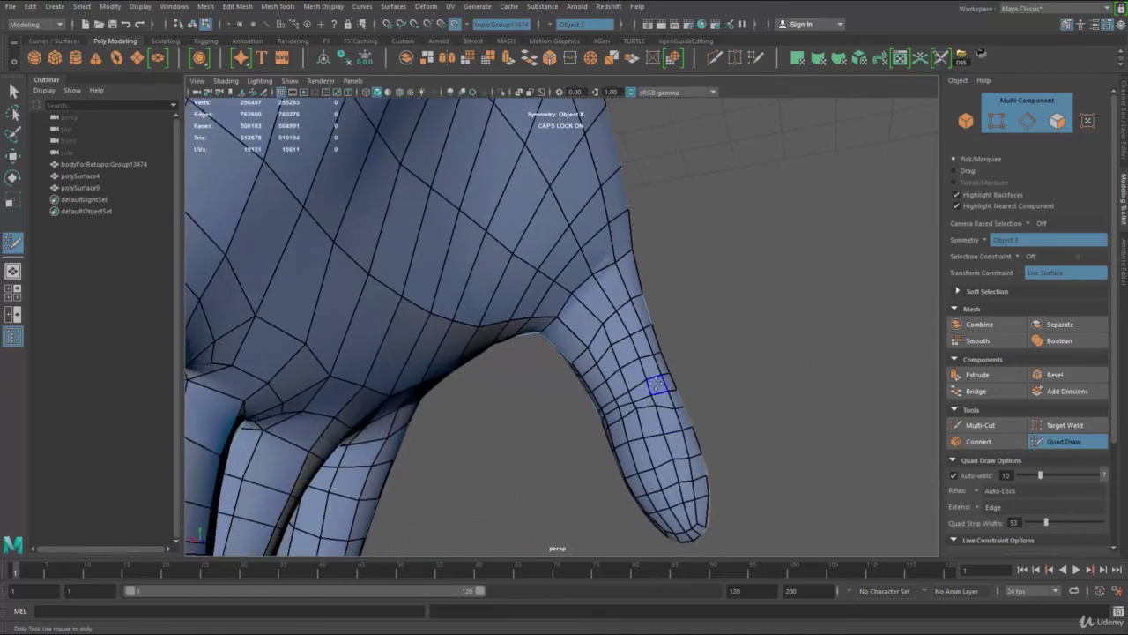
scroll(638, 394, "up", 2)
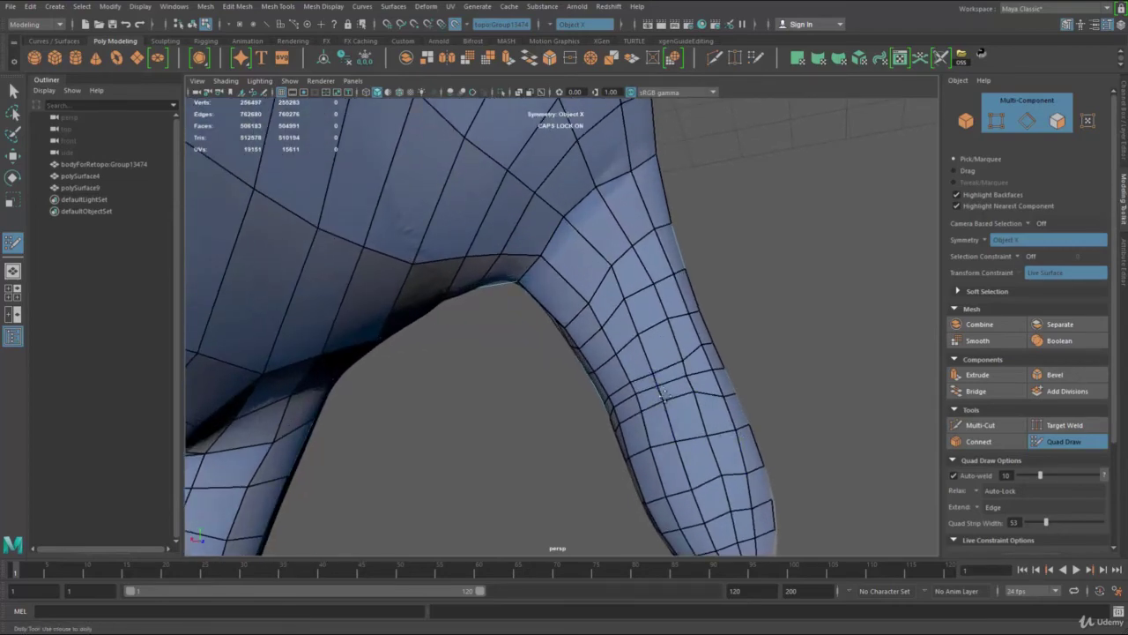
left_click_drag(663, 394, 756, 372, "alt")
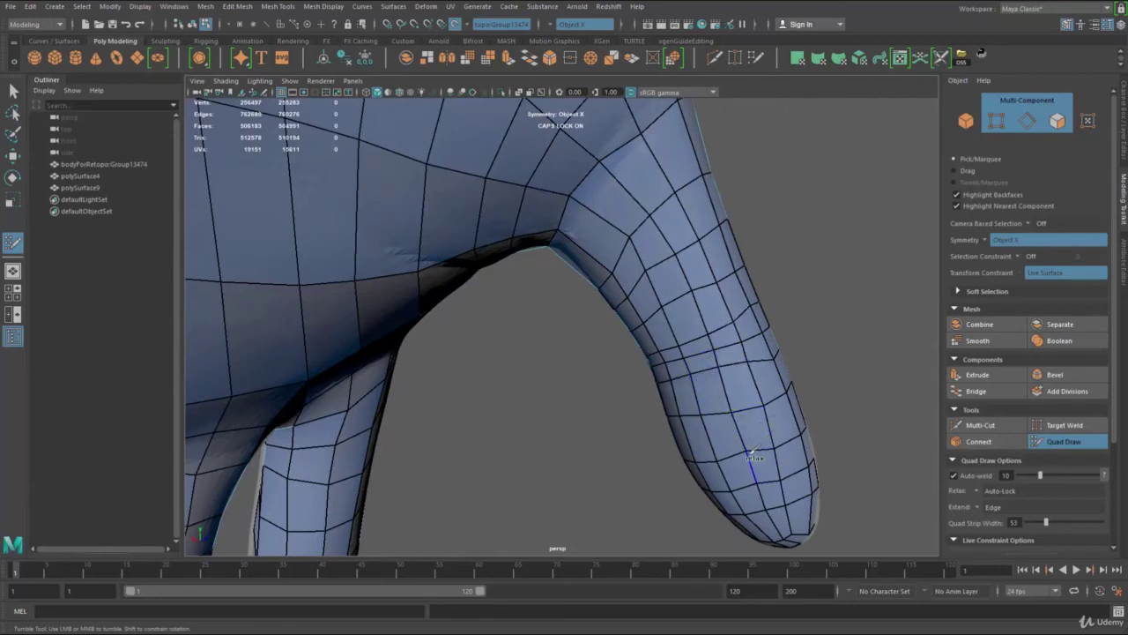
mouse_move(751, 452)
left_mouse_down("shift")
mouse_move(772, 499)
mouse_move(796, 505)
mouse_move(782, 468)
mouse_move(802, 529)
left_mouse_up("shift")
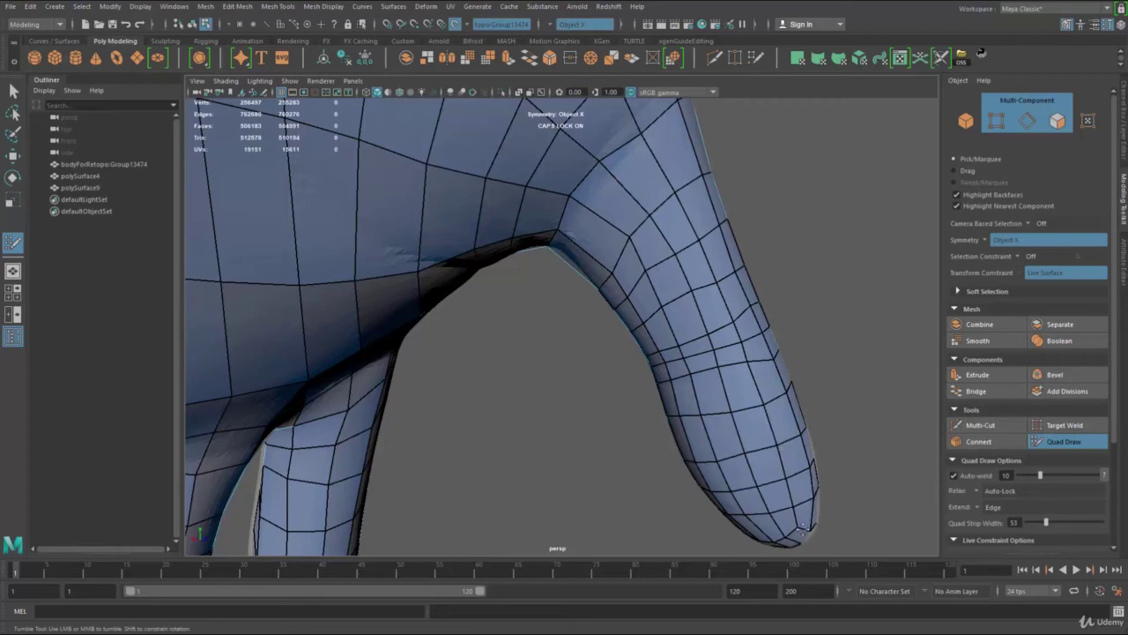
left_click_drag(795, 487, 805, 385, "alt")
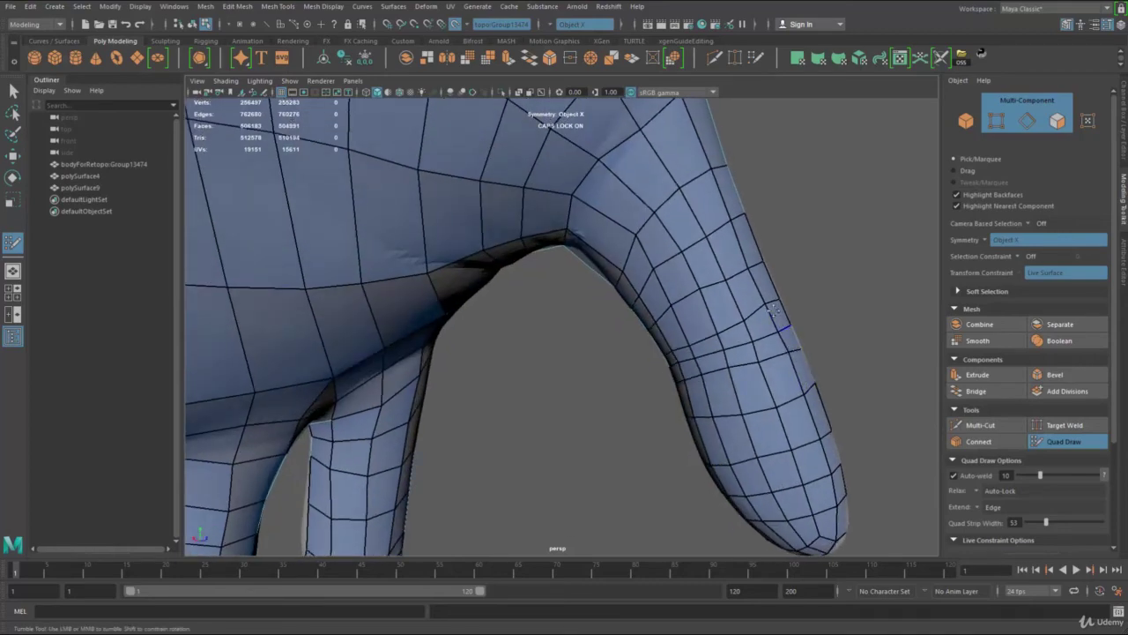
mouse_move(747, 266)
left_mouse_down("shift")
mouse_move(648, 241)
mouse_move(712, 207)
mouse_move(632, 254)
mouse_move(686, 294)
left_mouse_up("shift")
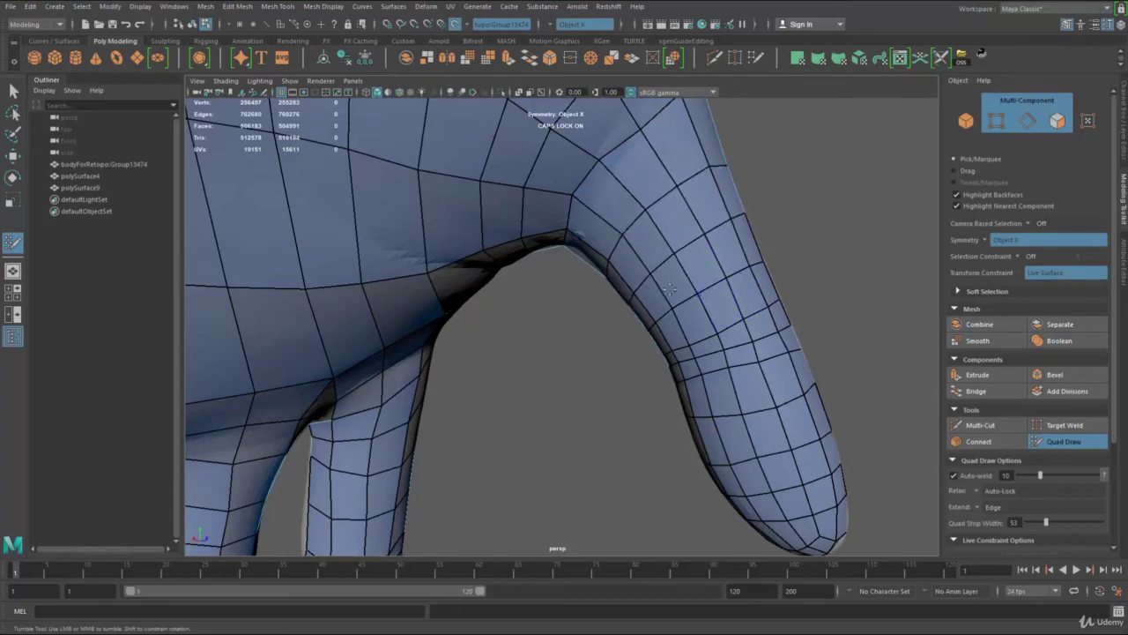
Relax the quads along the inner side of the thumb and across the web towards the index finger.
right_click_drag(748, 297, 682, 307, "alt")
left_click_drag(682, 307, 733, 310, "alt")
middle_click_drag(734, 310, 708, 342, "alt")
left_click_drag(708, 341, 489, 339, "alt")
middle_click_drag(489, 340, 553, 390, "alt")
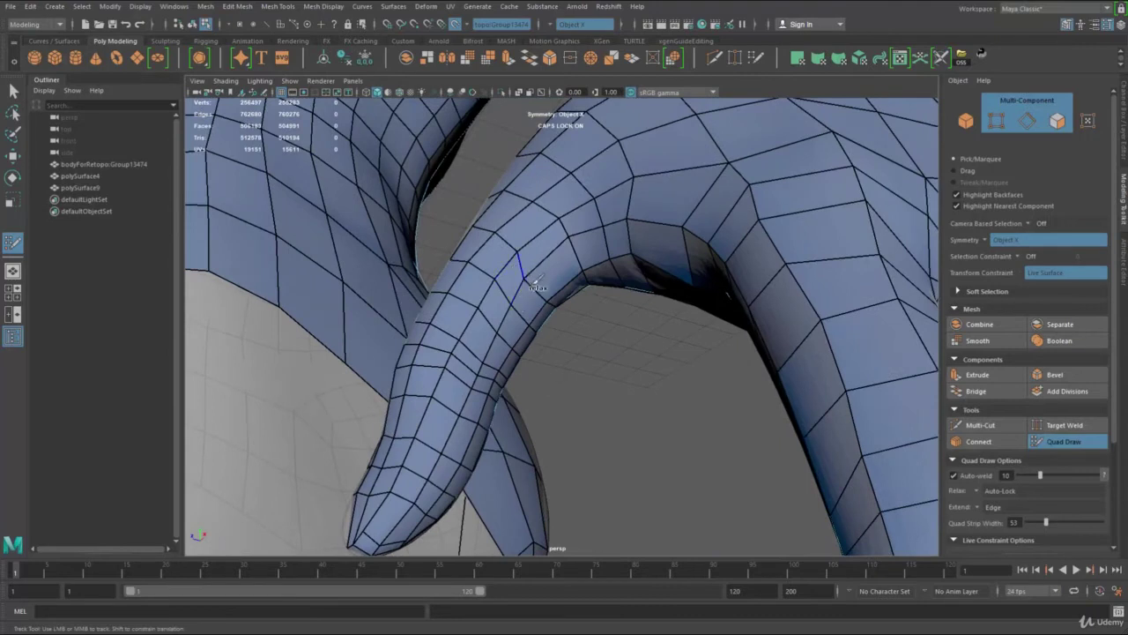
mouse_move(534, 283)
left_mouse_down("shift")
mouse_move(517, 346)
mouse_move(492, 377)
mouse_move(434, 331)
mouse_move(408, 462)
left_mouse_up("shift")
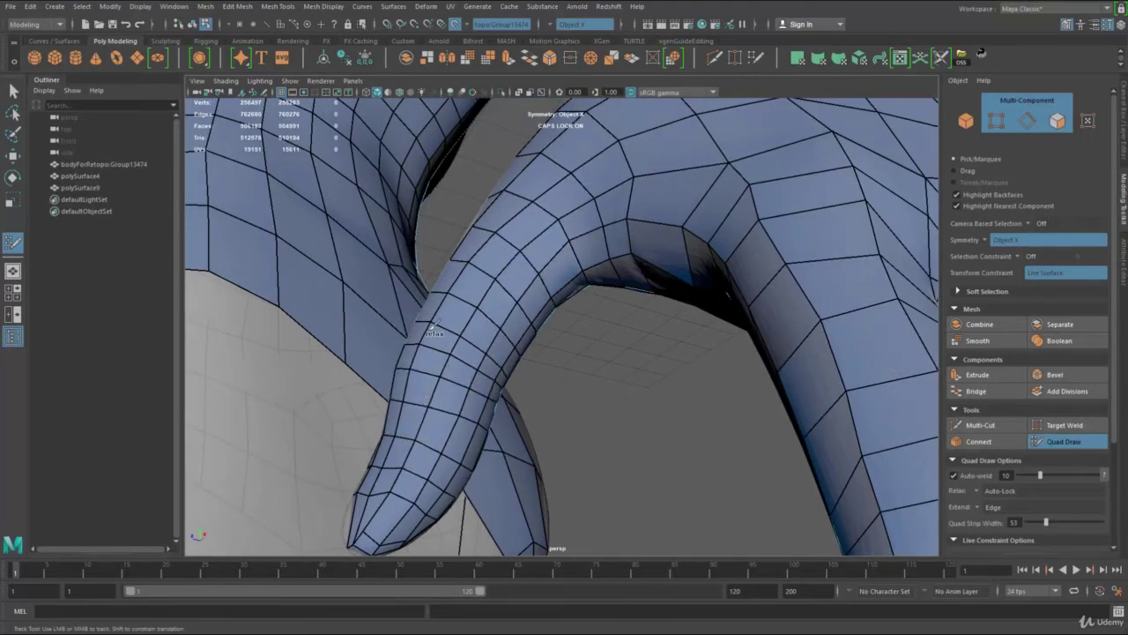
mouse_move(430, 328)
left_mouse_down("shift")
mouse_move(549, 250)
mouse_move(688, 226)
left_mouse_up("shift")
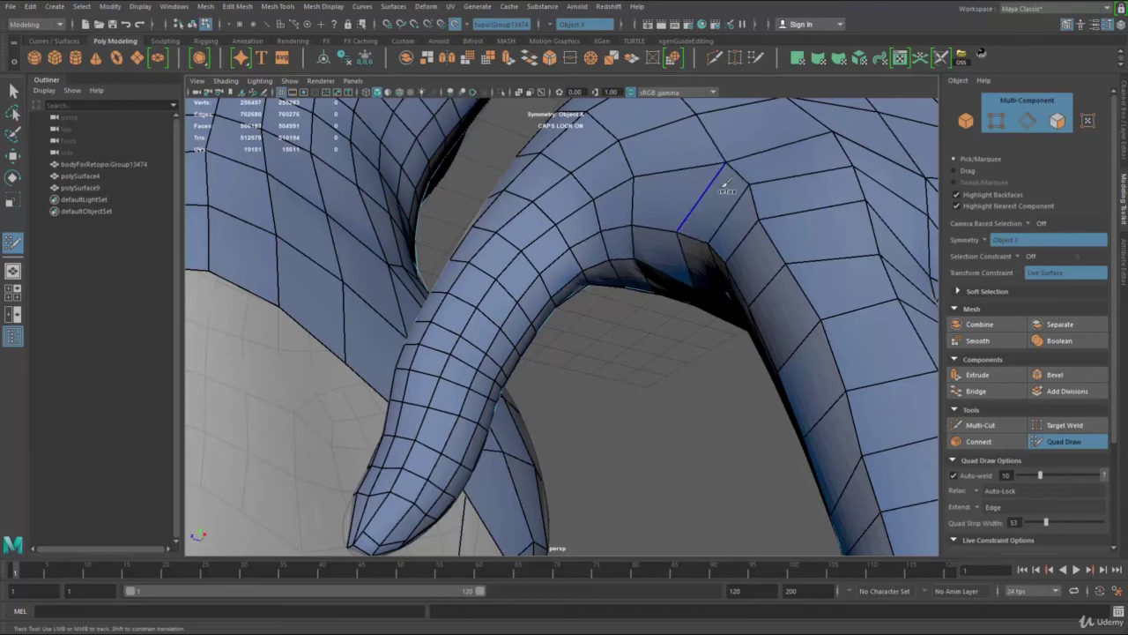
left_click_drag(729, 162, 763, 225, "shift")
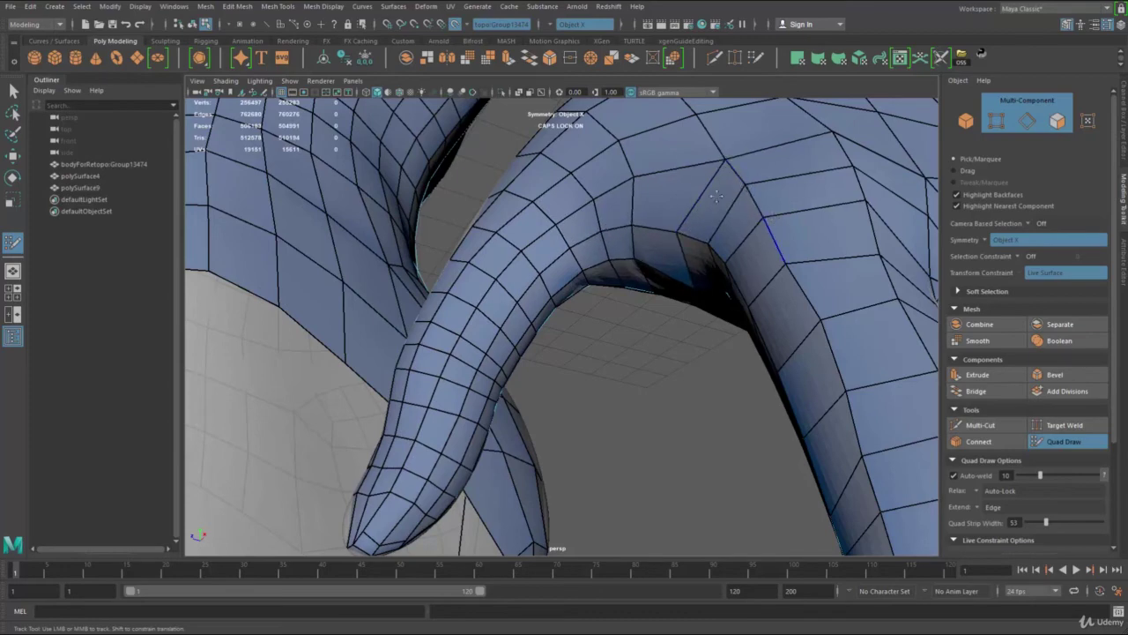
Examine the hand and thumb topology from several angles, followed by the character's overall retopology.
right_click_drag(763, 225, 625, 288, "alt")
left_click_drag(624, 288, 536, 284, "alt")
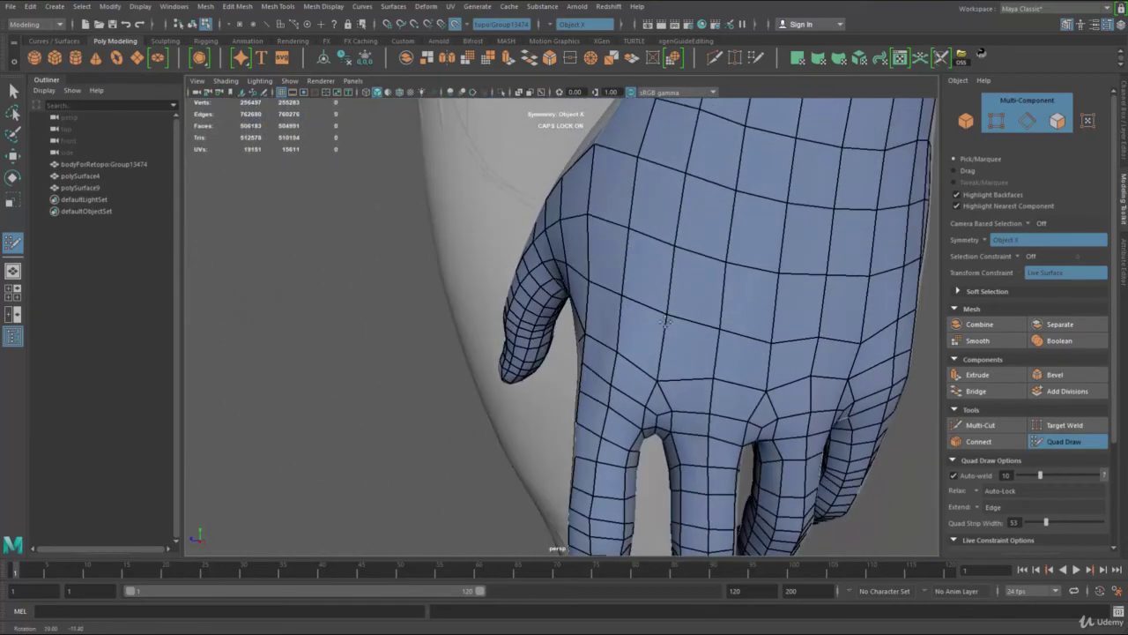
middle_click_drag(536, 284, 535, 243, "alt")
right_click_drag(535, 242, 559, 289, "alt")
left_click_drag(560, 289, 641, 295, "alt")
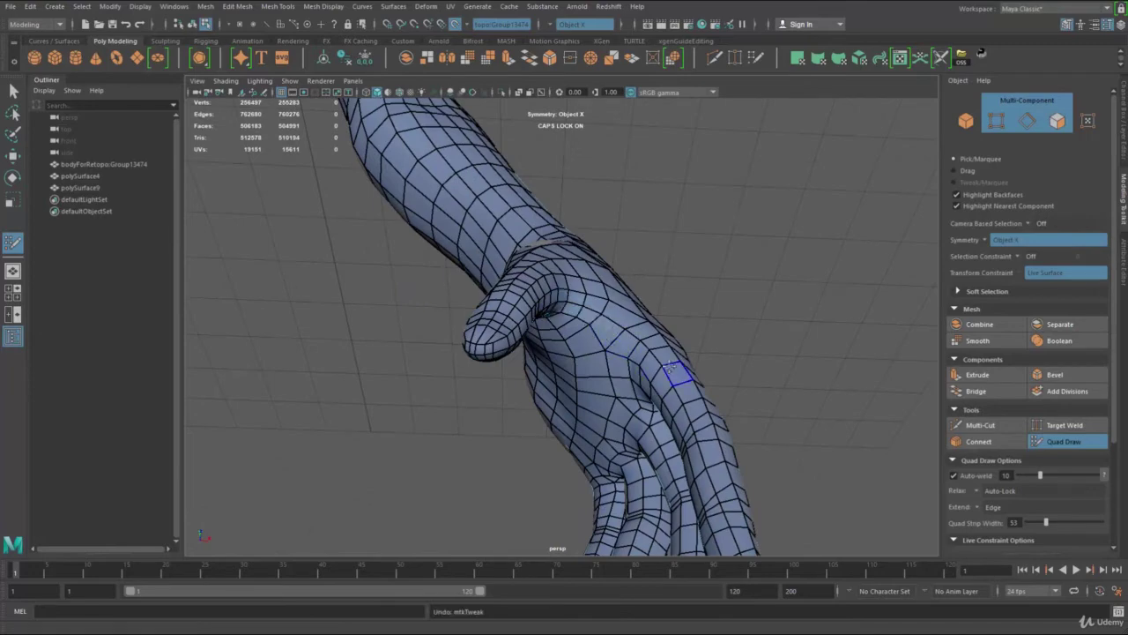
left_click_drag(675, 378, 626, 308, "alt")
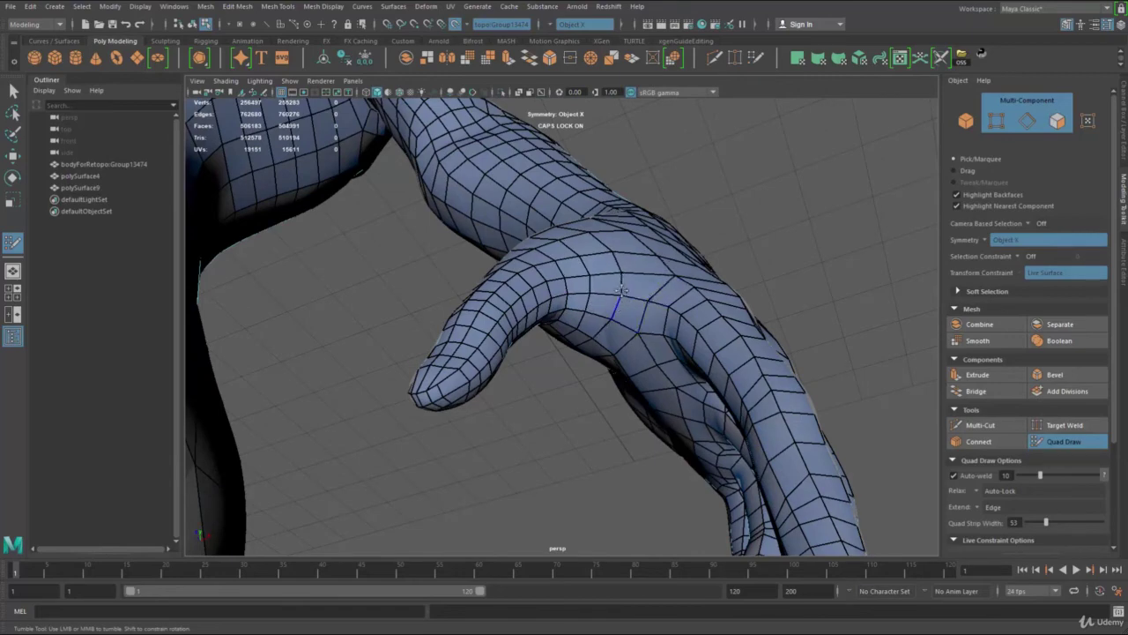
left_click_drag(631, 324, 573, 315, "alt")
scroll(630, 300, "down", 5)
right_click_drag(555, 191, 494, 199, "alt")
left_click_drag(512, 211, 564, 229, "alt")
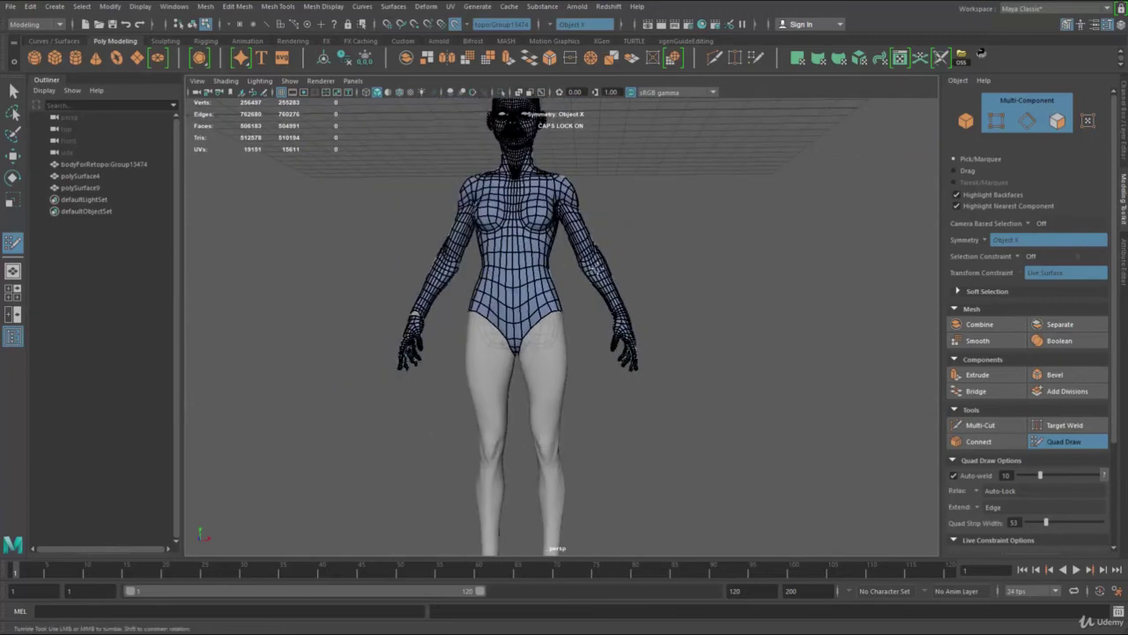
Leave Quad Draw, select both retopology meshes in object mode and isolate them in the viewport.
key("q")
right_click_drag(584, 266, 663, 191)
left_click_drag(668, 241, 499, 432)
mouse_move(599, 379)
left_mouse_down("alt")
mouse_move(539, 370)
mouse_move(538, 381)
mouse_move(496, 358)
mouse_move(554, 306)
mouse_move(552, 373)
mouse_move(577, 391)
left_mouse_up("alt")
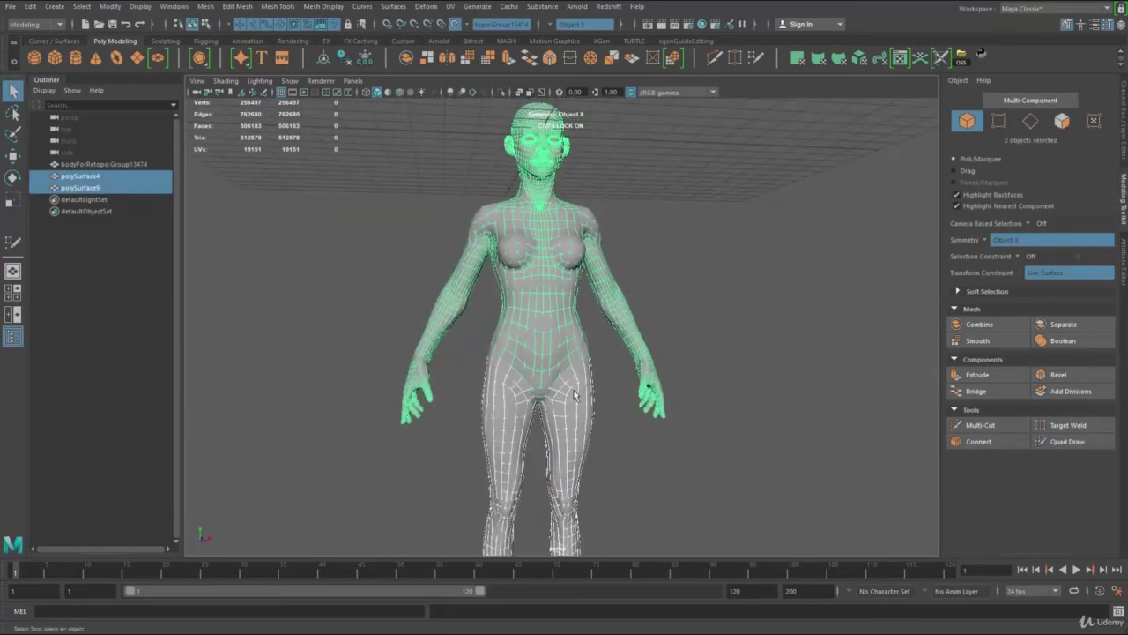
key("ctrl+1")
middle_click_drag(604, 422, 608, 387, "alt")
right_click_drag(609, 388, 662, 380, "alt")
left_click_drag(661, 380, 623, 402, "alt")
middle_click_drag(623, 401, 671, 404, "alt")
right_click_drag(608, 415, 632, 434, "alt")
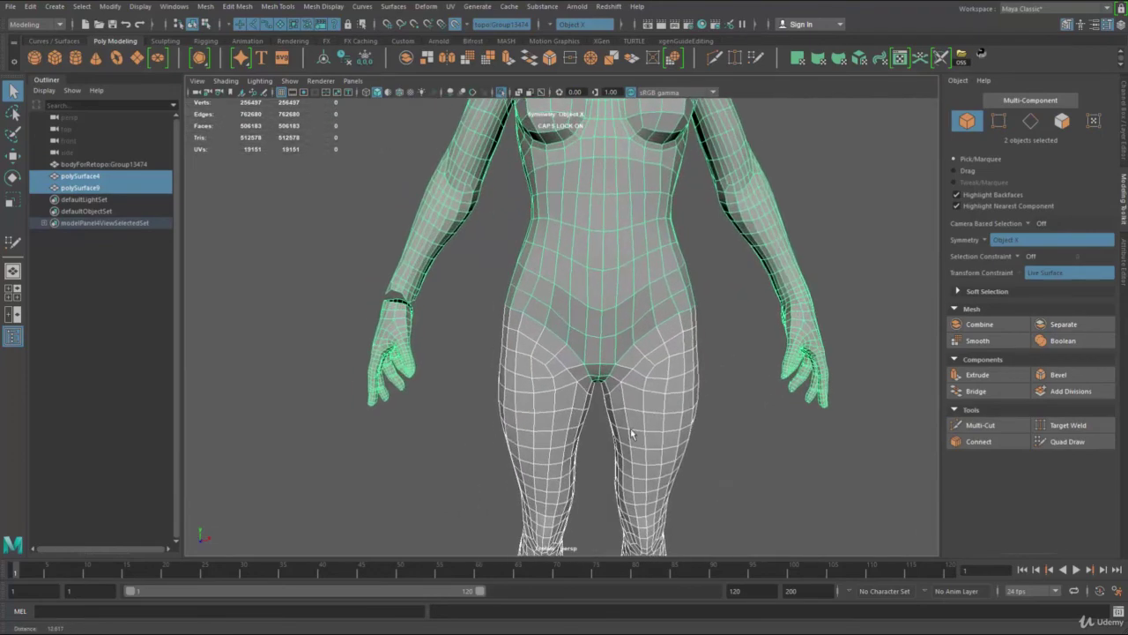
Try combining the upper-body mesh with the leg mesh, and undo the combine.
left_click(397, 311)
left_click(396, 302)
middle_click_drag(539, 377, 557, 365, "alt")
right_click_drag(557, 365, 432, 304, "alt")
middle_click_drag(684, 358, 662, 333, "alt")
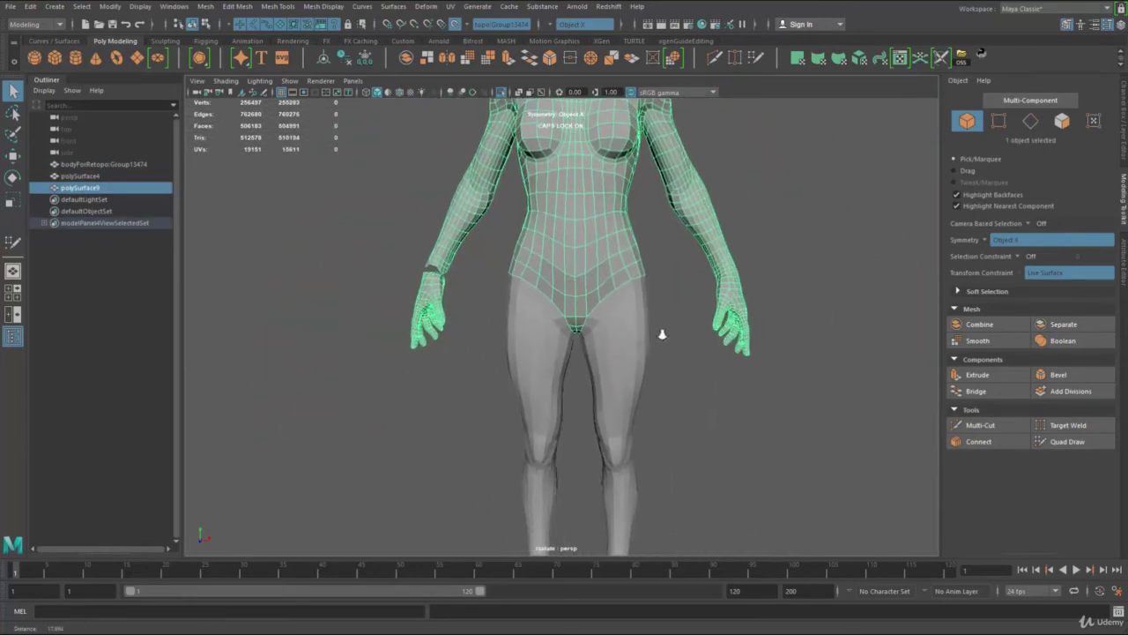
right_click_drag(662, 332, 728, 342, "alt")
left_click_drag(728, 342, 656, 335, "alt")
left_click(665, 304, "shift")
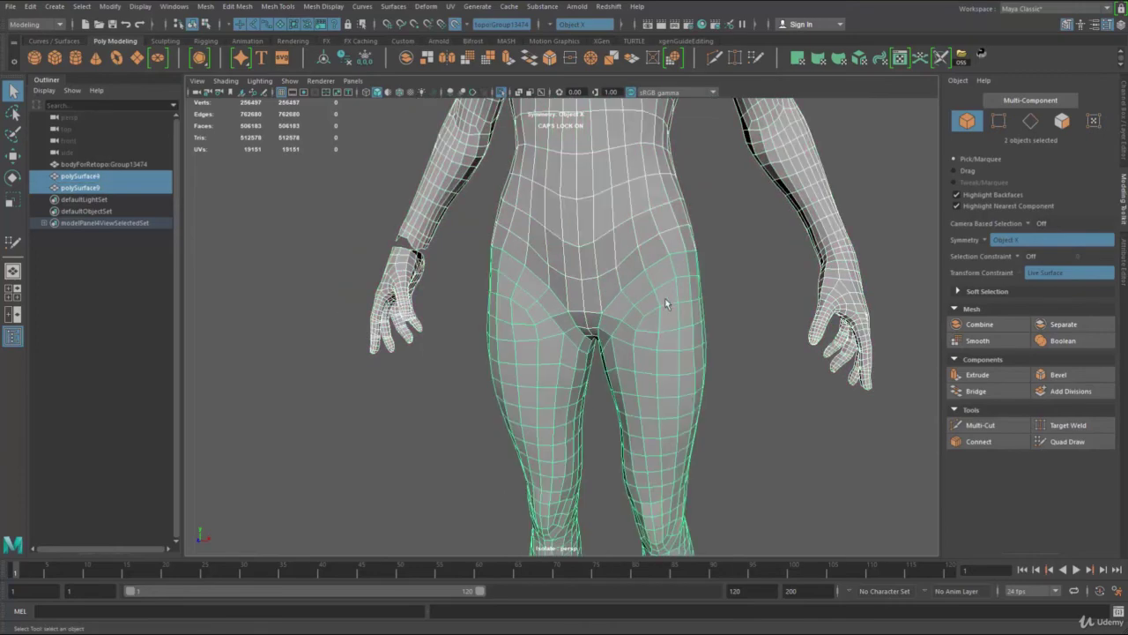
right_click_drag(656, 288, 661, 508, "shift")
right_click_drag(606, 437, 668, 358, "alt")
key("ctrl+z")
key("ctrl+z")
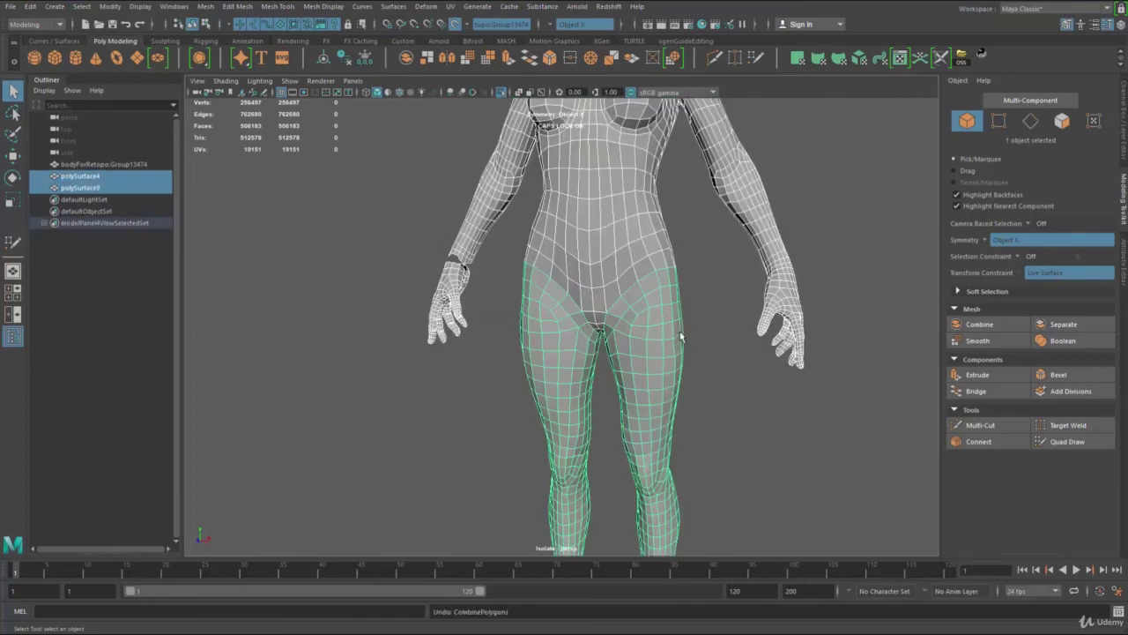
Select the upper-body mesh and the leg mesh and combine them into one object.
left_click(703, 309)
left_click(655, 249)
left_click(669, 328, "shift")
right_click_drag(641, 256, 641, 256, "shift")
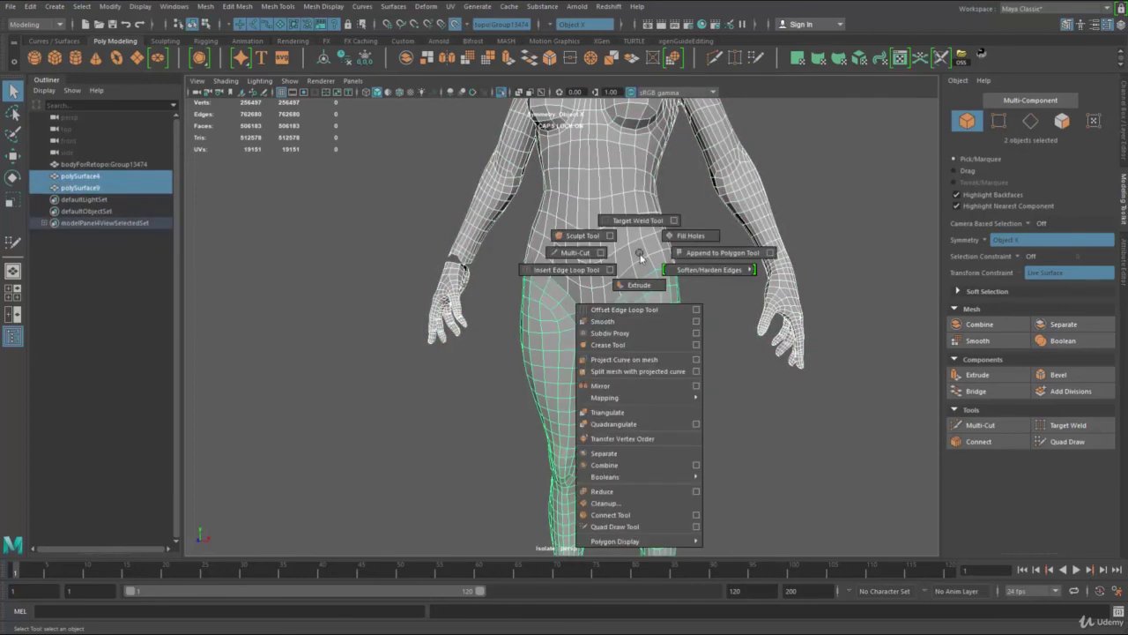
right_click_drag(637, 434, 638, 466, "shift")
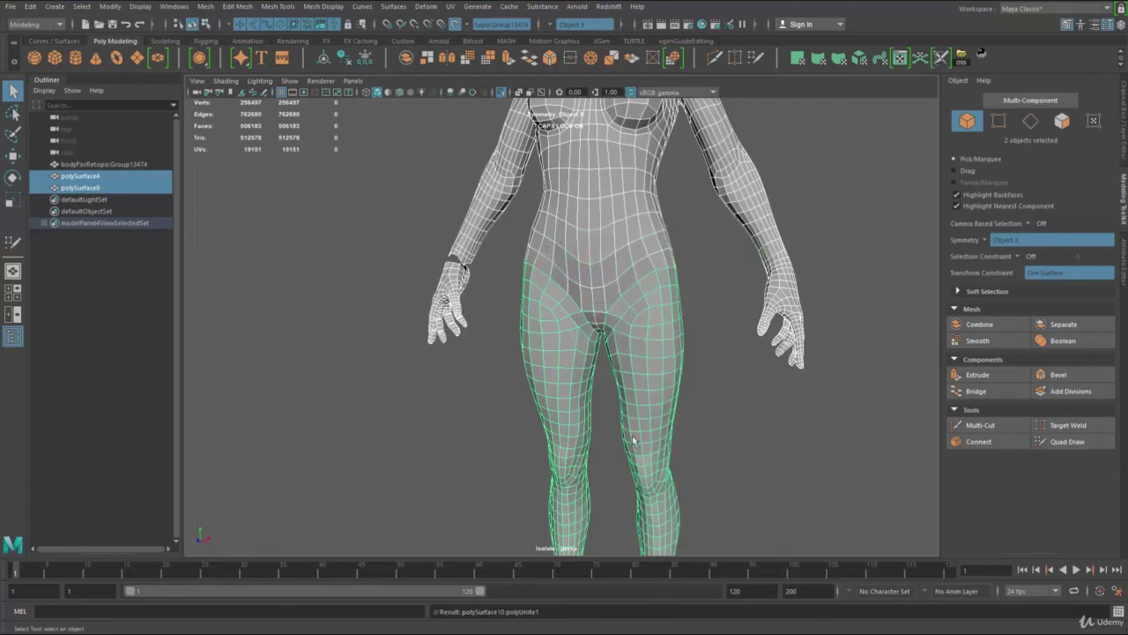
Merge the vertices around the hip seam with a threshold of 0.0001 and return to object mode.
right_click_drag(654, 324, 573, 304)
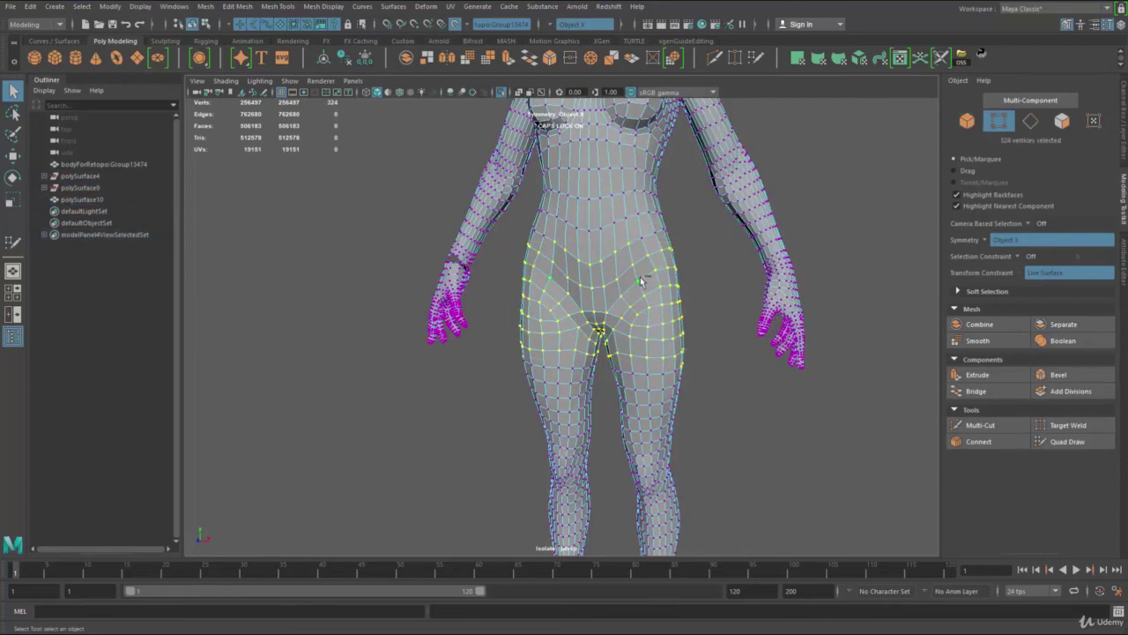
right_click_drag(641, 284, 648, 236, "shift")
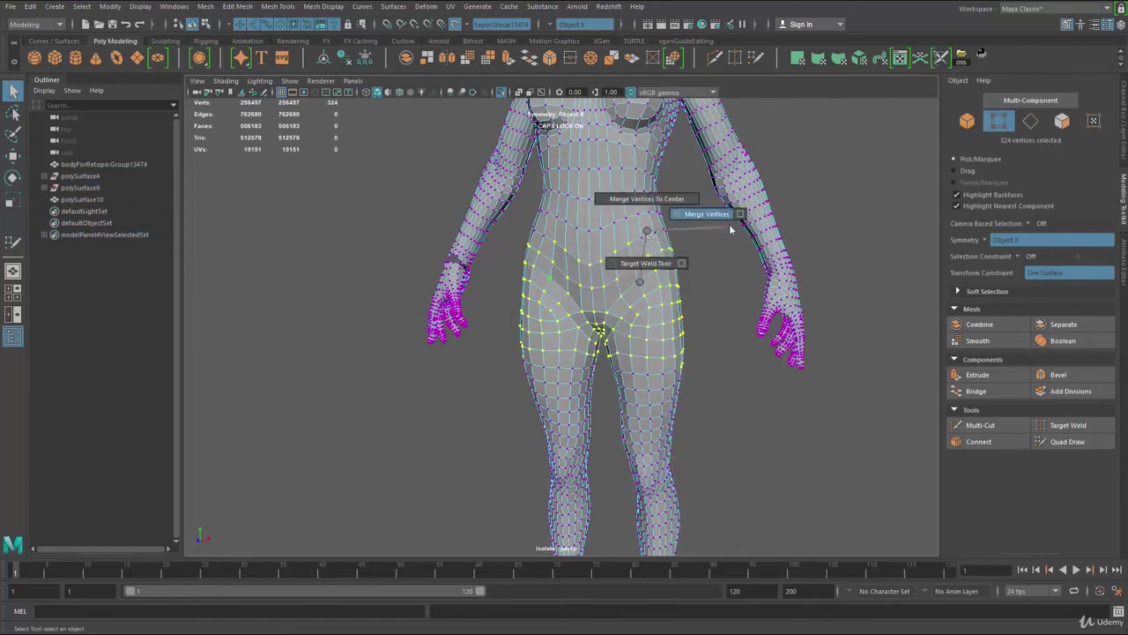
right_click_drag(740, 216, 741, 215, "shift")
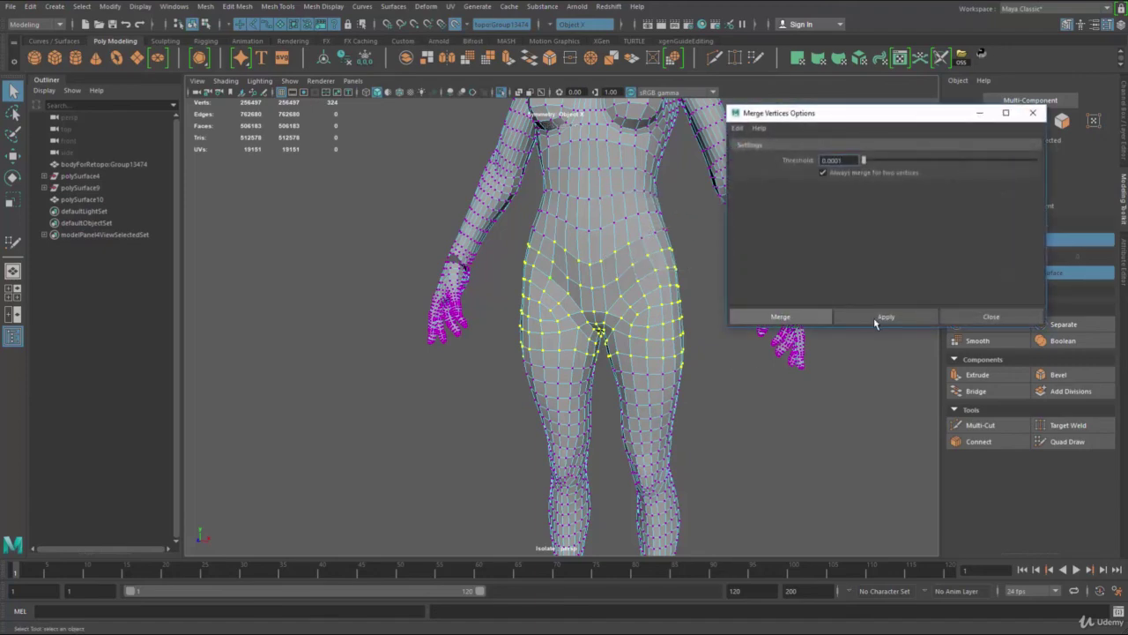
left_click(873, 317)
left_click(988, 317)
key("F8")
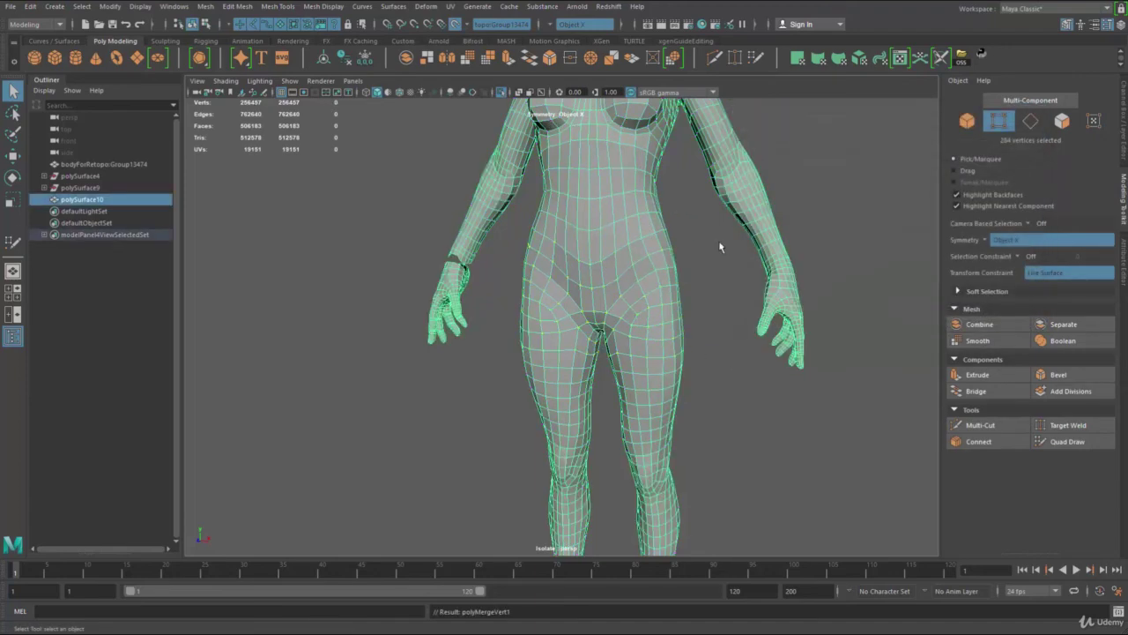
Inspect the merged hip seam up close, selecting a groin vertex to check the join, and return to object mode with nothing selected.
right_click_drag(600, 366, 751, 455, "alt")
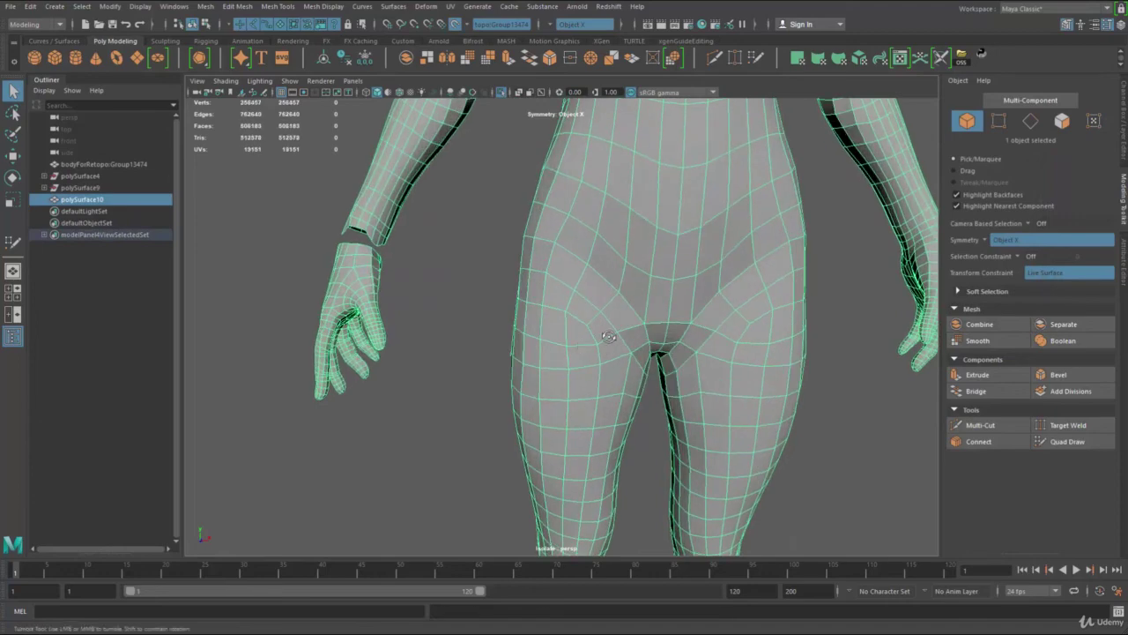
left_click_drag(667, 348, 614, 320, "alt")
key("F9")
left_click(616, 314)
key("w")
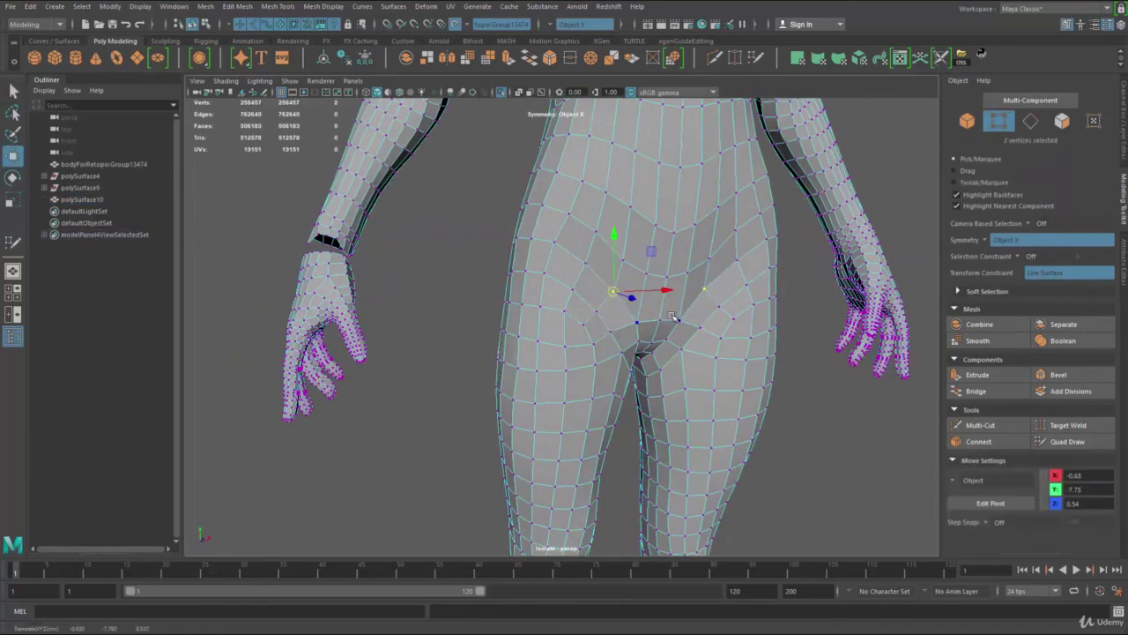
right_click_drag(672, 315, 613, 270, "alt")
left_click_drag(613, 269, 668, 252, "alt")
key("q")
key("F8")
left_click(438, 279)
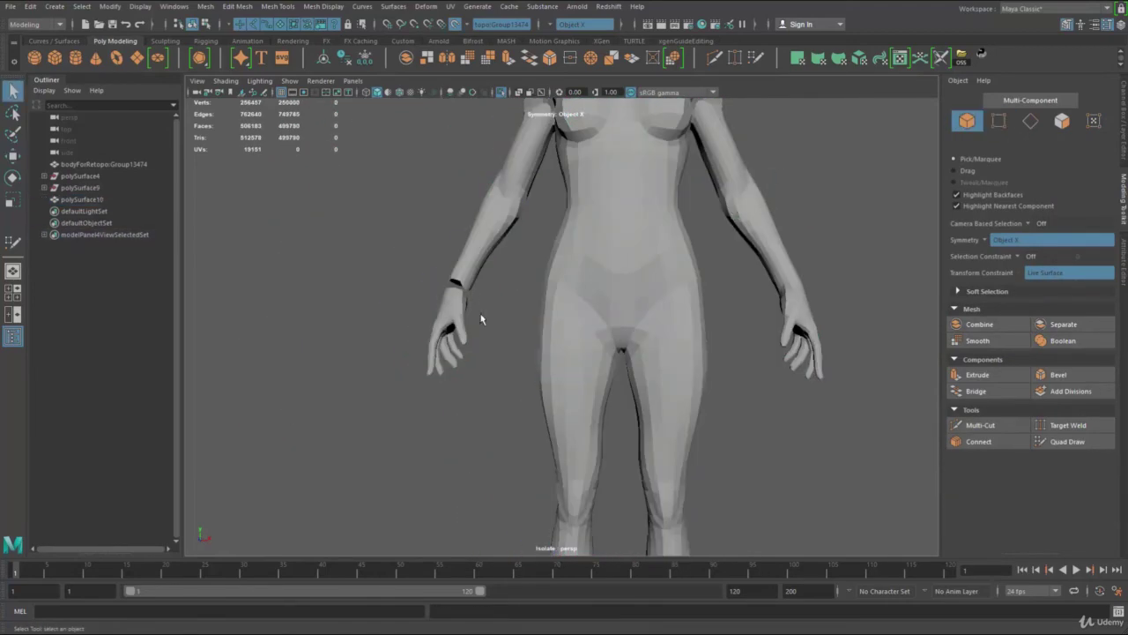
Mirror the combined body mesh across the world X axis in the negative direction, with Cut Geometry on and the border merged.
right_click_drag(569, 336, 521, 291, "alt")
middle_click_drag(521, 291, 486, 330, "alt")
left_click(622, 314)
left_click_drag(665, 319, 617, 337, "alt")
right_click_drag(617, 338, 609, 317, "alt")
middle_click_drag(609, 318, 616, 289, "alt")
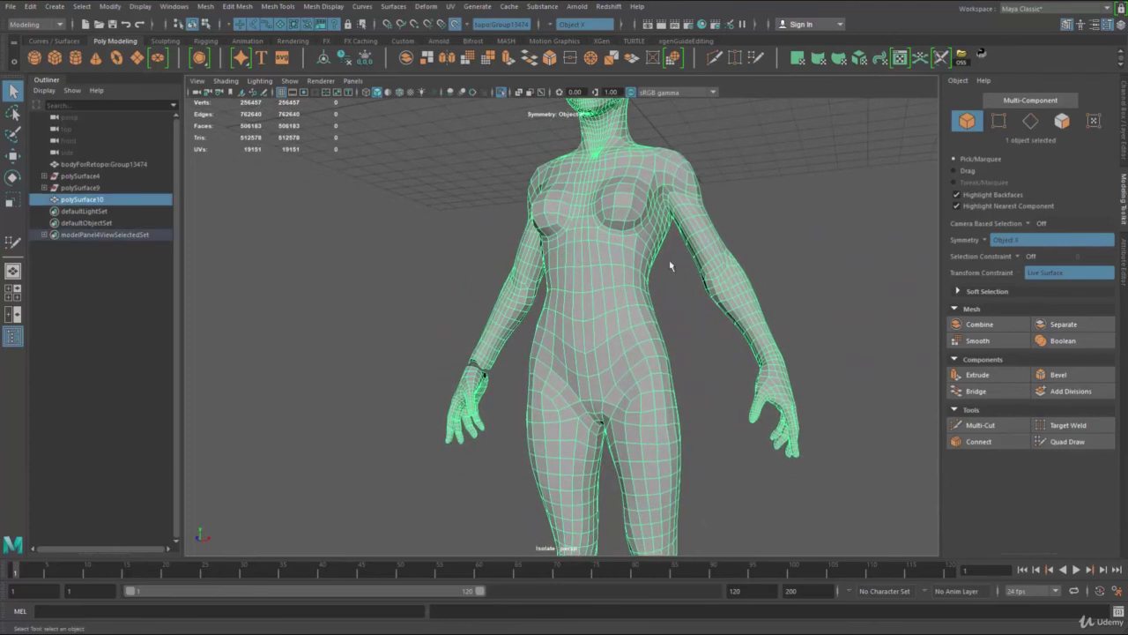
right_click(617, 213, "shift")
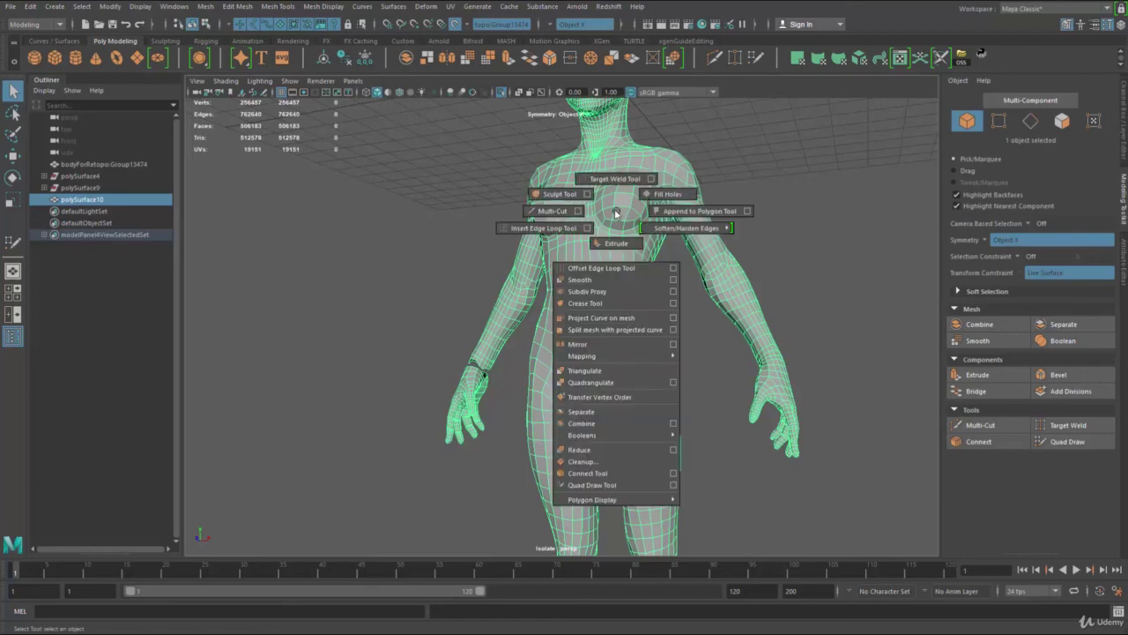
right_click_drag(618, 251, 610, 345, "shift")
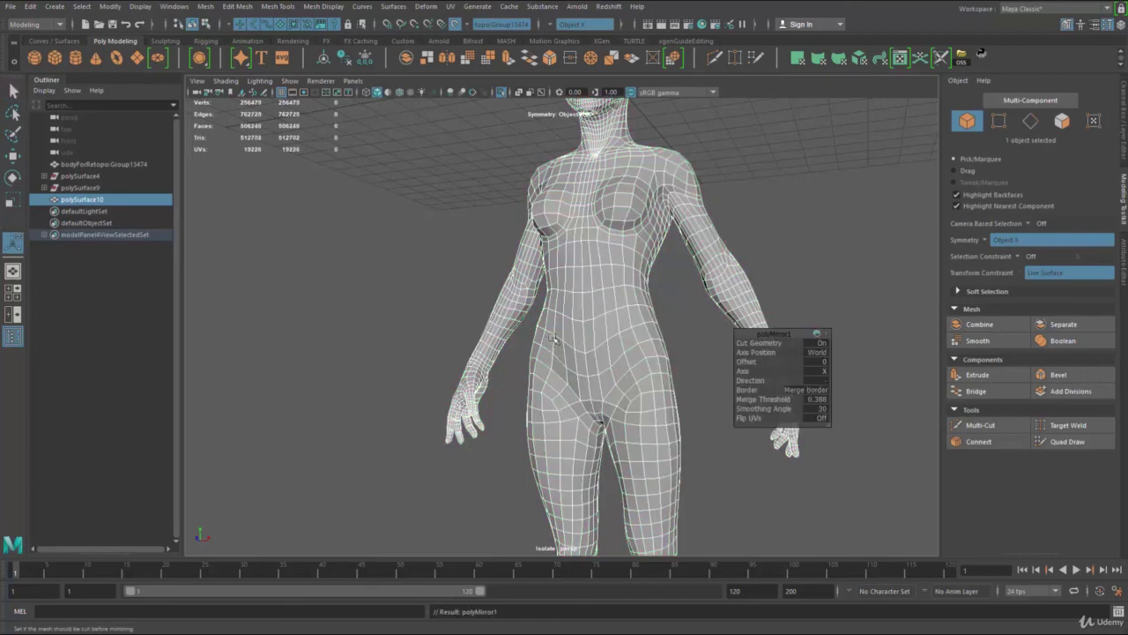
left_click_drag(553, 339, 506, 316, "alt")
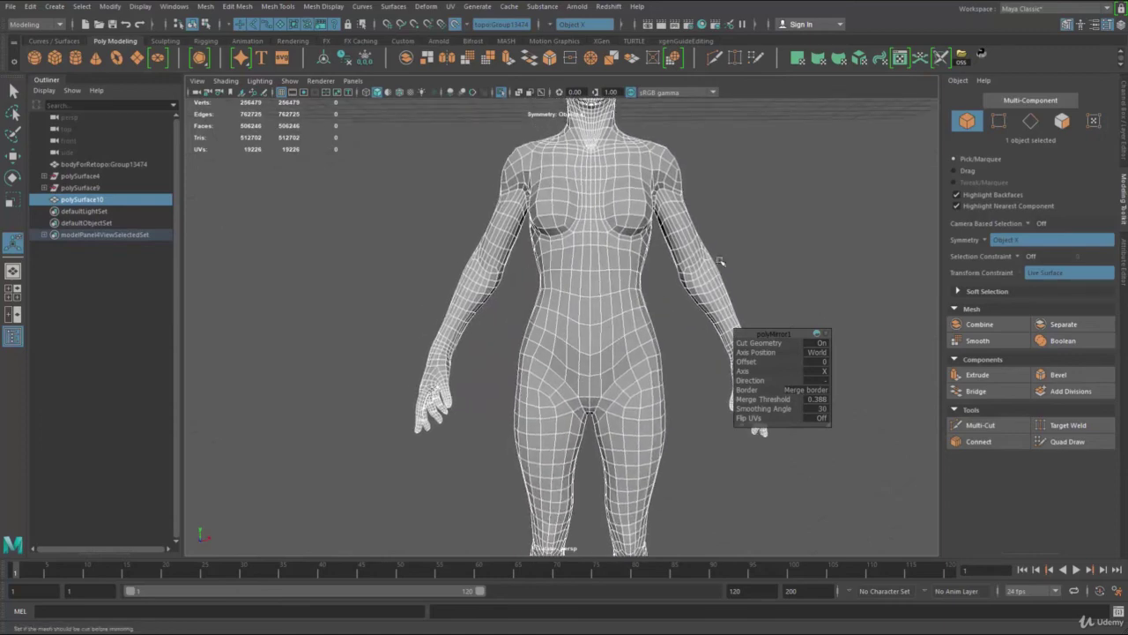
Reselect the mirrored body mesh and delete its construction history.
left_click(783, 206)
left_click(705, 263)
left_click_drag(705, 266, 439, 336, "alt")
key("alt+shift+d")
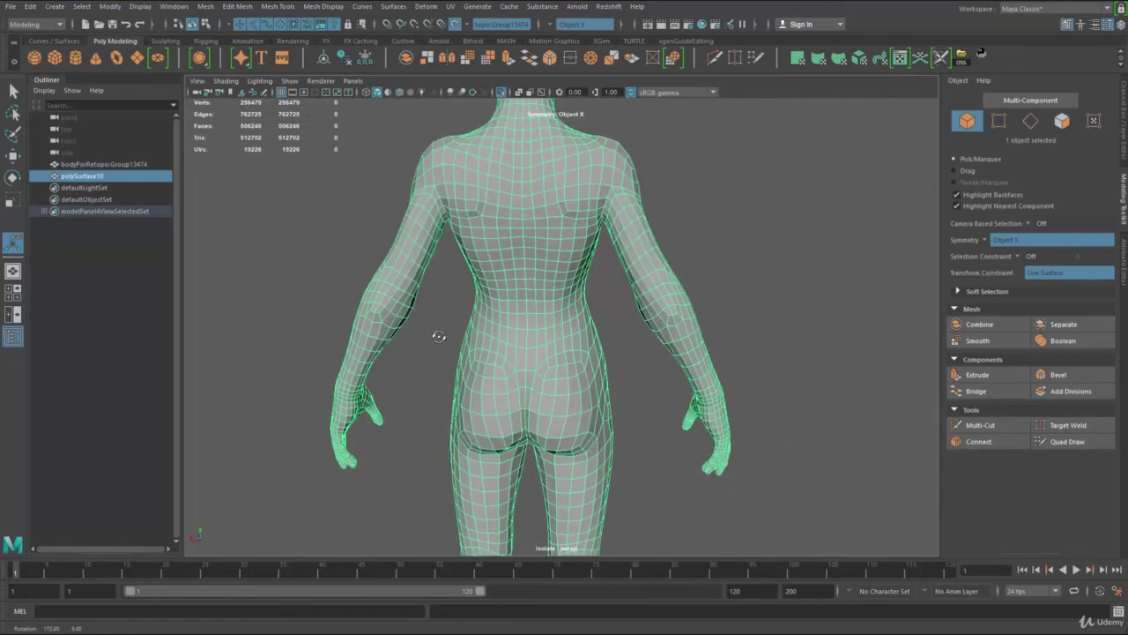
Deselect the body mesh and examine the complete shaded figure from several angles and distances.
left_click_drag(566, 354, 793, 320, "alt")
left_click(815, 292)
scroll(574, 290, "down", 7)
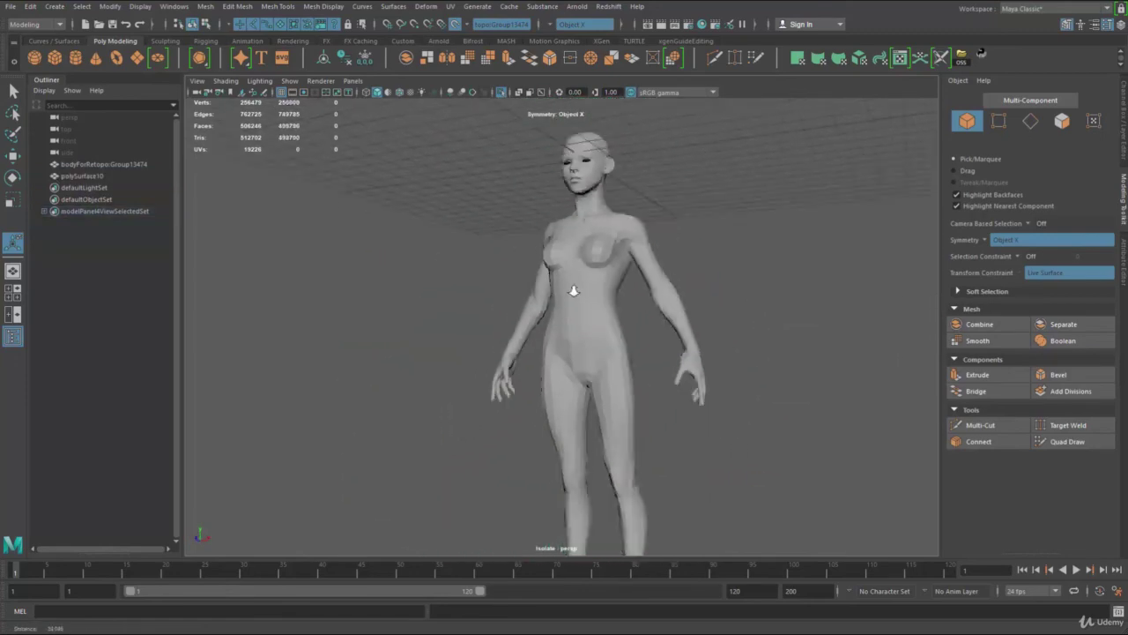
left_click_drag(388, 418, 740, 432, "alt")
scroll(864, 499, "up", 7)
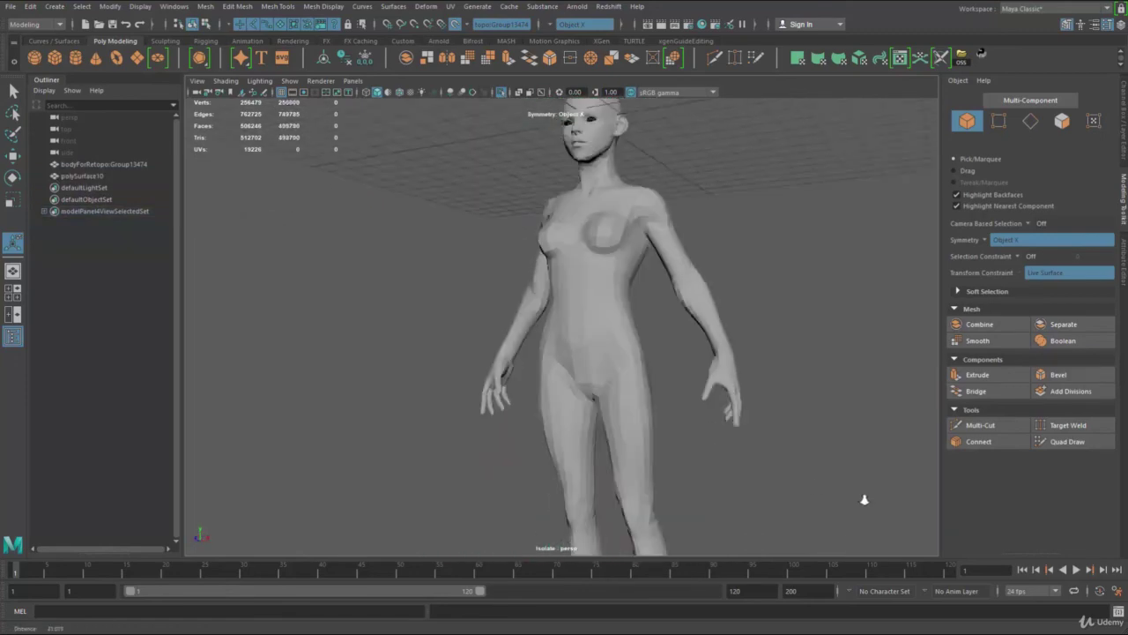
left_click_drag(712, 388, 554, 231, "alt")
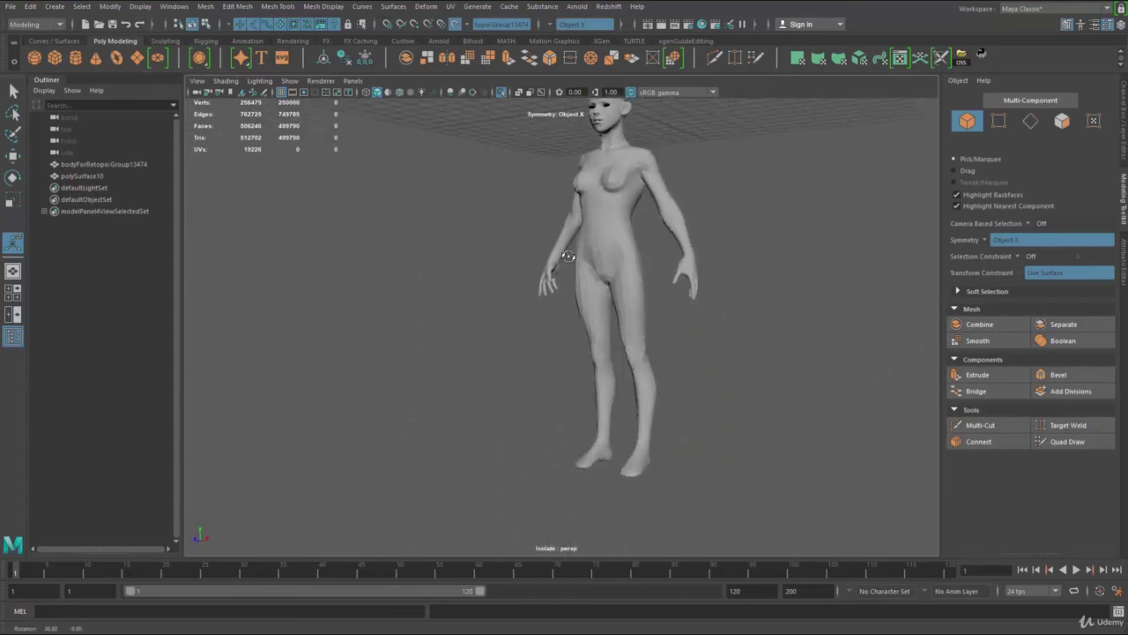
left_click_drag(688, 340, 707, 317, "alt")
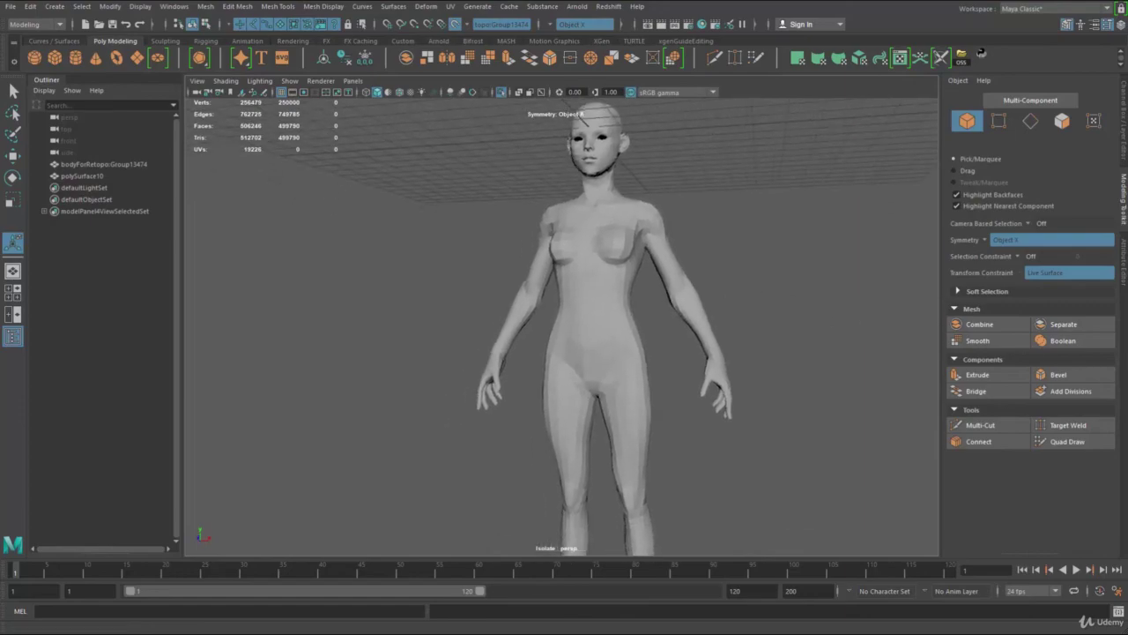